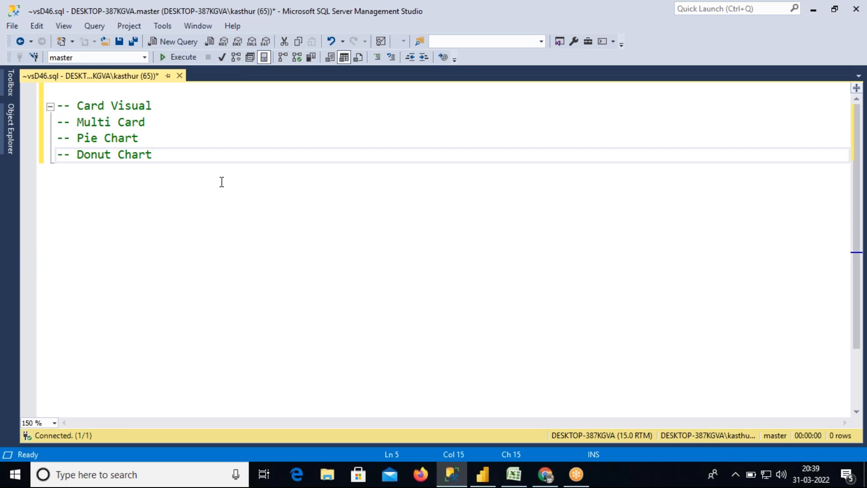
- Switch to Power BI Desktop and examine the relationships between the Model tables with the Properties pane collapsed, finishing back in the report
{"action": "left_click", "coordinate": [482, 481]}
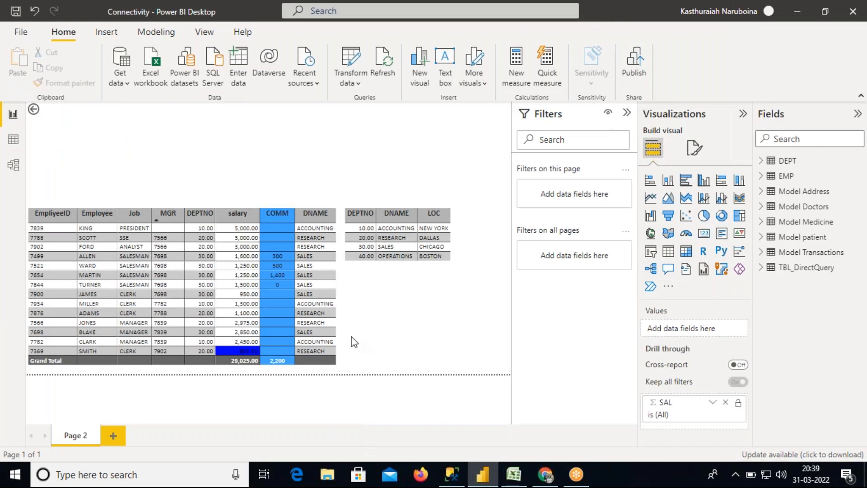
{"action": "left_click", "coordinate": [14, 166]}
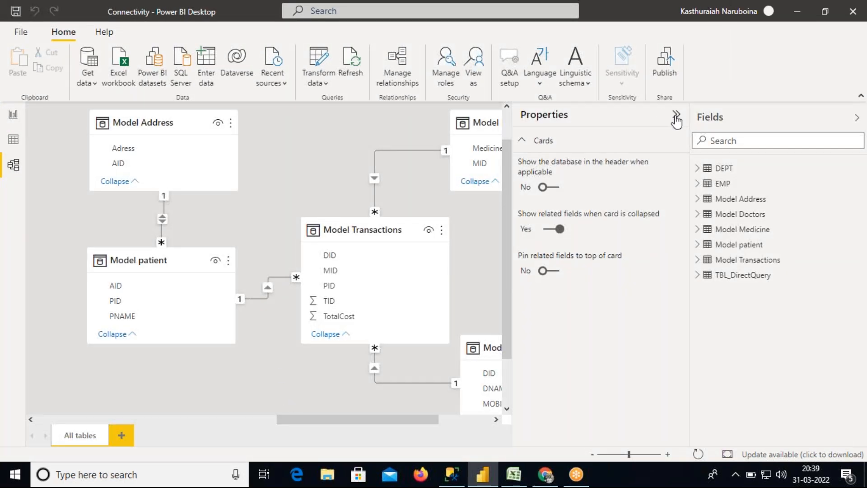
{"action": "left_click", "coordinate": [676, 113]}
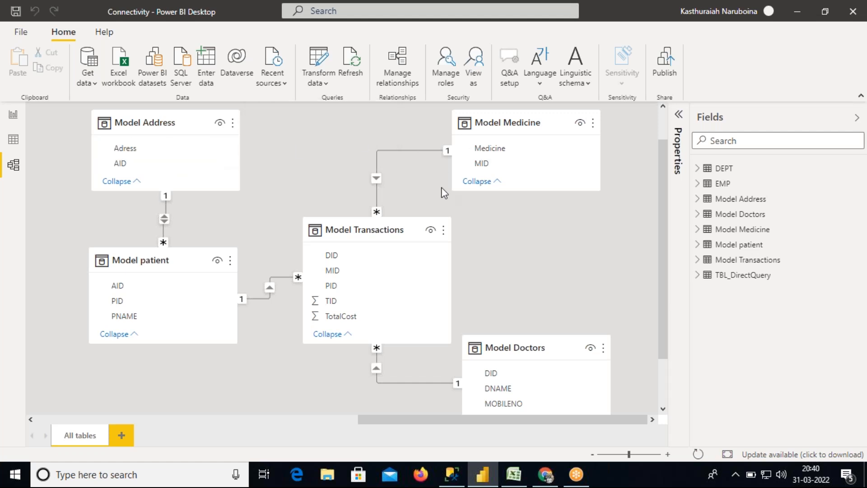
{"action": "left_click", "coordinate": [13, 115]}
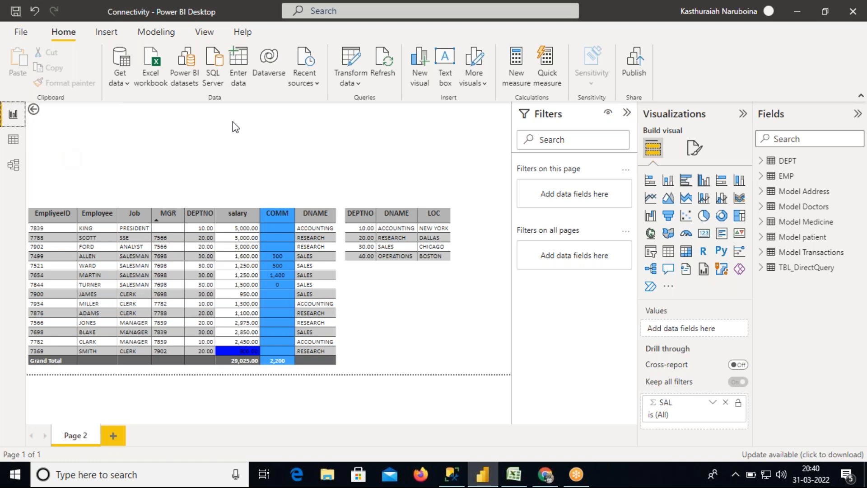
- Sort the employee table by EmpliyeeID in ascending order and add a new blank report page
{"action": "left_click", "coordinate": [48, 225]}
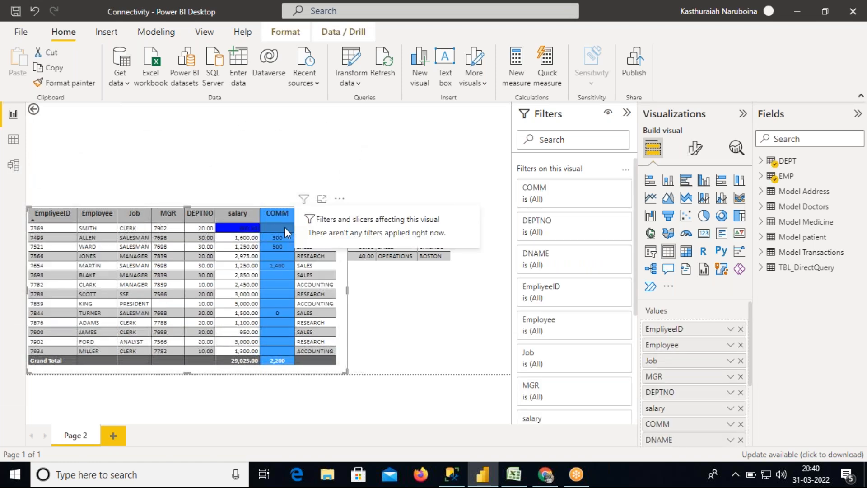
{"action": "left_click", "coordinate": [114, 437]}
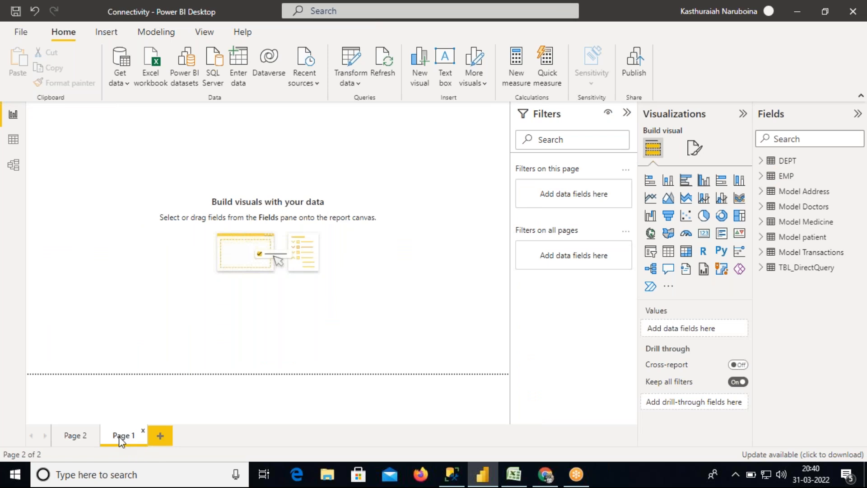
{"action": "right_click", "coordinate": [121, 441]}
{"action": "left_click", "coordinate": [146, 400]}
{"action": "left_click", "coordinate": [146, 398]}
- Duplicate Page 2 of the report
{"action": "left_click", "coordinate": [75, 435]}
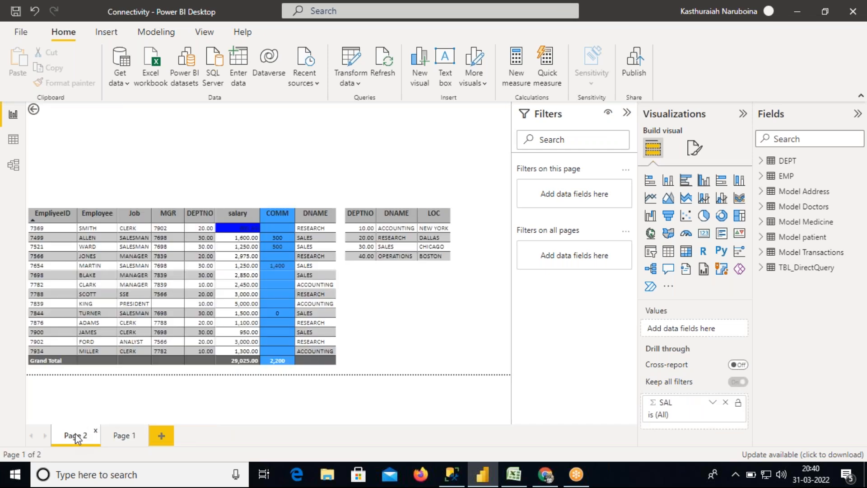
{"action": "right_click", "coordinate": [75, 433]}
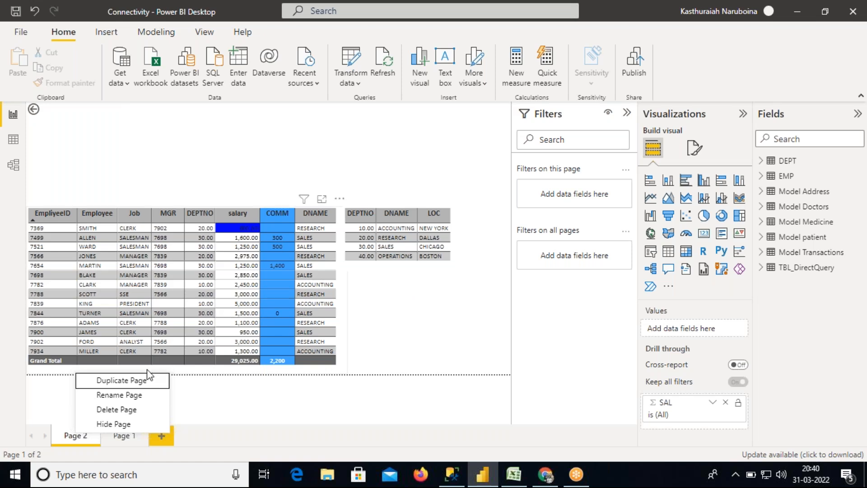
{"action": "left_click", "coordinate": [134, 381]}
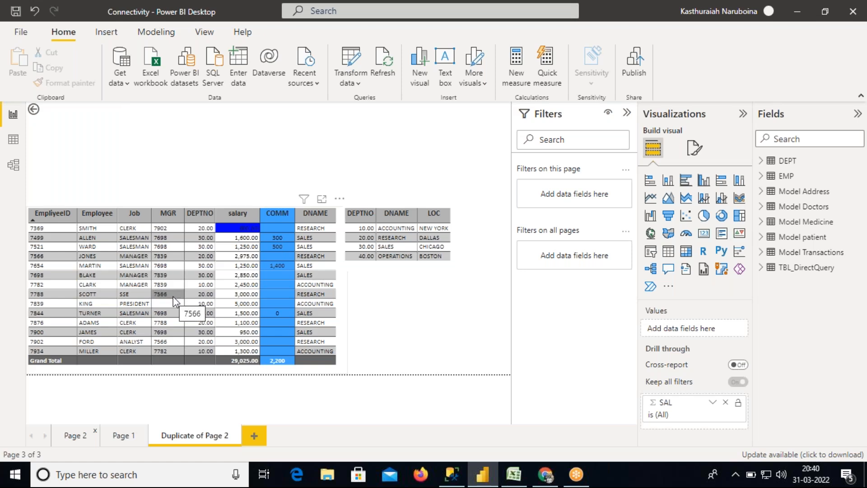
- On the original Page 2, select the row for EmpliyeeID 7369 to cross-filter the department table
{"action": "left_click", "coordinate": [83, 436]}
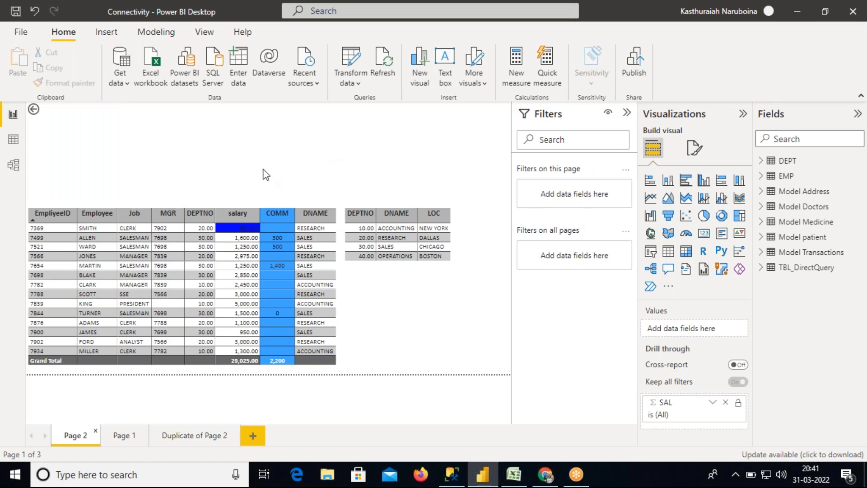
{"action": "left_click", "coordinate": [38, 228]}
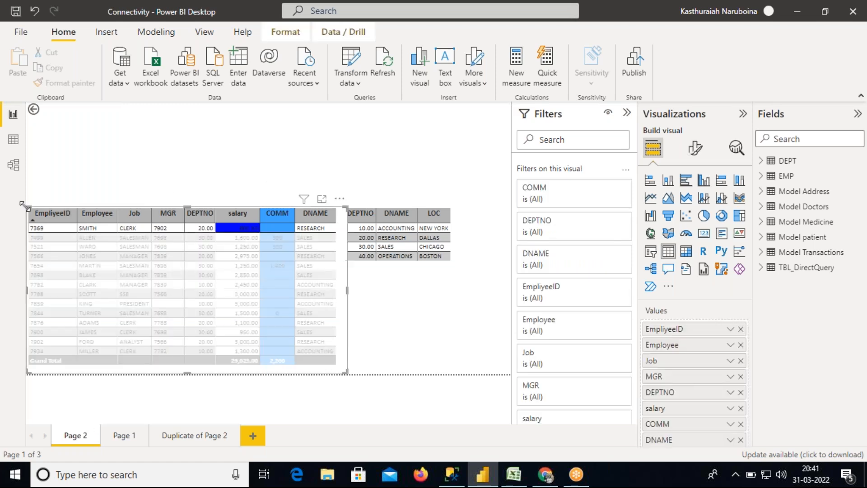
{"action": "left_click", "coordinate": [83, 174]}
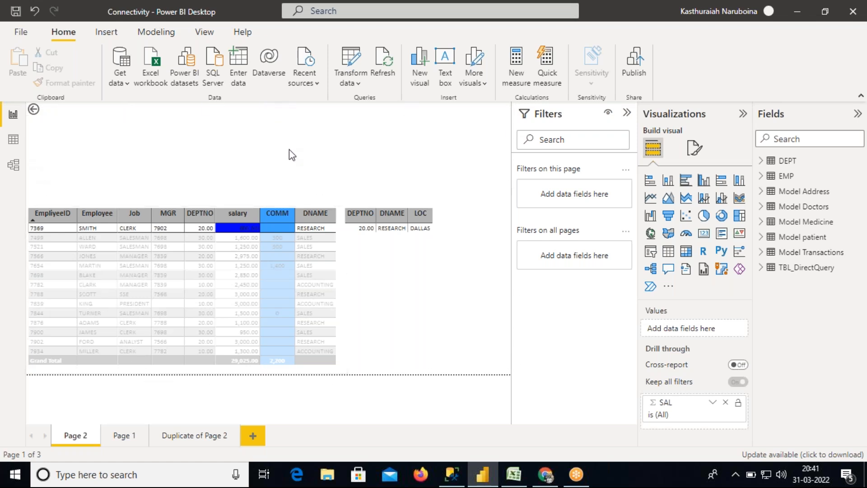
{"action": "right_click", "coordinate": [83, 435]}
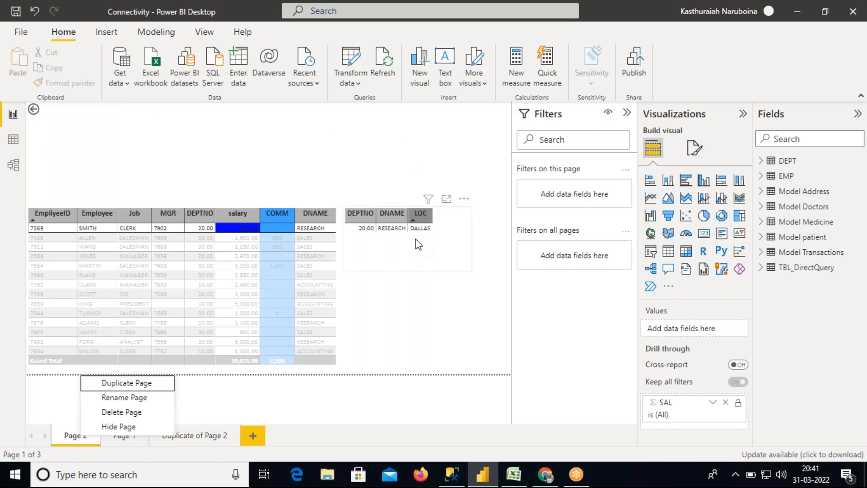
- Delete the report page named Duplicate of Page 2
{"action": "left_click", "coordinate": [200, 435]}
{"action": "right_click", "coordinate": [199, 437]}
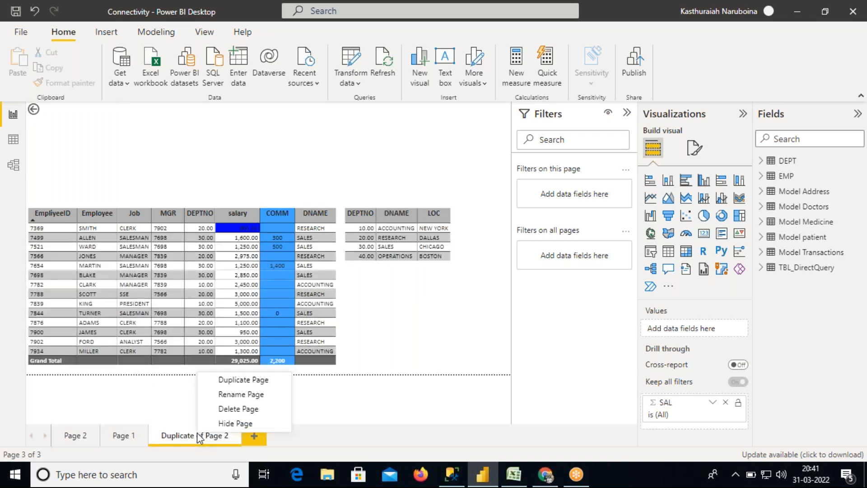
{"action": "left_click", "coordinate": [241, 408]}
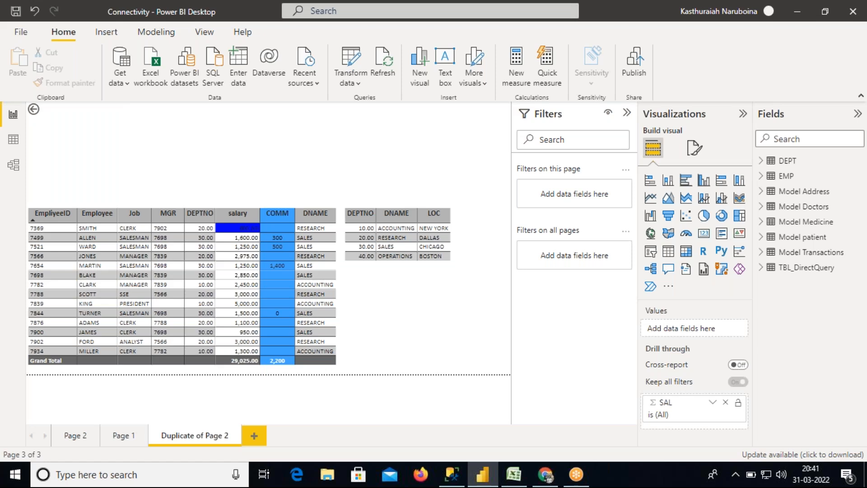
{"action": "left_click", "coordinate": [495, 262]}
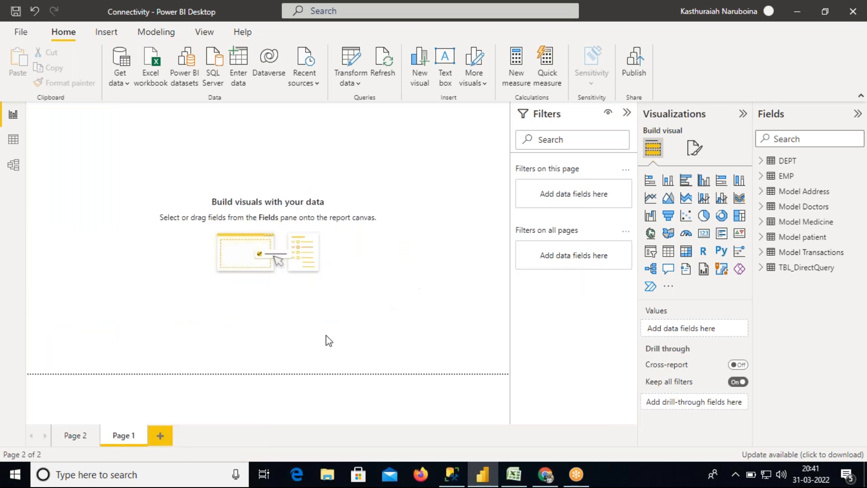
- Add another blank report page and hide it
{"action": "left_click", "coordinate": [161, 437]}
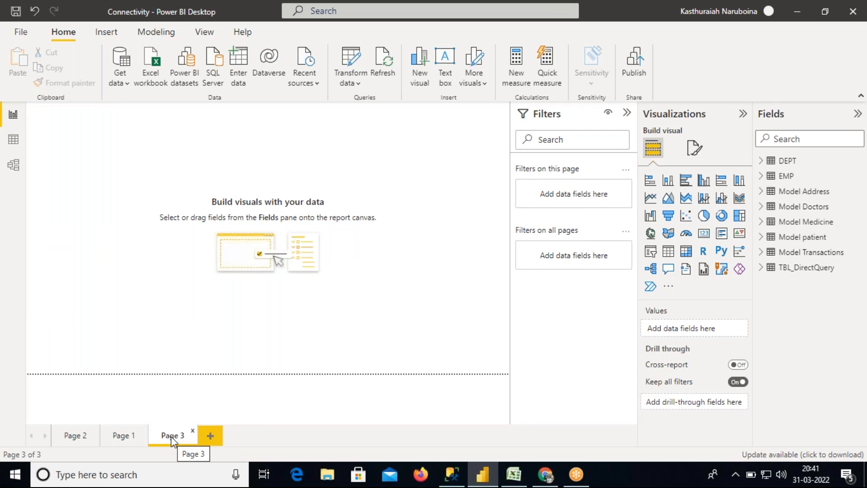
{"action": "right_click", "coordinate": [171, 439]}
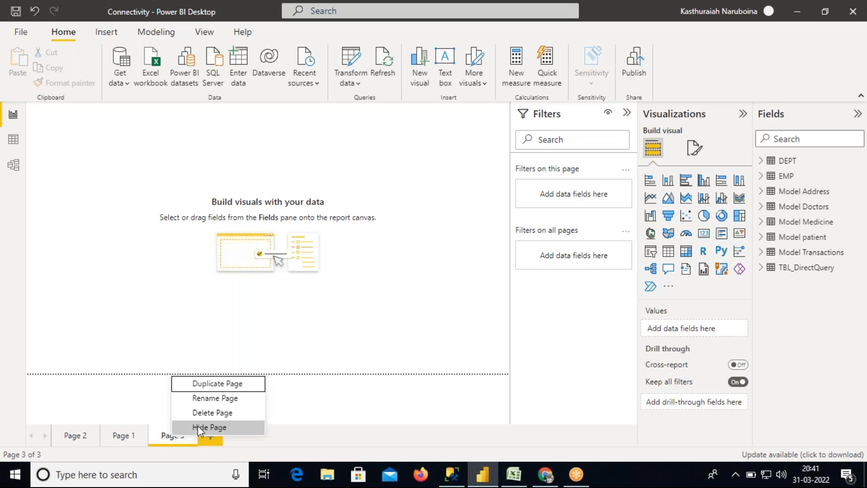
{"action": "left_click", "coordinate": [219, 428]}
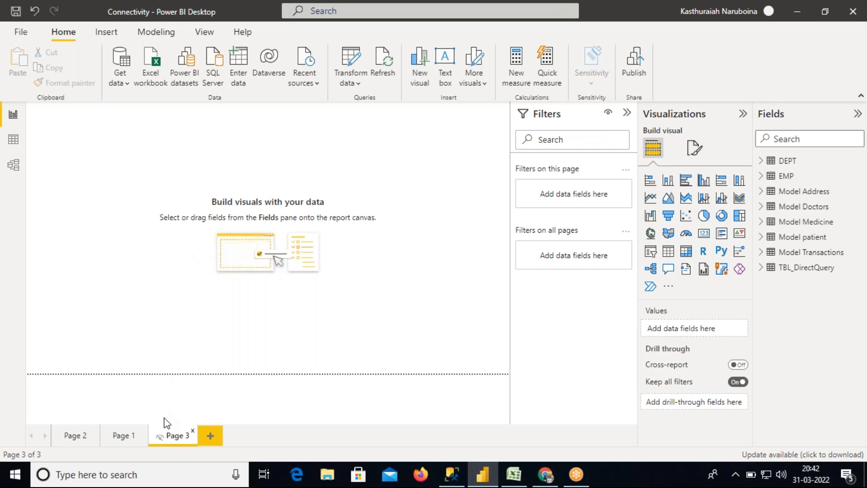
- Delete the hidden Page 3 from the report
{"action": "left_click", "coordinate": [194, 435]}
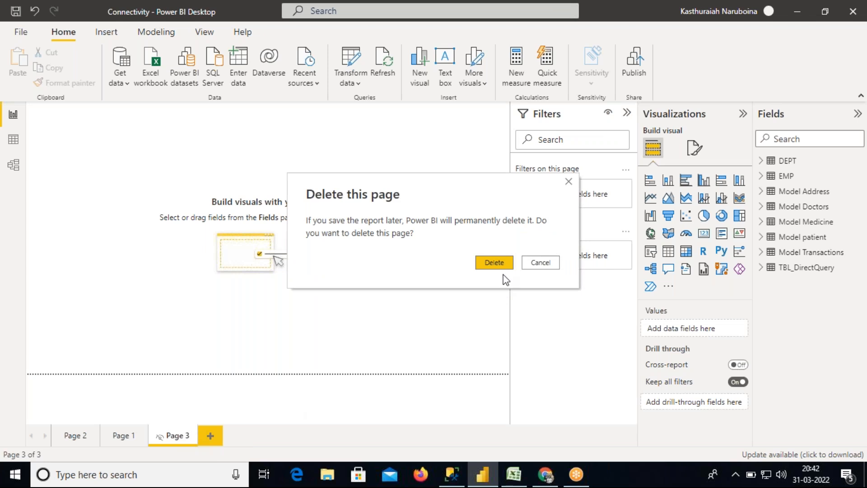
{"action": "left_click", "coordinate": [495, 264]}
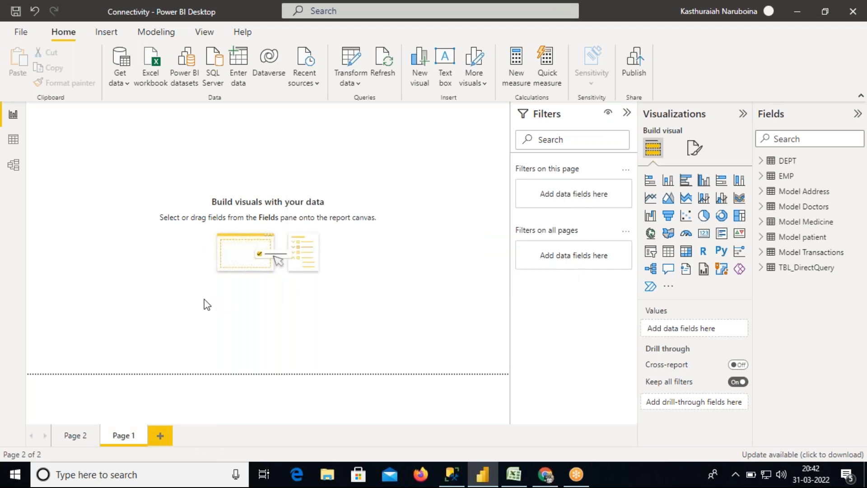
- Review the department and employee tables on Page 2, ending on the blank Page 1
{"action": "left_click", "coordinate": [82, 436]}
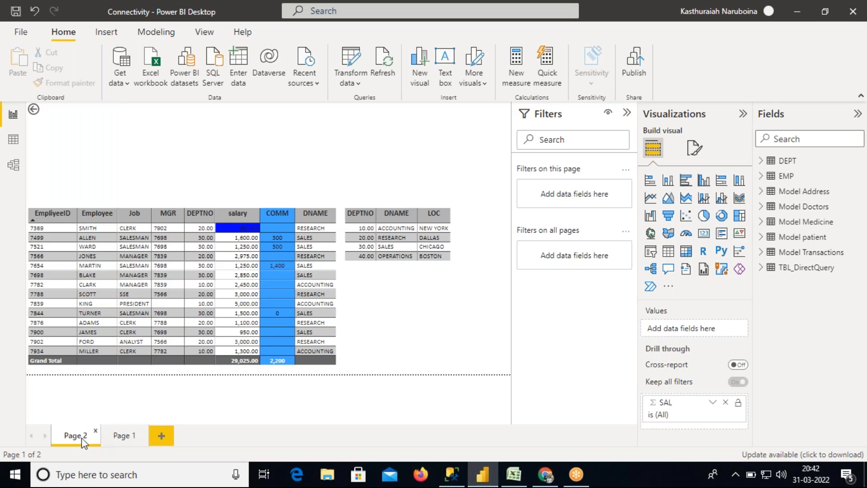
{"action": "left_click", "coordinate": [120, 437]}
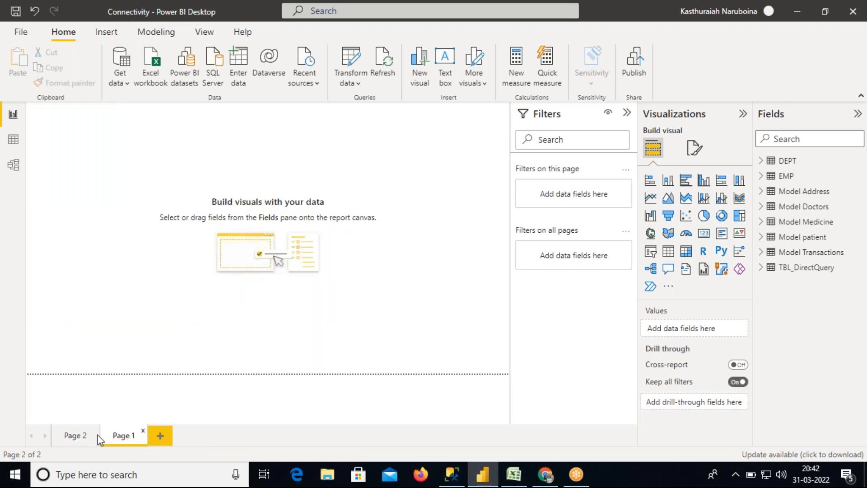
{"action": "left_click", "coordinate": [75, 436]}
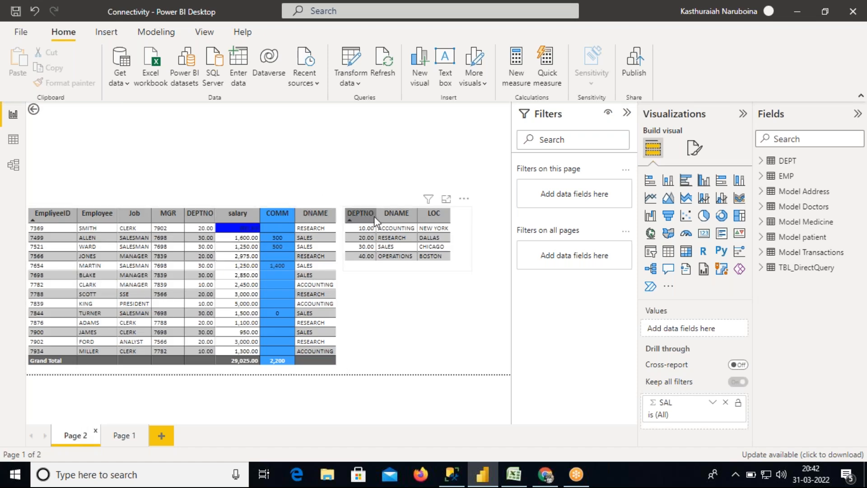
{"action": "left_click", "coordinate": [344, 204]}
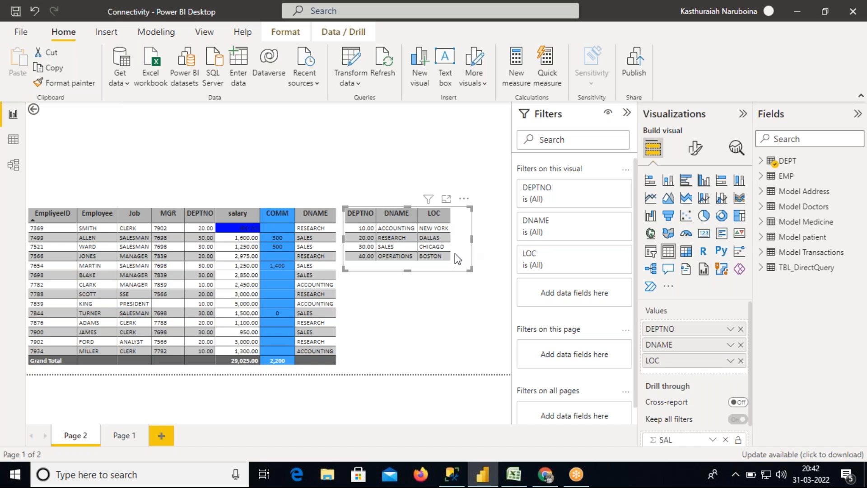
{"action": "left_click", "coordinate": [344, 295]}
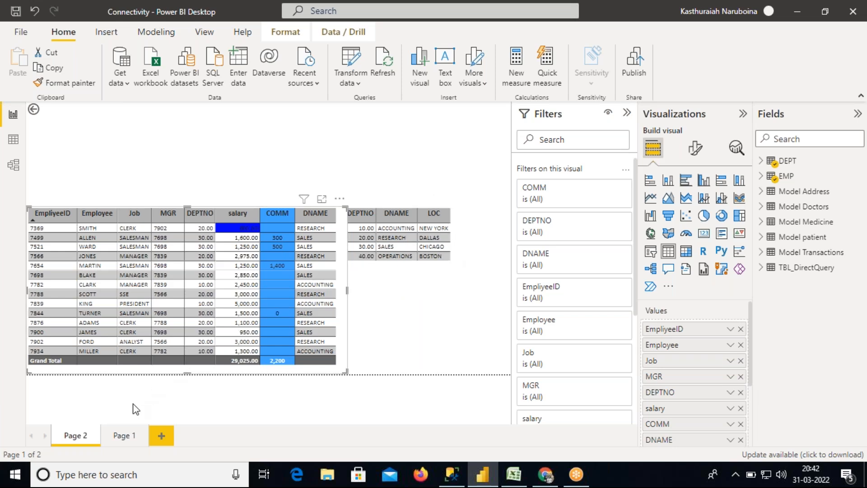
{"action": "left_click", "coordinate": [122, 437]}
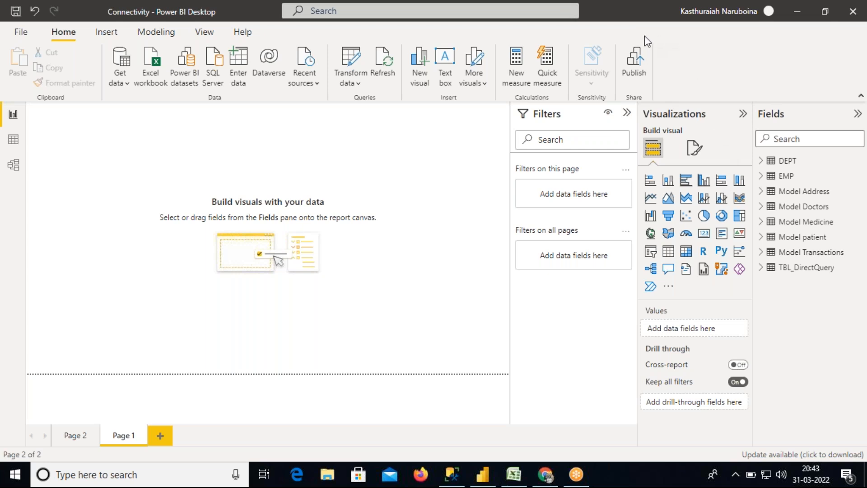
- Switch to Excel and, on Sheet3 of Book1, widen column C to about four times its width
{"action": "mouse_move", "coordinate": [514, 477]}
{"action": "left_click", "coordinate": [492, 415]}
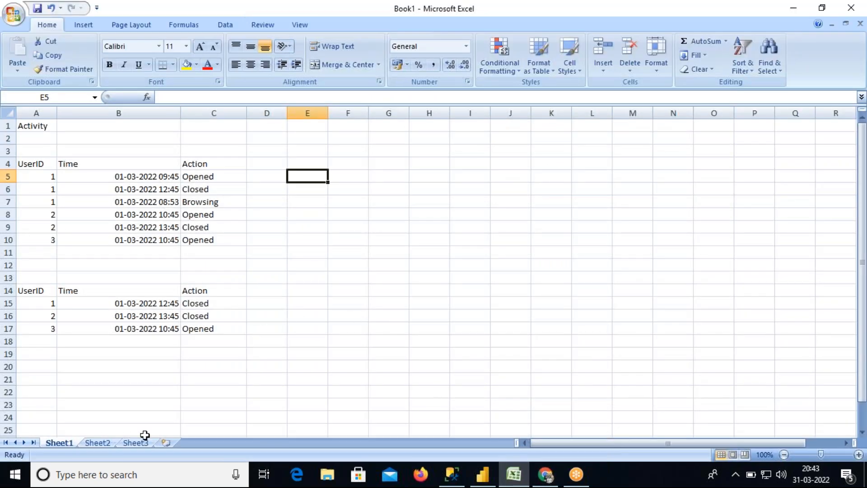
{"action": "left_click", "coordinate": [143, 443]}
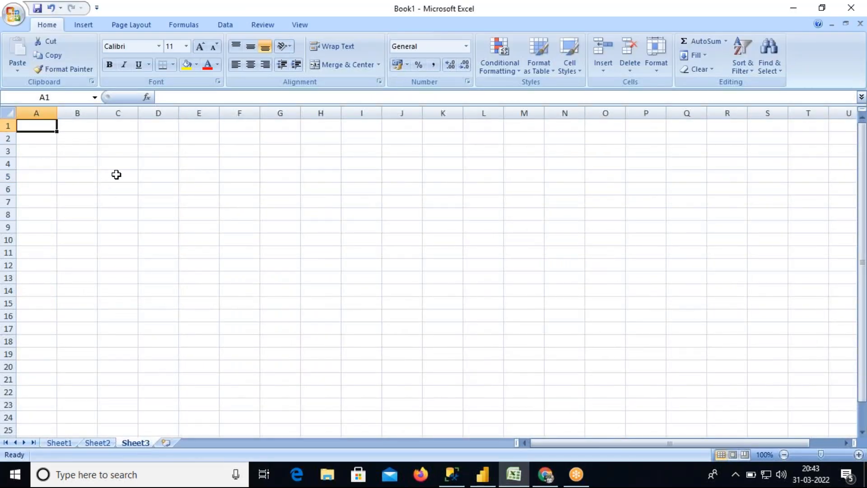
{"action": "left_click", "coordinate": [574, 8]}
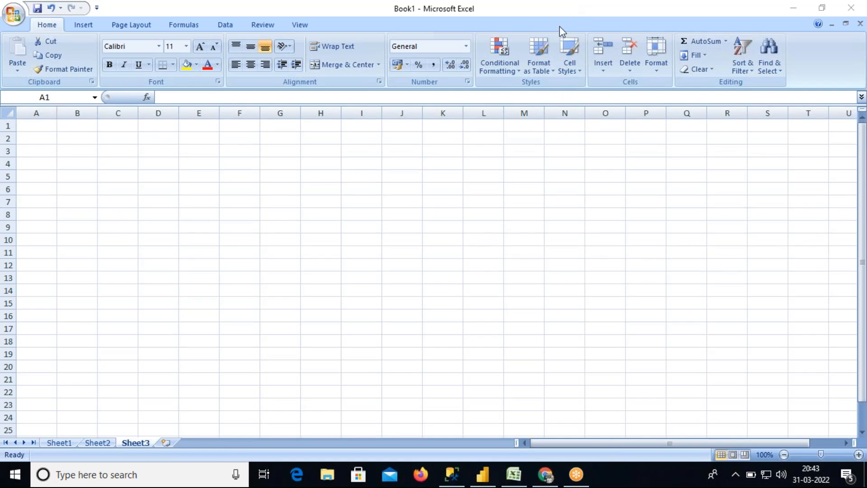
{"action": "left_click", "coordinate": [128, 315]}
{"action": "left_click_drag", "start_coordinate": [139, 112], "coordinate": [260, 111]}
- Enter the label Visuals in cell C16 and the label Fields in cell C18
{"action": "type", "text": "Visua"}
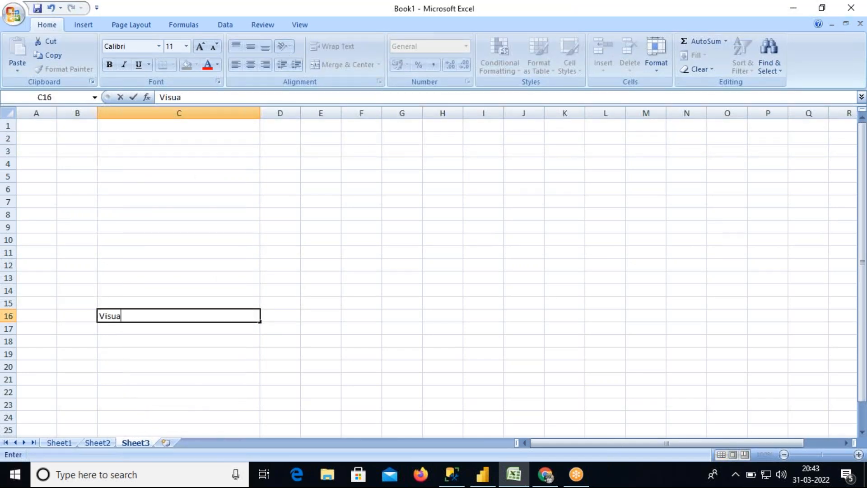
{"action": "key", "text": "Return"}
{"action": "key", "text": "Return"}
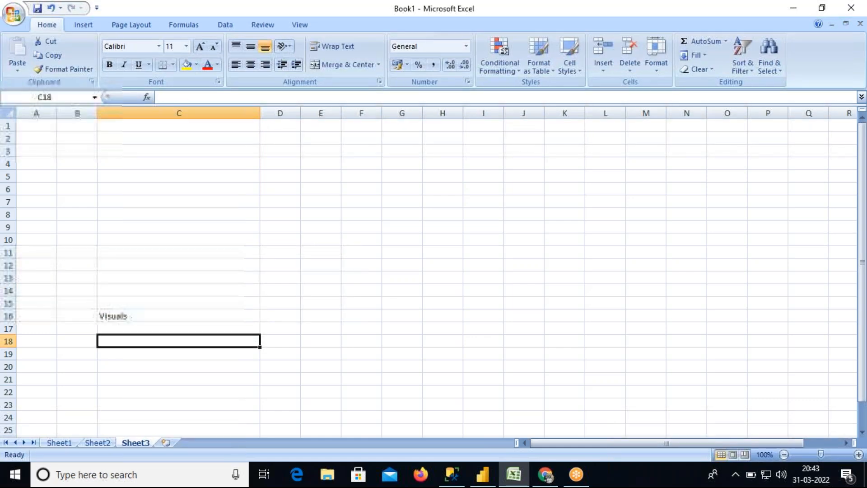
{"action": "type", "text": "Fiel"}
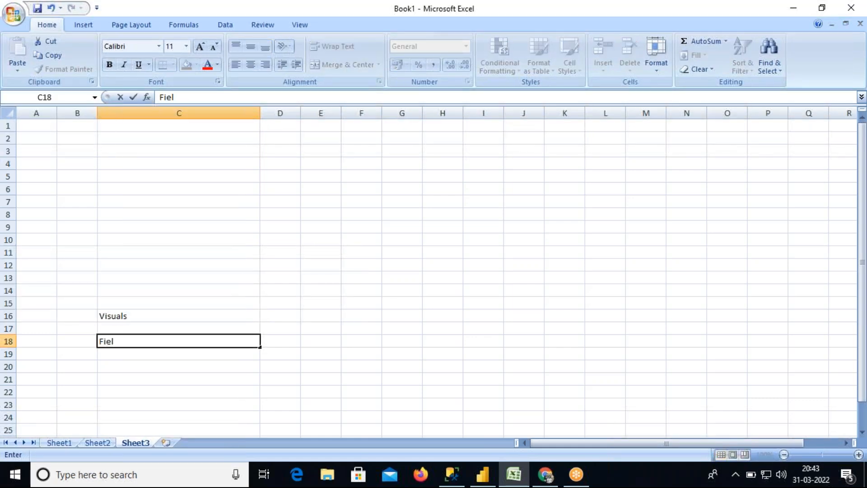
{"action": "type", "text": "ds"}
{"action": "key", "text": "Return"}
- Enter the label Page in cell C13, three rows above Visuals
{"action": "key", "text": "Up"}
{"action": "key", "text": "Up"}
{"action": "key", "text": "Up"}
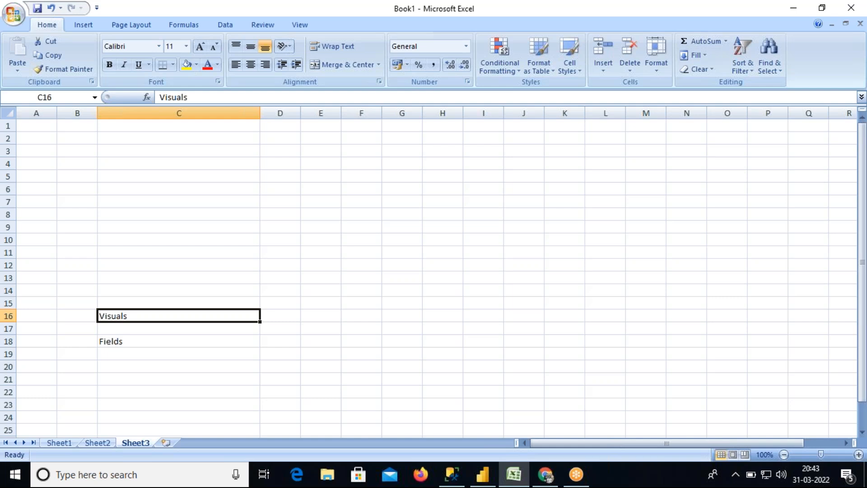
{"action": "key", "text": "Up"}
{"action": "key", "text": "Up"}
{"action": "key", "text": "Up"}
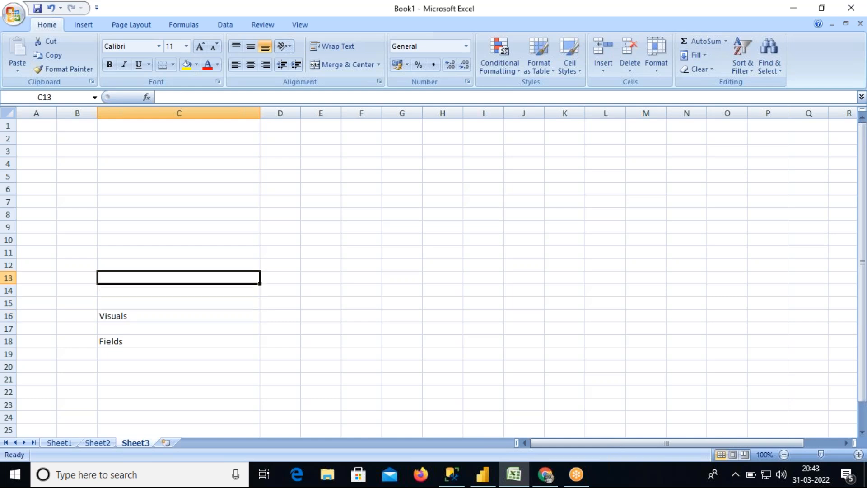
{"action": "type", "text": "Page"}
{"action": "key", "text": "Up"}
{"action": "key", "text": "Up"}
{"action": "key", "text": "Up"}
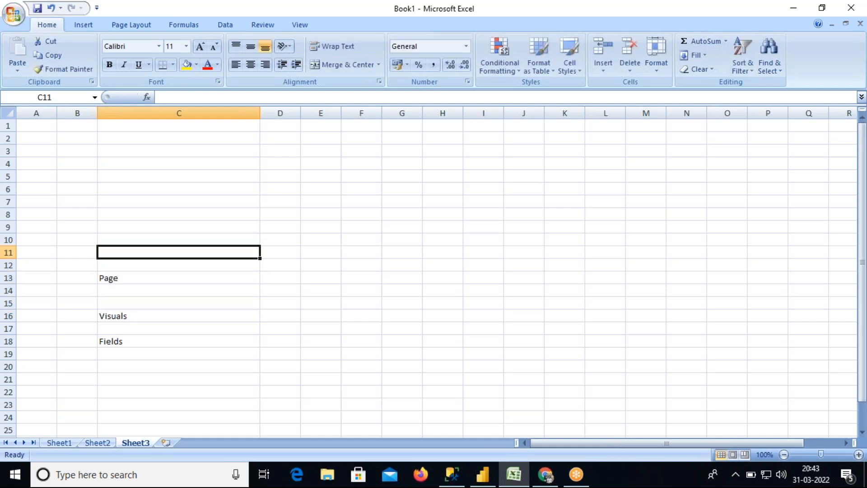
- Enter the label Report in cell C10 and the label Dashboard in cell C7
{"action": "type", "text": "Report"}
{"action": "key", "text": "Up"}
{"action": "key", "text": "Up"}
{"action": "key", "text": "Up"}
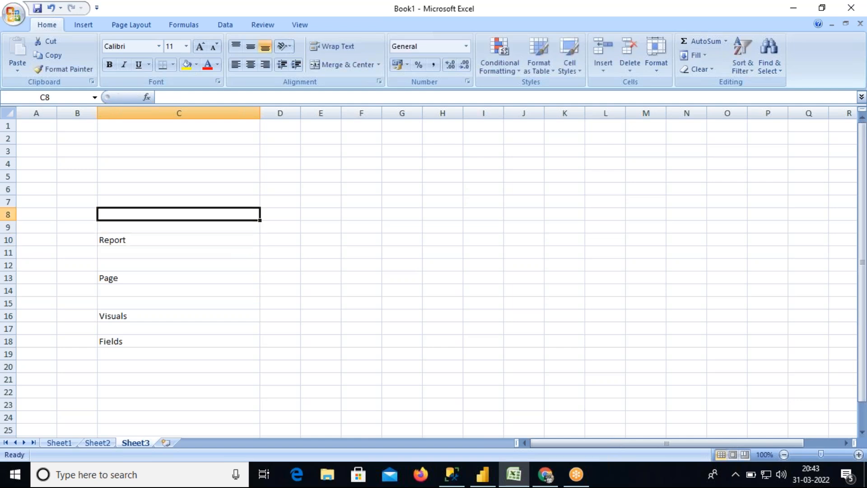
{"action": "type", "text": "Dashboard"}
{"action": "key", "text": "Return"}
- Draw pen boxes around Fields and Visuals, with lines linking Fields up to Visuals and Visuals up to Page
{"action": "left_click", "coordinate": [552, 17]}
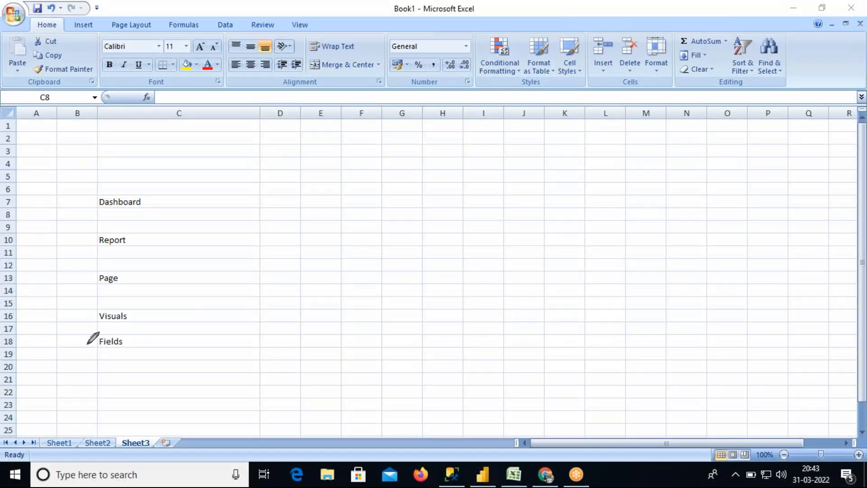
{"action": "mouse_move", "coordinate": [78, 336]}
{"action": "left_mouse_down"}
{"action": "mouse_move", "coordinate": [136, 337]}
{"action": "mouse_move", "coordinate": [129, 355]}
{"action": "mouse_move", "coordinate": [76, 355]}
{"action": "mouse_move", "coordinate": [75, 339]}
{"action": "left_mouse_up"}
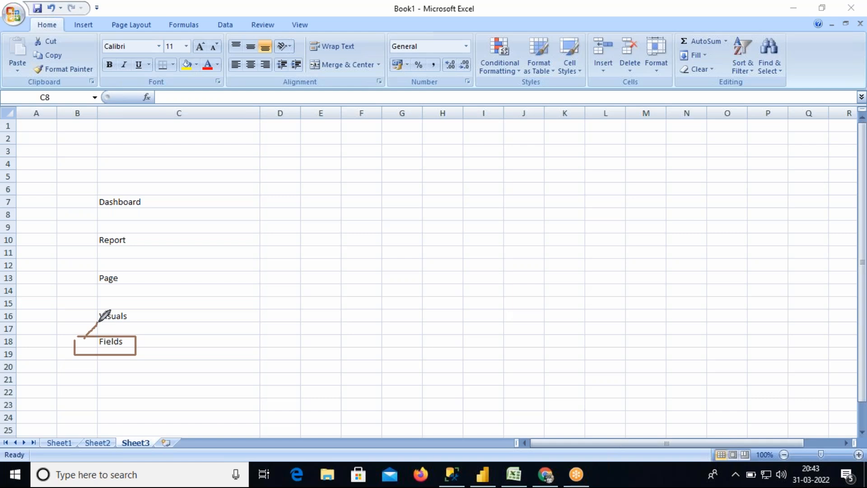
{"action": "mouse_move", "coordinate": [120, 335]}
{"action": "left_mouse_down"}
{"action": "mouse_move", "coordinate": [113, 321]}
{"action": "mouse_move", "coordinate": [125, 321]}
{"action": "left_mouse_up"}
{"action": "mouse_move", "coordinate": [81, 310]}
{"action": "left_mouse_down"}
{"action": "mouse_move", "coordinate": [135, 309]}
{"action": "mouse_move", "coordinate": [135, 323]}
{"action": "mouse_move", "coordinate": [75, 317]}
{"action": "mouse_move", "coordinate": [101, 284]}
{"action": "mouse_move", "coordinate": [114, 302]}
{"action": "mouse_move", "coordinate": [100, 285]}
{"action": "left_mouse_up"}
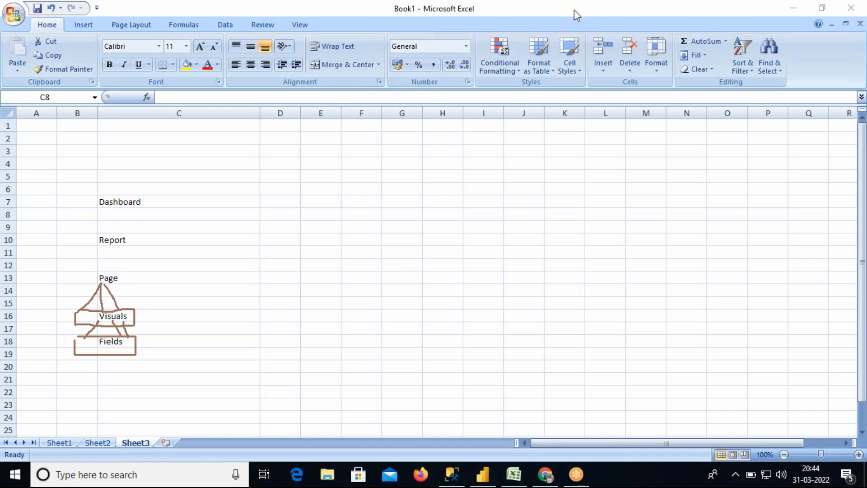
- Switch to Power BI Desktop to look at the tables on Page 2, and return to the Excel outline
{"action": "left_click", "coordinate": [483, 474]}
{"action": "left_click", "coordinate": [75, 435]}
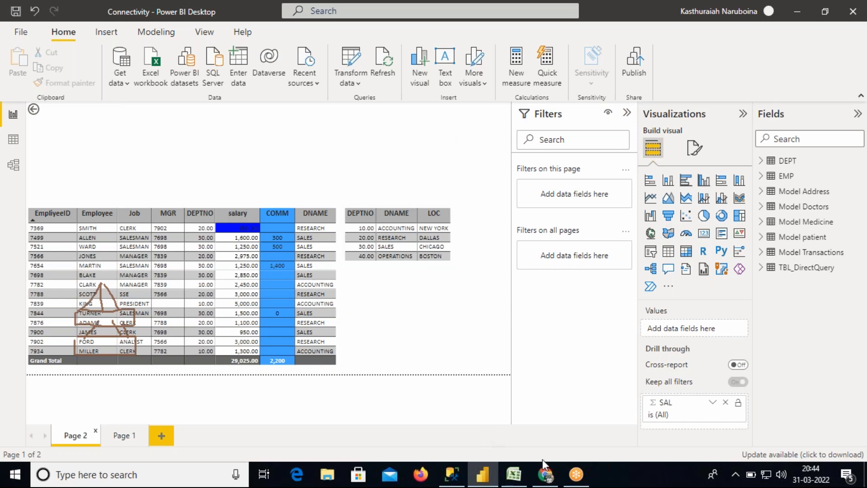
{"action": "left_click", "coordinate": [514, 475]}
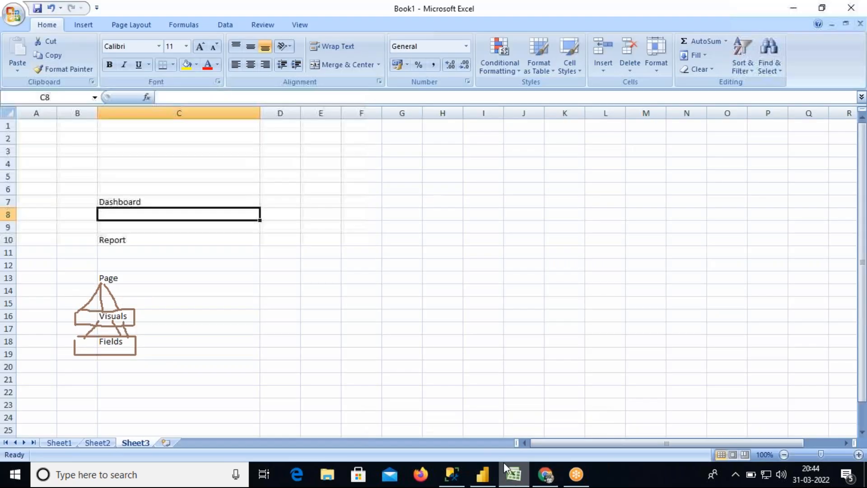
- Box Page and Report in pen with lines linking them up to Dashboard, and draw outer and inner frames around the outline
{"action": "left_click", "coordinate": [555, 16]}
{"action": "mouse_move", "coordinate": [79, 273]}
{"action": "left_mouse_down"}
{"action": "mouse_move", "coordinate": [127, 269]}
{"action": "mouse_move", "coordinate": [115, 290]}
{"action": "mouse_move", "coordinate": [83, 290]}
{"action": "mouse_move", "coordinate": [82, 273]}
{"action": "mouse_move", "coordinate": [104, 251]}
{"action": "mouse_move", "coordinate": [108, 270]}
{"action": "mouse_move", "coordinate": [109, 245]}
{"action": "mouse_move", "coordinate": [95, 232]}
{"action": "mouse_move", "coordinate": [132, 231]}
{"action": "mouse_move", "coordinate": [132, 248]}
{"action": "mouse_move", "coordinate": [80, 254]}
{"action": "mouse_move", "coordinate": [83, 236]}
{"action": "mouse_move", "coordinate": [116, 201]}
{"action": "mouse_move", "coordinate": [113, 231]}
{"action": "mouse_move", "coordinate": [114, 210]}
{"action": "left_mouse_up"}
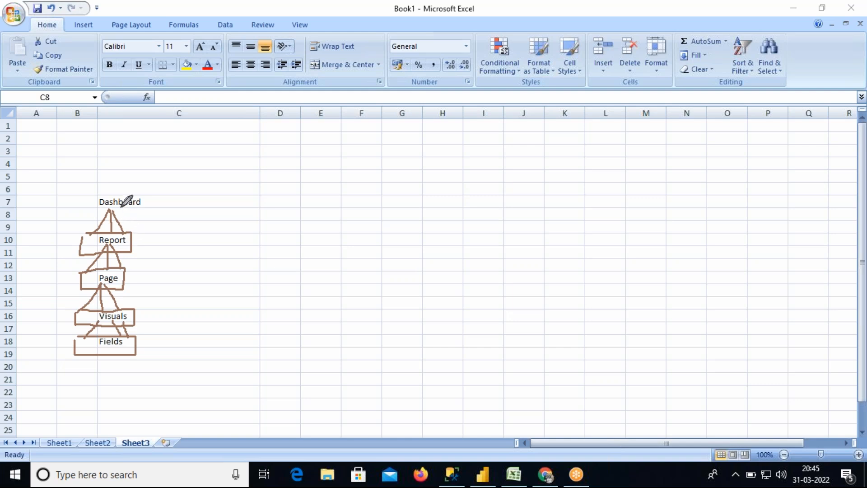
{"action": "mouse_move", "coordinate": [49, 188]}
{"action": "left_mouse_down"}
{"action": "mouse_move", "coordinate": [90, 187]}
{"action": "mouse_move", "coordinate": [190, 218]}
{"action": "mouse_move", "coordinate": [190, 413]}
{"action": "mouse_move", "coordinate": [30, 414]}
{"action": "mouse_move", "coordinate": [48, 184]}
{"action": "left_mouse_up"}
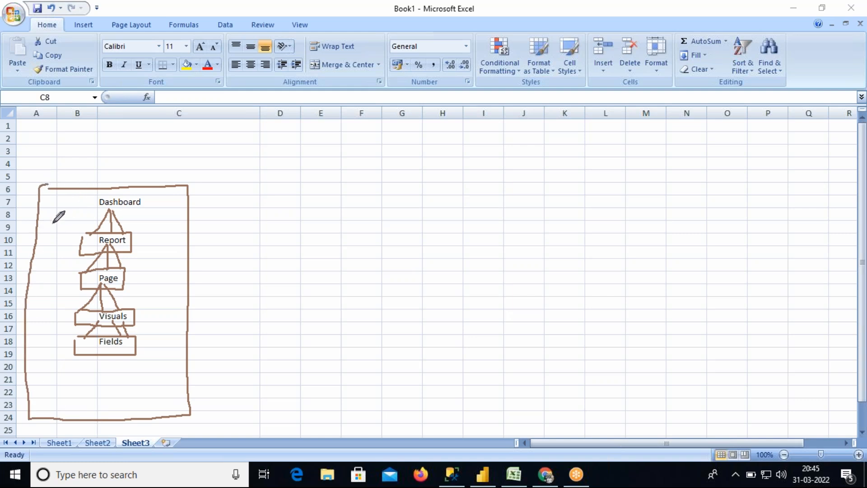
{"action": "mouse_move", "coordinate": [51, 222]}
{"action": "left_mouse_down"}
{"action": "mouse_move", "coordinate": [158, 221]}
{"action": "mouse_move", "coordinate": [158, 367]}
{"action": "mouse_move", "coordinate": [72, 373]}
{"action": "mouse_move", "coordinate": [50, 326]}
{"action": "mouse_move", "coordinate": [47, 196]}
{"action": "mouse_move", "coordinate": [55, 224]}
{"action": "left_mouse_up"}
- Draw pen check marks beside Fields, Visuals, Page and Report, and a box around Dashboard
{"action": "mouse_move", "coordinate": [139, 338]}
{"action": "left_mouse_down"}
{"action": "mouse_move", "coordinate": [149, 335]}
{"action": "mouse_move", "coordinate": [142, 317]}
{"action": "mouse_move", "coordinate": [153, 303]}
{"action": "left_mouse_up"}
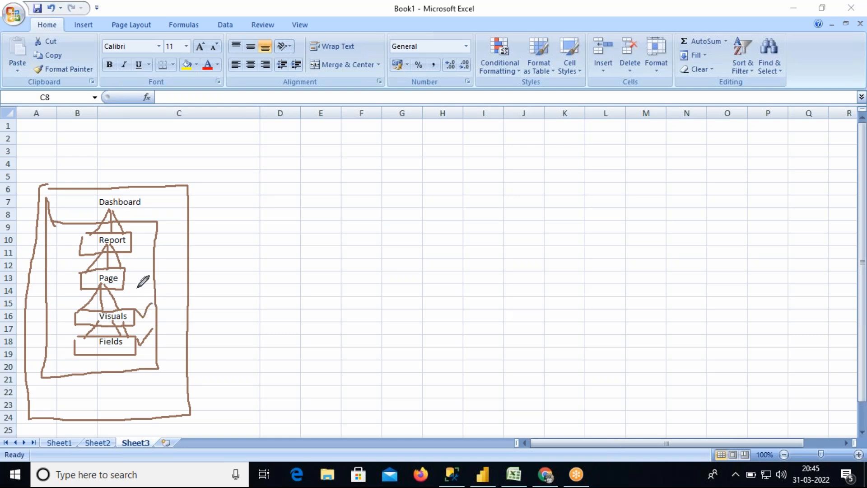
{"action": "left_click_drag", "start_coordinate": [130, 272], "coordinate": [151, 270]}
{"action": "left_click_drag", "start_coordinate": [139, 241], "coordinate": [152, 234]}
{"action": "mouse_move", "coordinate": [86, 191]}
{"action": "left_mouse_down"}
{"action": "mouse_move", "coordinate": [87, 206]}
{"action": "mouse_move", "coordinate": [135, 213]}
{"action": "mouse_move", "coordinate": [152, 190]}
{"action": "mouse_move", "coordinate": [85, 193]}
{"action": "left_mouse_up"}
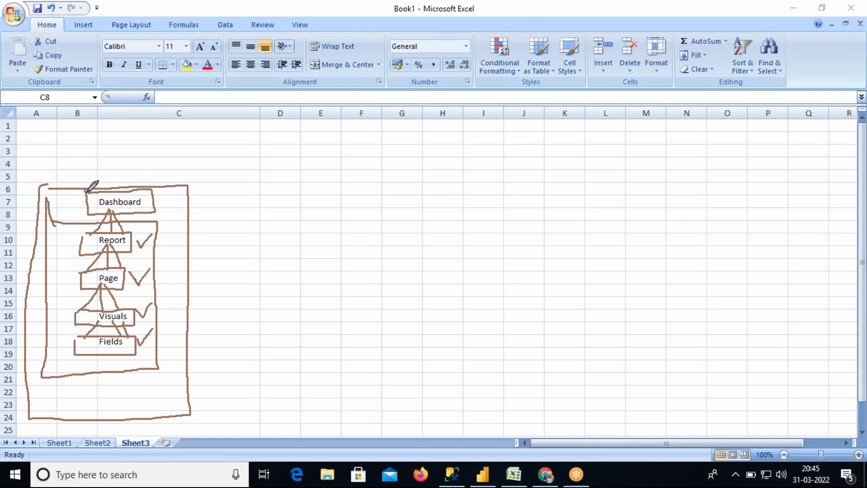
- Label Dashboard PS and the bracketed Report-to-Fields levels PD in pen, and clear all pen marks from the sheet
{"action": "mouse_move", "coordinate": [152, 195]}
{"action": "left_mouse_down"}
{"action": "mouse_move", "coordinate": [261, 157]}
{"action": "mouse_move", "coordinate": [265, 144]}
{"action": "mouse_move", "coordinate": [261, 163]}
{"action": "left_mouse_up"}
{"action": "mouse_move", "coordinate": [162, 233]}
{"action": "left_mouse_down"}
{"action": "mouse_move", "coordinate": [174, 253]}
{"action": "mouse_move", "coordinate": [164, 378]}
{"action": "left_mouse_up"}
{"action": "mouse_move", "coordinate": [165, 292]}
{"action": "left_mouse_down"}
{"action": "mouse_move", "coordinate": [223, 290]}
{"action": "mouse_move", "coordinate": [237, 305]}
{"action": "left_mouse_up"}
{"action": "mouse_move", "coordinate": [234, 275]}
{"action": "left_mouse_down"}
{"action": "mouse_move", "coordinate": [244, 275]}
{"action": "mouse_move", "coordinate": [238, 283]}
{"action": "mouse_move", "coordinate": [261, 277]}
{"action": "left_mouse_up"}
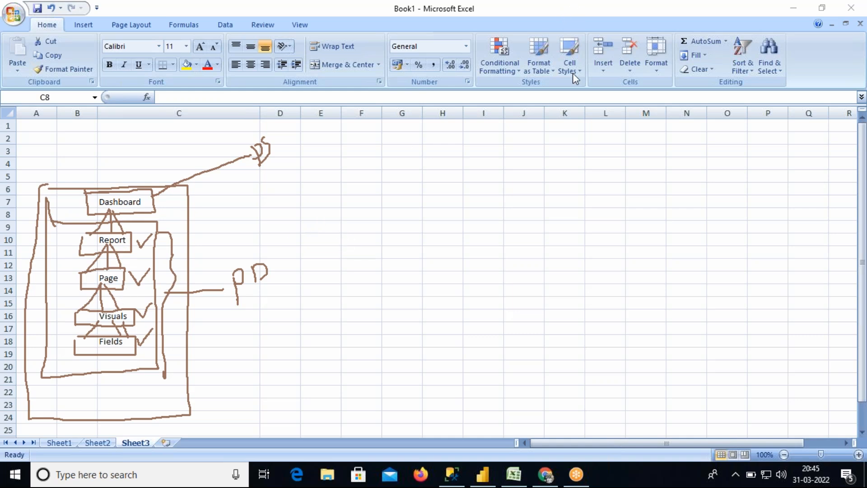
{"action": "left_click", "coordinate": [571, 94]}
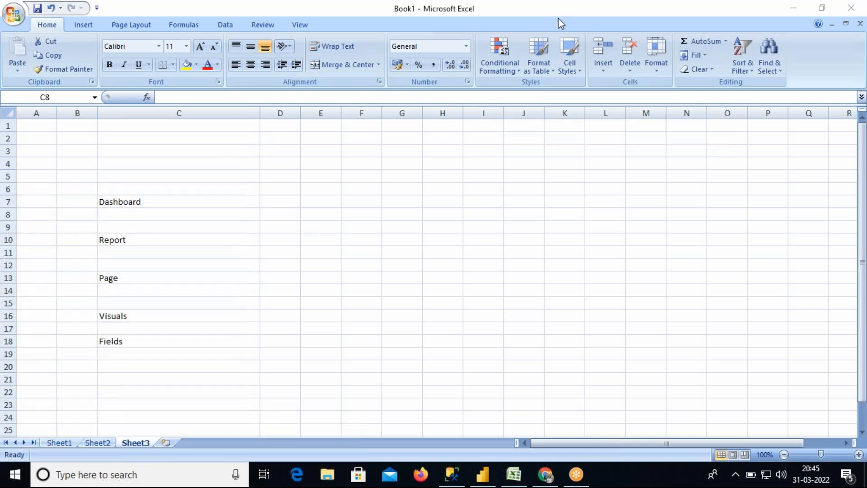
{"action": "left_click", "coordinate": [214, 8]}
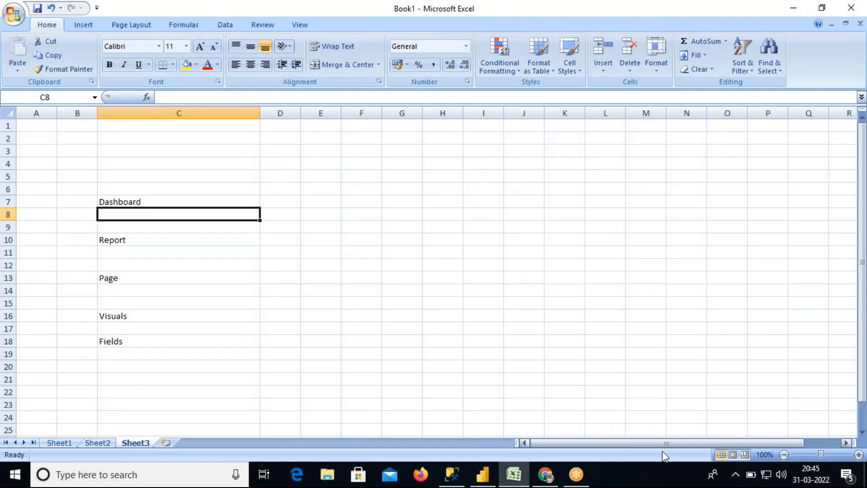
- Switch to Power BI Desktop and examine the relationships between the model tables, returning to the report view
{"action": "mouse_move", "coordinate": [469, 478]}
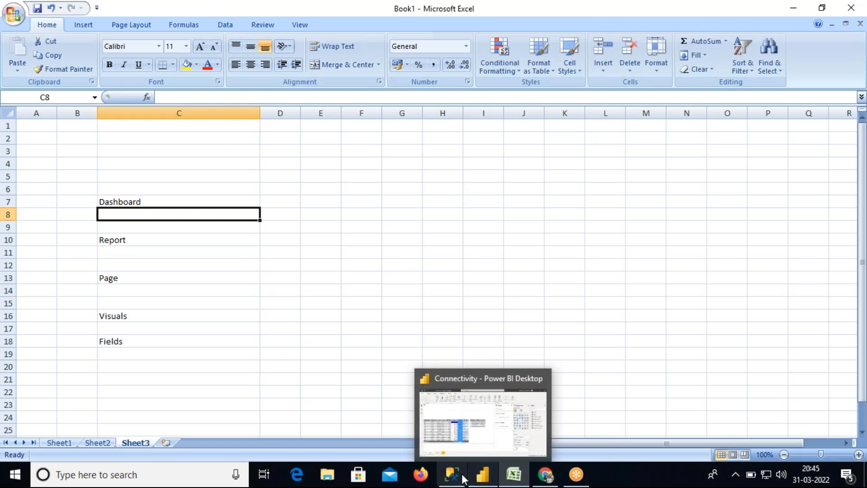
{"action": "left_click", "coordinate": [478, 403]}
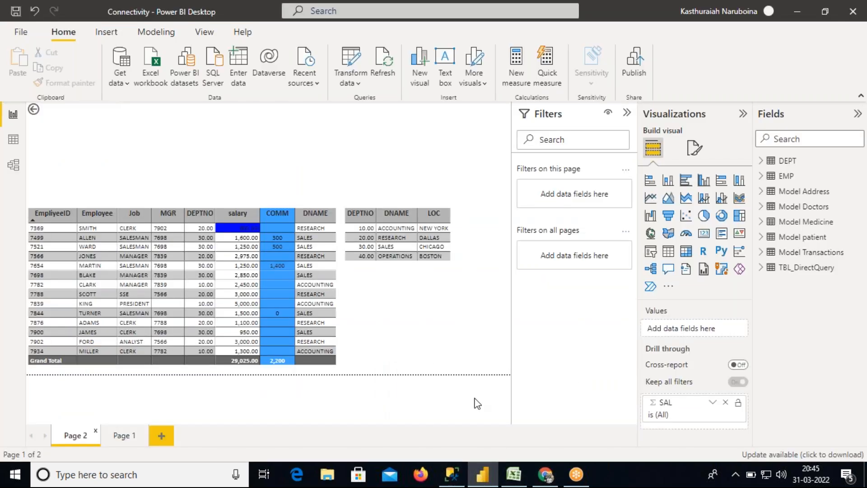
{"action": "left_click", "coordinate": [13, 165]}
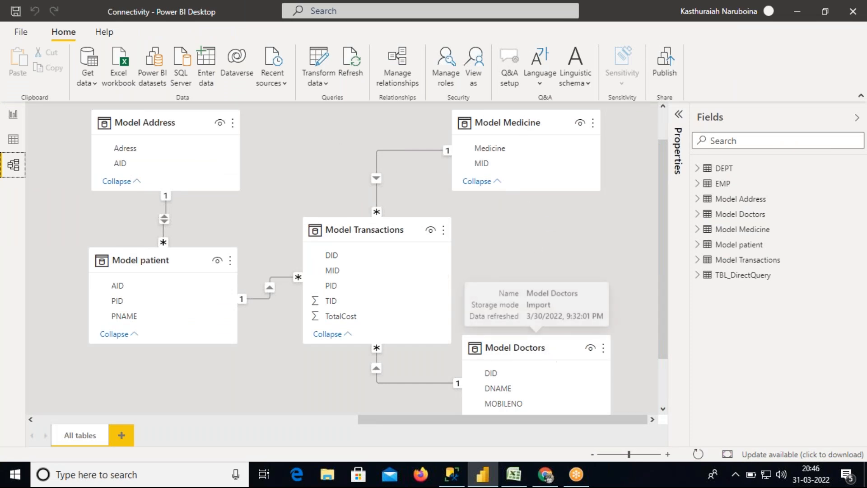
{"action": "left_click", "coordinate": [12, 118]}
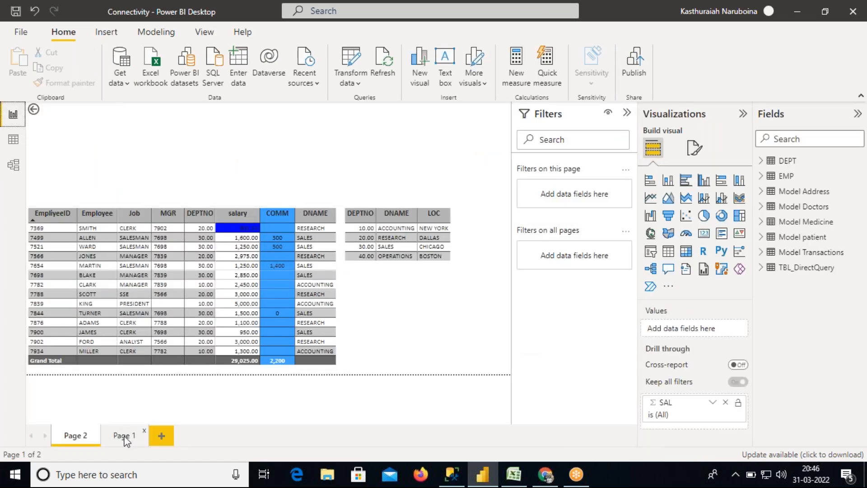
- Add an empty table visual to Page 1, place it at the canvas's left edge and enlarge it to over half the canvas width
{"action": "left_click", "coordinate": [124, 436]}
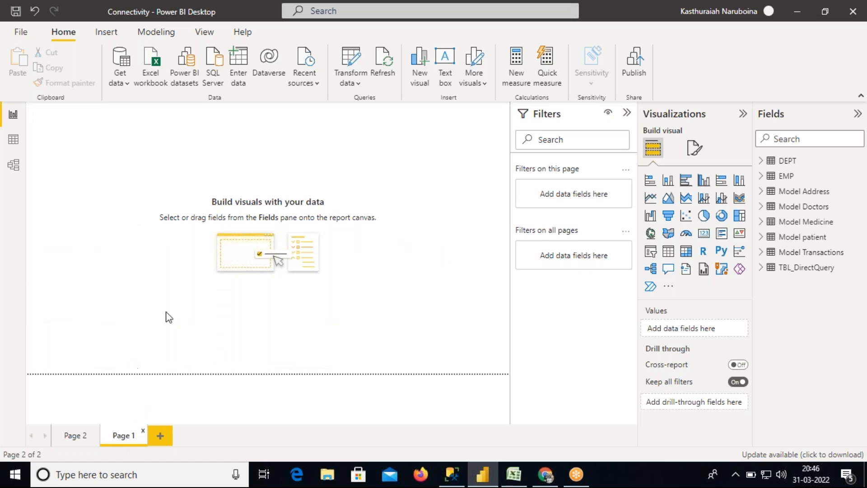
{"action": "left_click", "coordinate": [668, 251]}
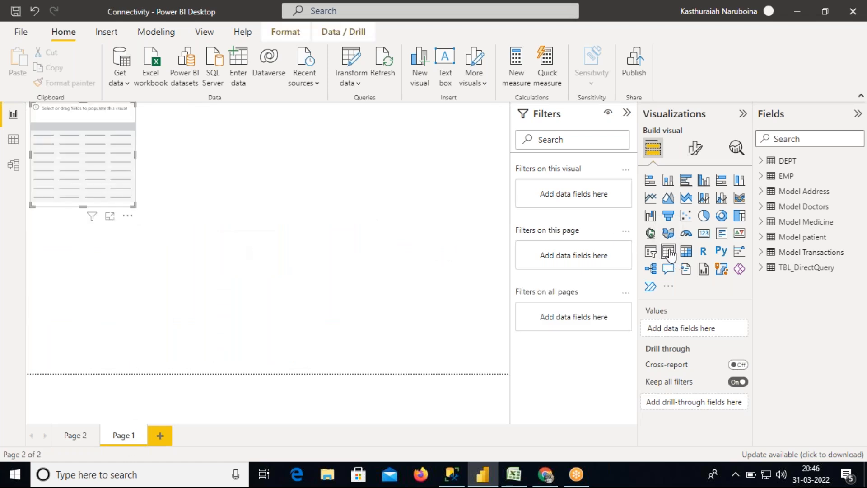
{"action": "left_click_drag", "start_coordinate": [74, 178], "coordinate": [61, 273]}
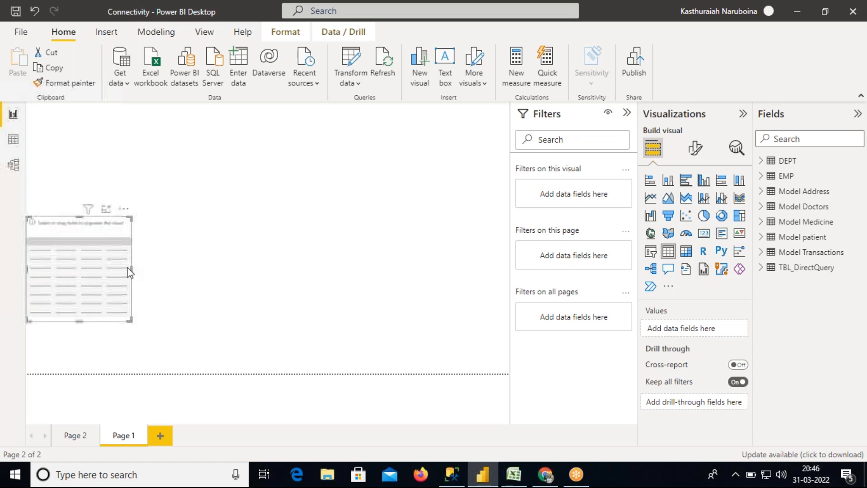
{"action": "left_click_drag", "start_coordinate": [131, 271], "coordinate": [253, 270]}
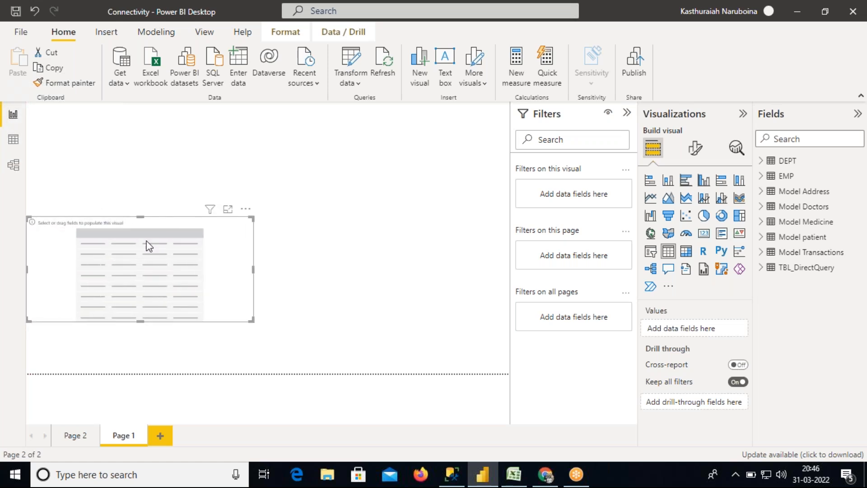
{"action": "left_click_drag", "start_coordinate": [140, 216], "coordinate": [145, 170]}
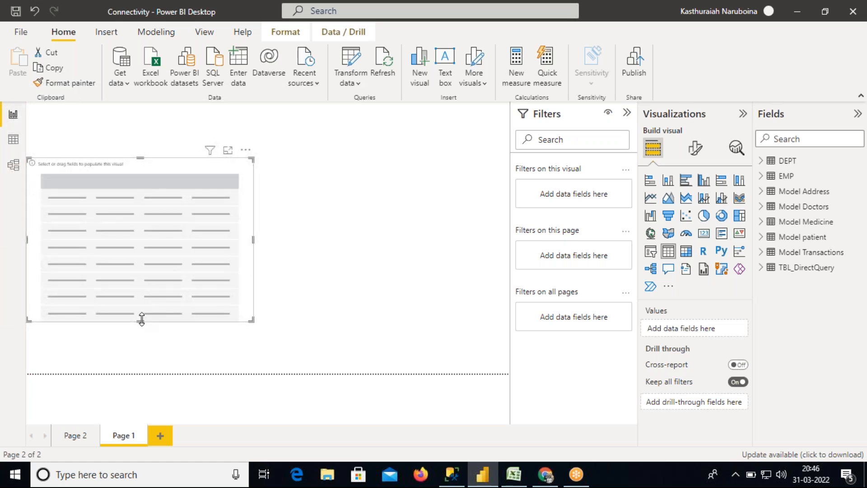
{"action": "left_click_drag", "start_coordinate": [141, 321], "coordinate": [144, 379]}
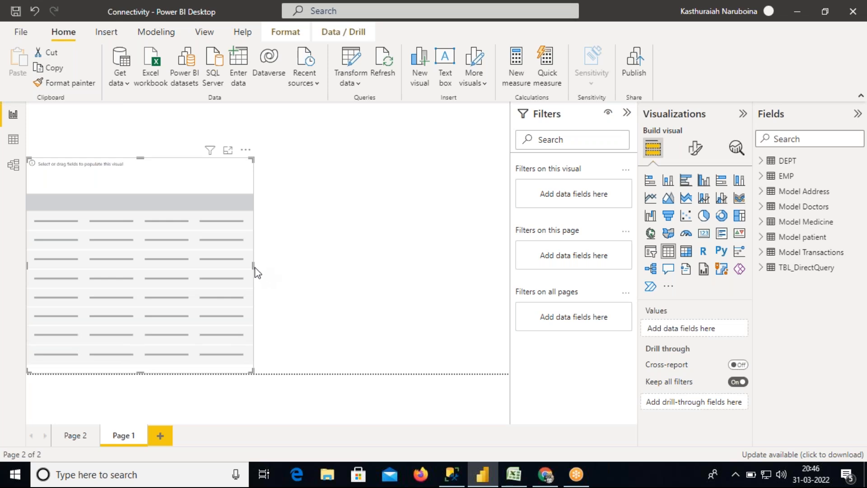
{"action": "left_click_drag", "start_coordinate": [255, 268], "coordinate": [294, 268]}
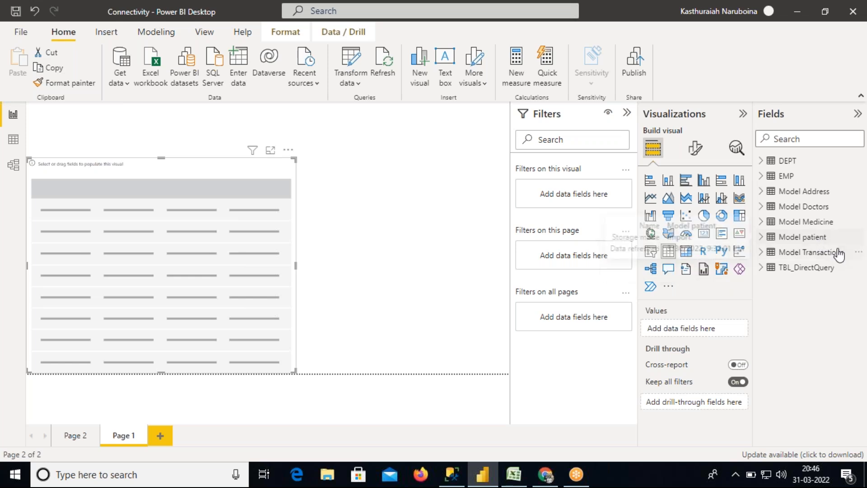
- Add PNAME from Model patient and DNAME from Model Doctors to the table visual's values
{"action": "left_click", "coordinate": [761, 238]}
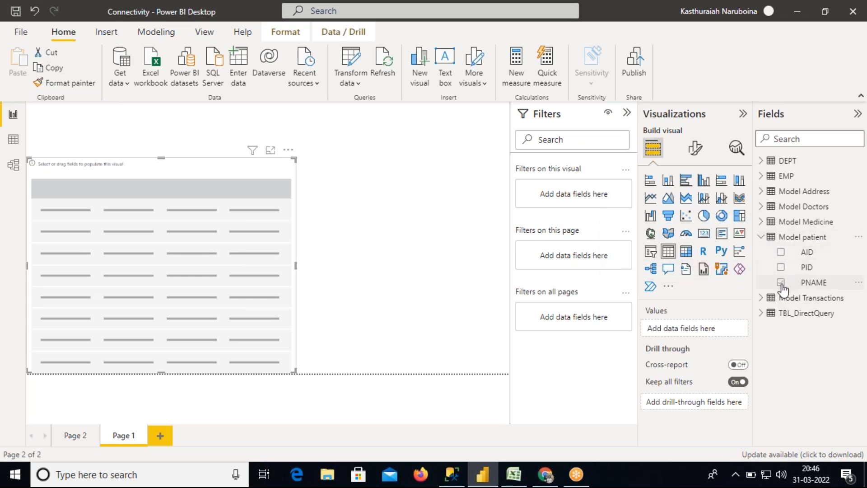
{"action": "left_click_drag", "start_coordinate": [783, 288], "coordinate": [696, 329]}
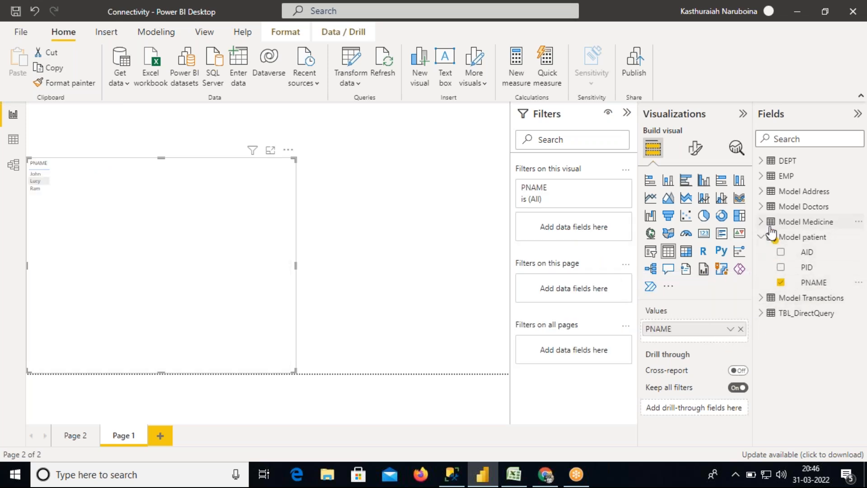
{"action": "left_click", "coordinate": [762, 207]}
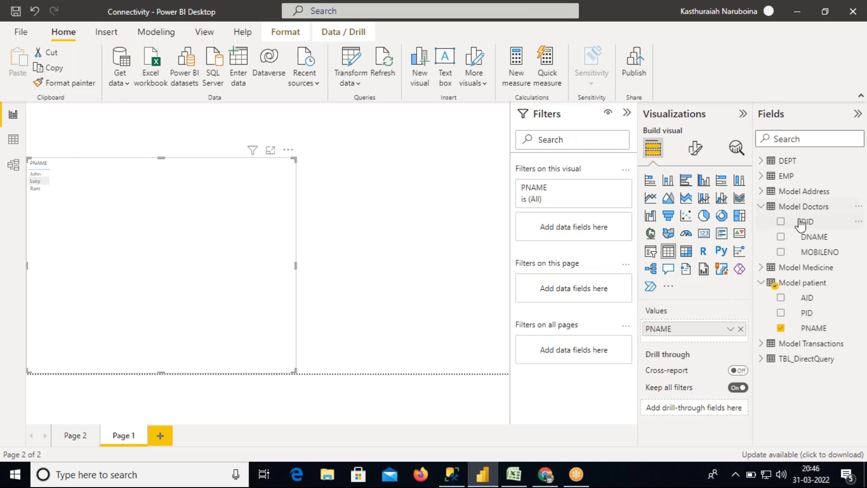
{"action": "left_click_drag", "start_coordinate": [816, 238], "coordinate": [668, 345]}
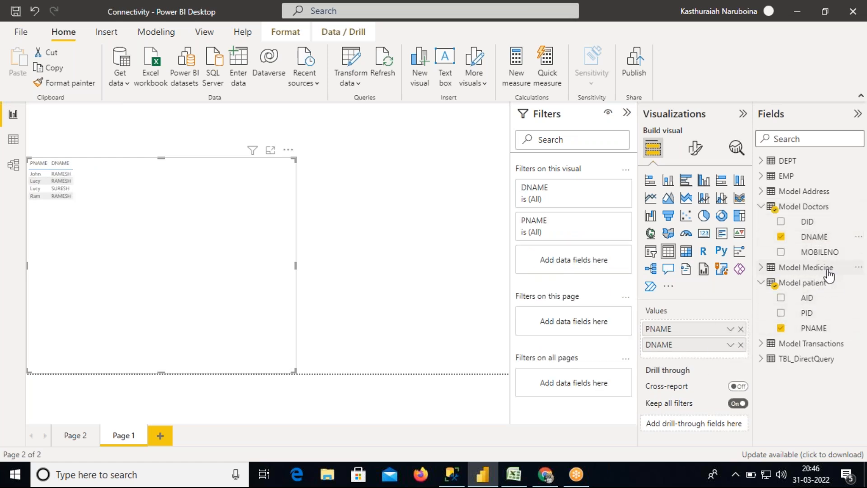
- Add Medicine from Model Medicine and Adress from Model Address to the table visual's values
{"action": "left_click", "coordinate": [763, 268]}
{"action": "left_click_drag", "start_coordinate": [813, 283], "coordinate": [710, 357]}
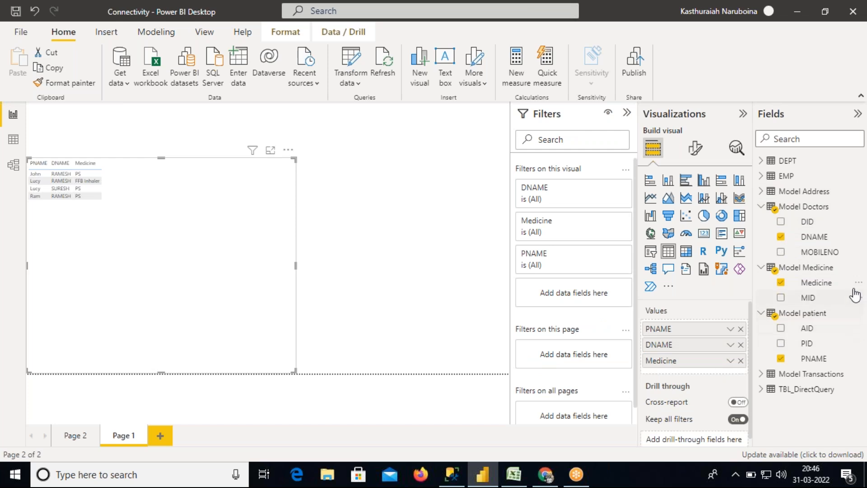
{"action": "left_click", "coordinate": [762, 191]}
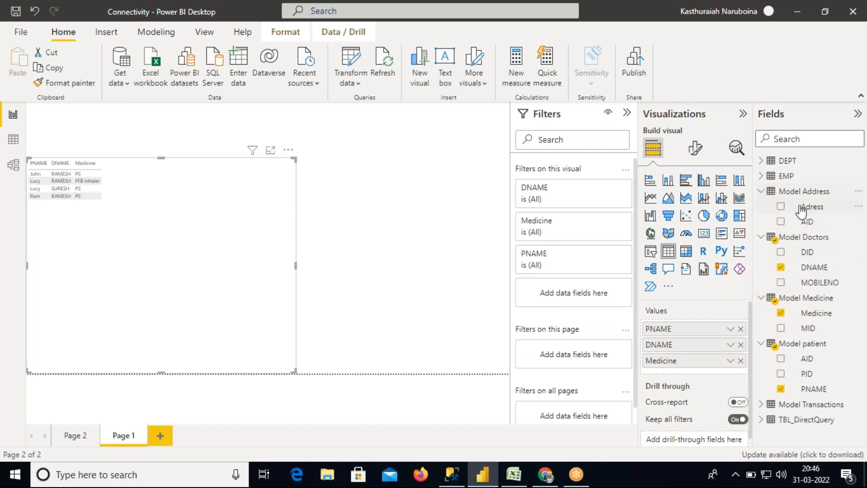
{"action": "left_click_drag", "start_coordinate": [809, 212], "coordinate": [712, 372]}
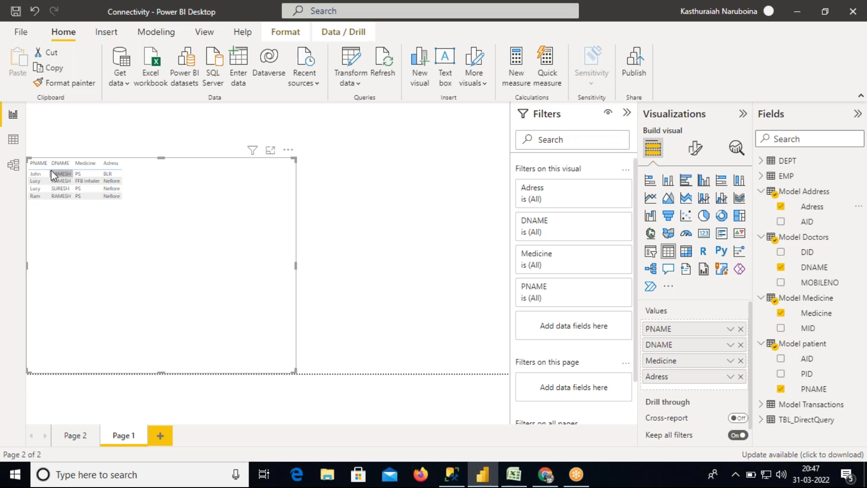
- Widen the PNAME column of the table visual and sort the table by DNAME
{"action": "left_click_drag", "start_coordinate": [50, 164], "coordinate": [81, 164]}
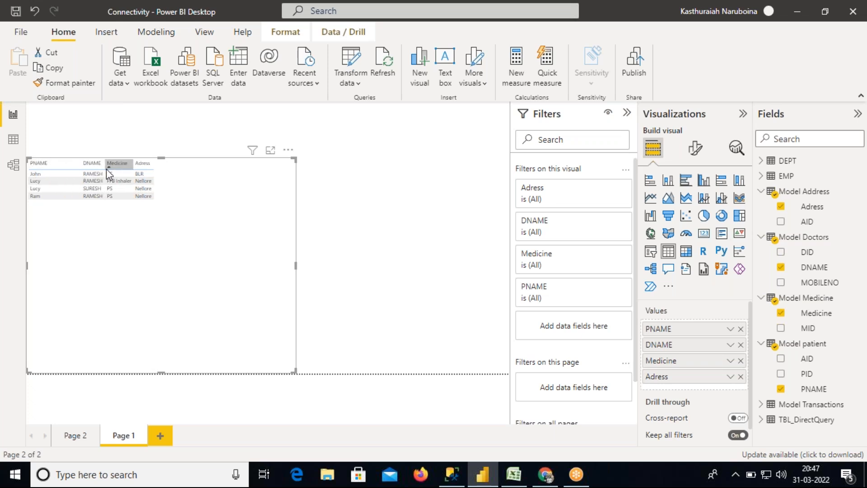
{"action": "left_click", "coordinate": [106, 162]}
{"action": "left_click", "coordinate": [103, 165]}
- Examine the model relationships linking the patient, doctor, medicine and address tables through Model Transactions, returning to the report view
{"action": "left_click", "coordinate": [13, 167]}
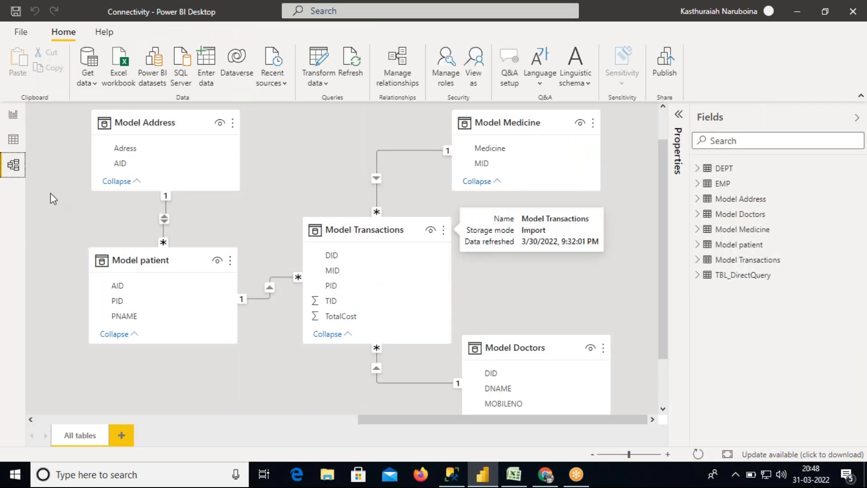
{"action": "left_click", "coordinate": [13, 116]}
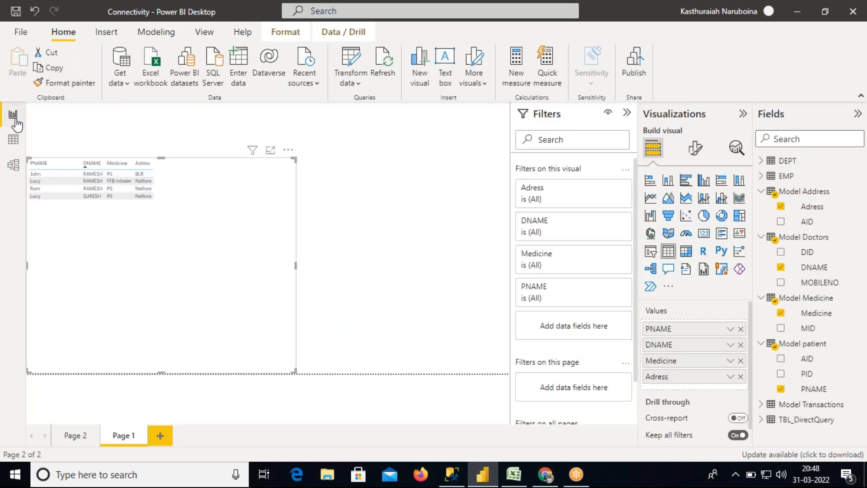
{"action": "left_click", "coordinate": [13, 166]}
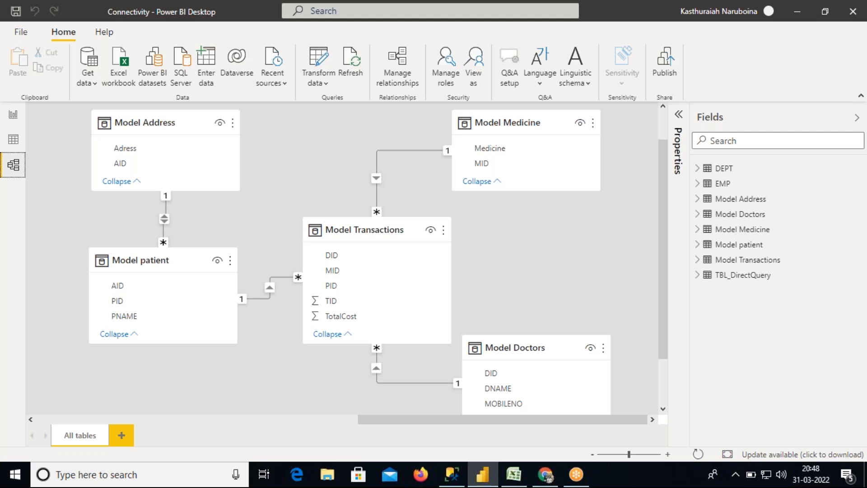
{"action": "left_click", "coordinate": [14, 120]}
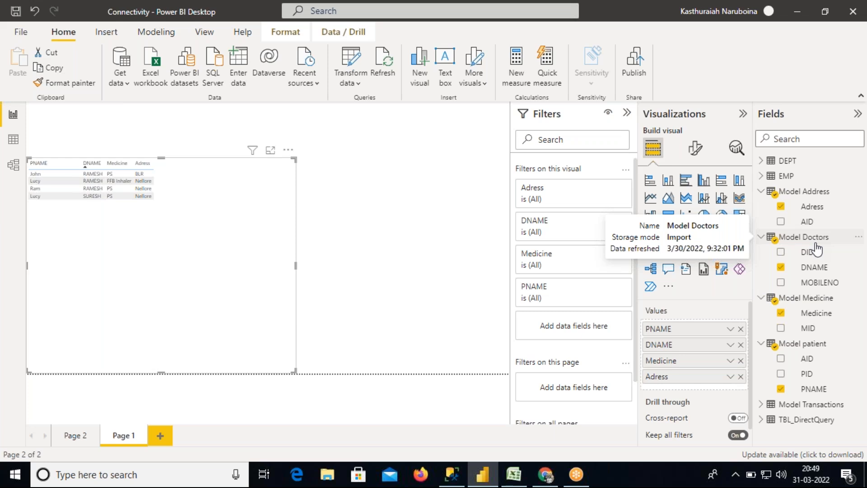
- Collapse Model Address, Model Doctors, Model Medicine and Model patient in the list of fields
{"action": "left_click", "coordinate": [761, 191]}
{"action": "left_click", "coordinate": [761, 207]}
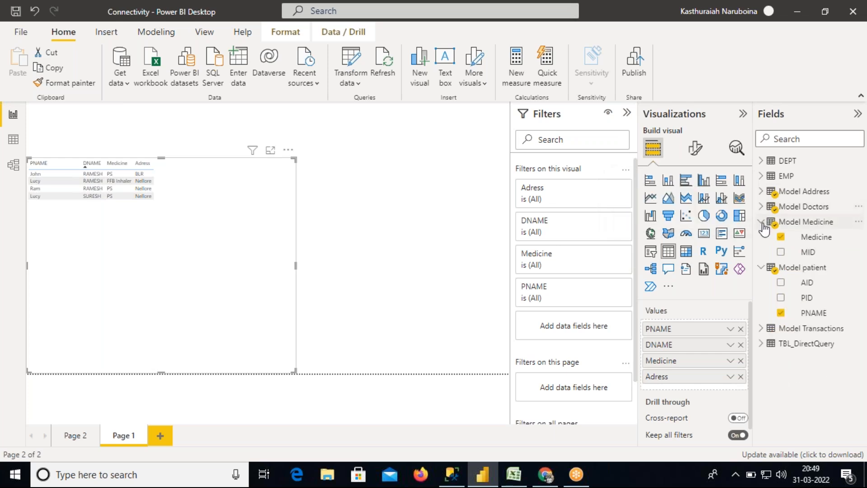
{"action": "left_click", "coordinate": [761, 222]}
{"action": "left_click", "coordinate": [761, 237]}
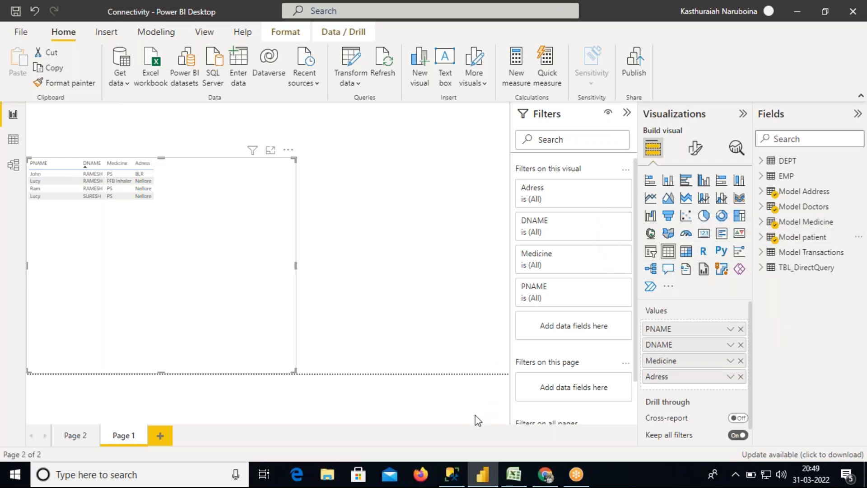
- Switch to SQL Server Management Studio and review the commented list of visuals: Card Visual, Multi Card, Pie Chart and Donut Chart
{"action": "left_click", "coordinate": [453, 475]}
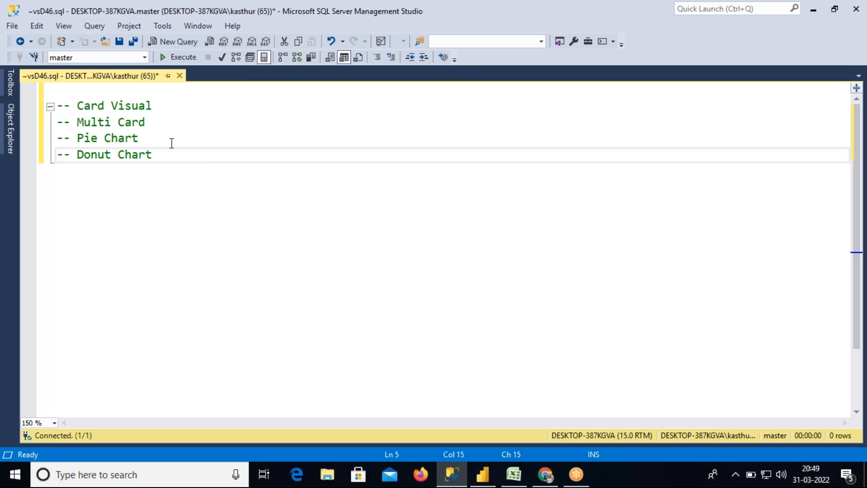
{"action": "left_click_drag", "start_coordinate": [60, 107], "coordinate": [161, 106]}
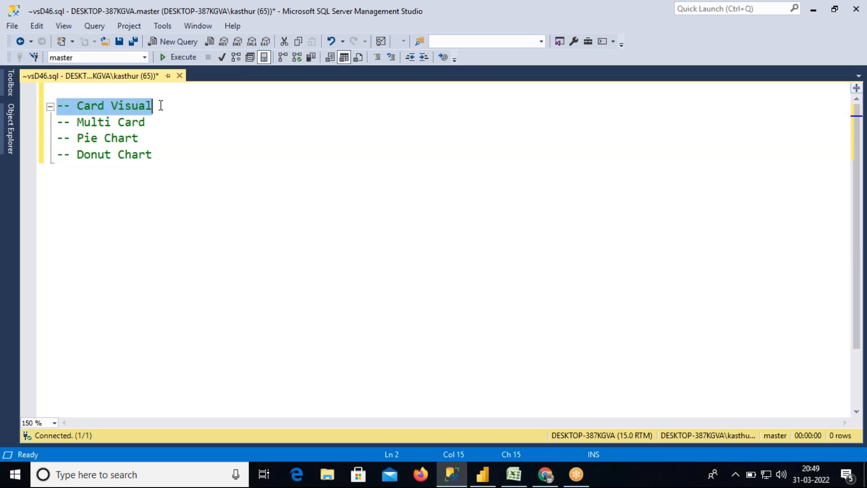
{"action": "left_click_drag", "start_coordinate": [63, 122], "coordinate": [133, 122]}
{"action": "left_click_drag", "start_coordinate": [77, 138], "coordinate": [97, 138]}
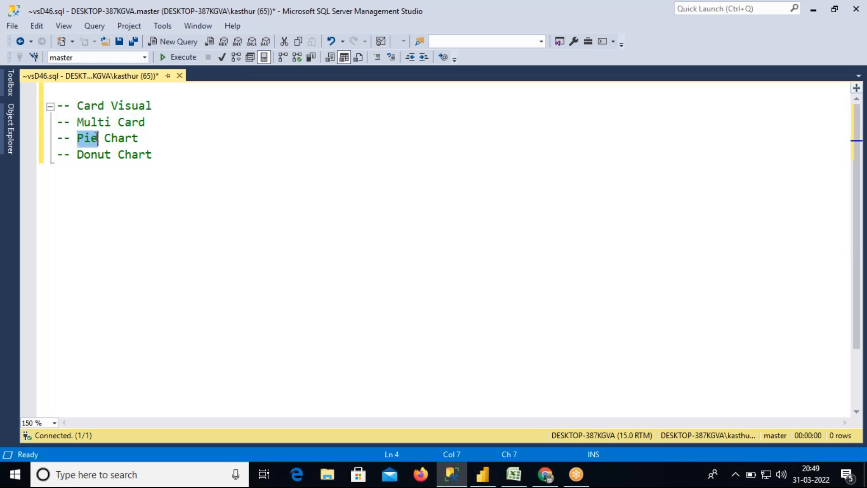
{"action": "left_click", "coordinate": [153, 155]}
{"action": "left_click_drag", "start_coordinate": [154, 154], "coordinate": [155, 108]}
{"action": "left_click", "coordinate": [67, 110]}
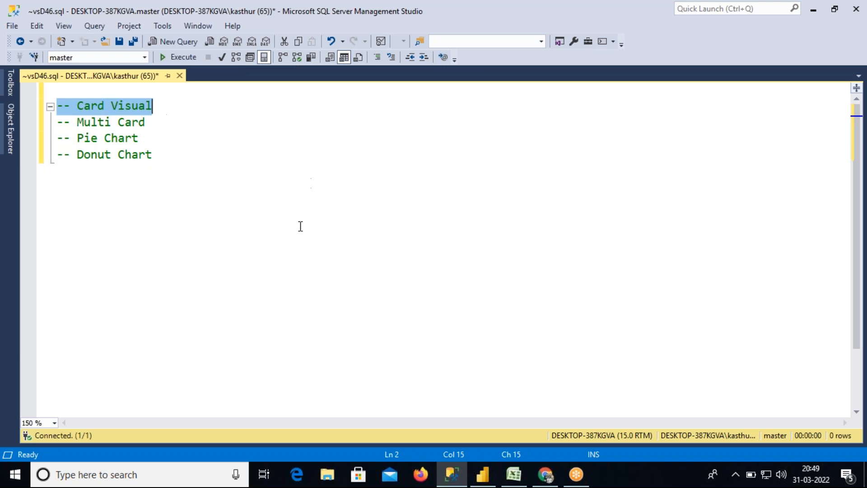
- Switch to Power BI Desktop and delete the table visual from Page 1
{"action": "left_click", "coordinate": [485, 467]}
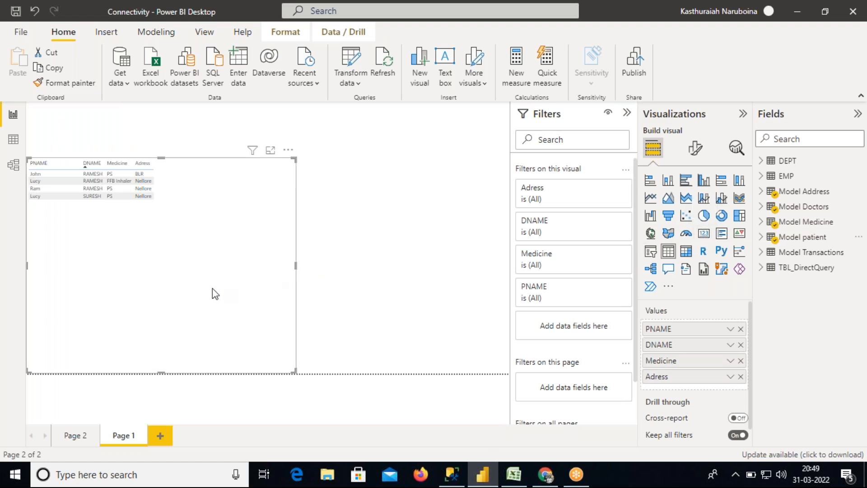
{"action": "key", "text": "Delete"}
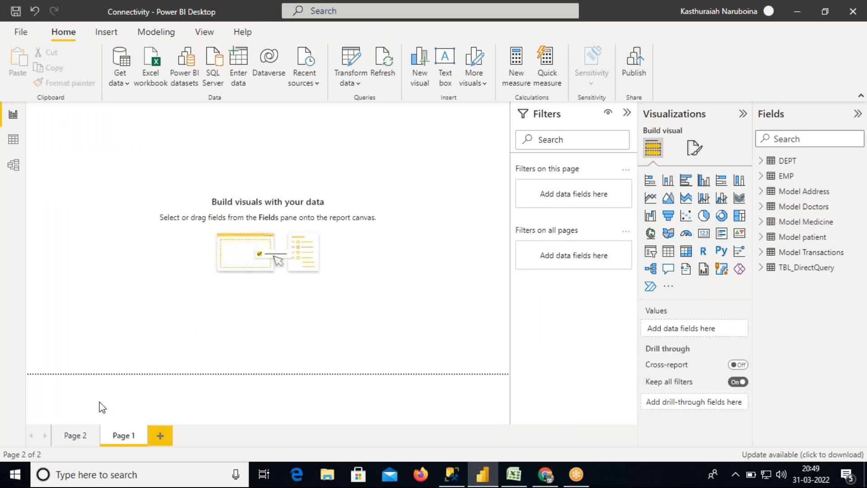
- Add an empty card visual to Page 2
{"action": "left_click", "coordinate": [75, 435]}
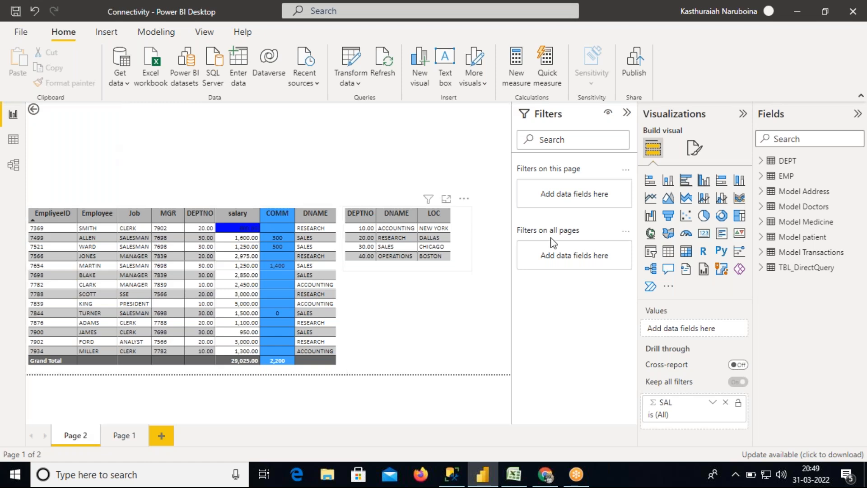
{"action": "left_click", "coordinate": [704, 233]}
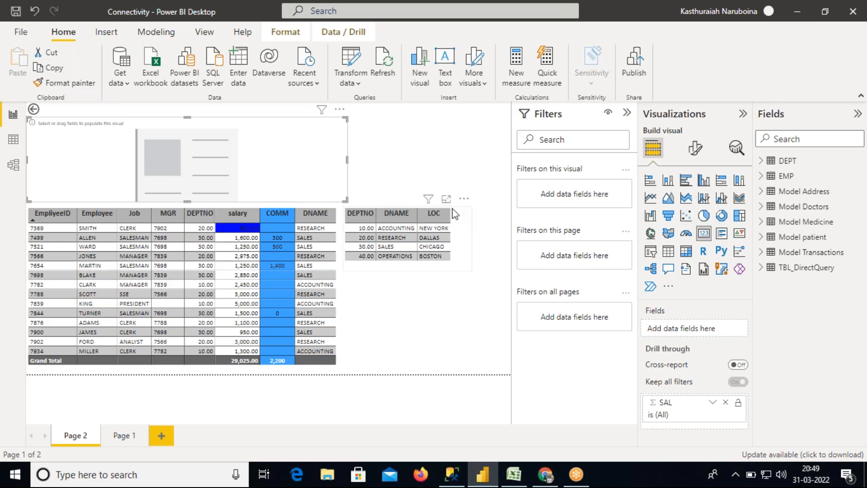
- Switch to SQL Server Management Studio and set the query's database to PowerBI
{"action": "left_click", "coordinate": [452, 476]}
{"action": "left_click", "coordinate": [220, 179]}
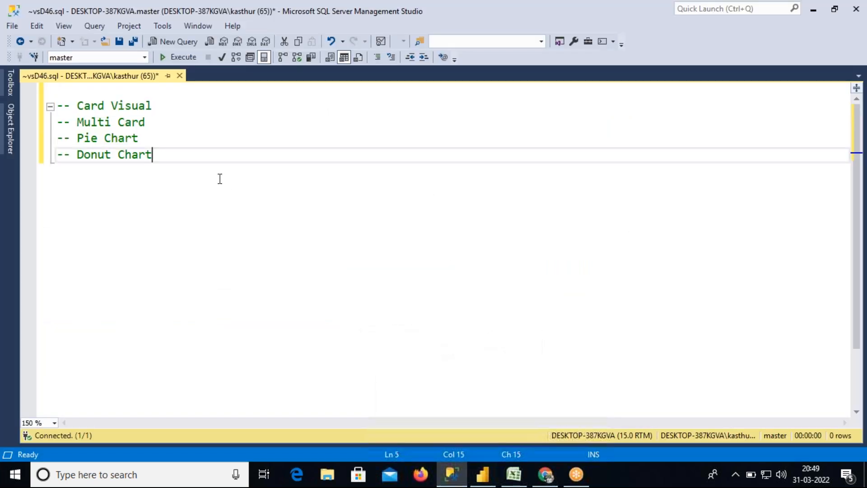
{"action": "left_click", "coordinate": [142, 58]}
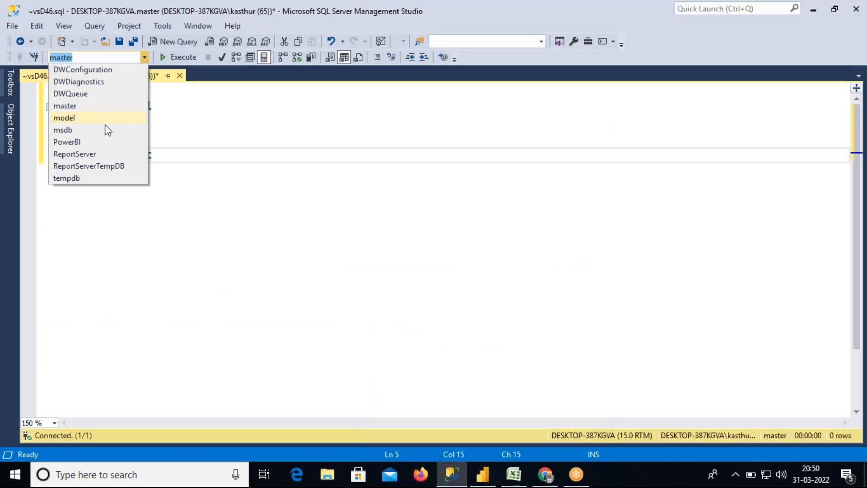
{"action": "left_click", "coordinate": [81, 142]}
- Write SELECT * FROM EMP below the list of visuals, run it and select the whole result grid
{"action": "key", "text": "Return"}
{"action": "key", "text": "Return"}
{"action": "type", "text": "SELECT * FROM EMP"}
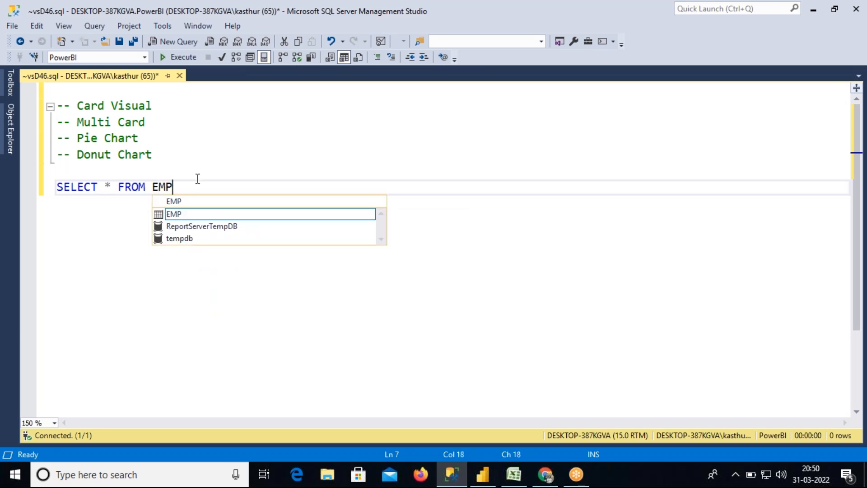
{"action": "left_click_drag", "start_coordinate": [198, 181], "coordinate": [44, 196]}
{"action": "left_click", "coordinate": [179, 63]}
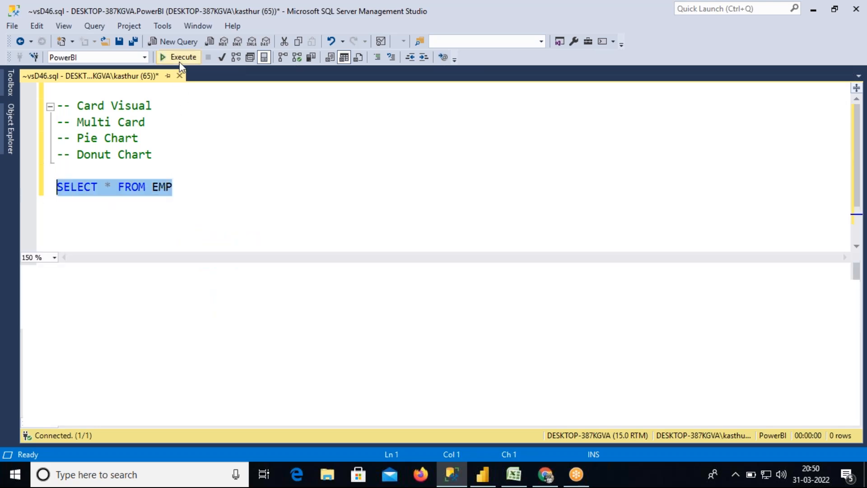
{"action": "left_click", "coordinate": [192, 191]}
{"action": "key", "text": "Return"}
{"action": "left_click", "coordinate": [33, 286]}
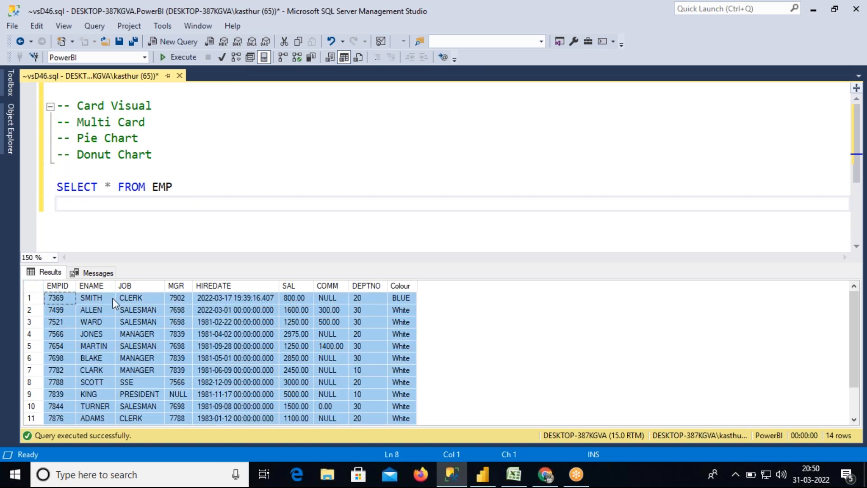
- Write and run SELECT SUM(SAL) FROM EMP on a separate line, and inspect the returned value
{"action": "left_click", "coordinate": [174, 190]}
{"action": "key", "text": "Return"}
{"action": "key", "text": "Return"}
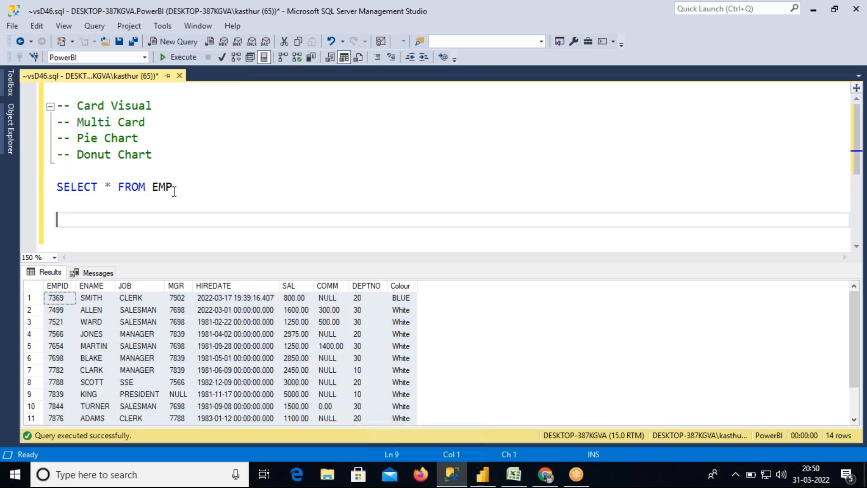
{"action": "type", "text": "SELECT SUM(SAL) "}
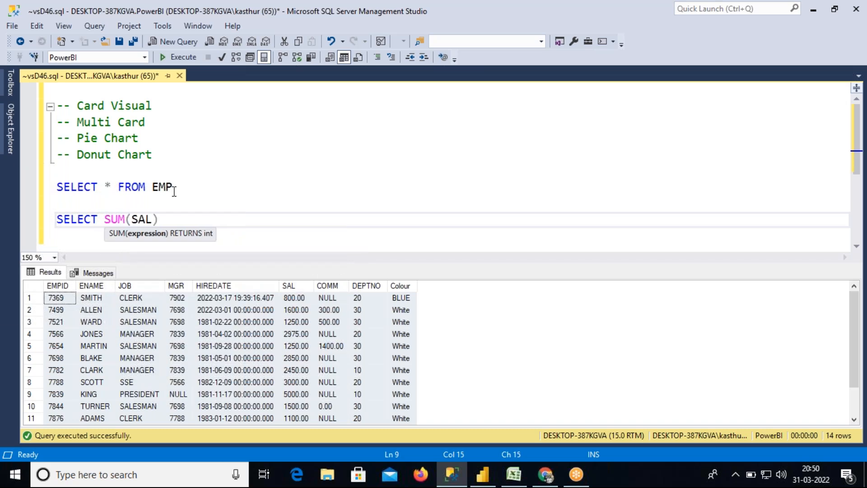
{"action": "type", "text": "FROM EMP"}
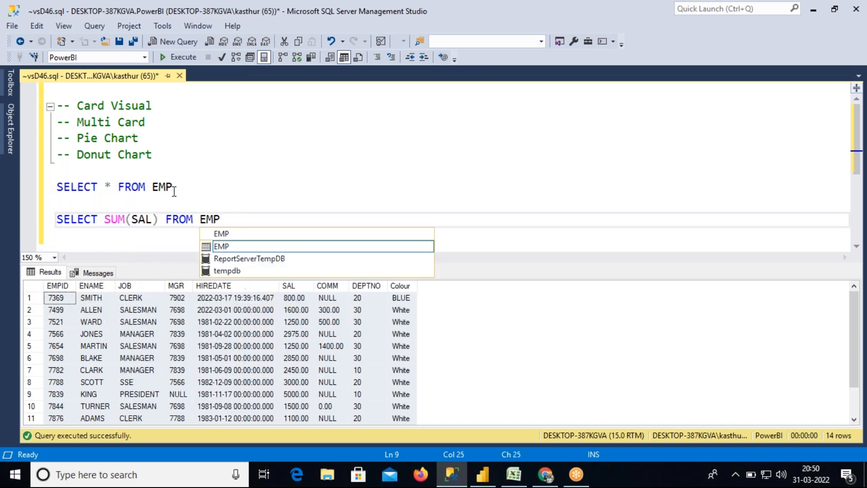
{"action": "left_click_drag", "start_coordinate": [232, 217], "coordinate": [56, 215]}
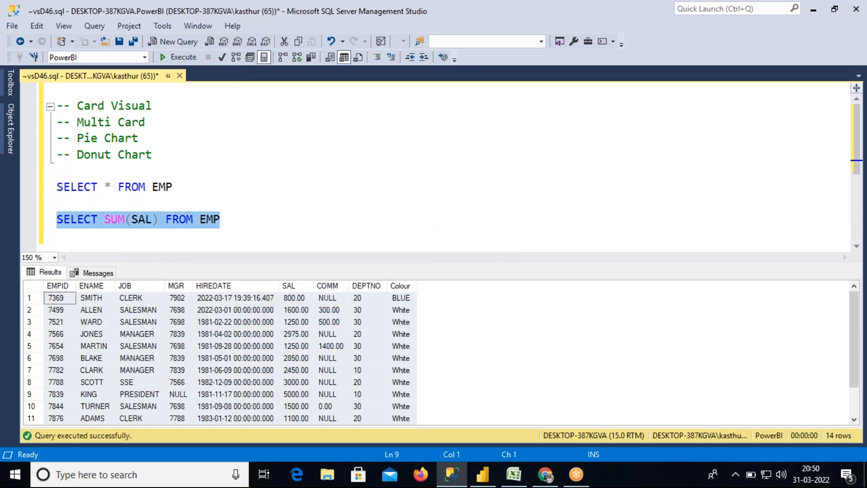
{"action": "key", "text": "F5"}
{"action": "left_click", "coordinate": [59, 301]}
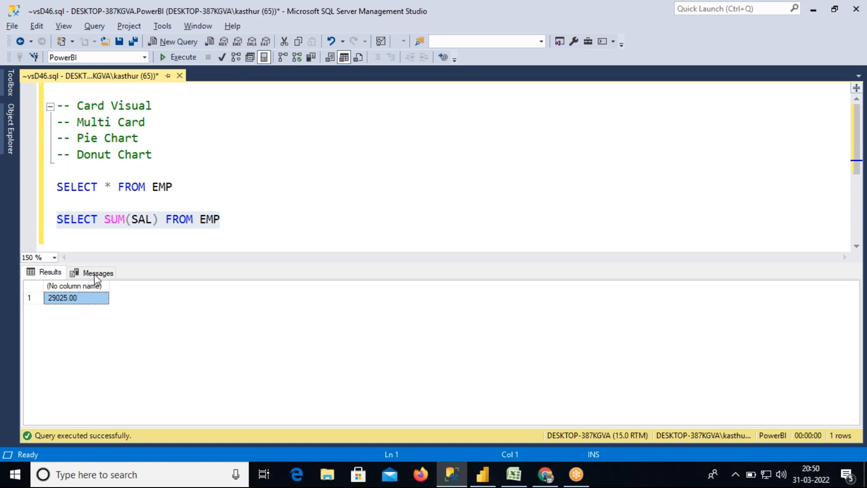
{"action": "double_click", "coordinate": [113, 220]}
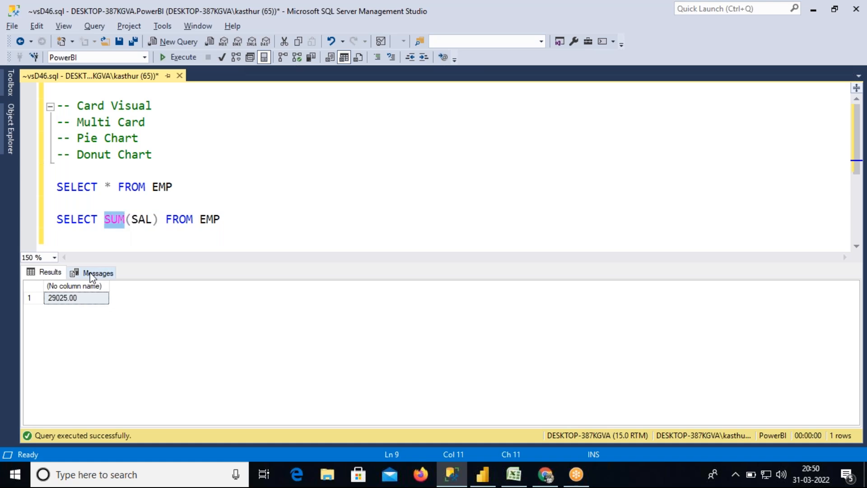
{"action": "left_click", "coordinate": [74, 304]}
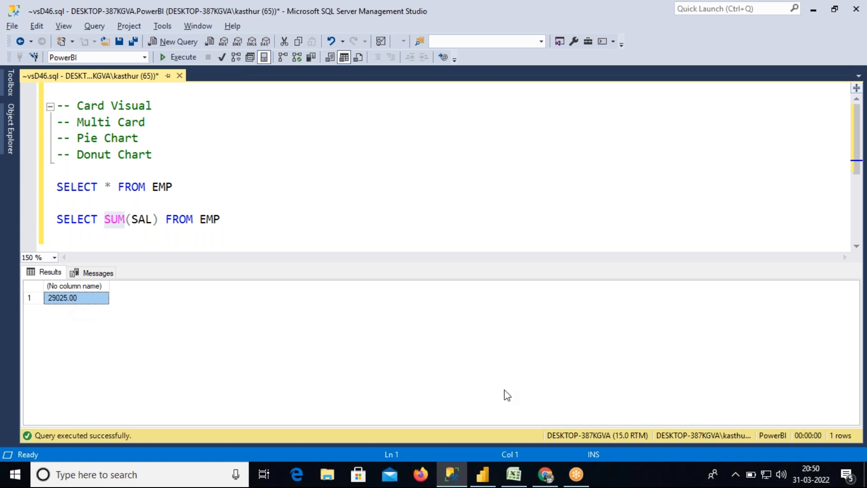
- Switch to Power BI Desktop and delete the empty card visual from Page 2
{"action": "left_click", "coordinate": [483, 481]}
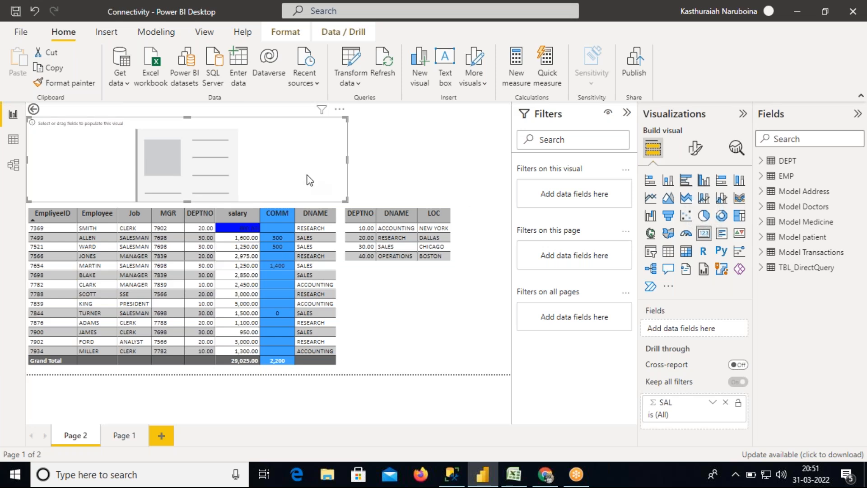
{"action": "key", "text": "Delete"}
- Add a card visual about half the canvas width to Page 1 and fill it with SAL from the EMP table
{"action": "left_click", "coordinate": [122, 436]}
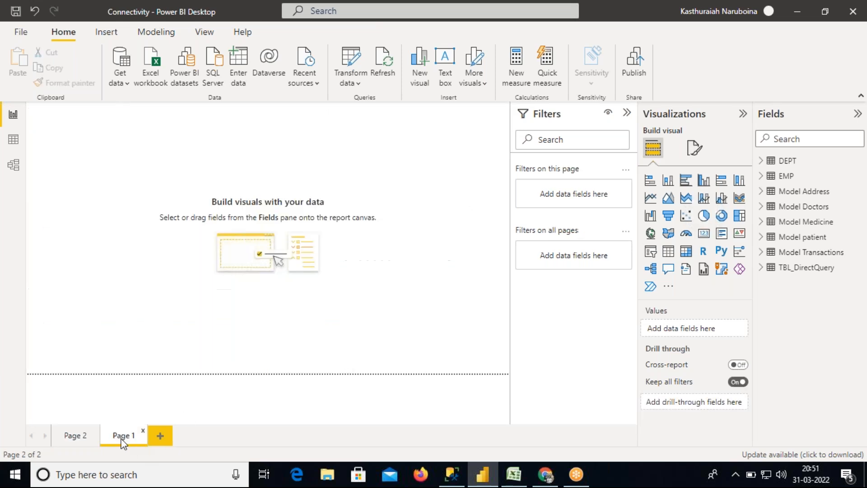
{"action": "left_click", "coordinate": [704, 233]}
{"action": "left_click_drag", "start_coordinate": [101, 165], "coordinate": [267, 224]}
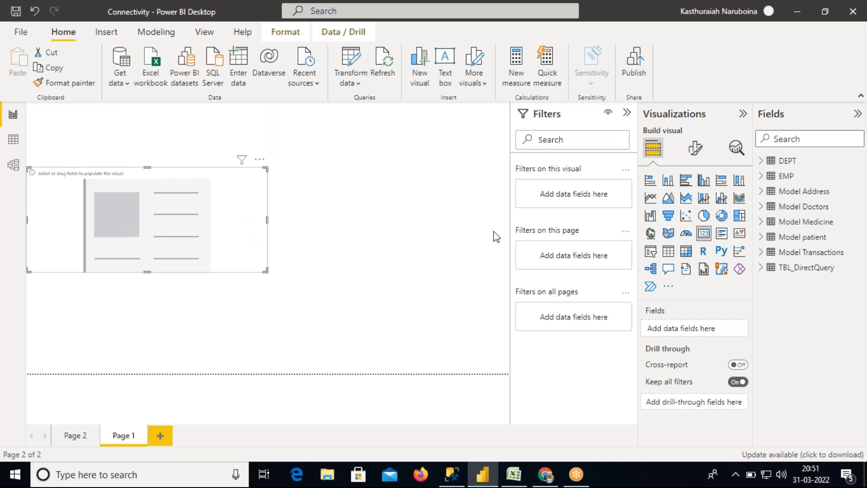
{"action": "left_click", "coordinate": [762, 177]}
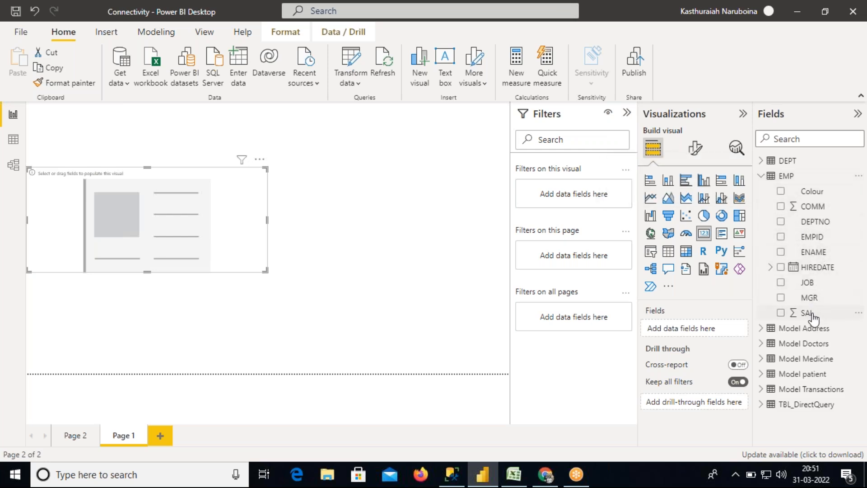
{"action": "left_click_drag", "start_coordinate": [810, 316], "coordinate": [701, 327]}
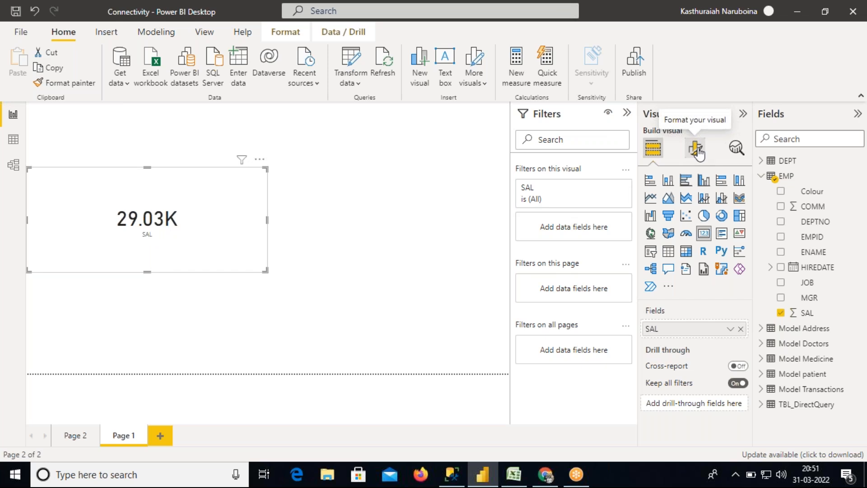
- Show the card visual's formatting options and mark its SAL category label with a freehand circle and tick
{"action": "left_click", "coordinate": [697, 150]}
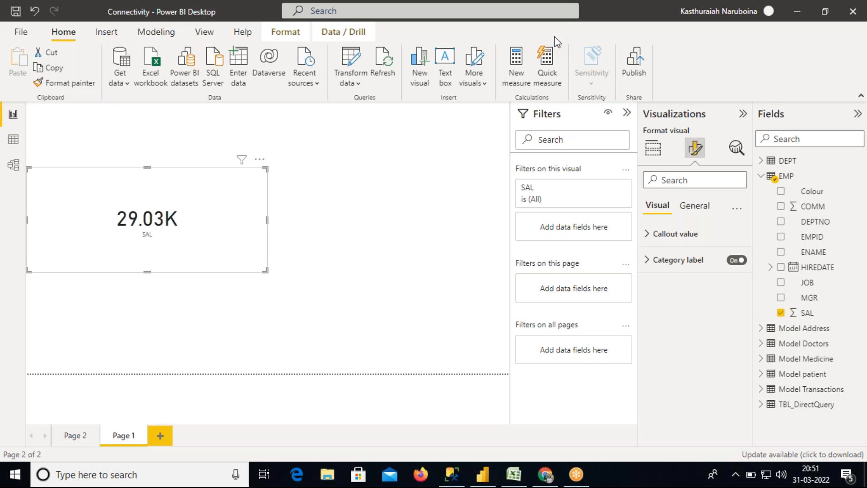
{"action": "mouse_move", "coordinate": [135, 233]}
{"action": "left_mouse_down"}
{"action": "mouse_move", "coordinate": [152, 229]}
{"action": "mouse_move", "coordinate": [154, 238]}
{"action": "mouse_move", "coordinate": [138, 243]}
{"action": "mouse_move", "coordinate": [137, 233]}
{"action": "left_mouse_up"}
{"action": "left_click_drag", "start_coordinate": [154, 237], "coordinate": [173, 234]}
- Rename the card's SAL field to Salary for this visual, and widen the card slightly and move it up
{"action": "left_click", "coordinate": [653, 151]}
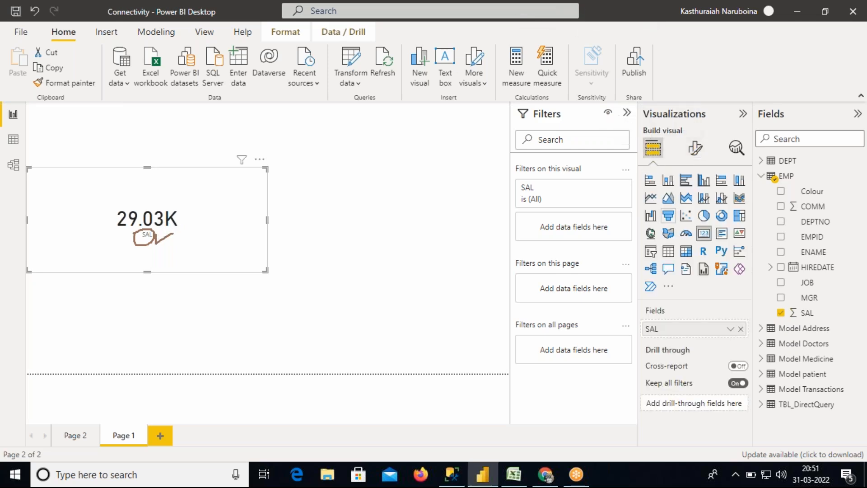
{"action": "double_click", "coordinate": [668, 333]}
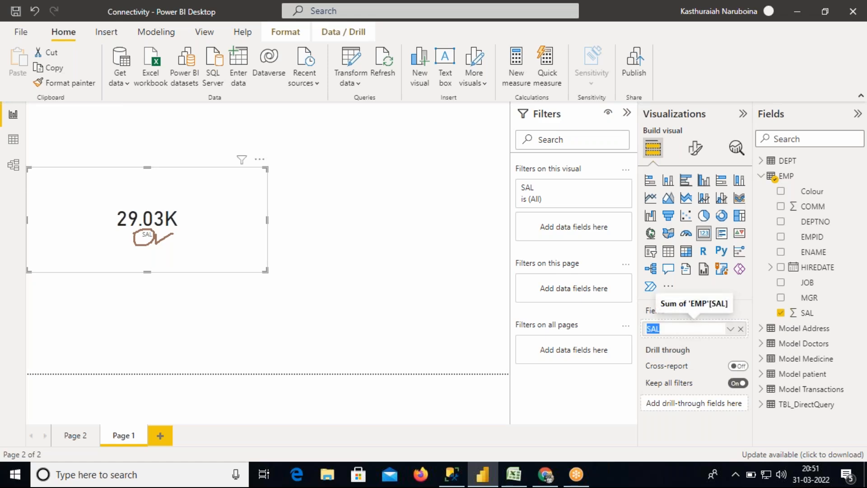
{"action": "type", "text": "Sa"}
{"action": "key", "text": "Return"}
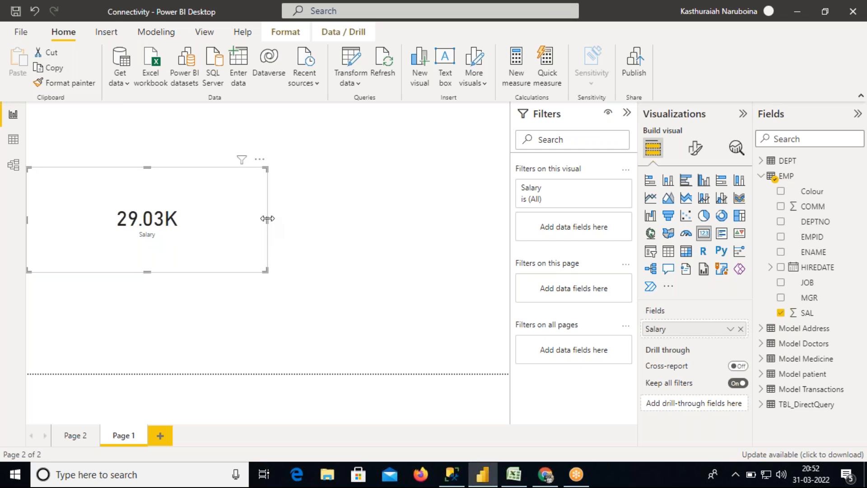
{"action": "left_click_drag", "start_coordinate": [269, 221], "coordinate": [283, 221]}
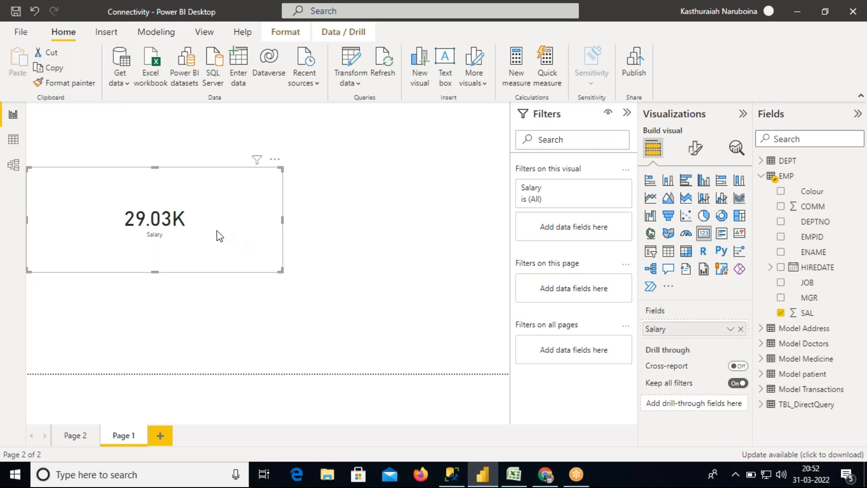
{"action": "left_click_drag", "start_coordinate": [235, 231], "coordinate": [237, 212]}
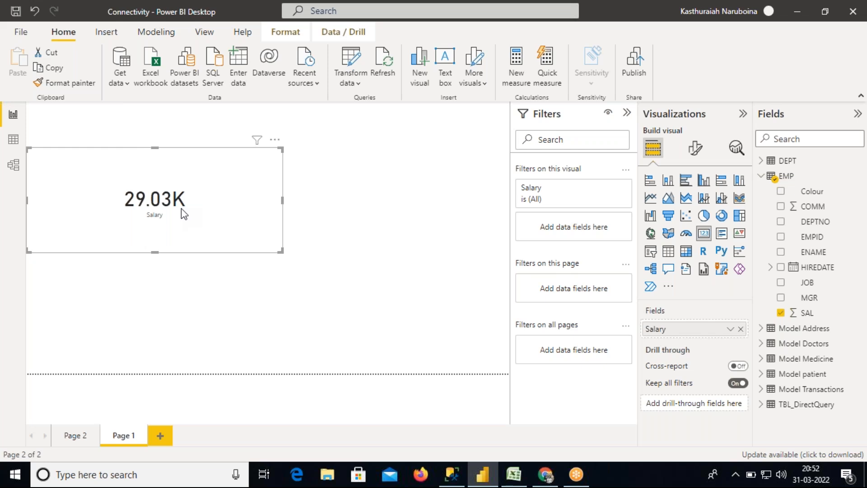
- Try the Average, Maximum and Minimum aggregations in turn on the card's Salary field
{"action": "left_click", "coordinate": [730, 330]}
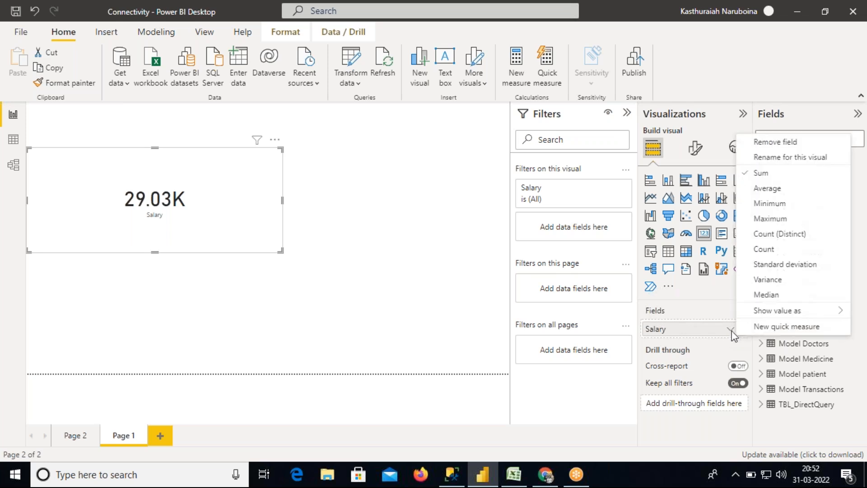
{"action": "left_click", "coordinate": [774, 192]}
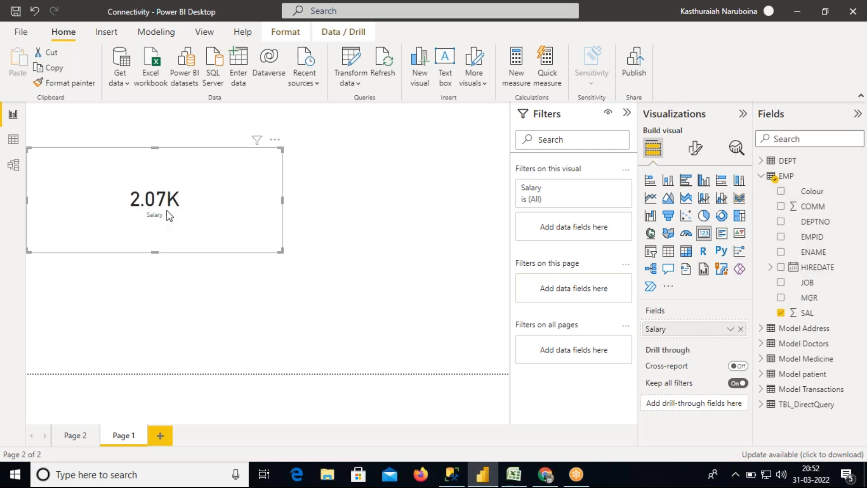
{"action": "left_click", "coordinate": [729, 328]}
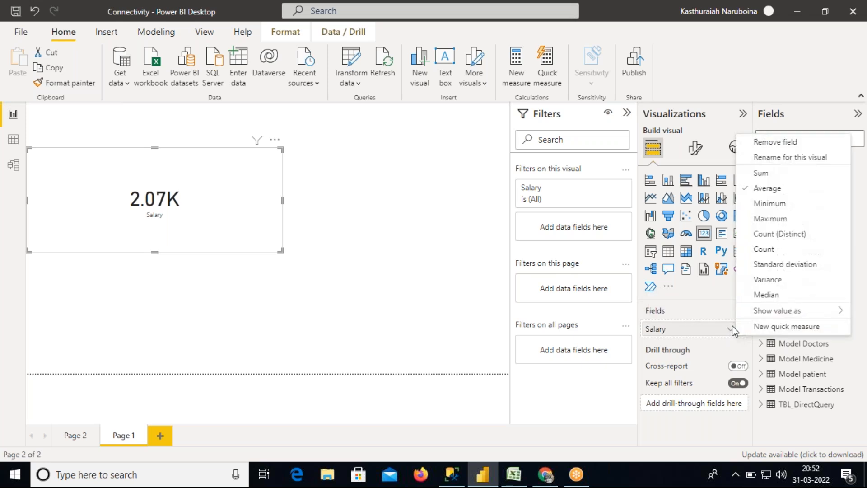
{"action": "left_click", "coordinate": [775, 221]}
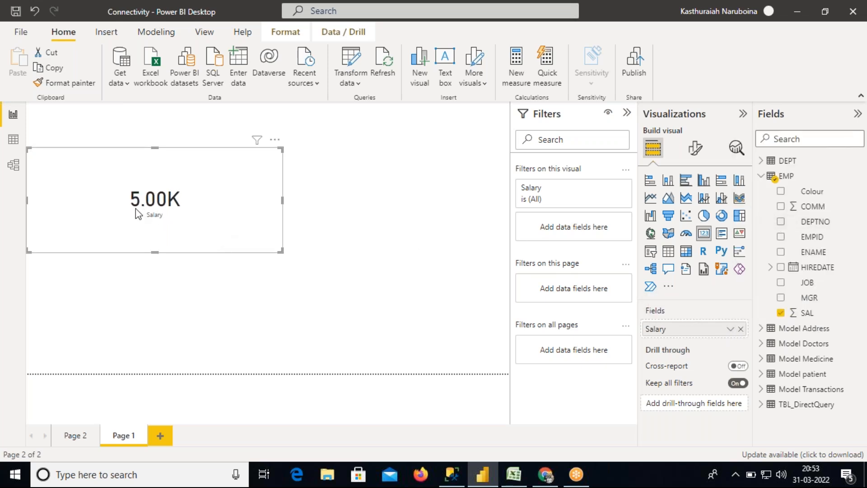
{"action": "left_click", "coordinate": [730, 329]}
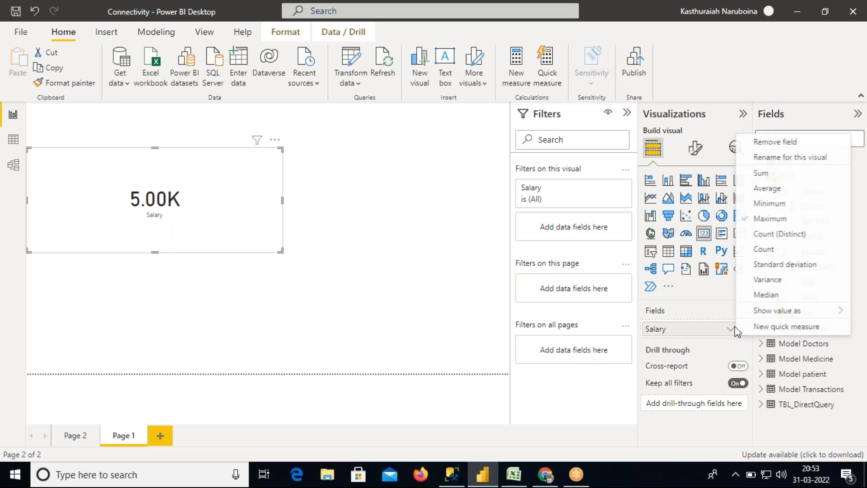
{"action": "left_click", "coordinate": [778, 203]}
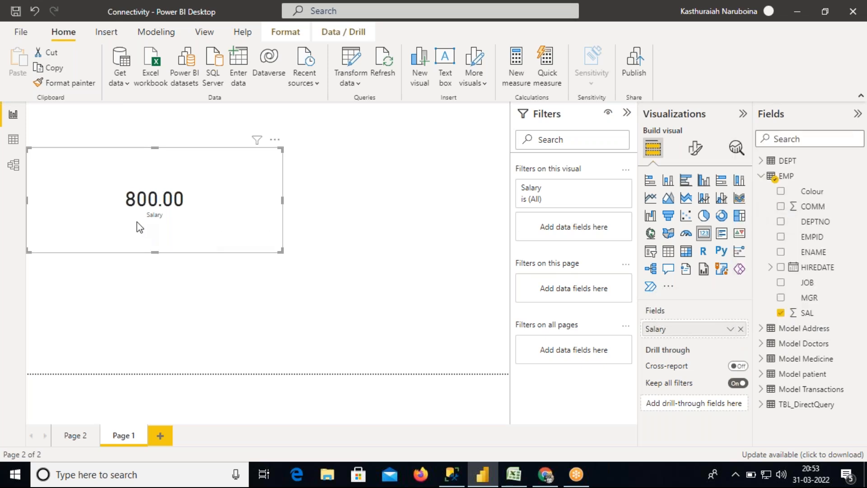
- View the Show value as options for the card's Salary field and set its aggregation back to Sum
{"action": "left_click", "coordinate": [730, 329]}
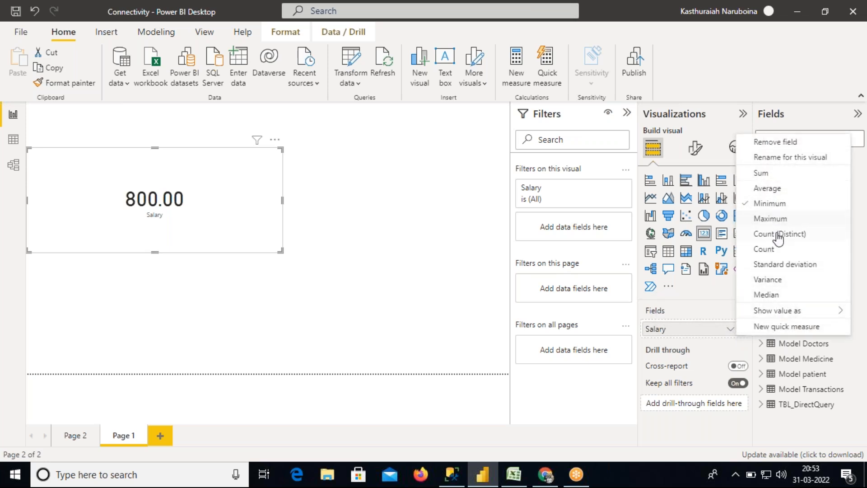
{"action": "mouse_move", "coordinate": [773, 310]}
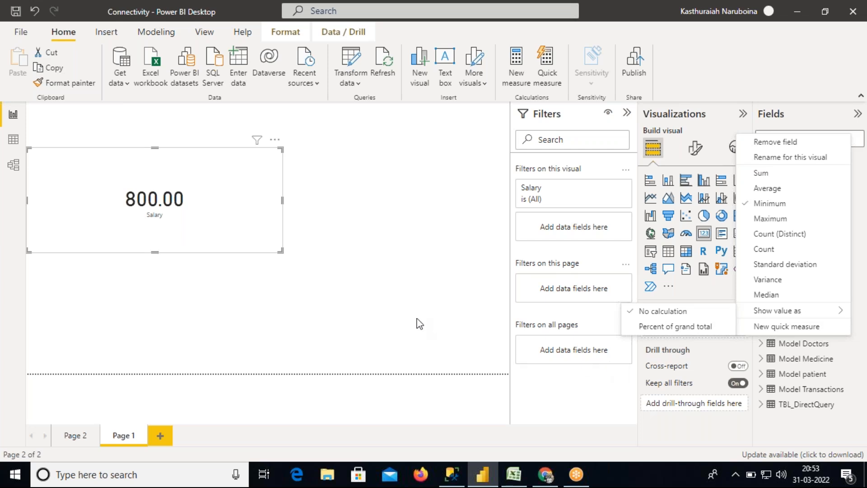
{"action": "left_click", "coordinate": [257, 224]}
{"action": "left_click", "coordinate": [730, 330]}
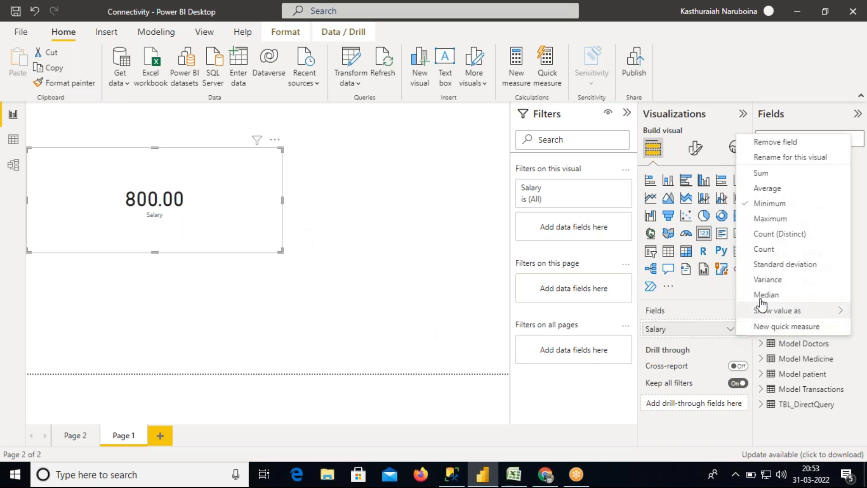
{"action": "left_click", "coordinate": [769, 179]}
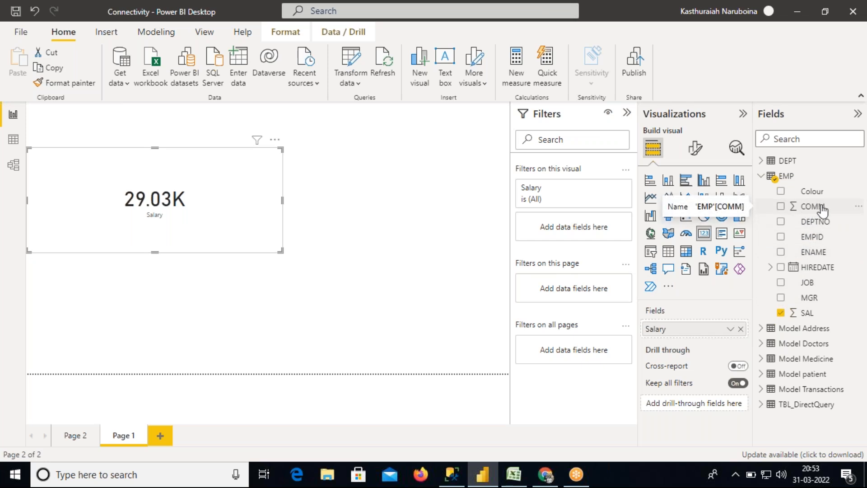
- Replace the card's field with COMM from the EMP table, and put SAL back in its place
{"action": "left_click_drag", "start_coordinate": [818, 209], "coordinate": [712, 333]}
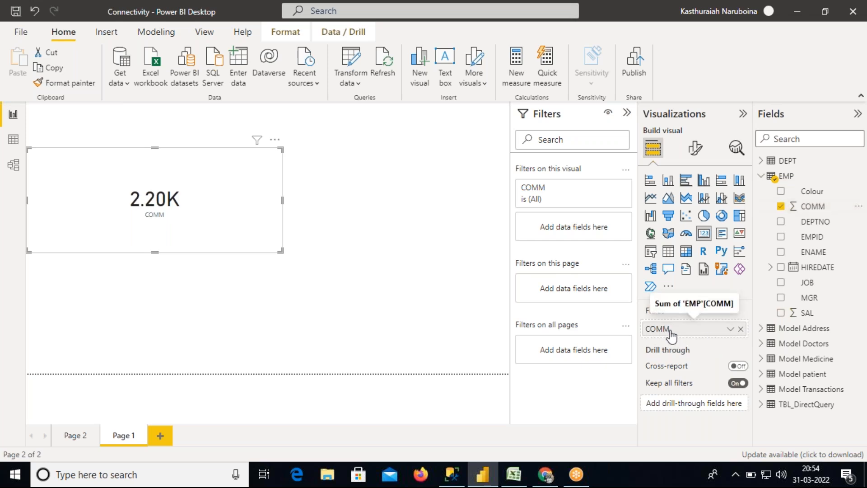
{"action": "left_click_drag", "start_coordinate": [224, 211], "coordinate": [232, 197]}
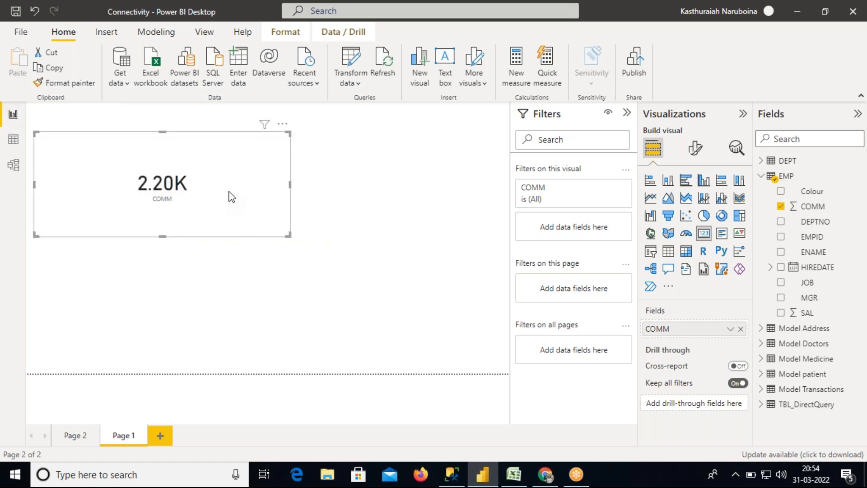
{"action": "left_click_drag", "start_coordinate": [816, 312], "coordinate": [715, 336]}
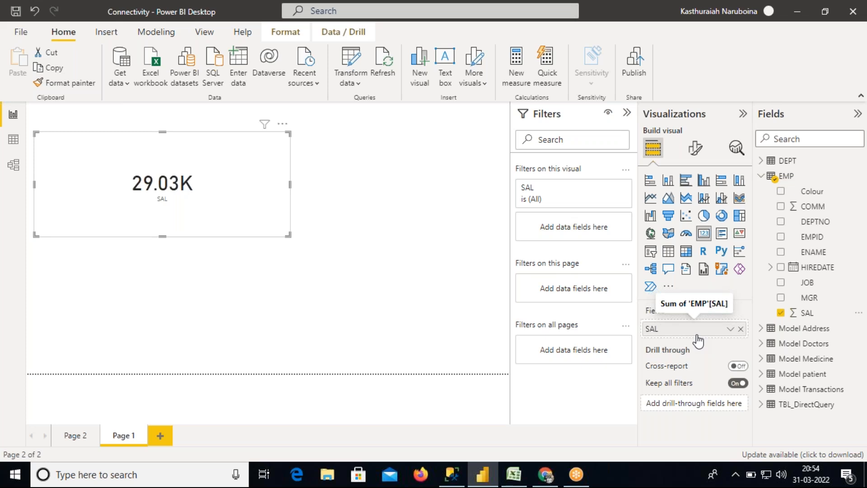
{"action": "left_click", "coordinate": [731, 328]}
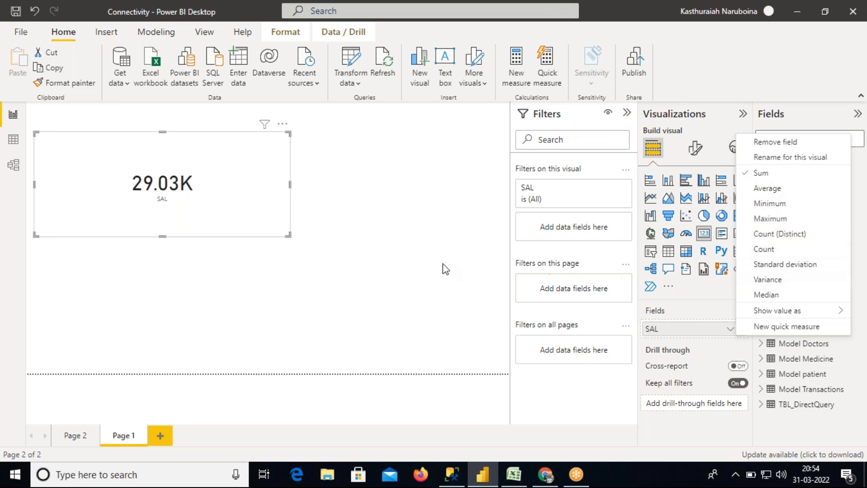
{"action": "left_click", "coordinate": [237, 210]}
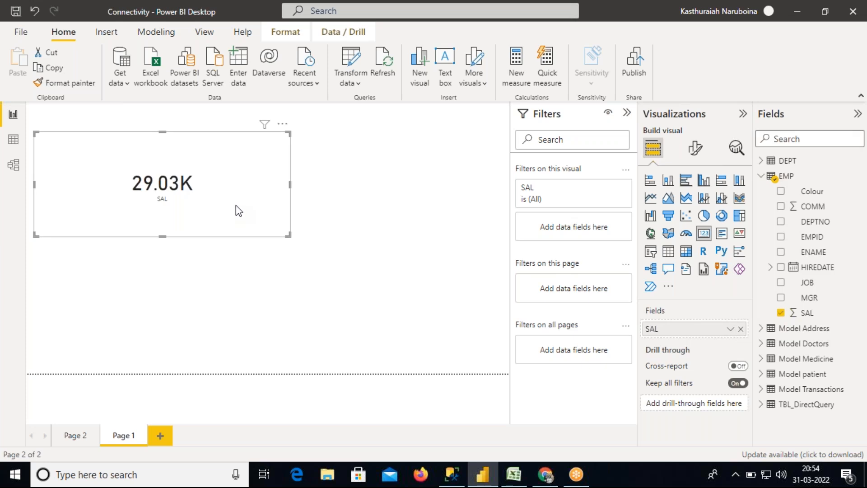
- Reduce the SAL card's width and height and place it against the left edge of Page 1
{"action": "left_click_drag", "start_coordinate": [236, 207], "coordinate": [228, 221]}
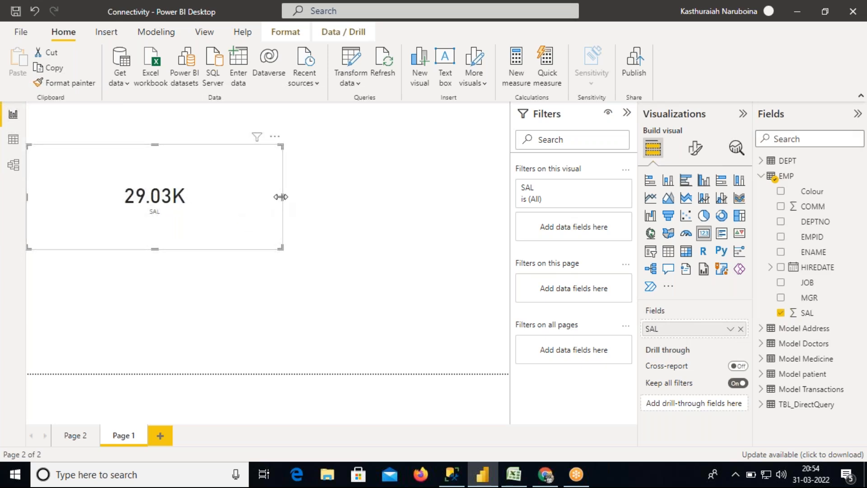
{"action": "left_click_drag", "start_coordinate": [280, 197], "coordinate": [237, 198]}
{"action": "left_click_drag", "start_coordinate": [132, 247], "coordinate": [134, 226]}
{"action": "left_click_drag", "start_coordinate": [195, 196], "coordinate": [198, 205]}
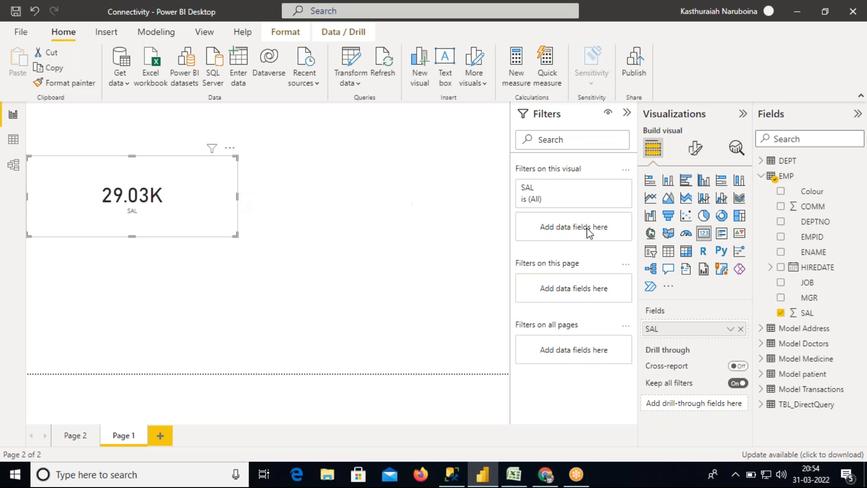
- Turn off the card's category label and set its callout value font to Calibri
{"action": "left_click", "coordinate": [697, 149]}
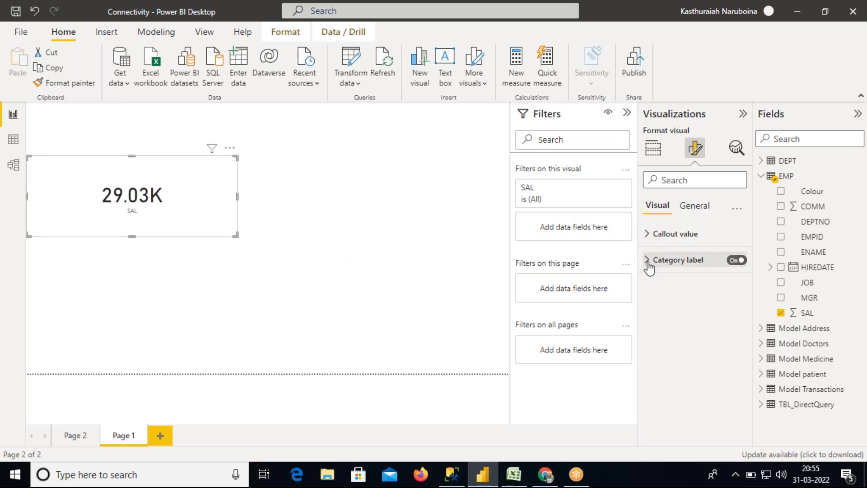
{"action": "left_click", "coordinate": [734, 261]}
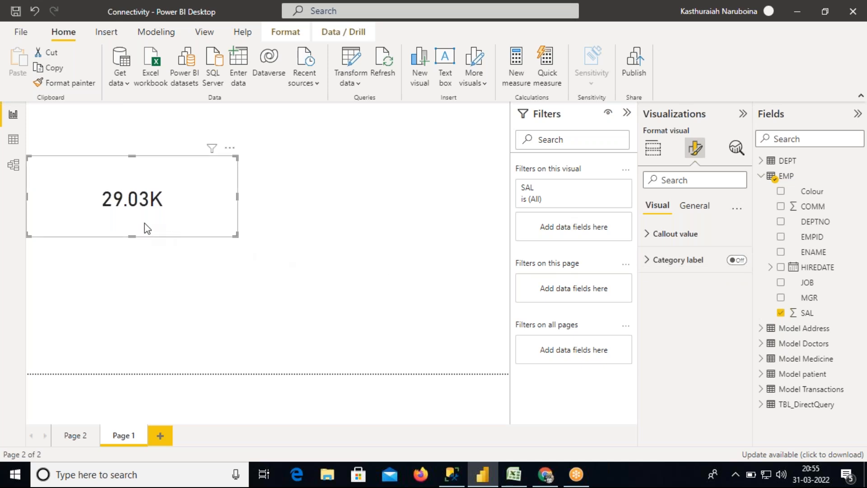
{"action": "left_click", "coordinate": [648, 235]}
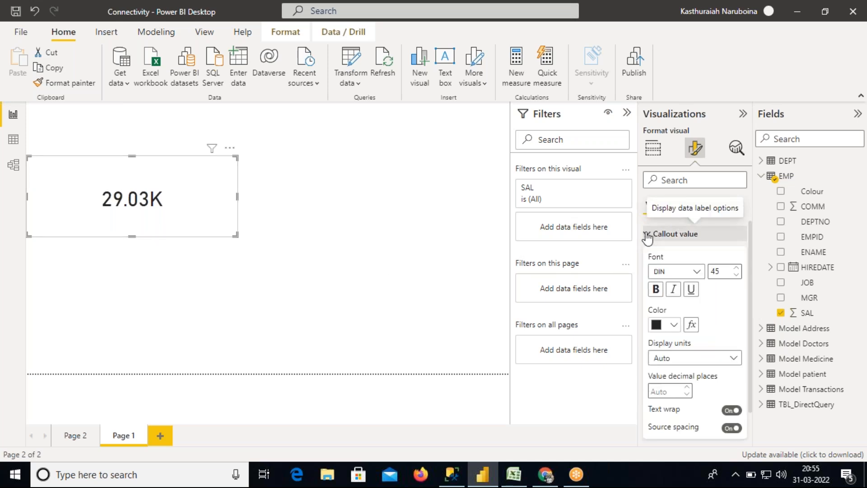
{"action": "scroll", "coordinate": [748, 264], "scroll_direction": "down", "scroll_amount": 2}
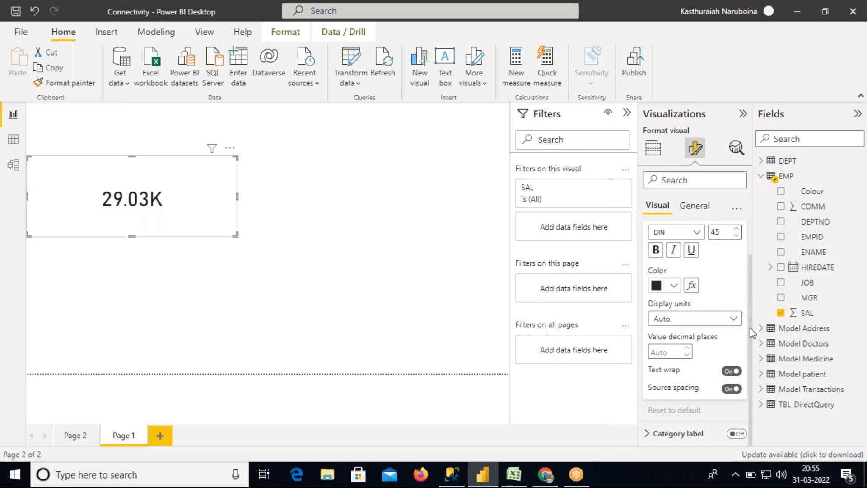
{"action": "scroll", "coordinate": [752, 275], "scroll_direction": "up", "scroll_amount": 2}
{"action": "left_click_drag", "start_coordinate": [752, 262], "coordinate": [751, 254]}
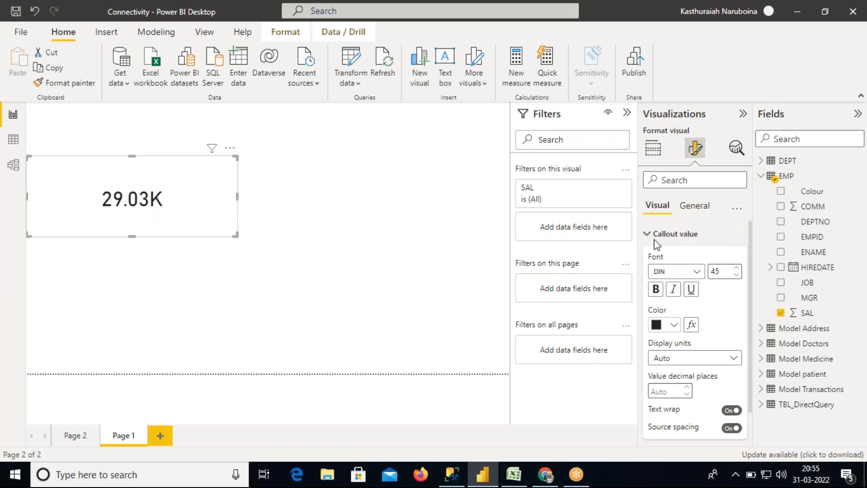
{"action": "left_click", "coordinate": [701, 276]}
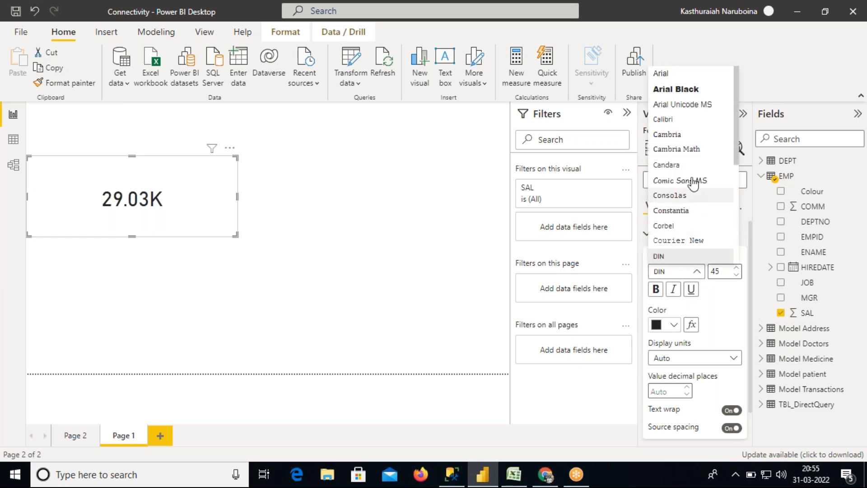
{"action": "left_click", "coordinate": [672, 121]}
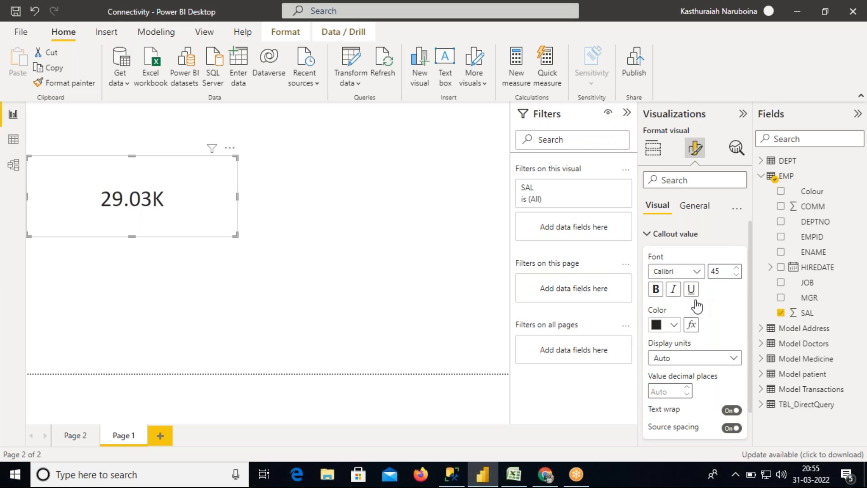
- Set the callout value's display units to None, and widen the card slightly and shift it right
{"action": "left_click", "coordinate": [706, 365]}
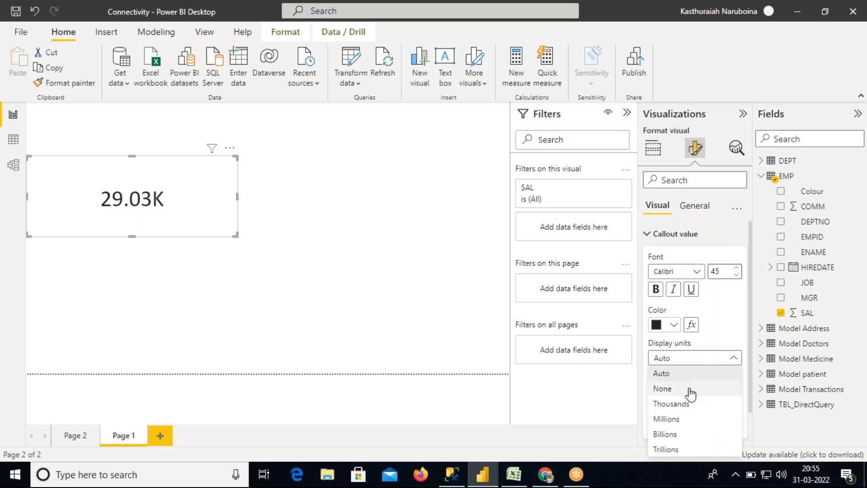
{"action": "left_click", "coordinate": [668, 388]}
{"action": "mouse_move", "coordinate": [238, 196]}
{"action": "left_mouse_down"}
{"action": "mouse_move", "coordinate": [251, 195]}
{"action": "mouse_move", "coordinate": [234, 207]}
{"action": "left_mouse_up"}
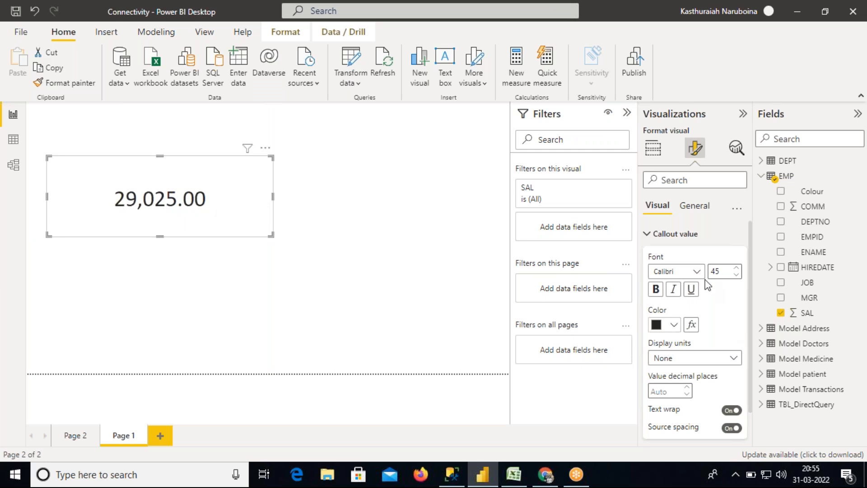
- Set the card's callout value display units to Thousands
{"action": "left_click", "coordinate": [731, 365]}
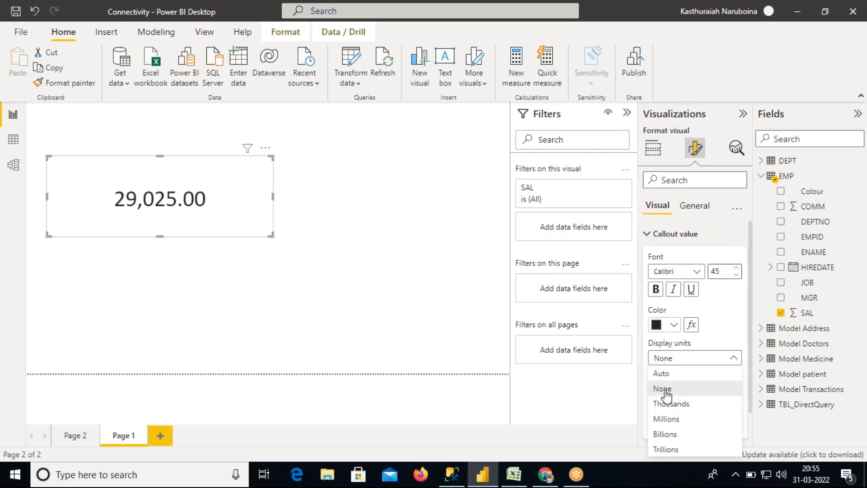
{"action": "left_click", "coordinate": [192, 200]}
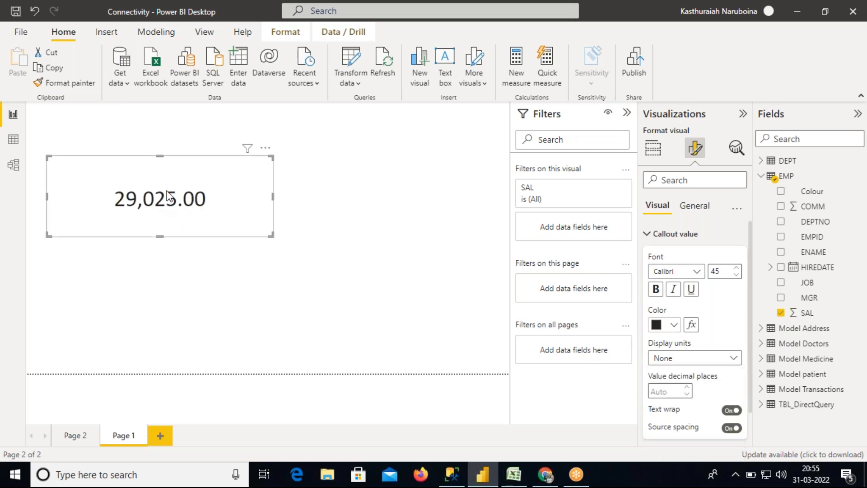
{"action": "left_click", "coordinate": [682, 361]}
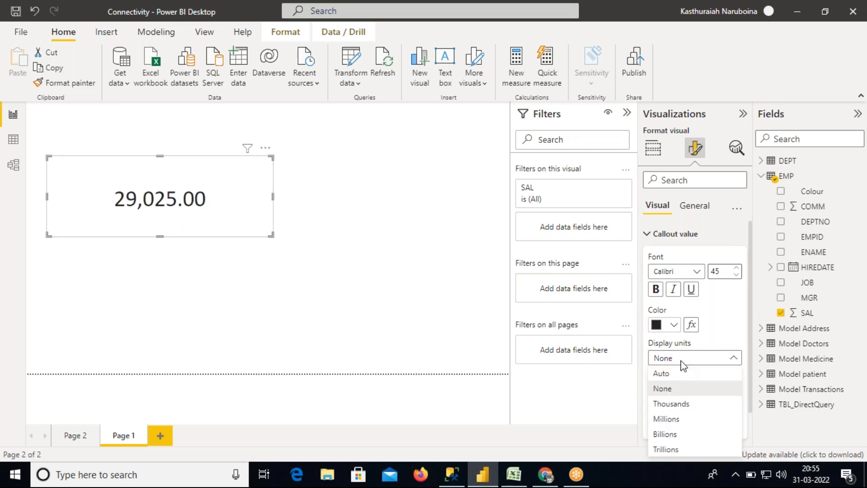
{"action": "left_click", "coordinate": [677, 405]}
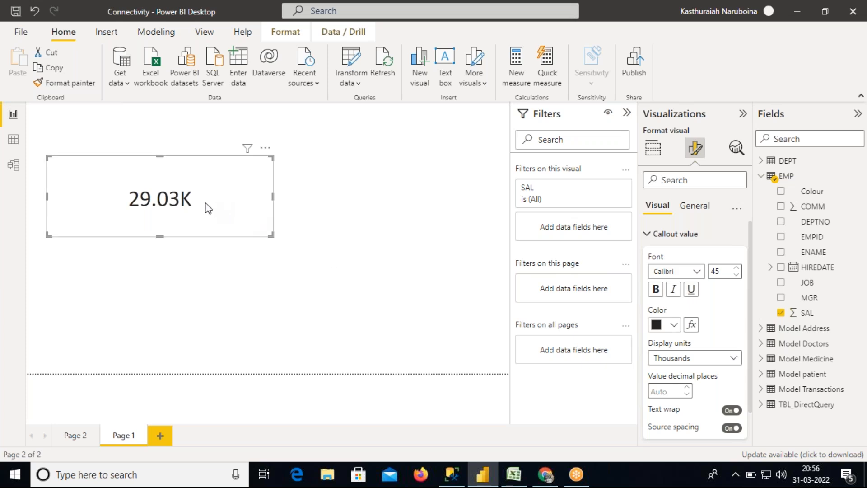
- Move the card slightly up and set its callout value to display units None with 0 decimal places
{"action": "left_click_drag", "start_coordinate": [207, 208], "coordinate": [209, 196]}
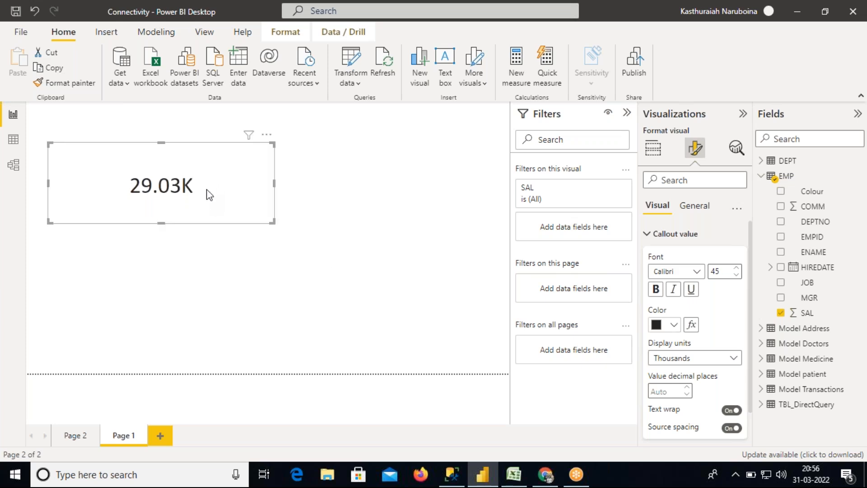
{"action": "left_click", "coordinate": [695, 359]}
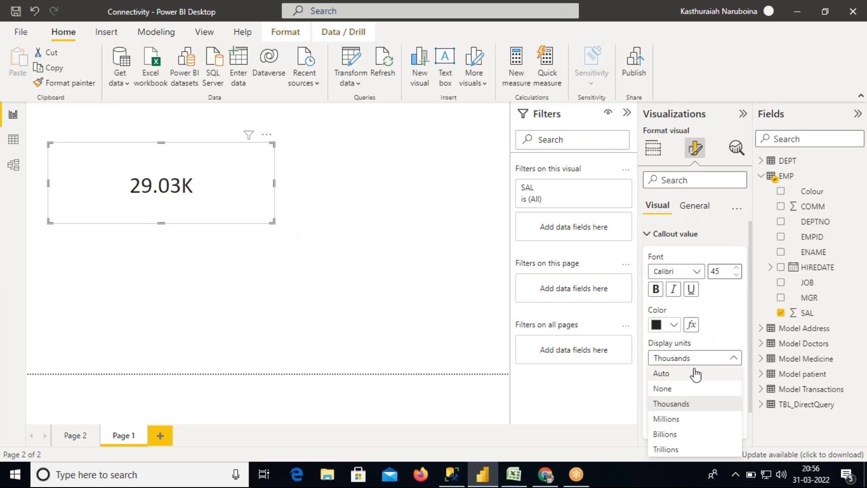
{"action": "left_click", "coordinate": [672, 389]}
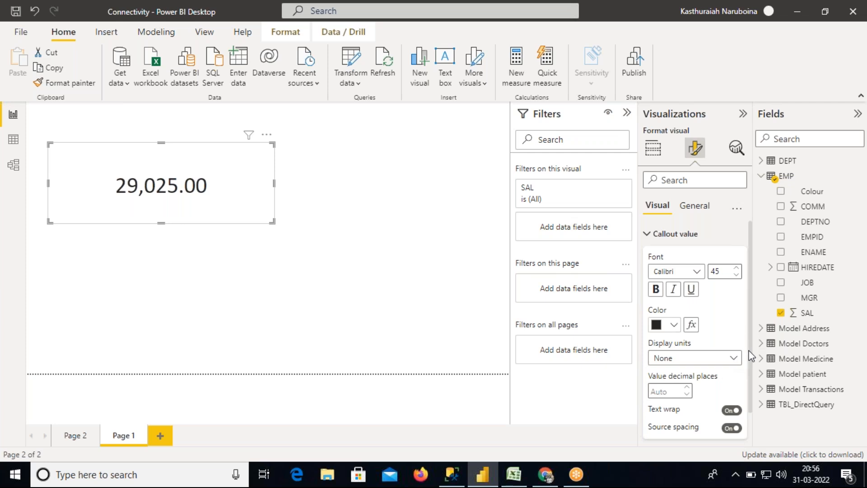
{"action": "left_click", "coordinate": [675, 391]}
{"action": "type", "text": "0"}
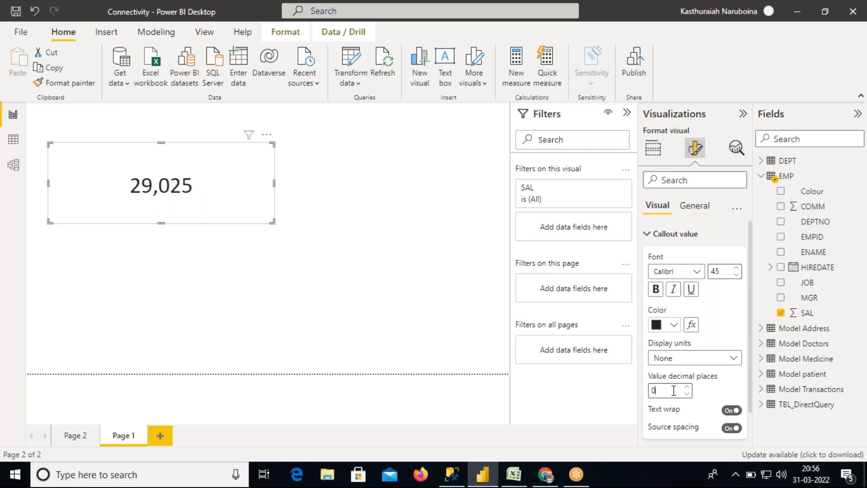
- Switch the callout value to 2 decimal places and back to 0
{"action": "left_click_drag", "start_coordinate": [654, 392], "coordinate": [641, 399]}
{"action": "type", "text": "2"}
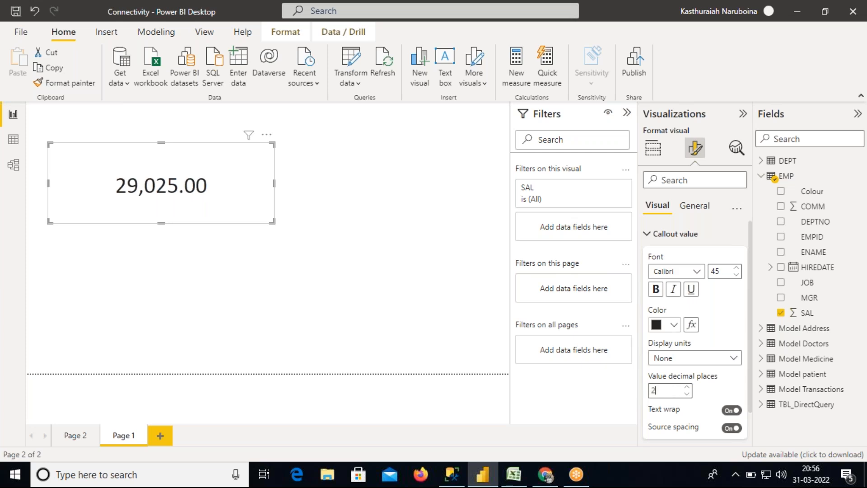
{"action": "left_click_drag", "start_coordinate": [660, 392], "coordinate": [644, 398]}
{"action": "type", "text": "0"}
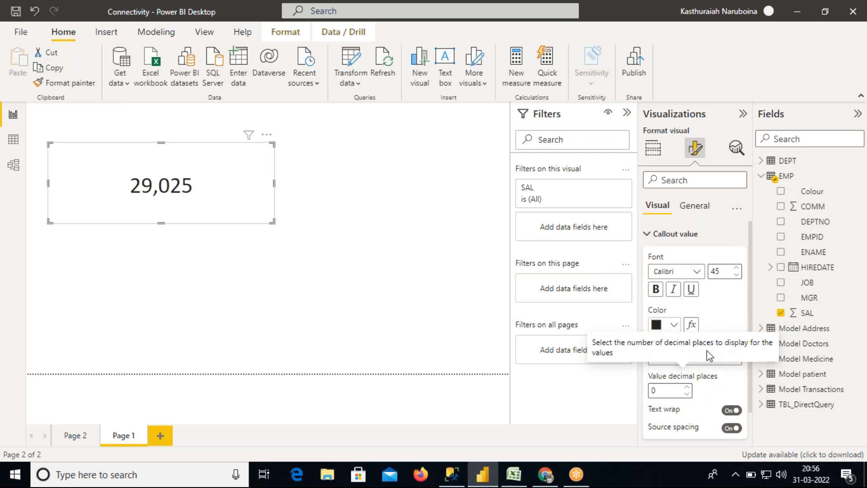
- Apply bold, italic and underline to the callout value and remove all three again
{"action": "left_click", "coordinate": [657, 290]}
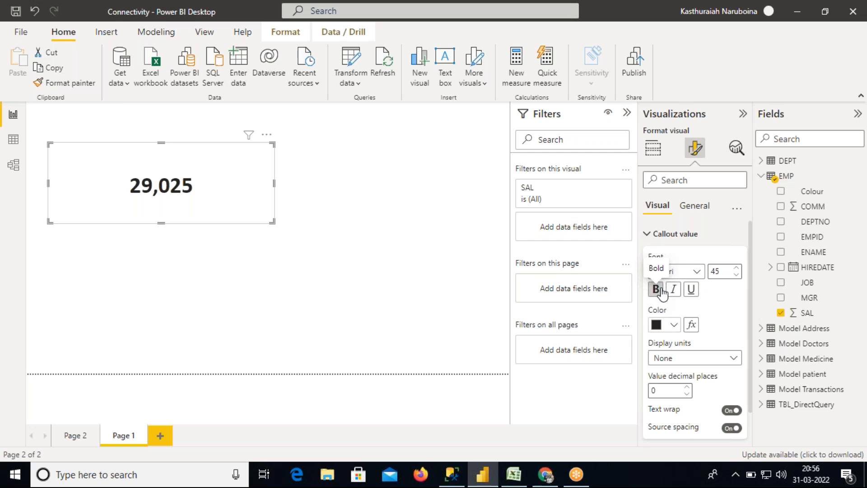
{"action": "left_click", "coordinate": [674, 290]}
{"action": "left_click", "coordinate": [689, 290]}
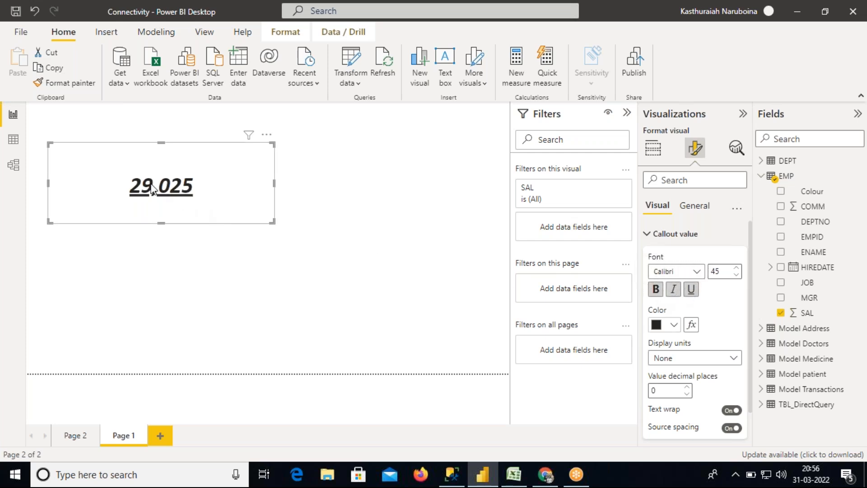
{"action": "left_click", "coordinate": [656, 289]}
{"action": "left_click", "coordinate": [674, 290]}
{"action": "left_click", "coordinate": [690, 290]}
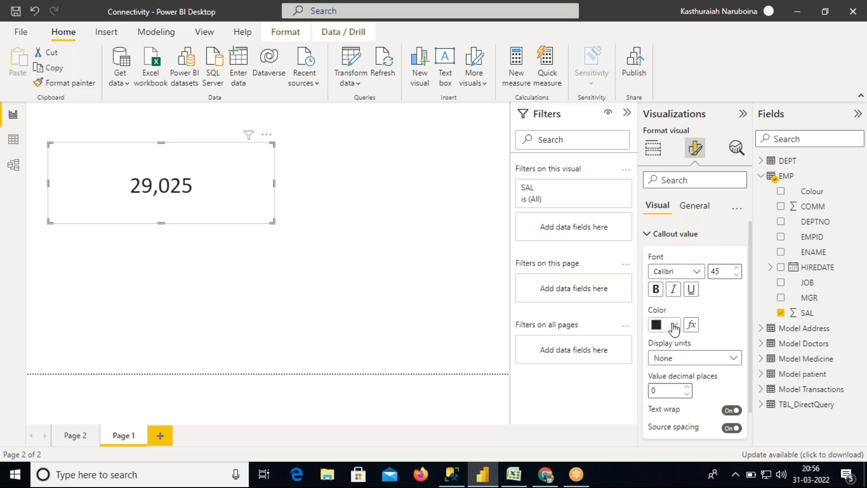
- Try dark blue from the theme colors on the callout value and settle on black
{"action": "left_click", "coordinate": [674, 325]}
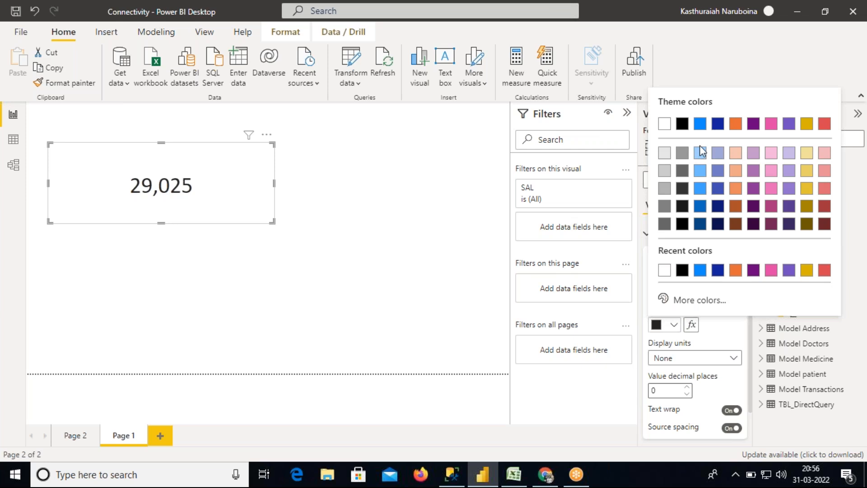
{"action": "left_click", "coordinate": [718, 123]}
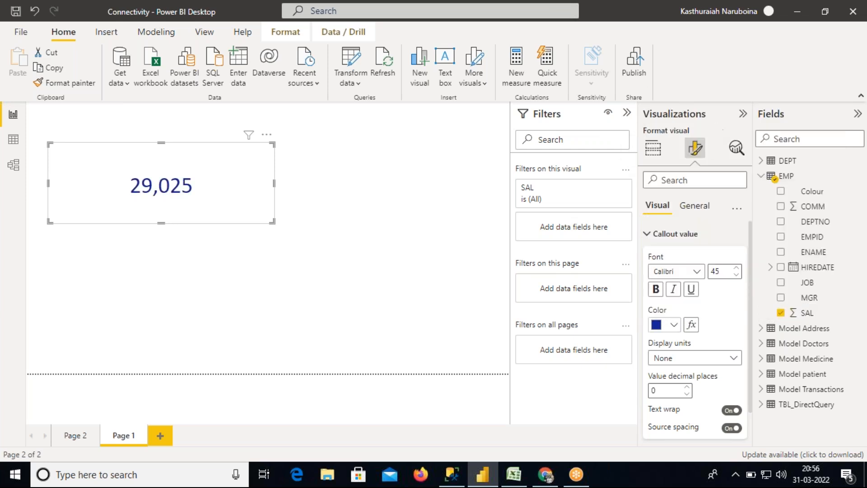
{"action": "left_click", "coordinate": [674, 324]}
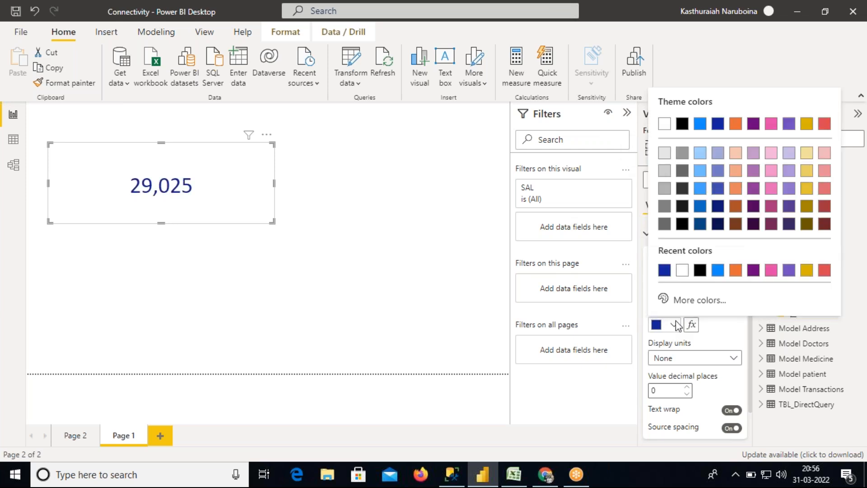
{"action": "left_click", "coordinate": [683, 127]}
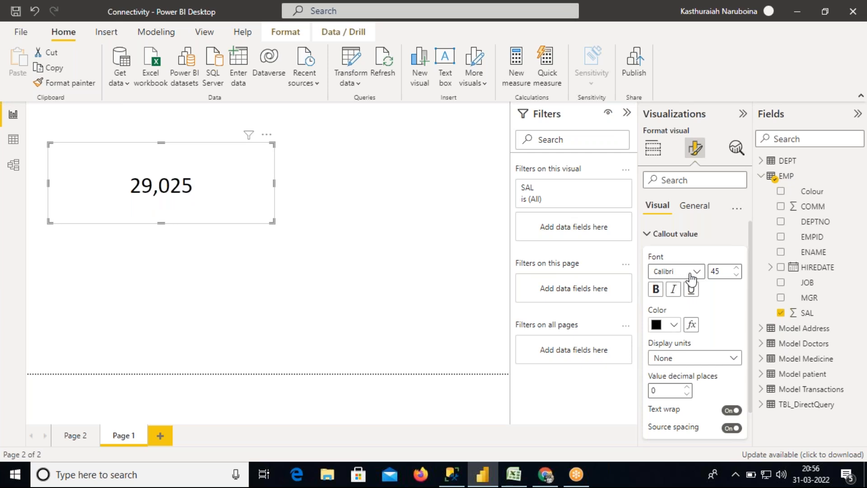
- Try the callout value with 2 decimal places once more and restore 0
{"action": "left_click_drag", "start_coordinate": [722, 273], "coordinate": [713, 273]}
{"action": "left_click", "coordinate": [654, 391]}
{"action": "type", "text": "2"}
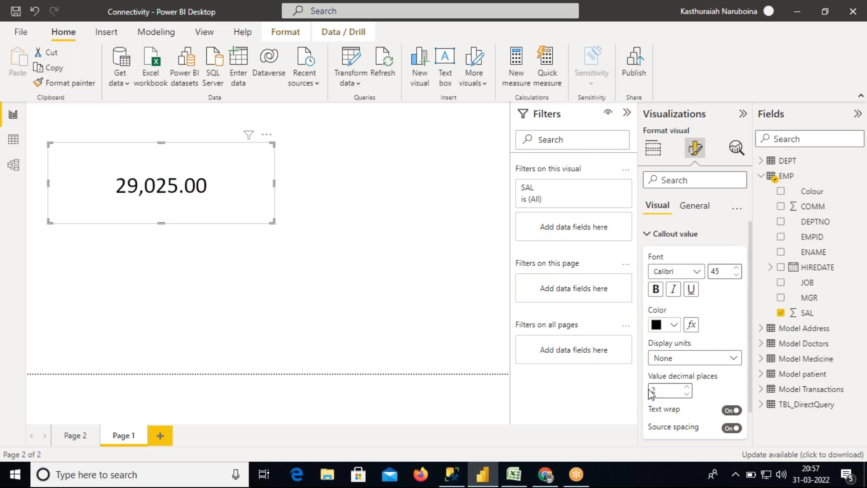
{"action": "type", "text": "0"}
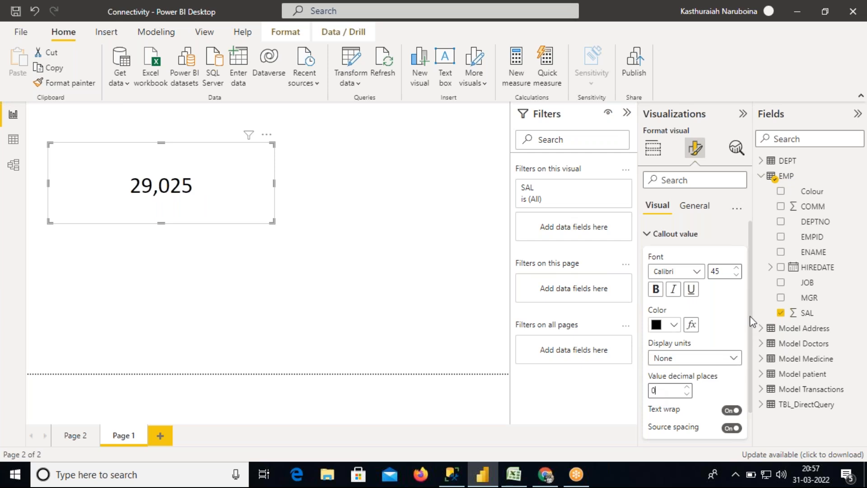
{"action": "scroll", "coordinate": [749, 325], "scroll_direction": "down", "scroll_amount": 2}
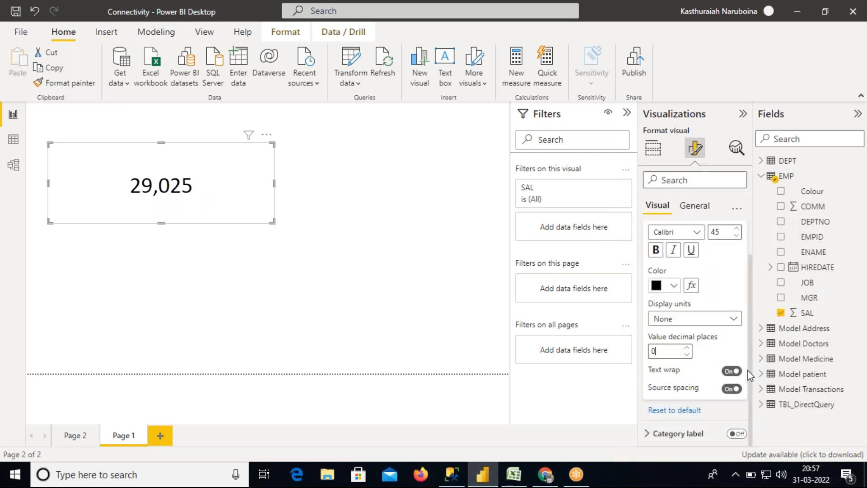
{"action": "scroll", "coordinate": [747, 343], "scroll_direction": "up", "scroll_amount": 2}
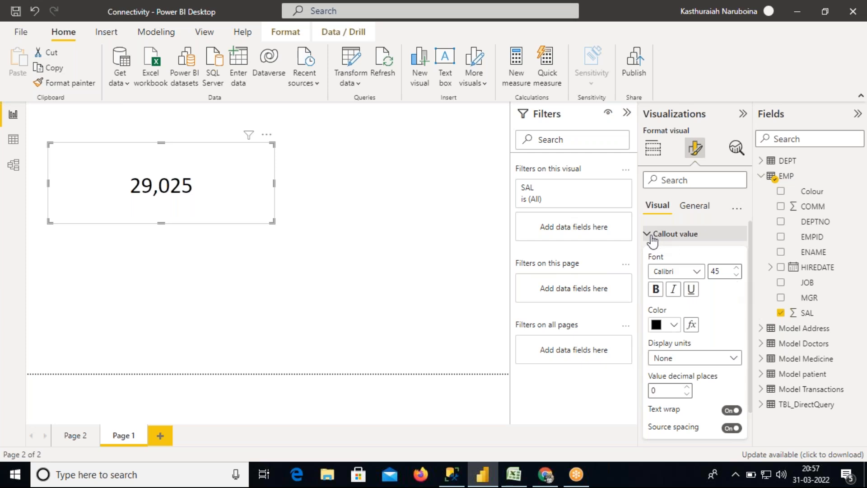
- Collapse the callout value settings, and turn the card's category label on and off again
{"action": "left_click", "coordinate": [649, 235]}
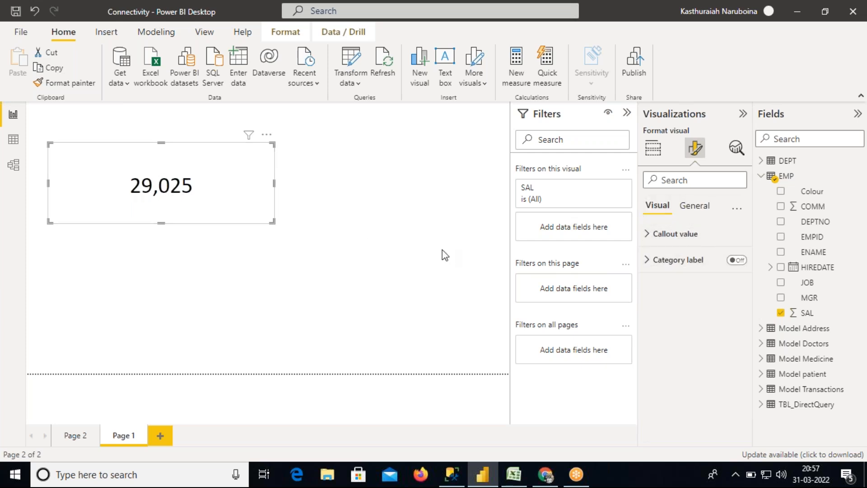
{"action": "left_click", "coordinate": [736, 260]}
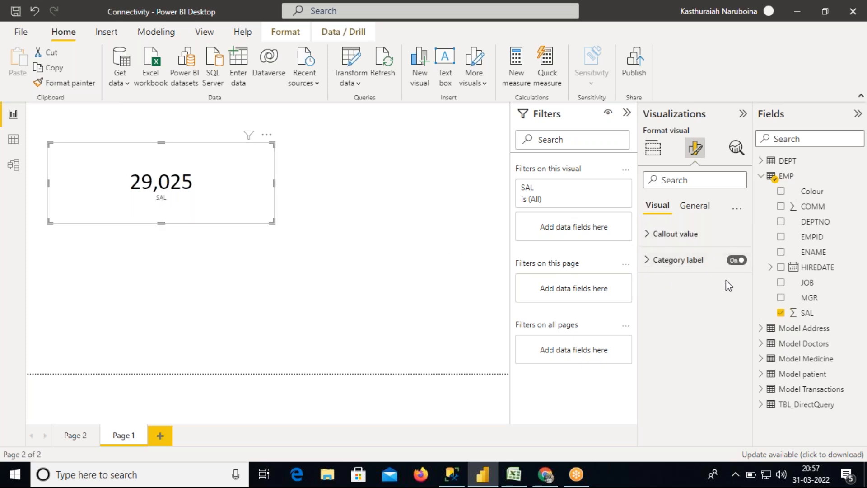
{"action": "left_click", "coordinate": [734, 261]}
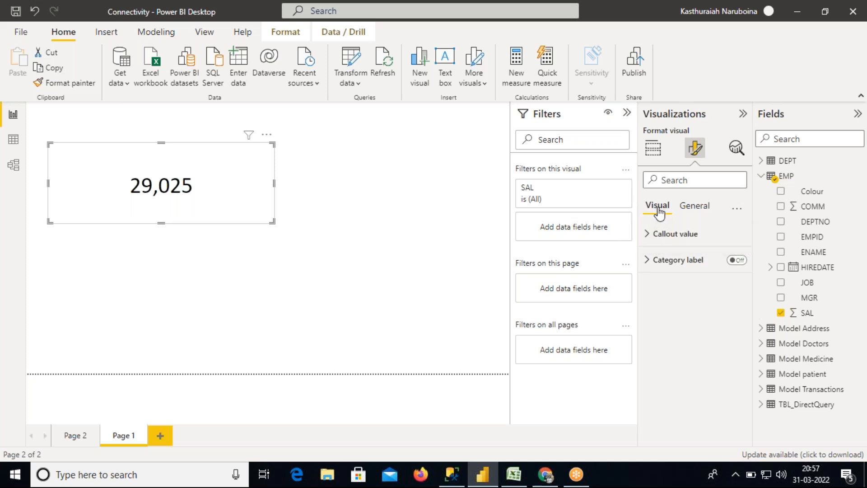
{"action": "left_click", "coordinate": [694, 207]}
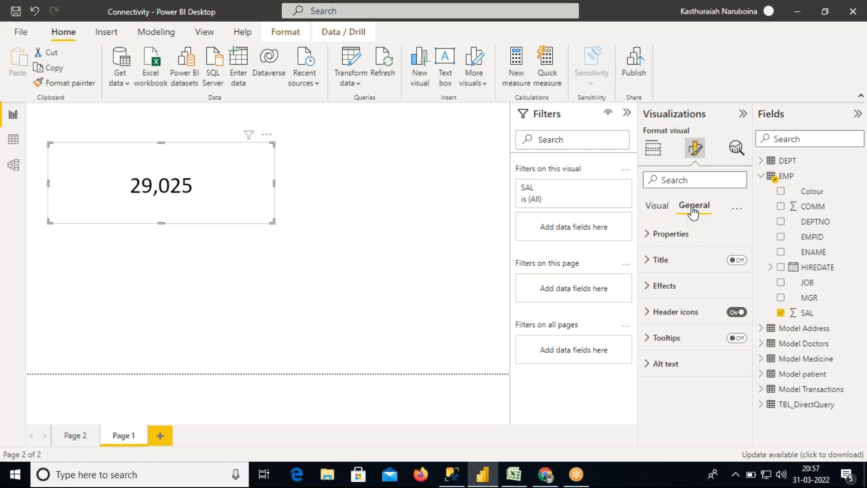
{"action": "left_click", "coordinate": [657, 211]}
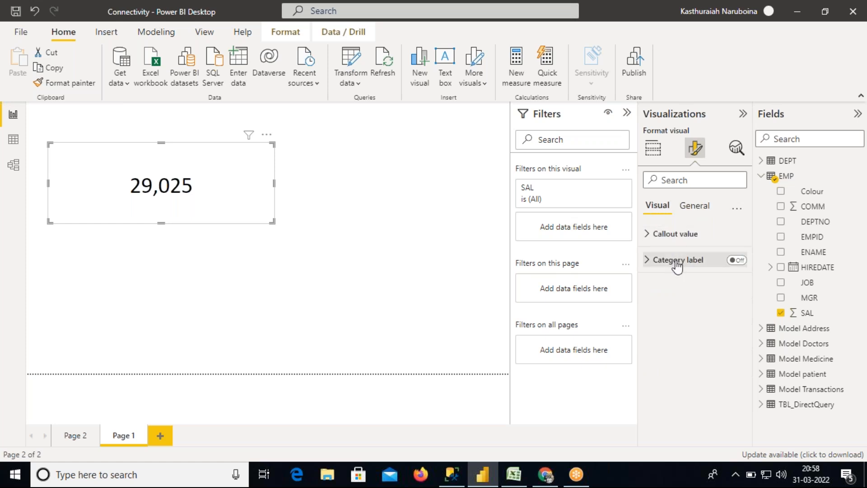
{"action": "left_click", "coordinate": [700, 211]}
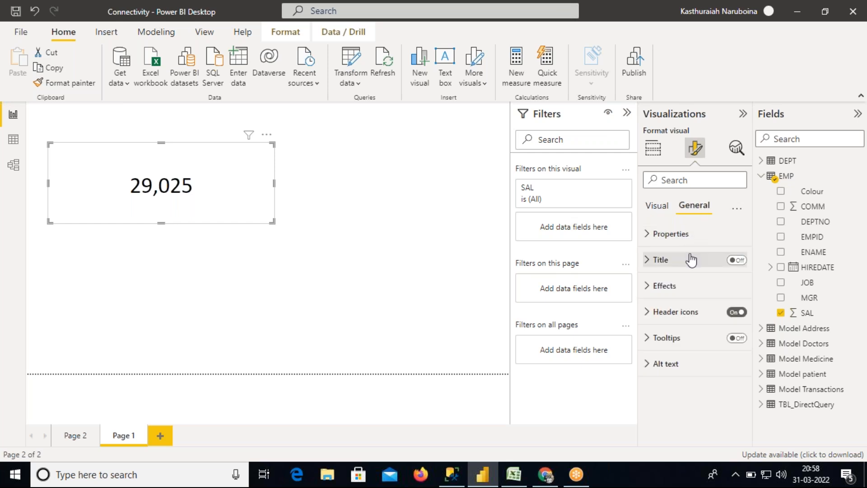
- Reduce the SAL card's height and width, and move it lower and closer to the left edge of Page 1
{"action": "left_click_drag", "start_coordinate": [274, 185], "coordinate": [302, 186]}
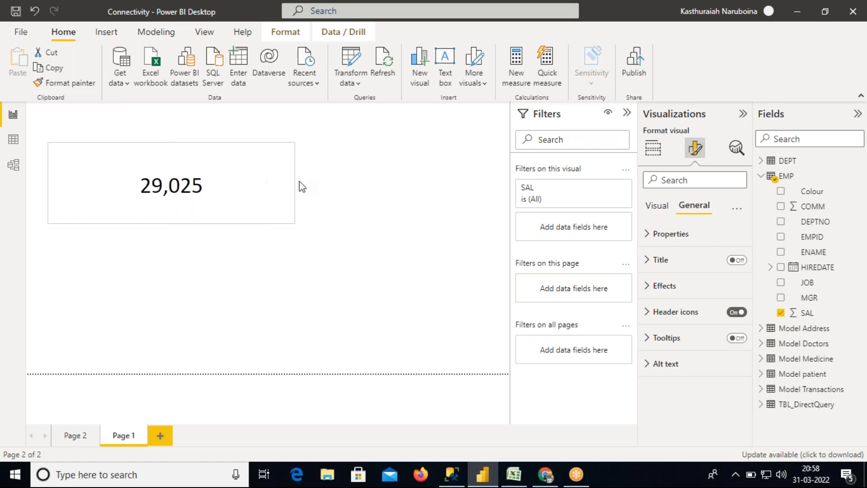
{"action": "left_click_drag", "start_coordinate": [176, 221], "coordinate": [174, 209]}
{"action": "left_click_drag", "start_coordinate": [210, 186], "coordinate": [209, 213]}
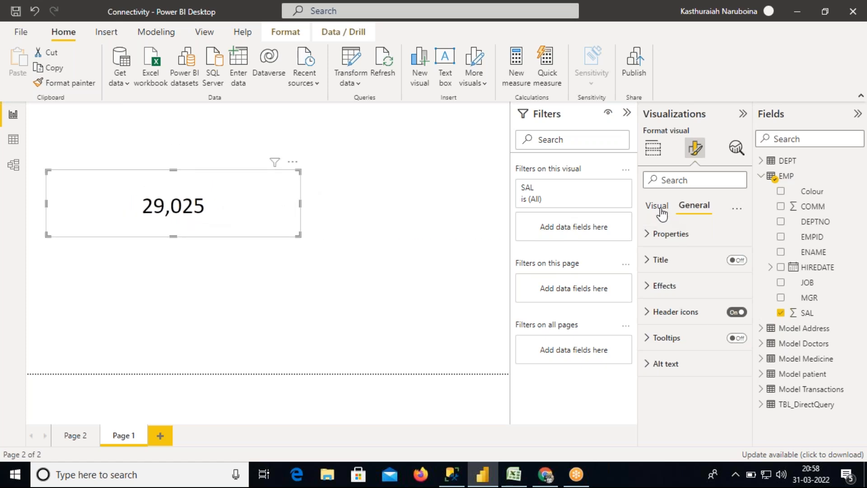
{"action": "left_click", "coordinate": [660, 211]}
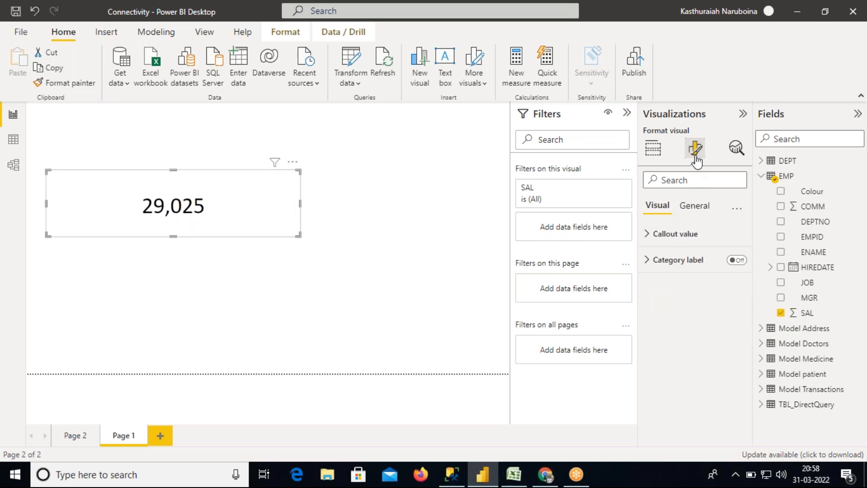
{"action": "left_click", "coordinate": [699, 214]}
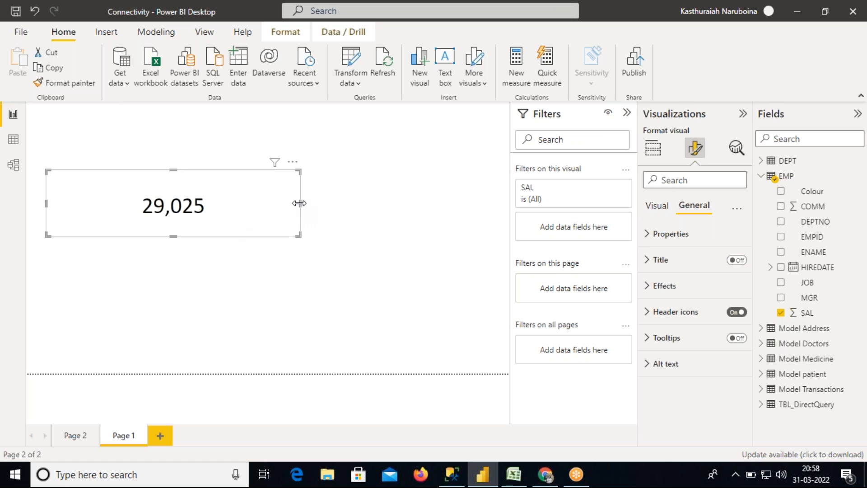
{"action": "left_click_drag", "start_coordinate": [300, 204], "coordinate": [200, 207]}
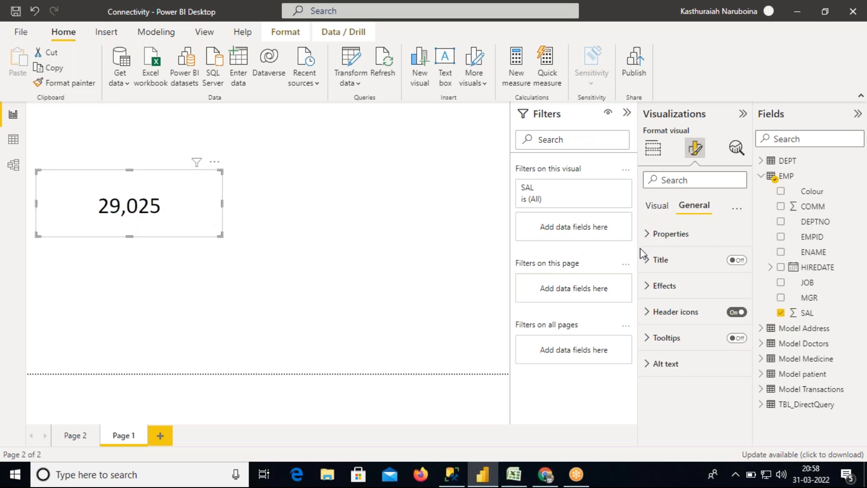
- Turn on the card's title with the text Total Salary and set its font to Calibri
{"action": "left_click", "coordinate": [737, 262]}
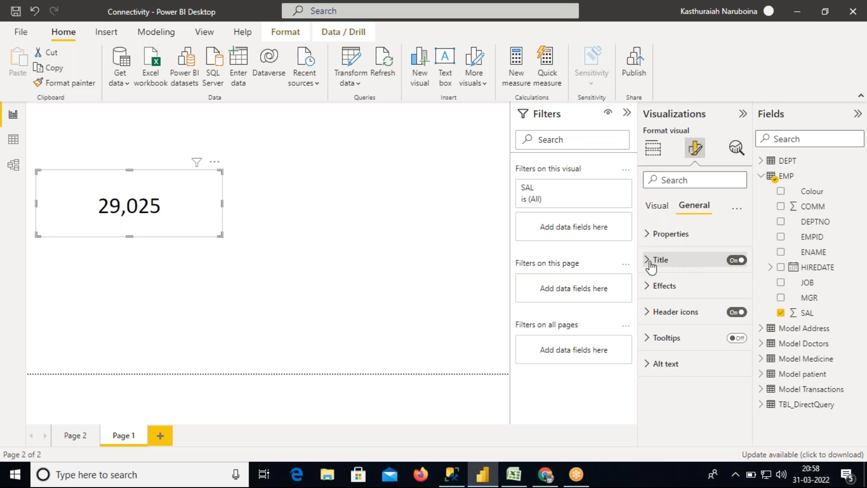
{"action": "left_click", "coordinate": [647, 261]}
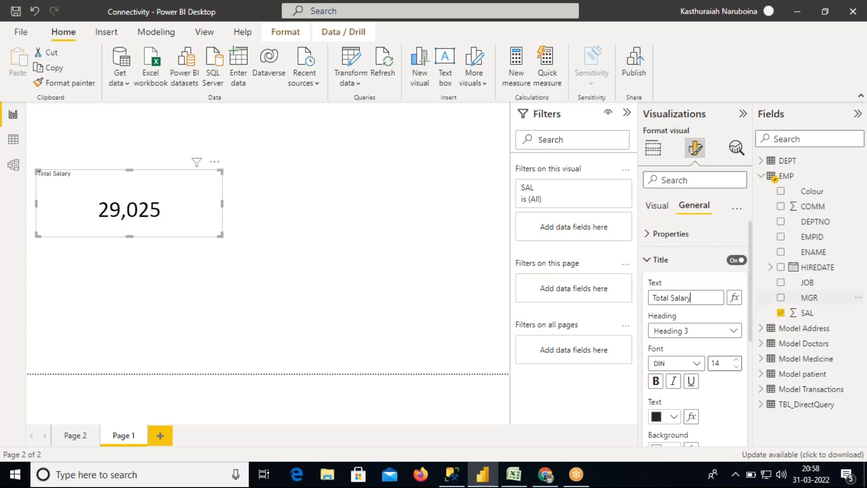
{"action": "left_click", "coordinate": [691, 363]}
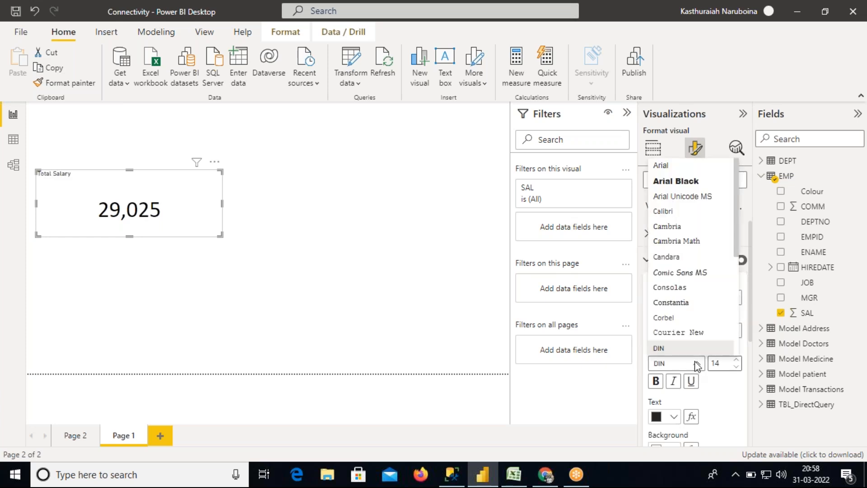
{"action": "left_click", "coordinate": [686, 217]}
- Set the card title's font size to 25 and make it bold
{"action": "left_click_drag", "start_coordinate": [725, 362], "coordinate": [710, 367]}
{"action": "type", "text": "1"}
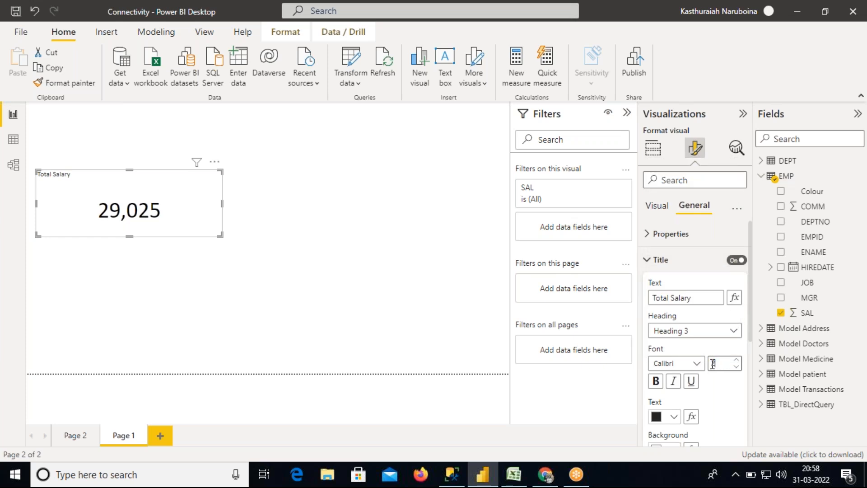
{"action": "type", "text": "0"}
{"action": "left_click_drag", "start_coordinate": [726, 364], "coordinate": [703, 371]}
{"action": "type", "text": "25"}
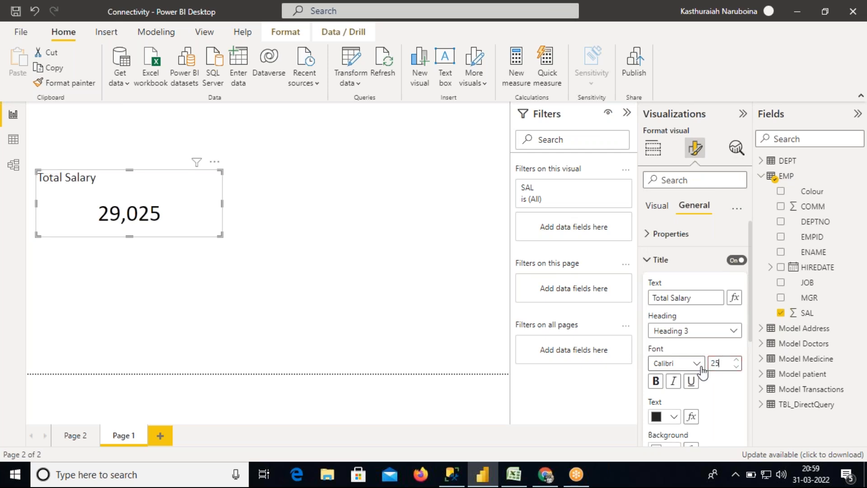
{"action": "left_click", "coordinate": [657, 382]}
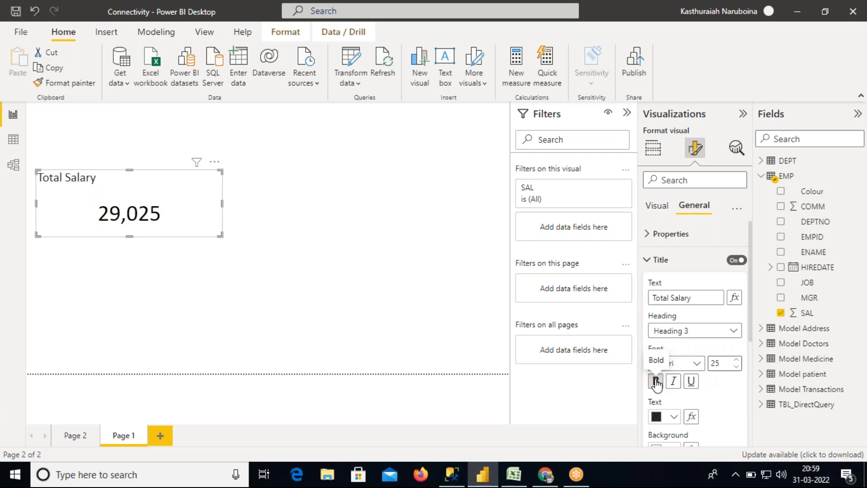
- Check the heading level choices for the card title, keep Heading 3, and set the title's text colour to white
{"action": "left_click", "coordinate": [684, 332]}
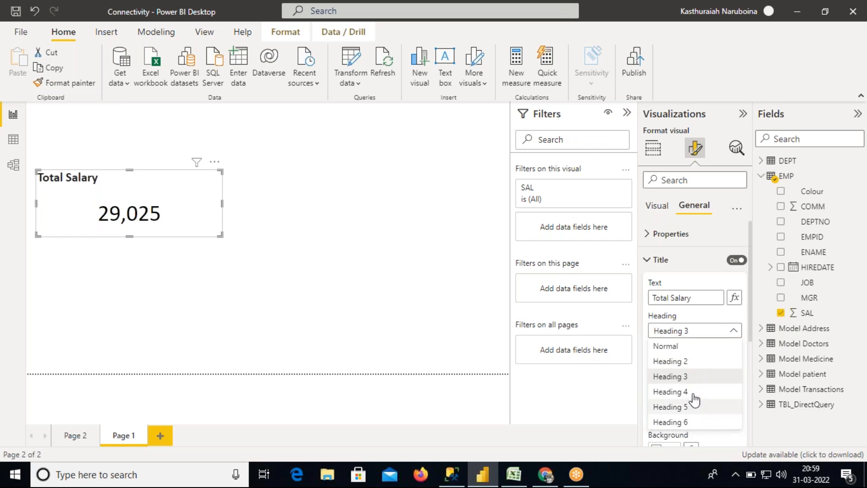
{"action": "left_click", "coordinate": [738, 441]}
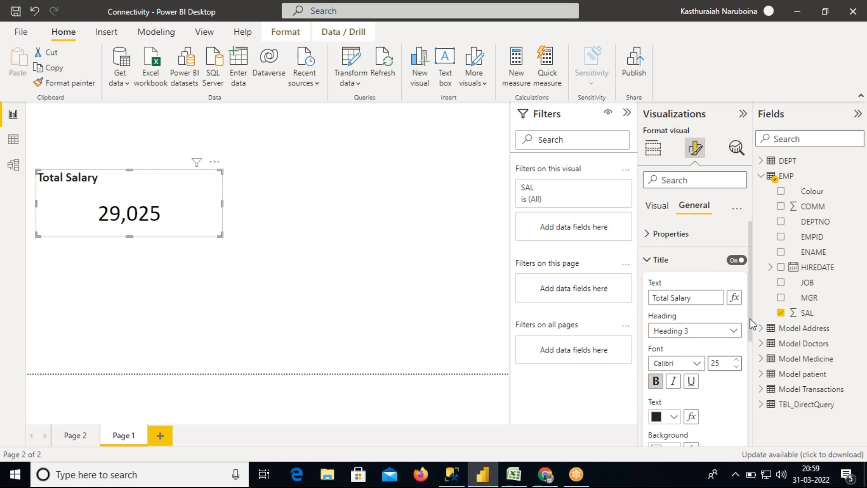
{"action": "scroll", "coordinate": [751, 323], "scroll_direction": "down", "scroll_amount": 3}
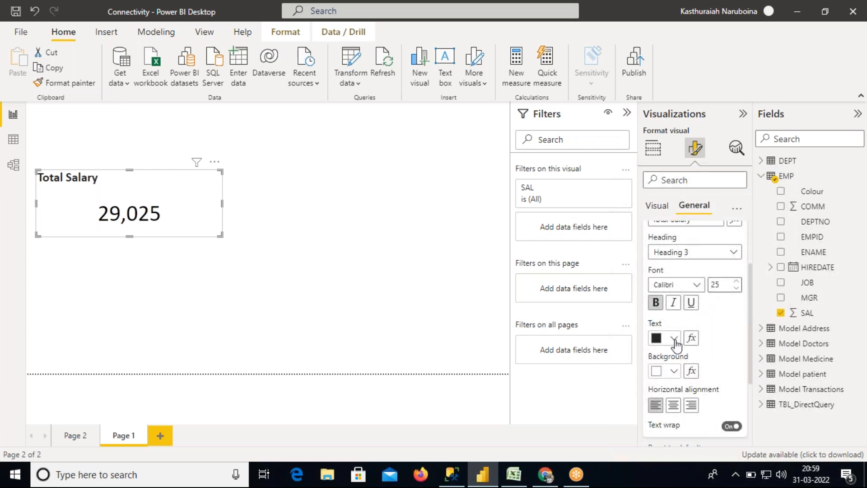
{"action": "left_click", "coordinate": [674, 339]}
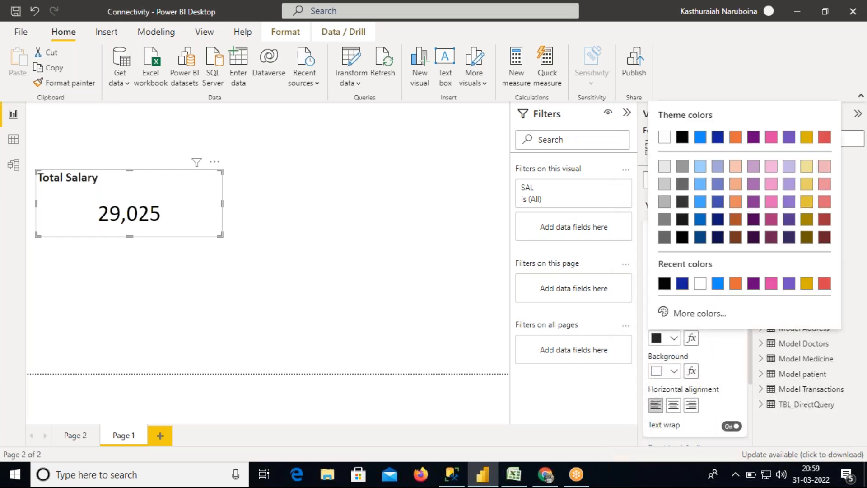
{"action": "left_click", "coordinate": [664, 137]}
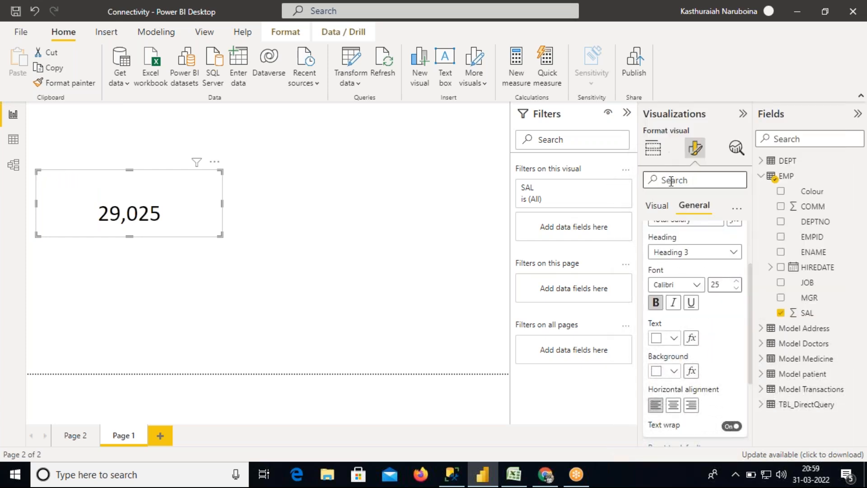
- Give the Total Salary card title a dark blue background and centre it horizontally
{"action": "left_click", "coordinate": [676, 372]}
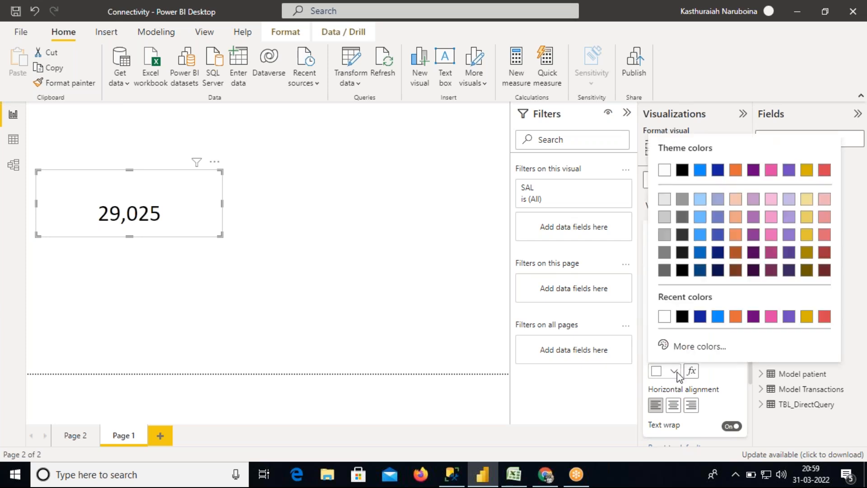
{"action": "left_click", "coordinate": [718, 252]}
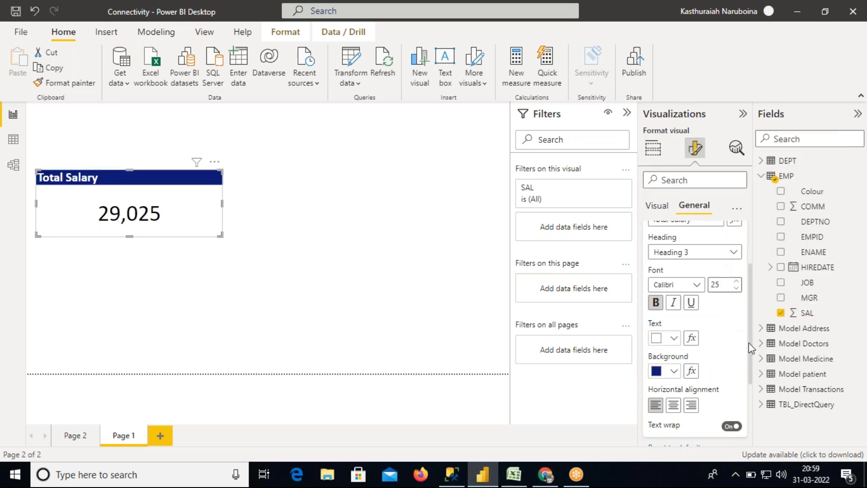
{"action": "left_click_drag", "start_coordinate": [752, 346], "coordinate": [751, 368]}
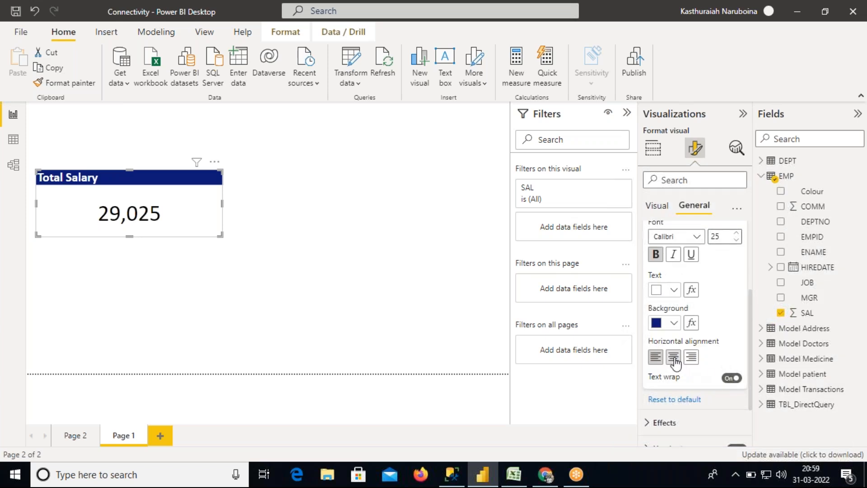
{"action": "left_click", "coordinate": [674, 358]}
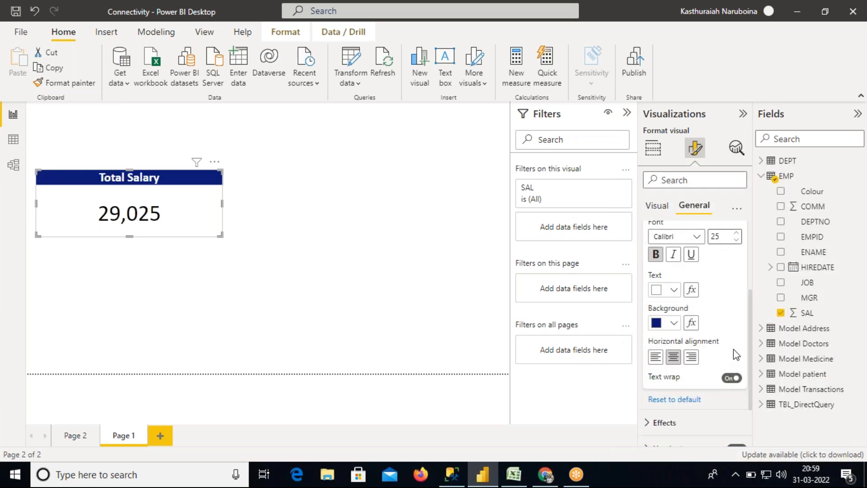
- Examine the gradient conditional formatting options for the card title's background colour, including the minimum colour choices, and close them without applying
{"action": "left_click_drag", "start_coordinate": [750, 323], "coordinate": [751, 297]}
{"action": "left_click_drag", "start_coordinate": [748, 277], "coordinate": [747, 272]}
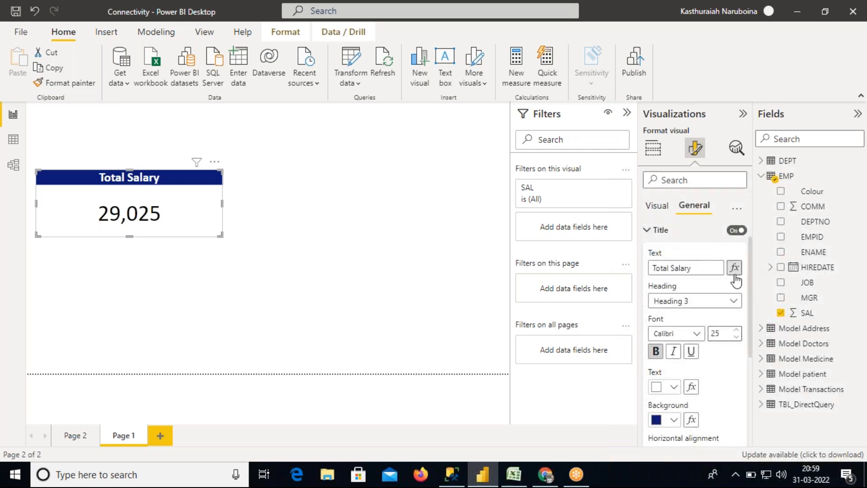
{"action": "left_click_drag", "start_coordinate": [693, 268], "coordinate": [651, 267]}
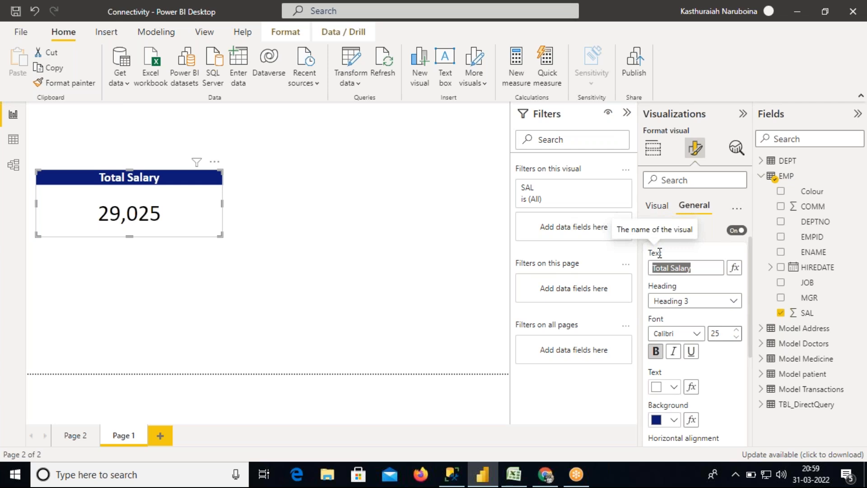
{"action": "left_click", "coordinate": [692, 421]}
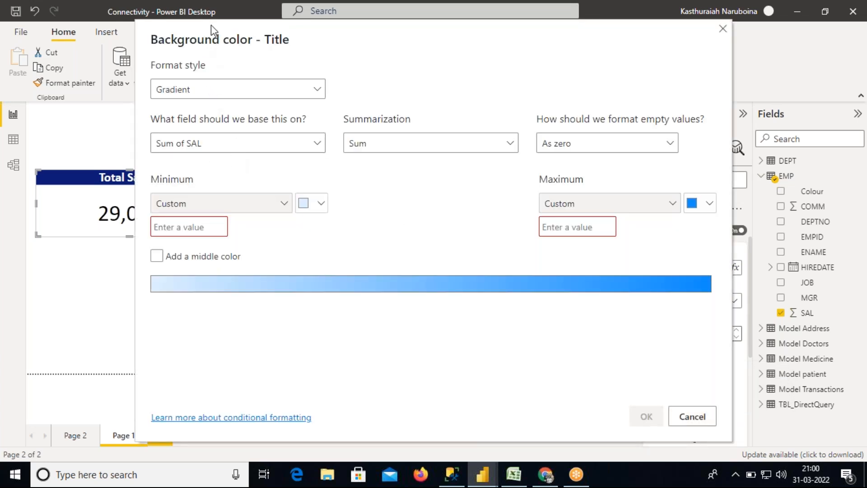
{"action": "left_click_drag", "start_coordinate": [211, 26], "coordinate": [204, 47]}
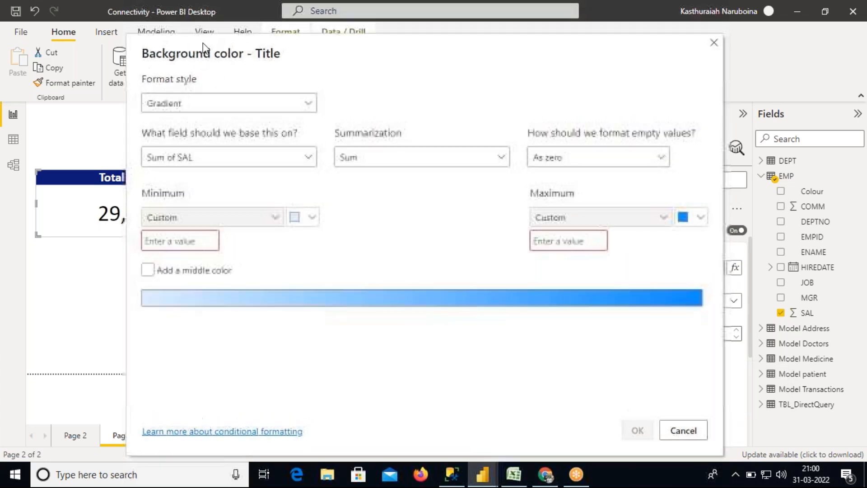
{"action": "left_click", "coordinate": [312, 225]}
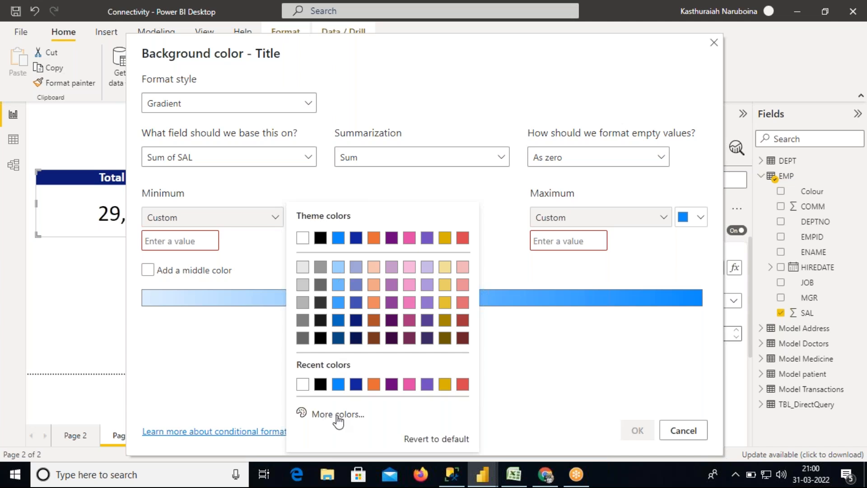
{"action": "left_click", "coordinate": [713, 46]}
{"action": "left_click", "coordinate": [712, 45]}
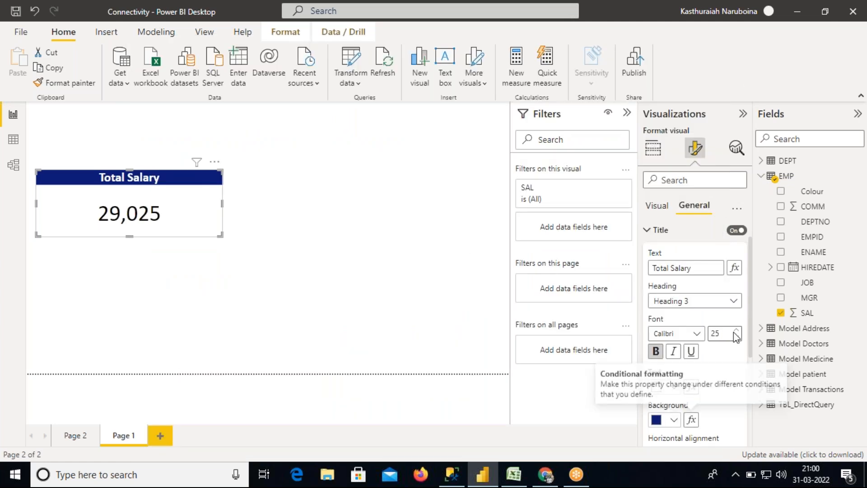
- Examine the format styles and gradient colour choices in the title's font colour conditional formatting, keep Gradient, and cancel
{"action": "left_click", "coordinate": [692, 387]}
{"action": "left_click", "coordinate": [314, 90]}
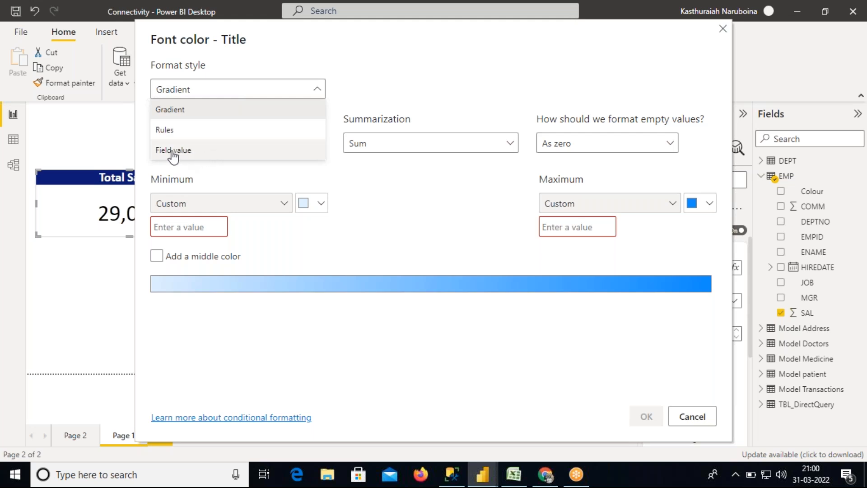
{"action": "left_click", "coordinate": [180, 116]}
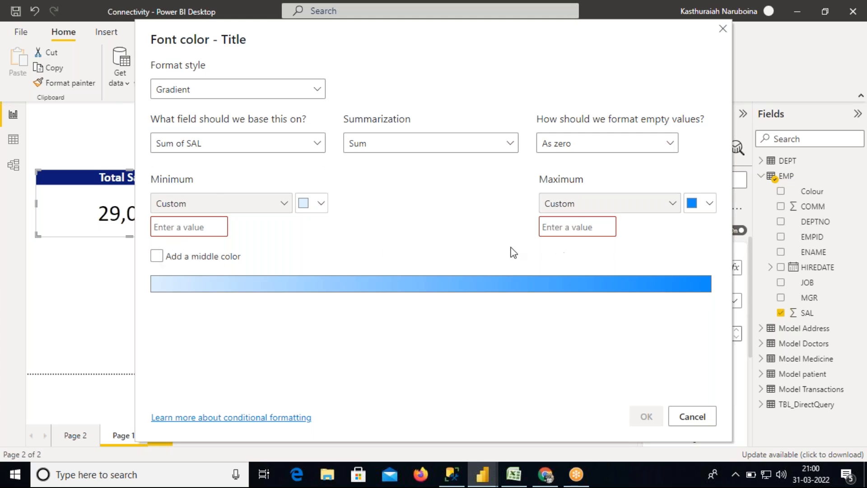
{"action": "left_click", "coordinate": [321, 204]}
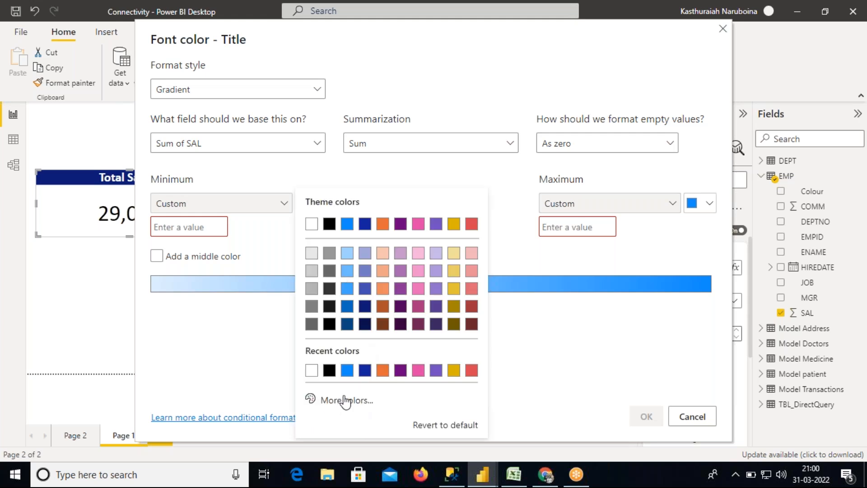
{"action": "left_click", "coordinate": [689, 421]}
{"action": "left_click", "coordinate": [689, 421]}
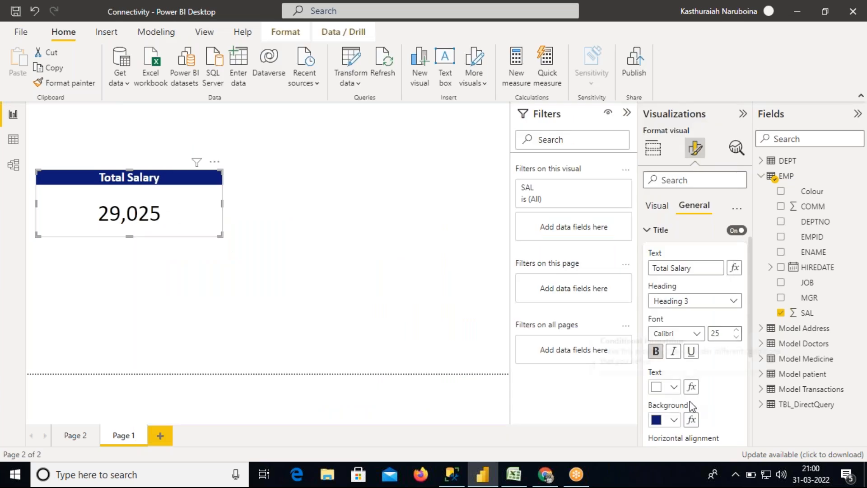
- Review the card title's text, font size, colour and alignment settings, and collapse the title section
{"action": "left_click_drag", "start_coordinate": [704, 269], "coordinate": [652, 269]}
{"action": "left_click_drag", "start_coordinate": [749, 304], "coordinate": [752, 328]}
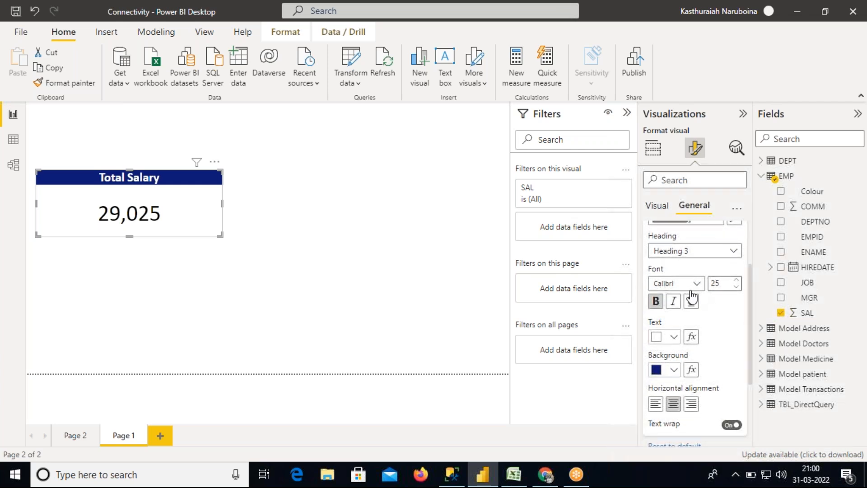
{"action": "double_click", "coordinate": [721, 284]}
{"action": "left_click_drag", "start_coordinate": [750, 327], "coordinate": [751, 346]}
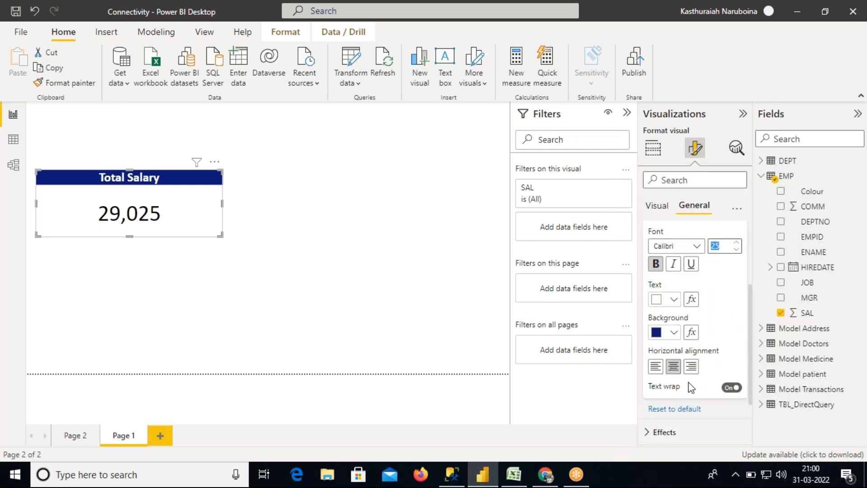
{"action": "left_click_drag", "start_coordinate": [751, 355], "coordinate": [752, 284]}
{"action": "left_click", "coordinate": [650, 260]}
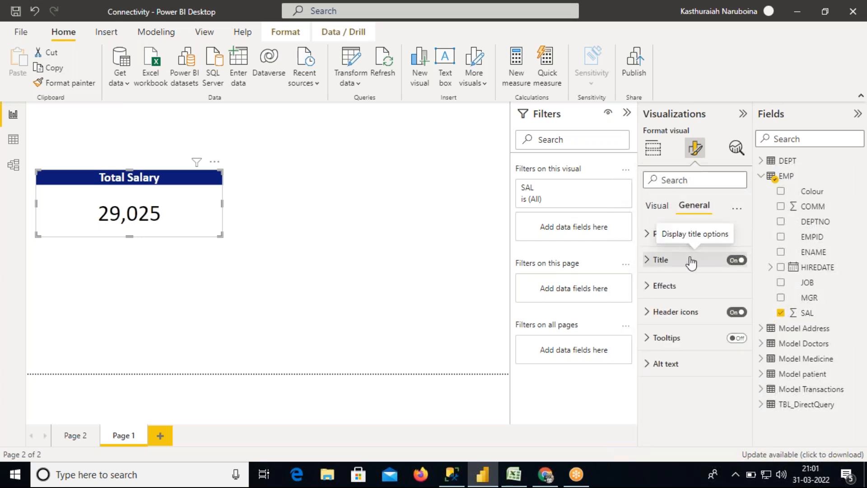
- Deselect and reselect the Total Salary card, and set the background colour in its general effects to light grey
{"action": "left_click", "coordinate": [230, 212]}
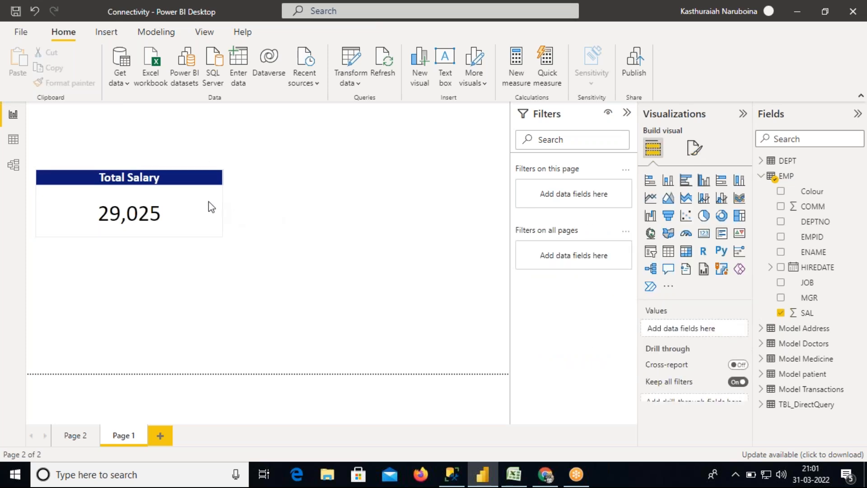
{"action": "left_click", "coordinate": [211, 204]}
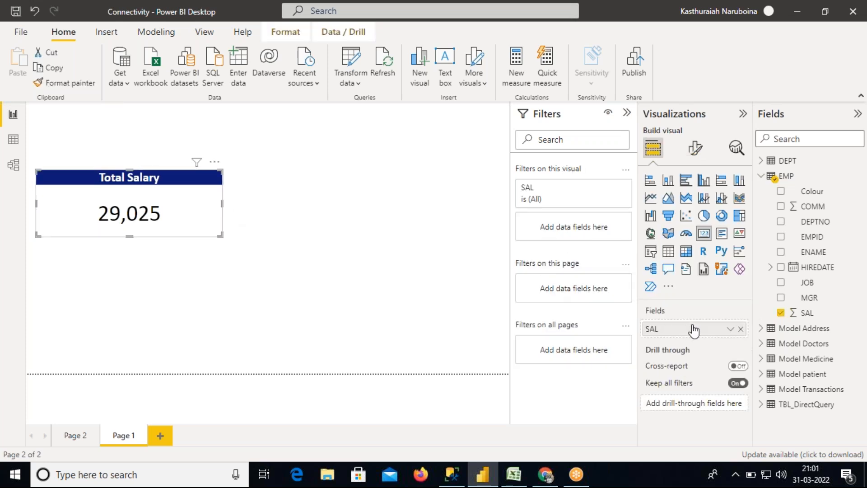
{"action": "left_click", "coordinate": [695, 151]}
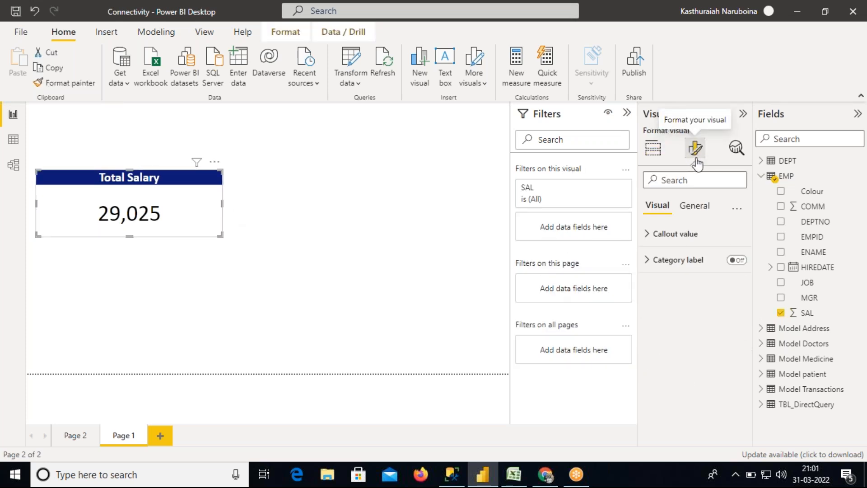
{"action": "left_click", "coordinate": [695, 208]}
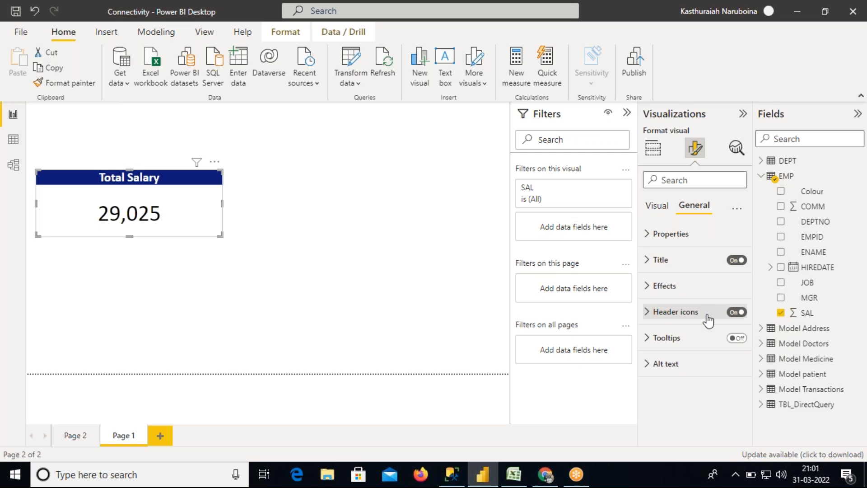
{"action": "left_click", "coordinate": [649, 287]}
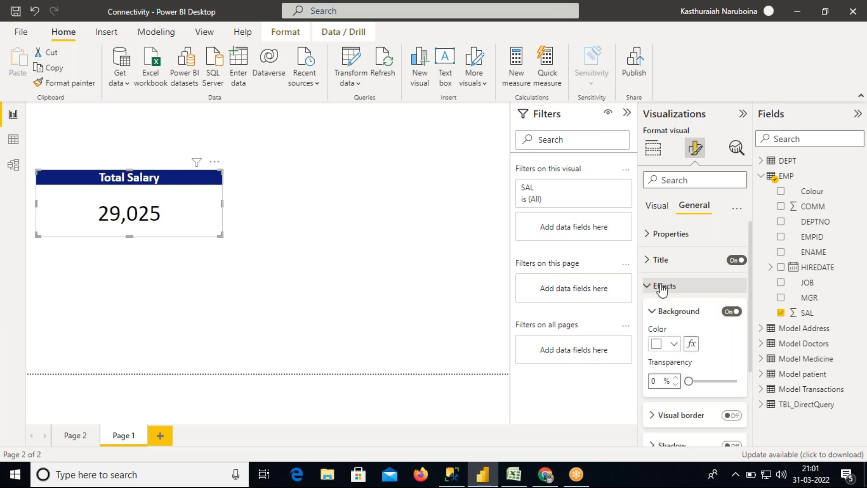
{"action": "scroll", "coordinate": [751, 287], "scroll_direction": "down", "scroll_amount": 3}
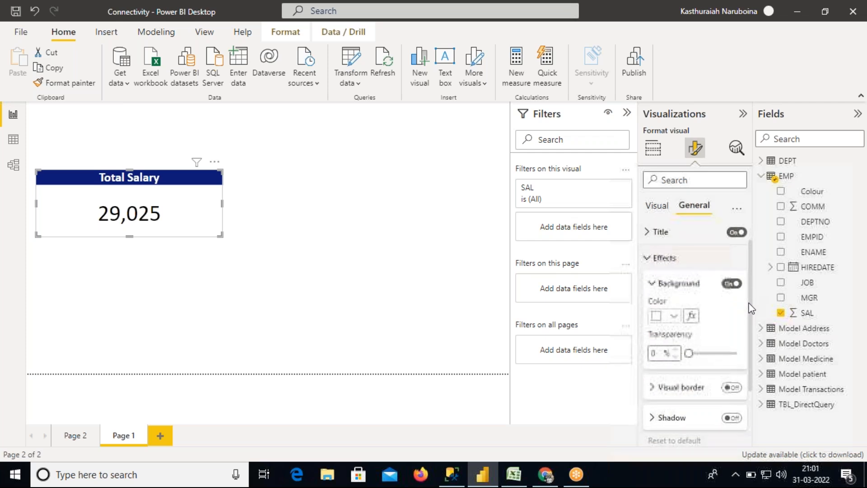
{"action": "left_click", "coordinate": [674, 287]}
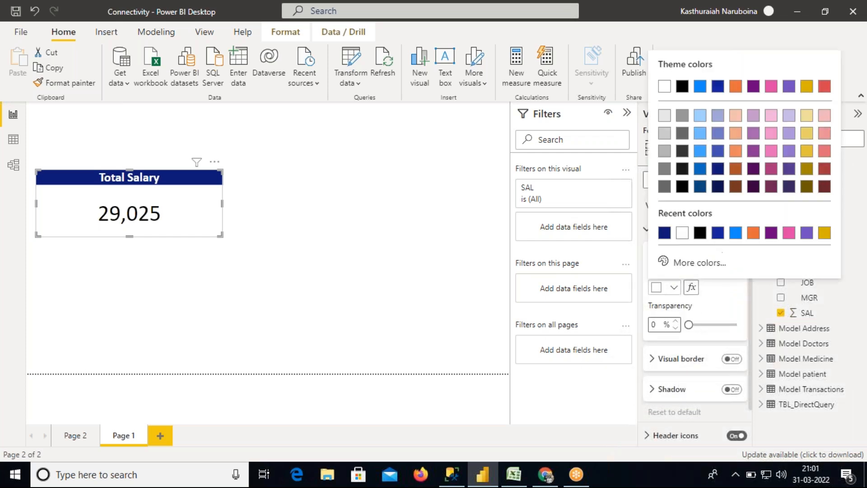
{"action": "left_click", "coordinate": [666, 136]}
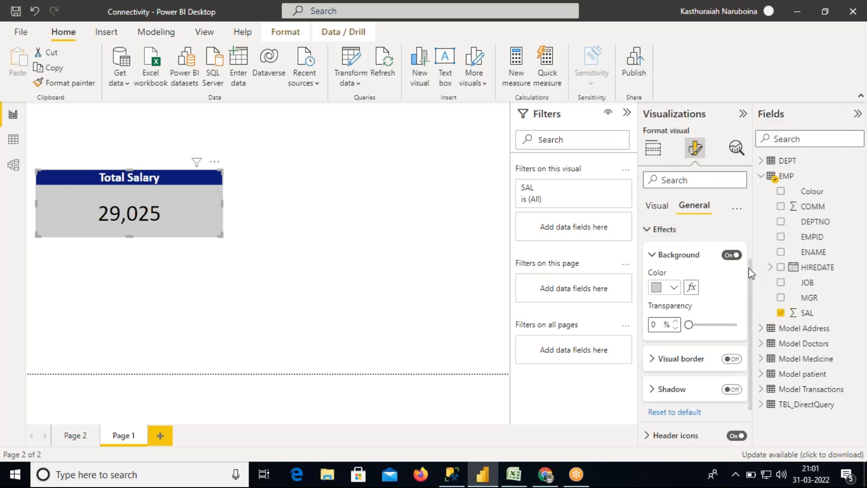
- Set the card background's transparency to 86%, turn on the visual border, and deselect the card
{"action": "scroll", "coordinate": [752, 277], "scroll_direction": "down", "scroll_amount": 1}
{"action": "left_click_drag", "start_coordinate": [689, 301], "coordinate": [732, 302]}
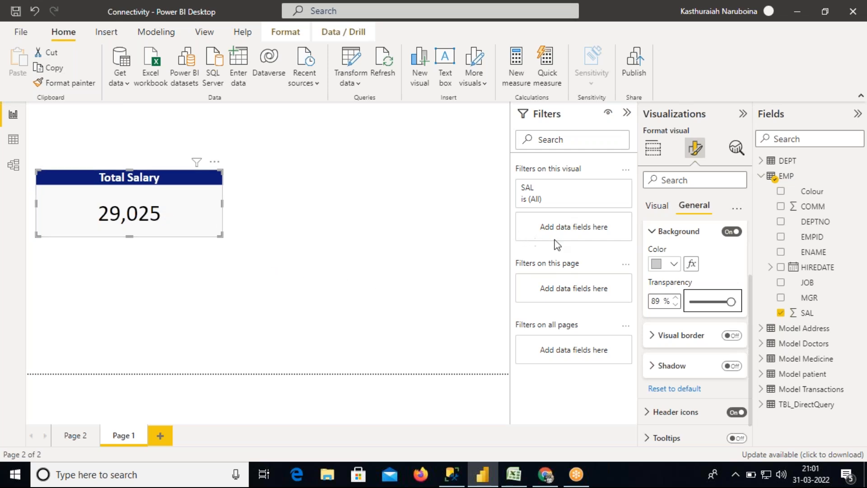
{"action": "left_click", "coordinate": [673, 265]}
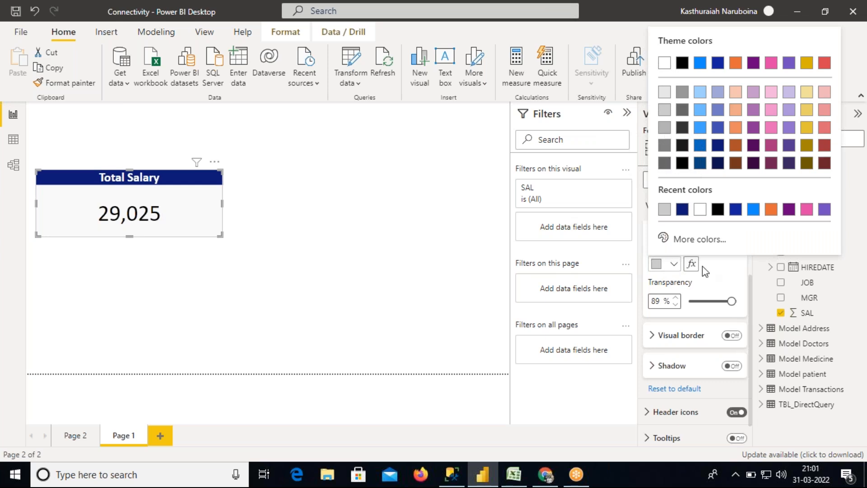
{"action": "left_click", "coordinate": [718, 281]}
{"action": "mouse_move", "coordinate": [730, 305]}
{"action": "left_mouse_down"}
{"action": "mouse_move", "coordinate": [693, 301]}
{"action": "mouse_move", "coordinate": [729, 301]}
{"action": "left_mouse_up"}
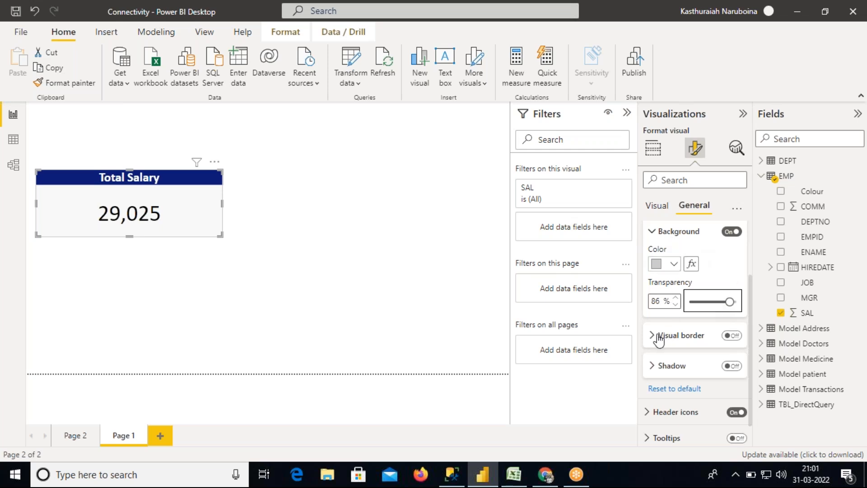
{"action": "left_click", "coordinate": [734, 336]}
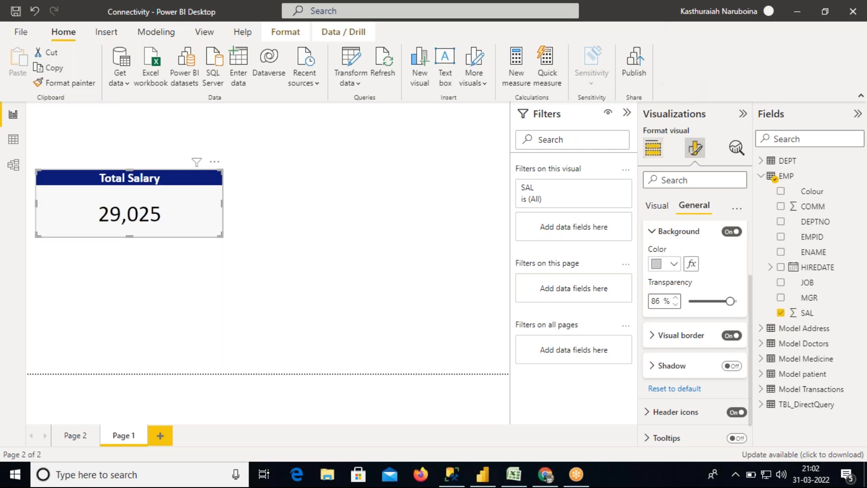
{"action": "left_click", "coordinate": [241, 234]}
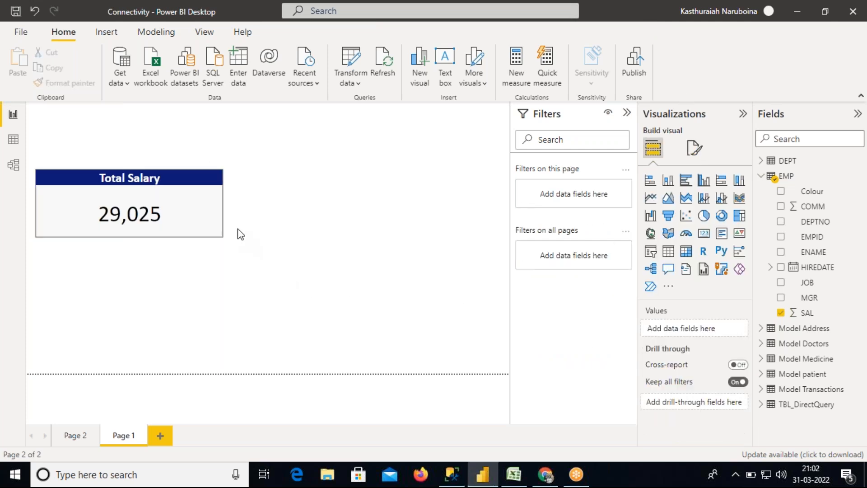
- Expand the visual border settings in the Total Salary card's general effects, and switch the border off and back on
{"action": "left_click", "coordinate": [202, 213]}
{"action": "left_click", "coordinate": [697, 152]}
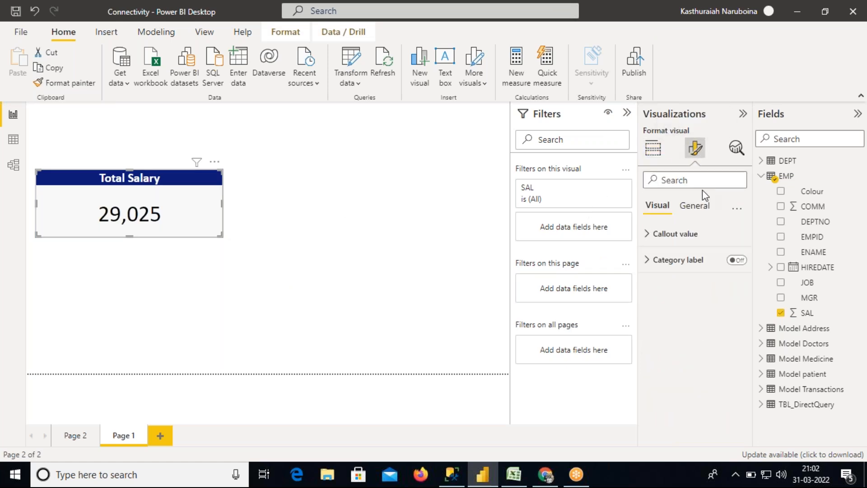
{"action": "left_click", "coordinate": [693, 206]}
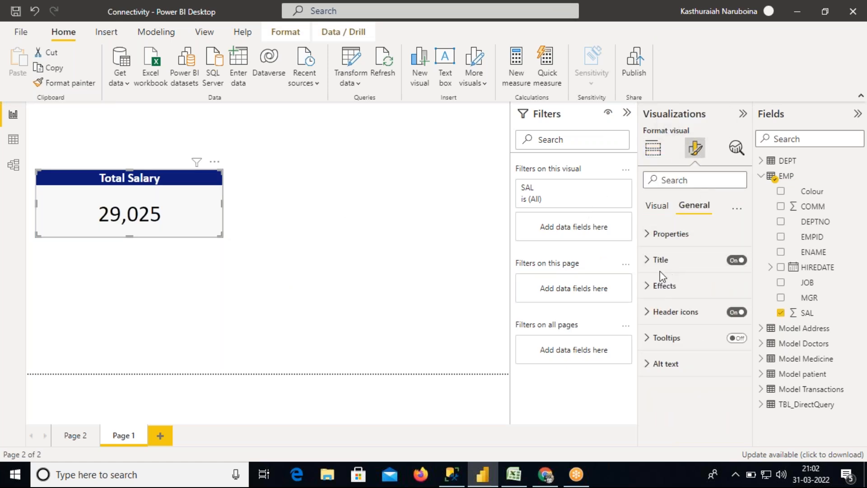
{"action": "left_click", "coordinate": [653, 286]}
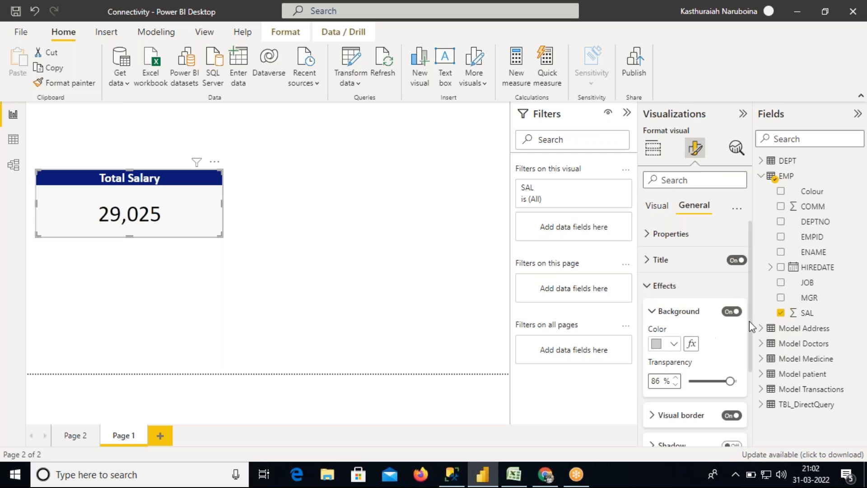
{"action": "left_click_drag", "start_coordinate": [751, 313], "coordinate": [751, 358]}
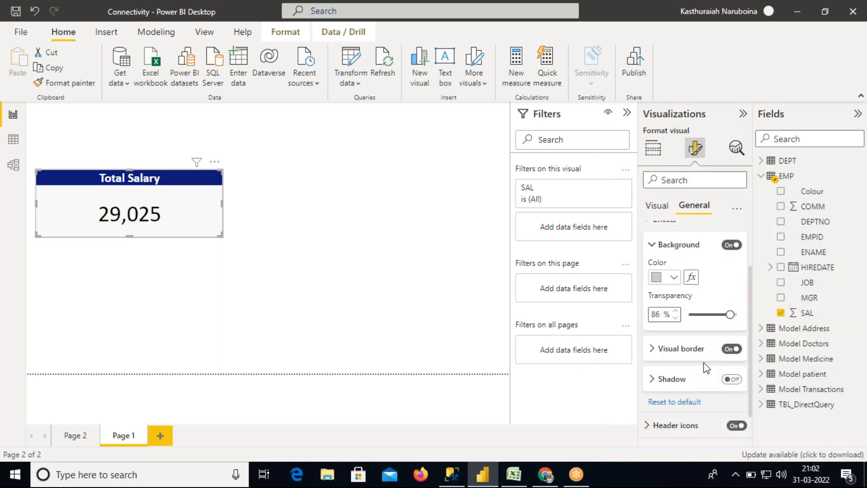
{"action": "left_click", "coordinate": [653, 349]}
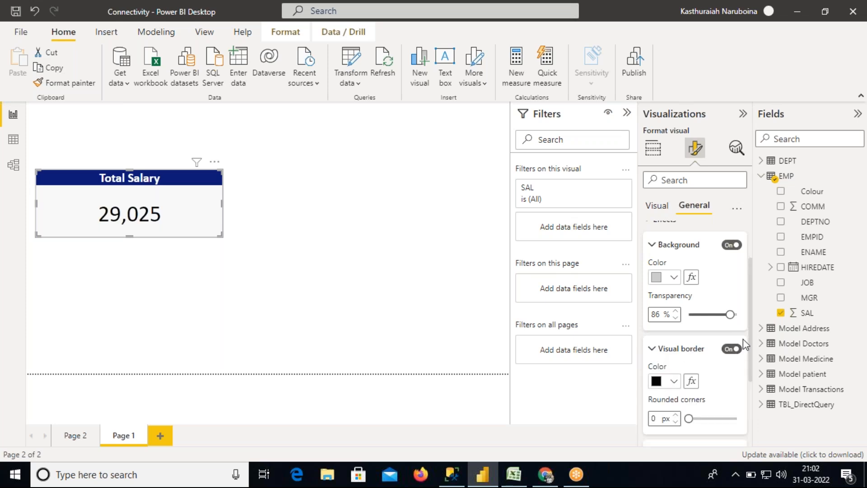
{"action": "left_click_drag", "start_coordinate": [752, 333], "coordinate": [752, 347]}
{"action": "scroll", "coordinate": [752, 348], "scroll_direction": "down", "scroll_amount": 1}
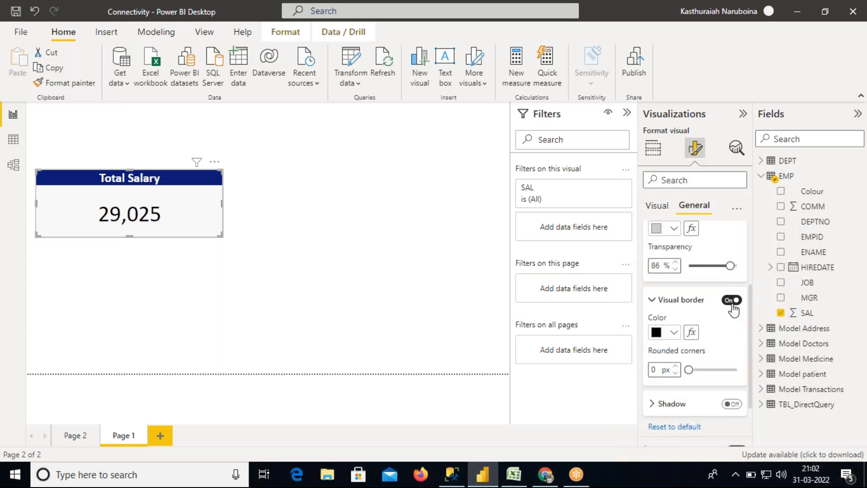
{"action": "left_click", "coordinate": [731, 300]}
{"action": "left_click", "coordinate": [732, 300]}
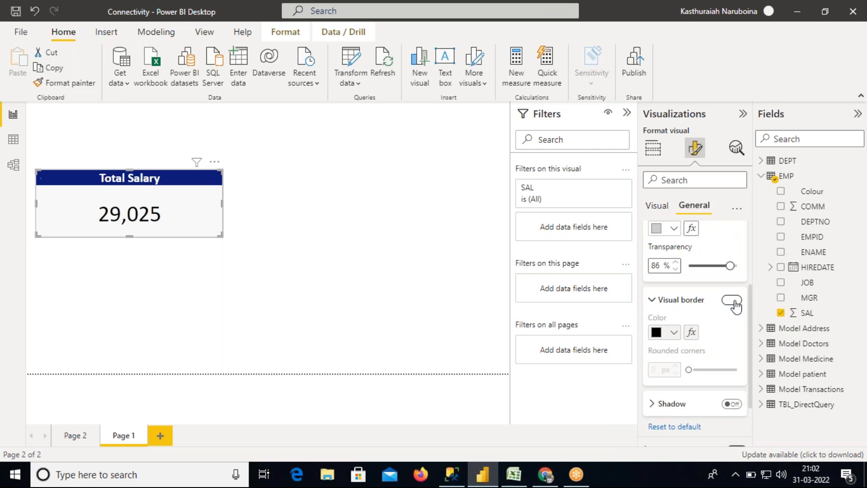
- Set the card's visual border colour to black and its rounded corners to 1 px, and deselect the card
{"action": "left_click", "coordinate": [675, 333]}
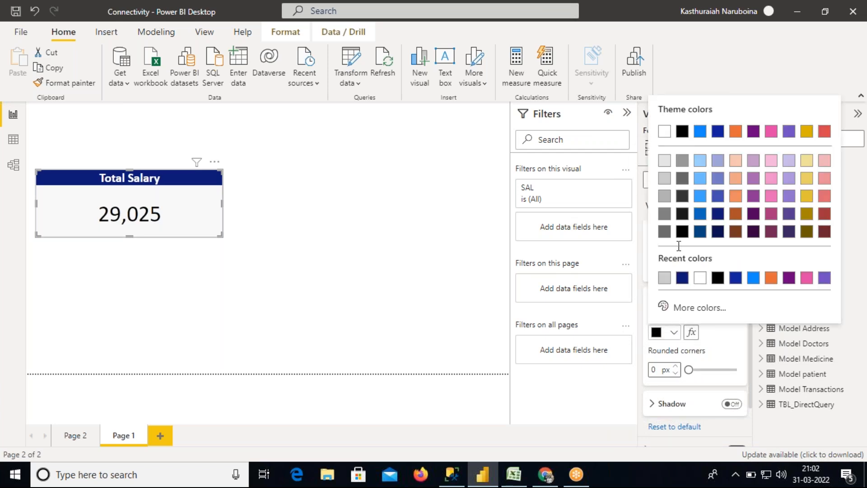
{"action": "left_click", "coordinate": [681, 132]}
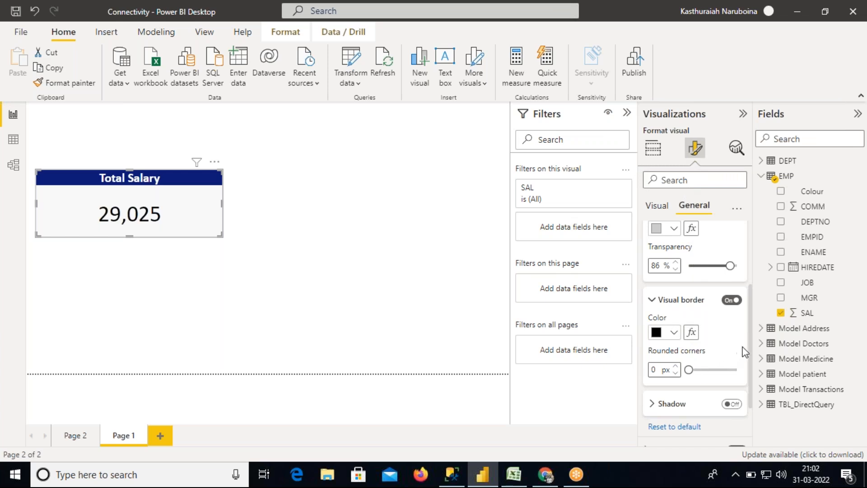
{"action": "scroll", "coordinate": [745, 343], "scroll_direction": "down", "scroll_amount": 1}
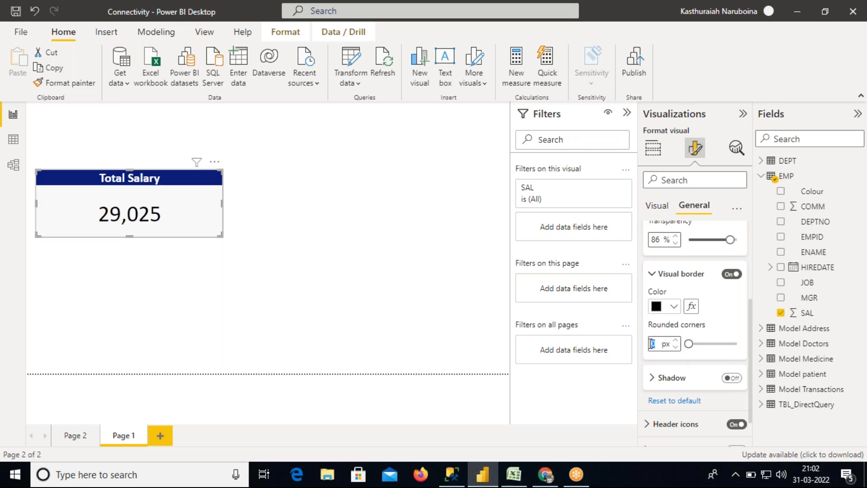
{"action": "type", "text": "1"}
{"action": "left_click", "coordinate": [466, 309]}
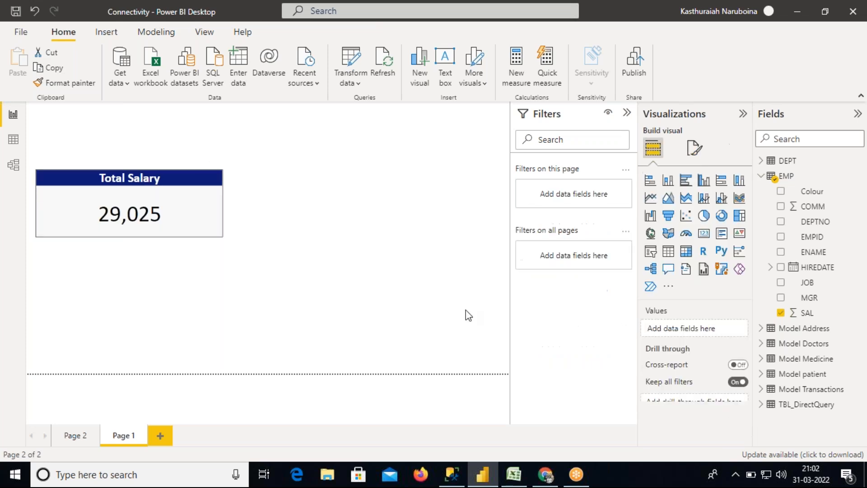
- Reselect the Total Salary card and turn on the shadow in its general effects
{"action": "left_click", "coordinate": [208, 220]}
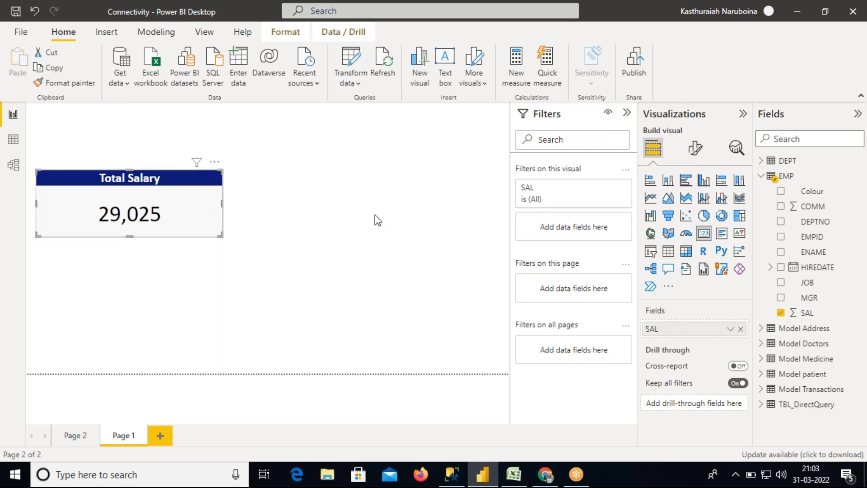
{"action": "left_click", "coordinate": [695, 147]}
{"action": "left_click", "coordinate": [692, 206]}
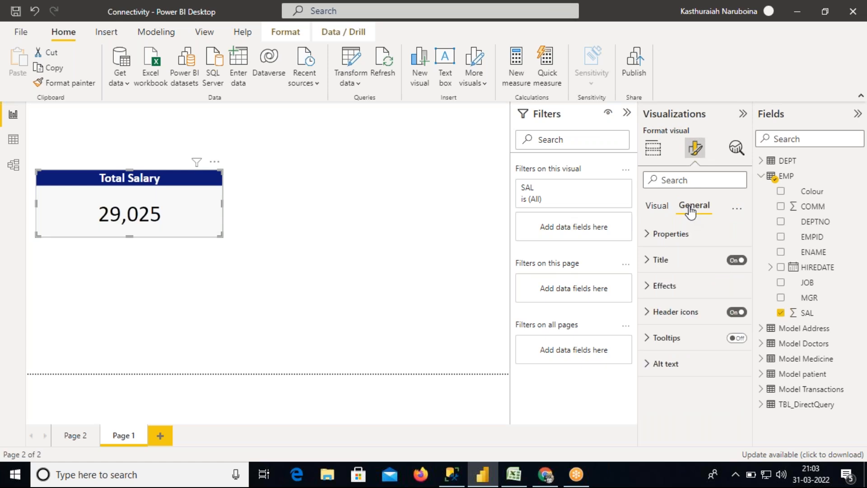
{"action": "left_click", "coordinate": [648, 289]}
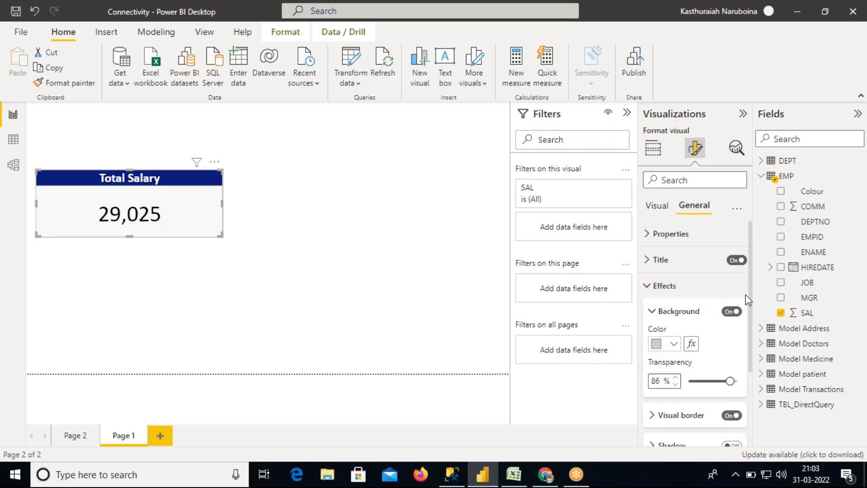
{"action": "left_click_drag", "start_coordinate": [751, 293], "coordinate": [750, 345]}
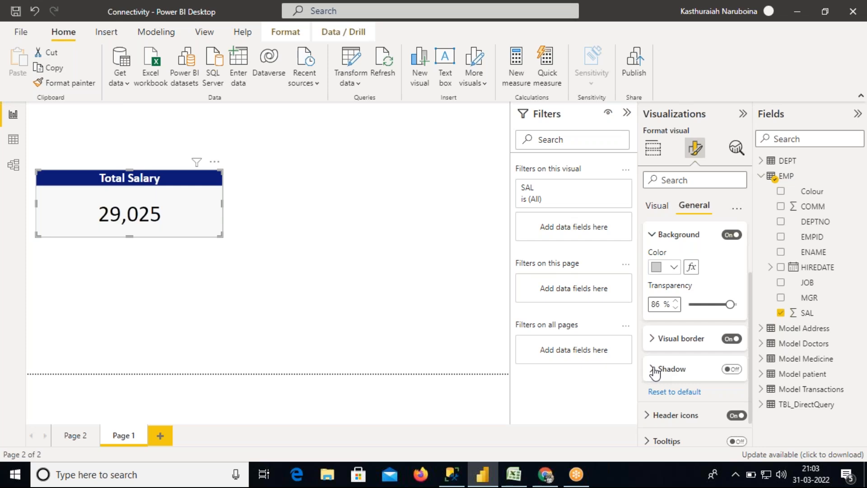
{"action": "left_click", "coordinate": [675, 371]}
{"action": "left_click", "coordinate": [732, 369]}
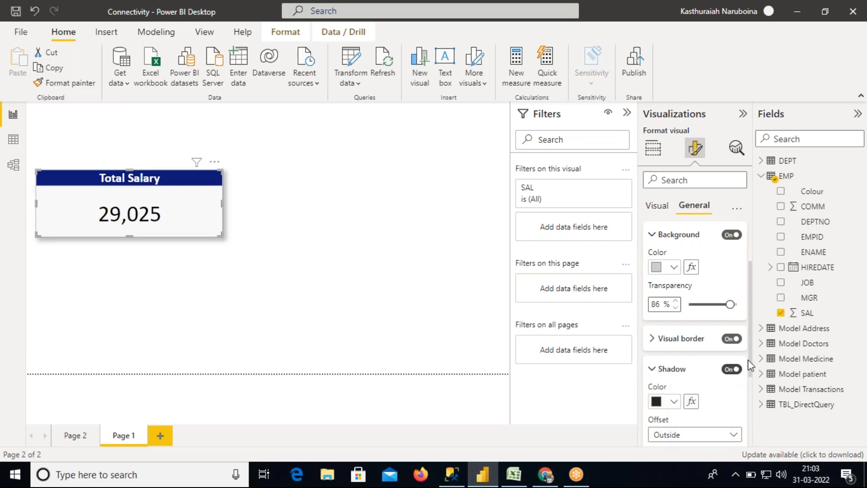
{"action": "scroll", "coordinate": [690, 346], "scroll_direction": "down", "scroll_amount": 1}
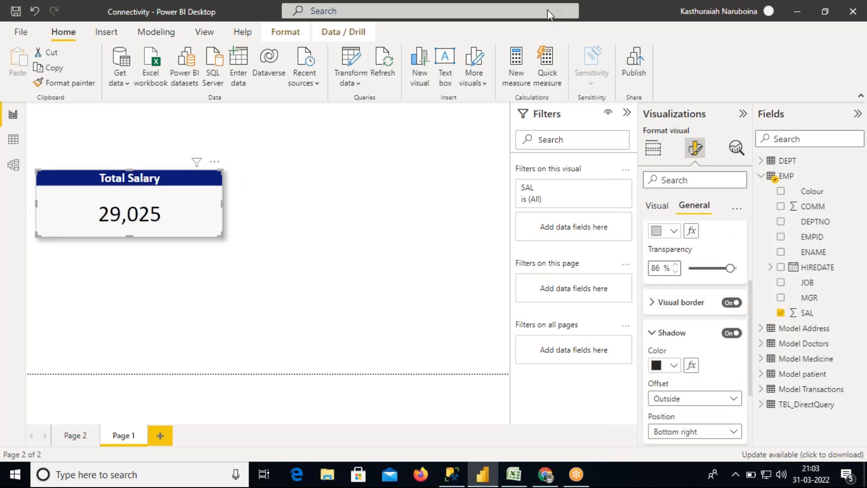
{"action": "mouse_move", "coordinate": [226, 172]}
{"action": "left_mouse_down"}
{"action": "mouse_move", "coordinate": [228, 240]}
{"action": "mouse_move", "coordinate": [51, 243]}
{"action": "left_mouse_up"}
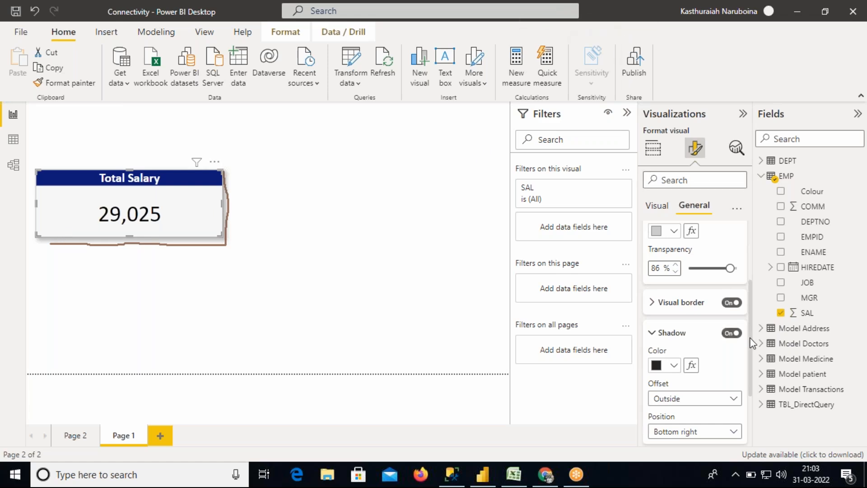
- Compare the Inside and Outside offsets for the card's shadow, and leave the offset set to Inside
{"action": "scroll", "coordinate": [751, 348], "scroll_direction": "down", "scroll_amount": 1}
{"action": "scroll", "coordinate": [751, 357], "scroll_direction": "down", "scroll_amount": 1}
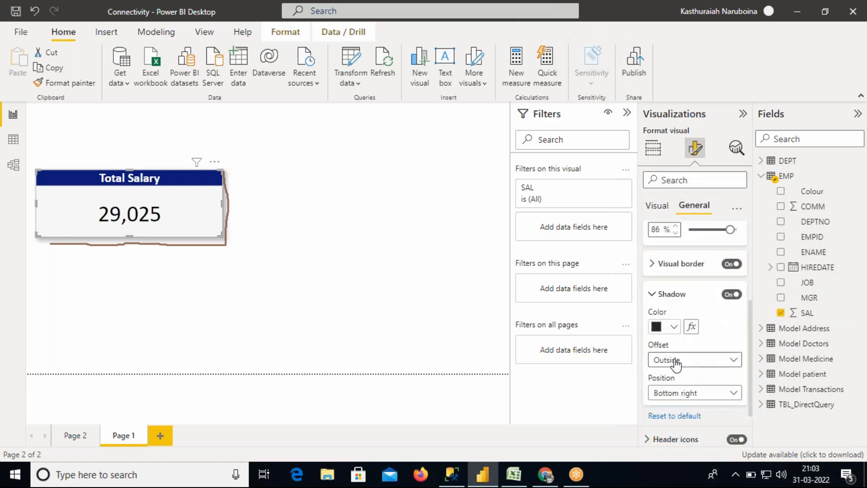
{"action": "left_click", "coordinate": [674, 361]}
{"action": "left_click", "coordinate": [672, 390]}
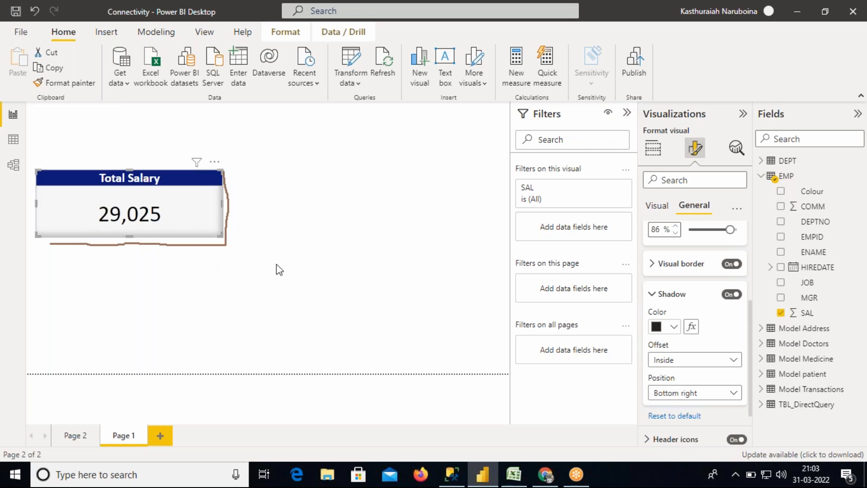
{"action": "left_click", "coordinate": [707, 360]}
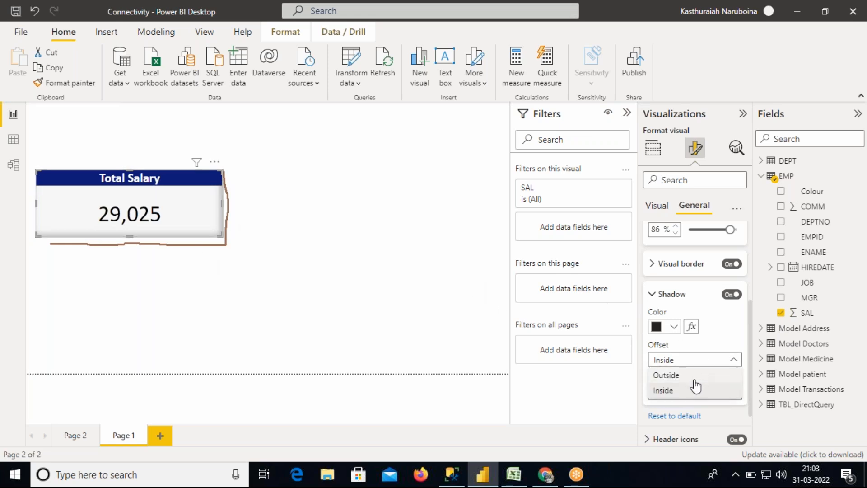
{"action": "left_click", "coordinate": [666, 375]}
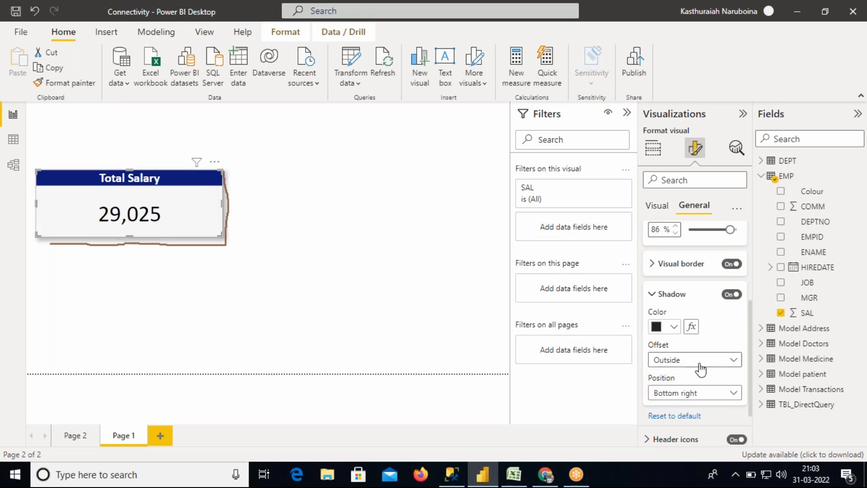
{"action": "left_click", "coordinate": [699, 361]}
{"action": "left_click", "coordinate": [672, 391]}
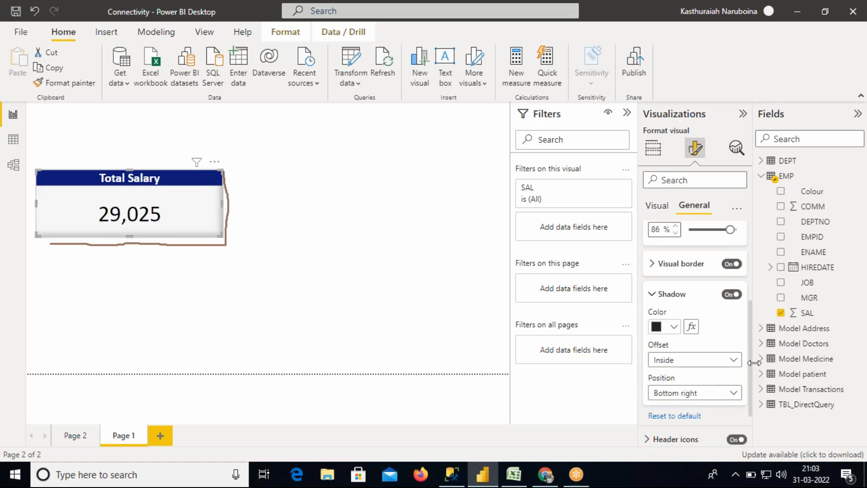
- Set the card shadow's position to Bottom left, and check the offset choices while keeping Inside
{"action": "left_click_drag", "start_coordinate": [752, 353], "coordinate": [751, 385]}
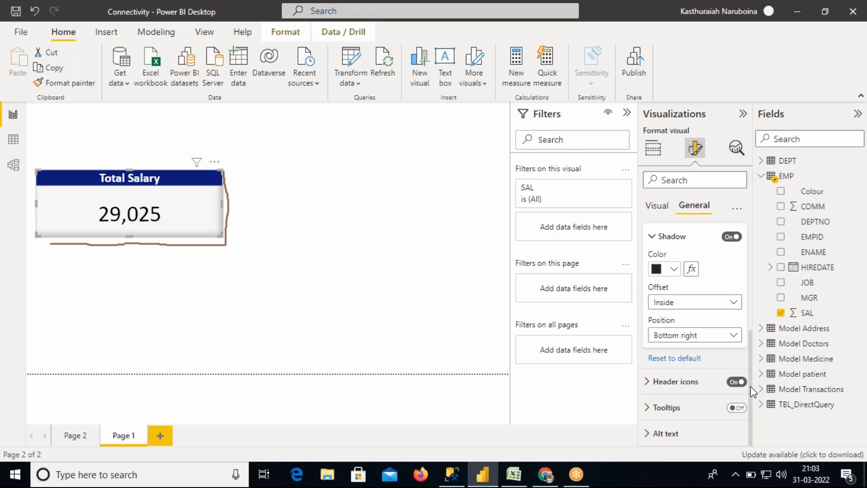
{"action": "left_click", "coordinate": [717, 339]}
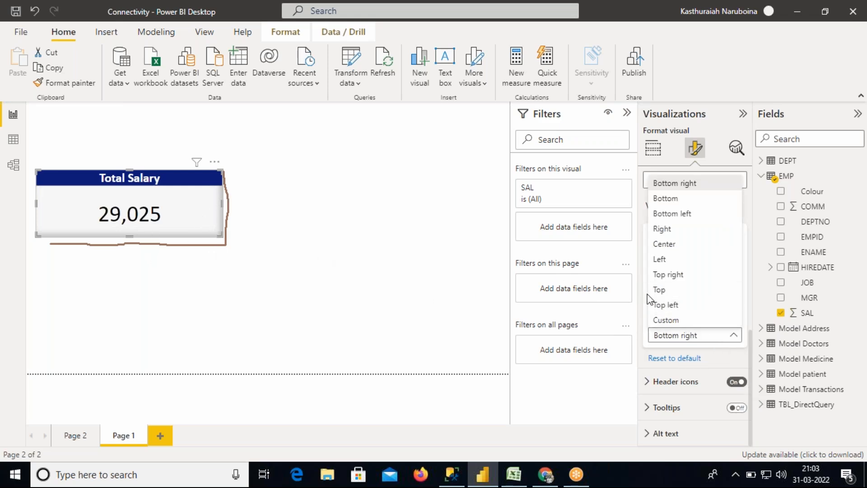
{"action": "left_click", "coordinate": [688, 213]}
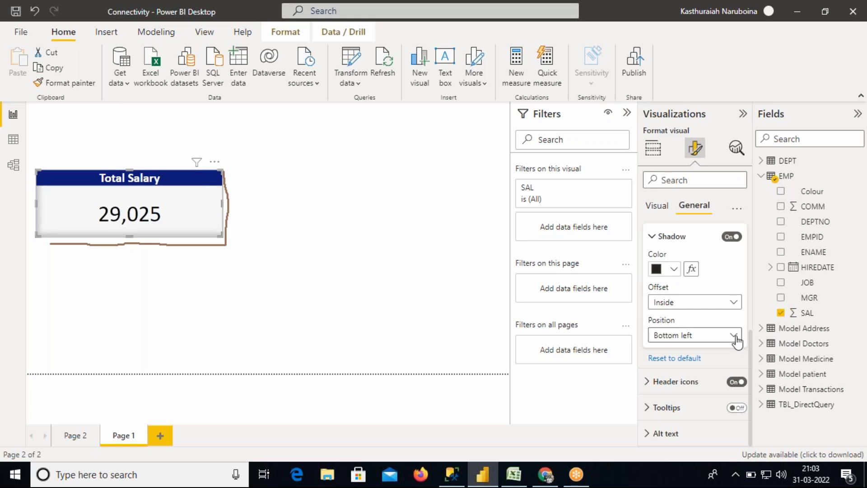
{"action": "left_click_drag", "start_coordinate": [752, 352], "coordinate": [753, 333]}
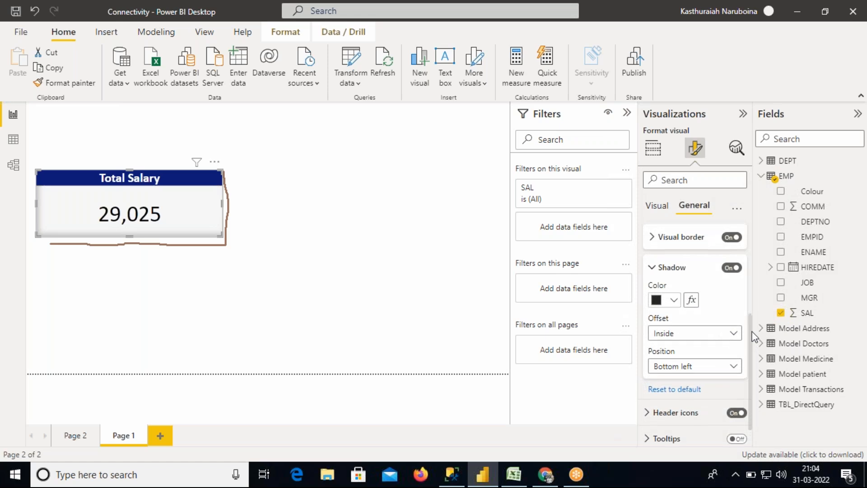
{"action": "left_click", "coordinate": [683, 333]}
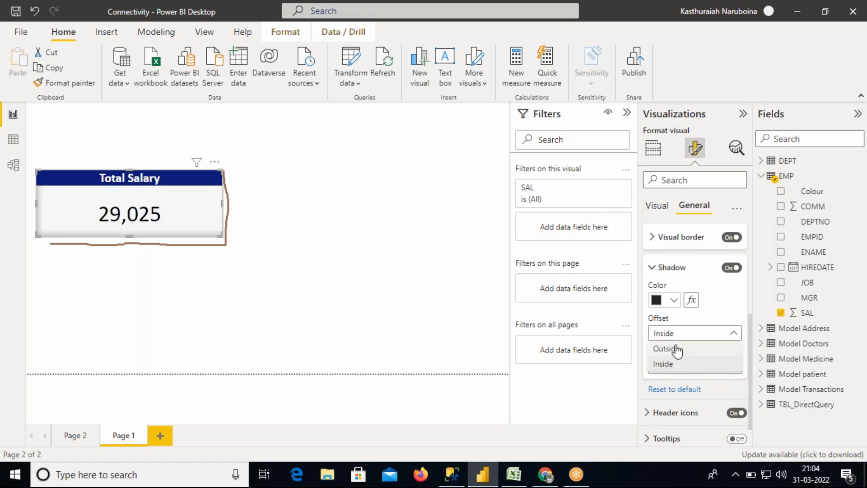
{"action": "left_click", "coordinate": [733, 309]}
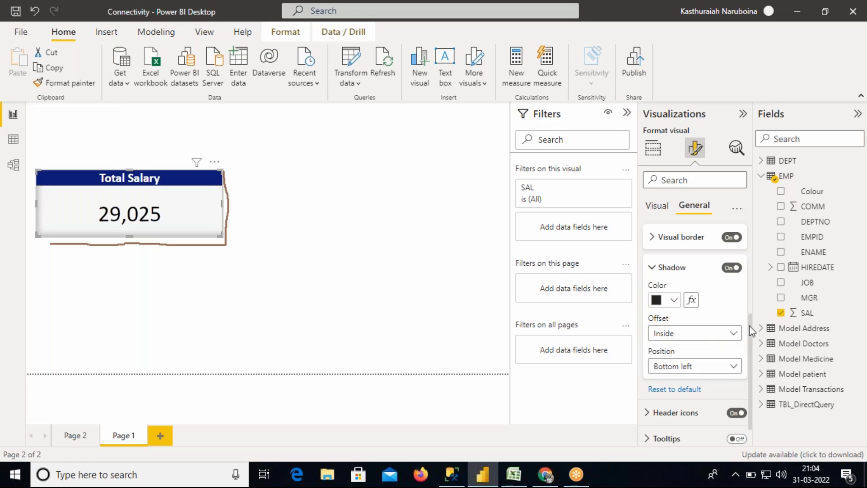
- Try the Center position for the card's shadow, and set the position to Bottom right
{"action": "scroll", "coordinate": [719, 355], "scroll_direction": "down", "scroll_amount": 1}
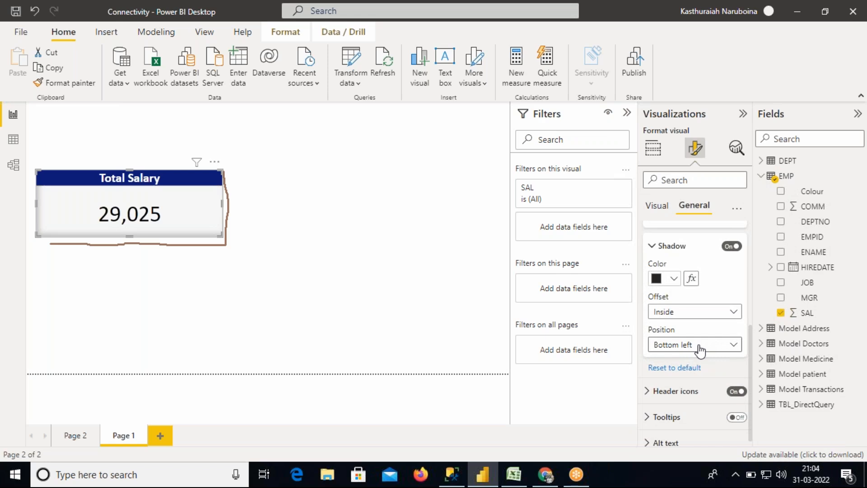
{"action": "left_click", "coordinate": [701, 348]}
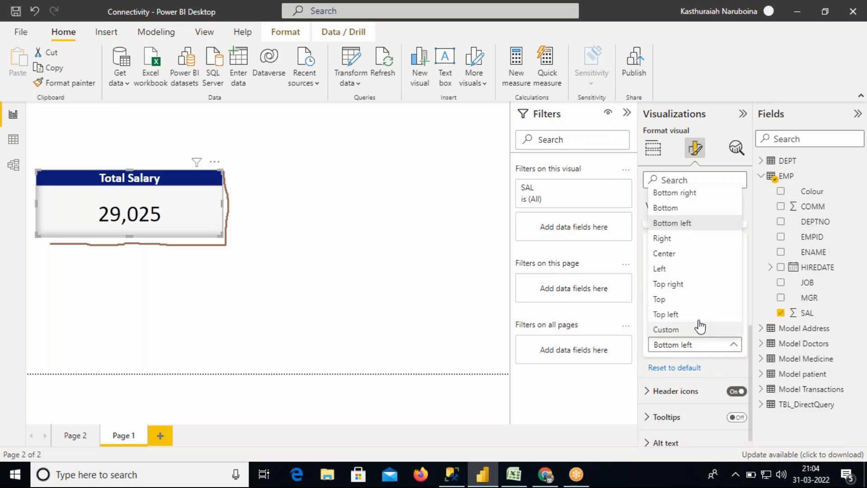
{"action": "left_click", "coordinate": [680, 257]}
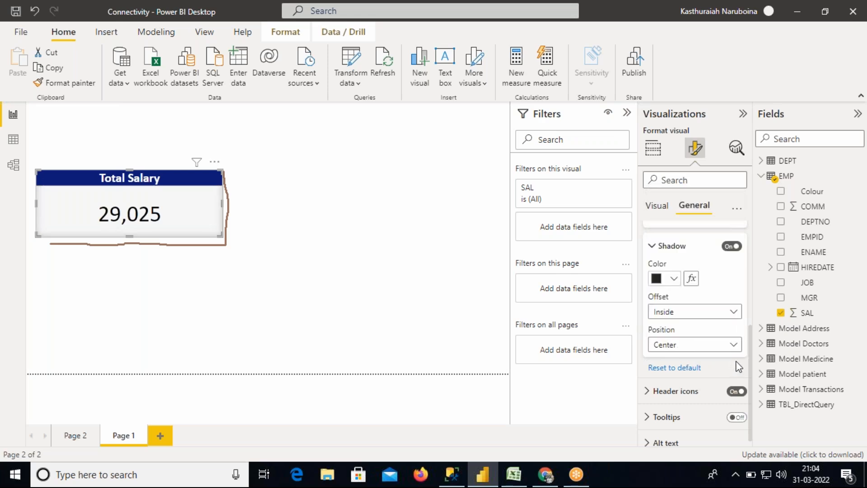
{"action": "left_click", "coordinate": [723, 345]}
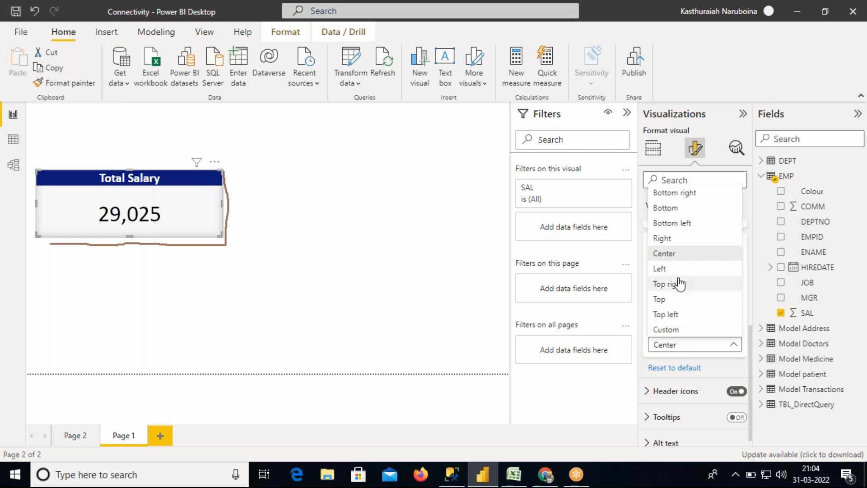
{"action": "left_click", "coordinate": [677, 193]}
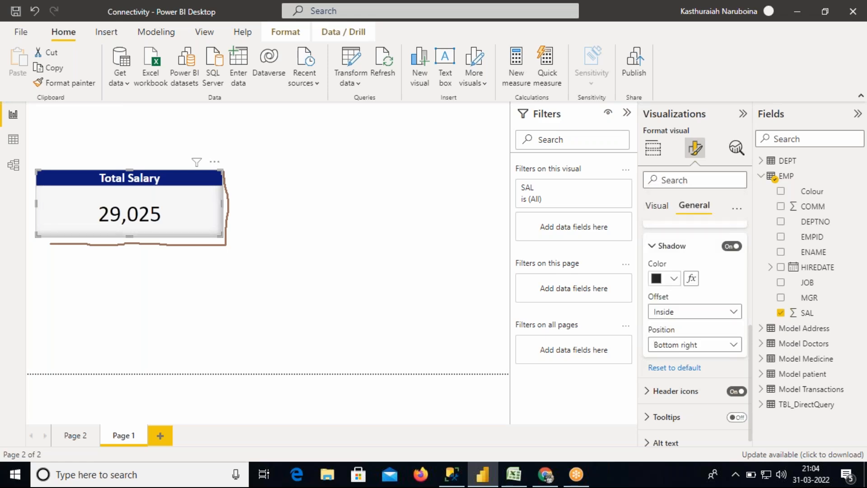
{"action": "left_click_drag", "start_coordinate": [751, 348], "coordinate": [752, 310]}
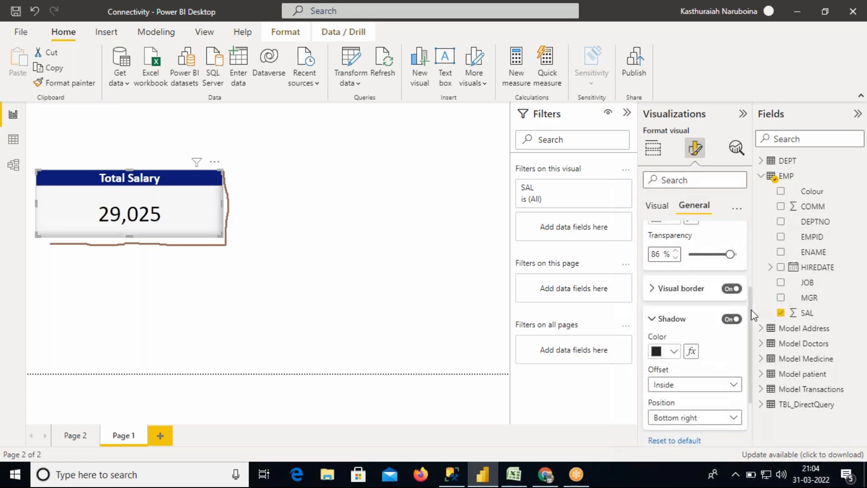
- Collapse the Shadow, Background and Effects settings of the Total Salary card
{"action": "left_click", "coordinate": [655, 320]}
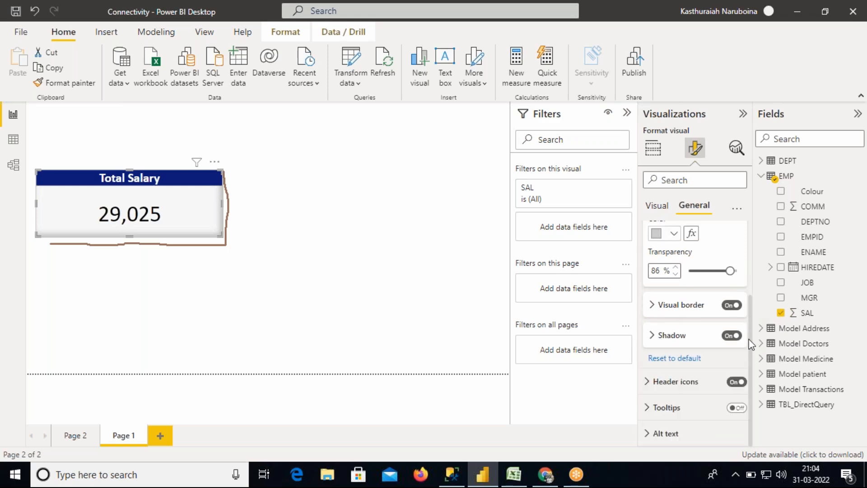
{"action": "left_click_drag", "start_coordinate": [752, 321], "coordinate": [749, 277]}
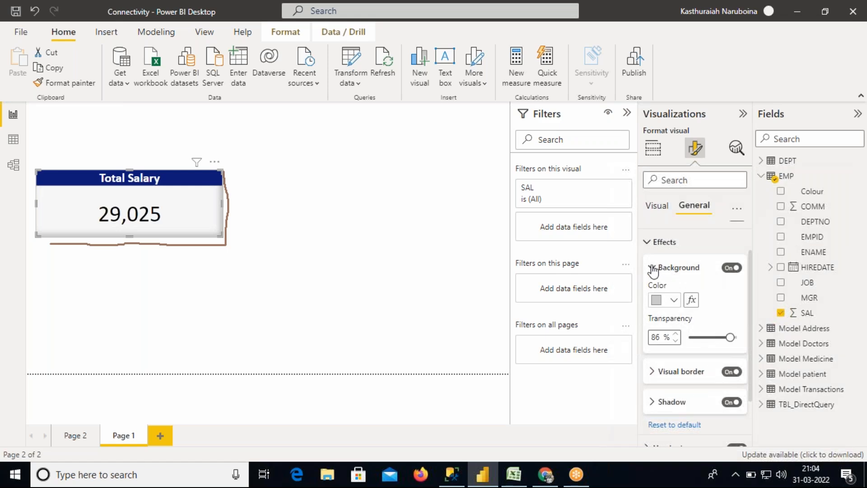
{"action": "left_click", "coordinate": [653, 270]}
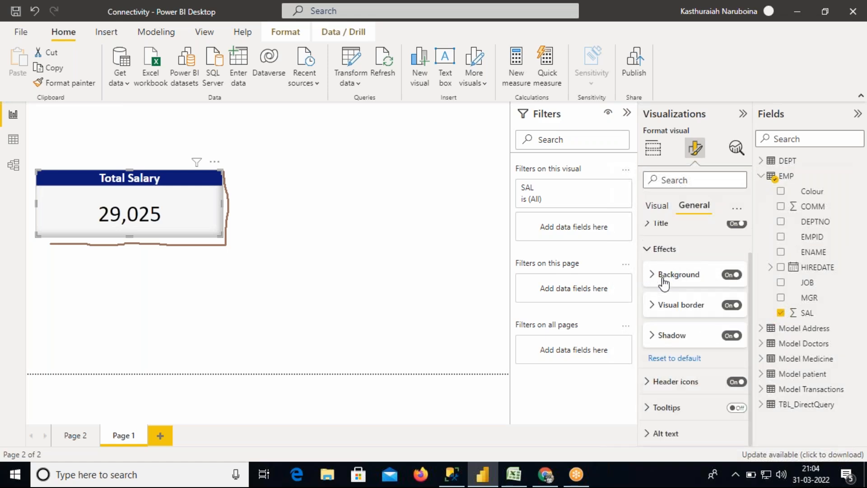
{"action": "left_click", "coordinate": [649, 251]}
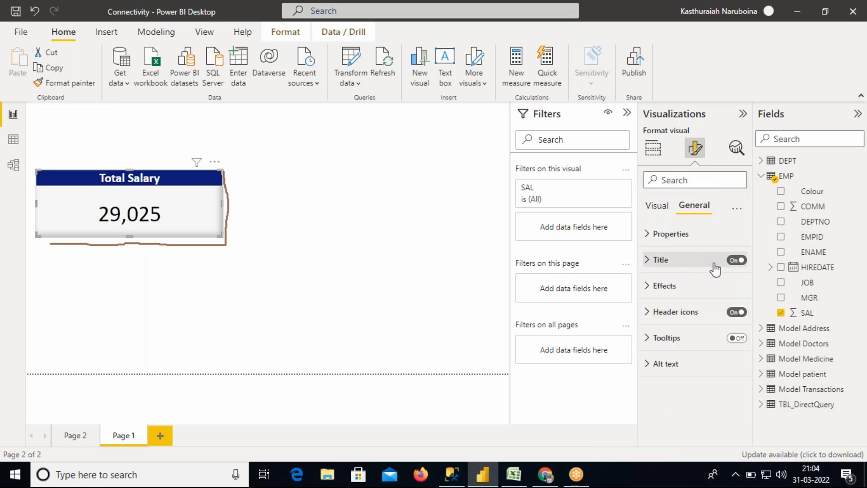
- Toggle the card's header icons off and back on, and set their background color to dark blue
{"action": "left_click", "coordinate": [738, 319]}
{"action": "left_click", "coordinate": [738, 316]}
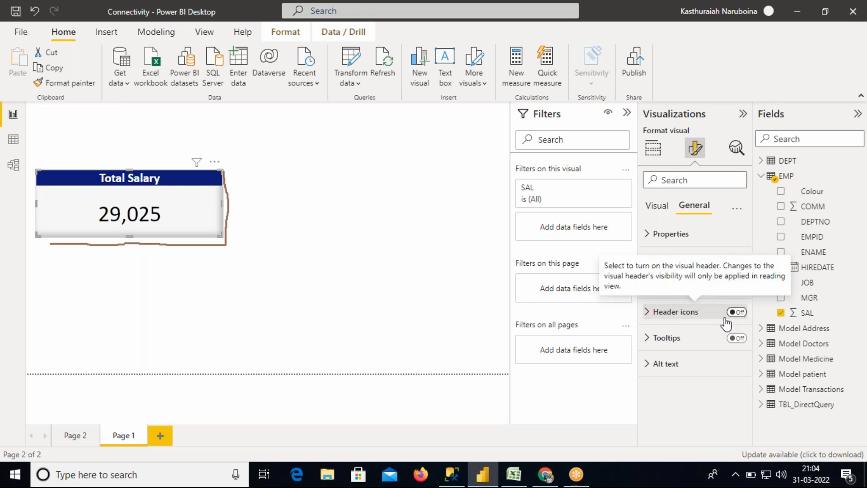
{"action": "left_click", "coordinate": [648, 313]}
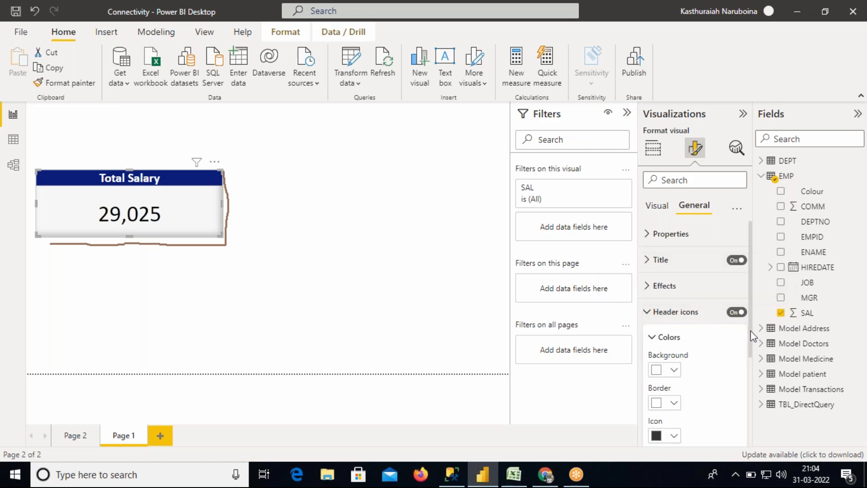
{"action": "scroll", "coordinate": [747, 367], "scroll_direction": "down", "scroll_amount": 2}
{"action": "scroll", "coordinate": [744, 389], "scroll_direction": "up", "scroll_amount": 1}
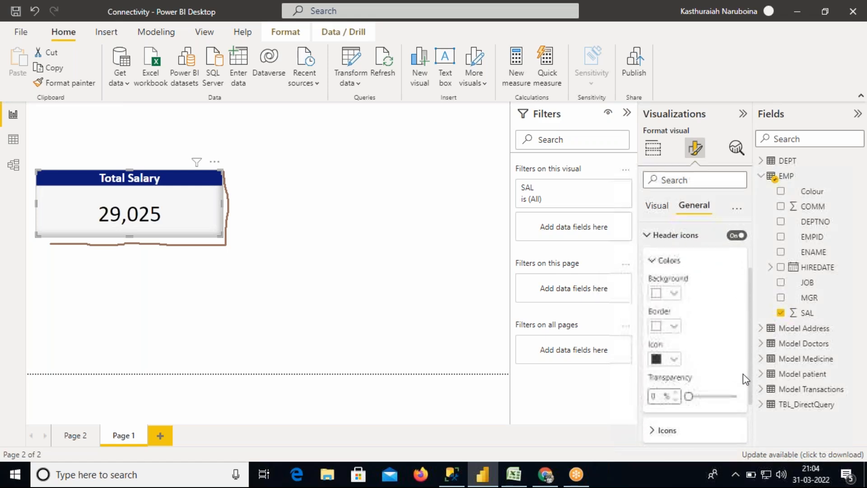
{"action": "left_click", "coordinate": [674, 297]}
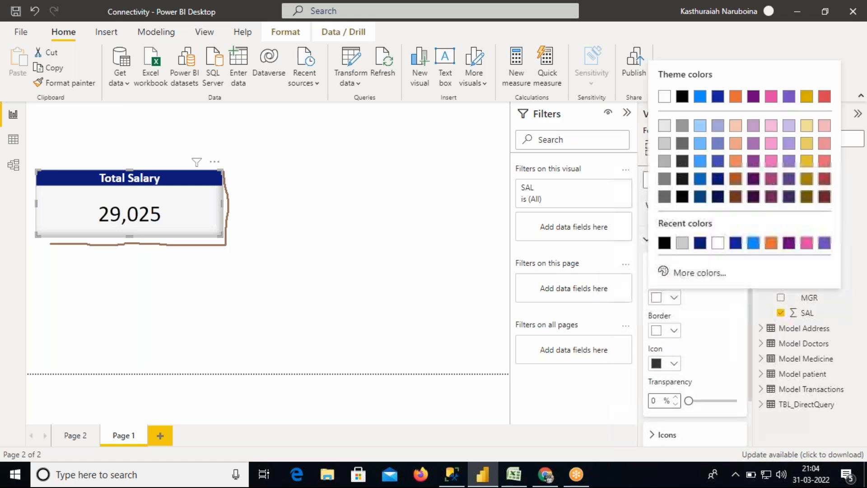
{"action": "left_click", "coordinate": [718, 179]}
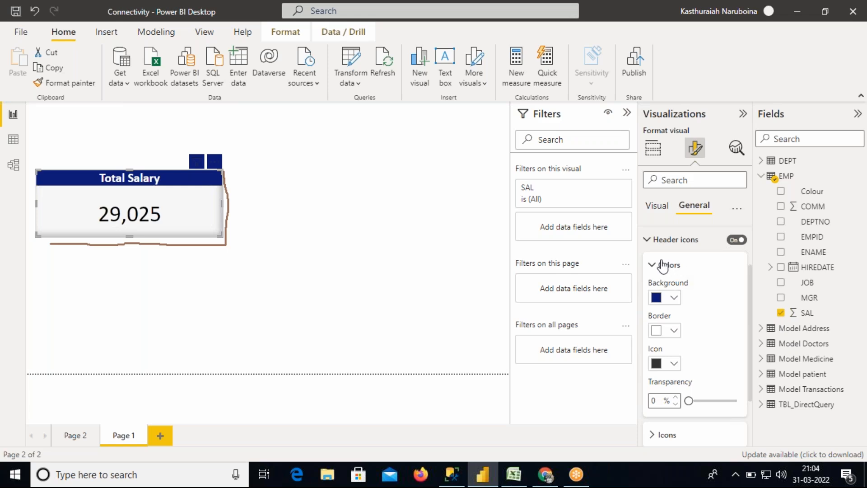
- Turn off the card's header icons, and reselect the card with its general format settings open
{"action": "left_click", "coordinate": [732, 242]}
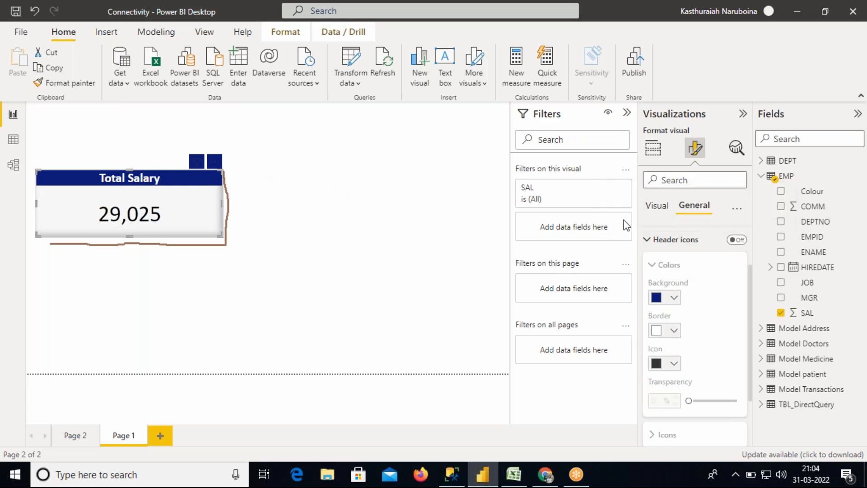
{"action": "left_click", "coordinate": [677, 240]}
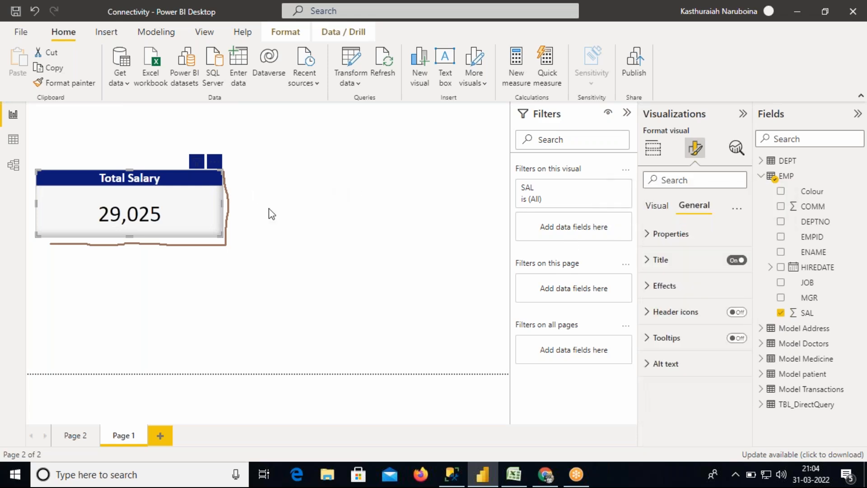
{"action": "left_click", "coordinate": [269, 208]}
{"action": "left_click", "coordinate": [212, 171]}
{"action": "mouse_move", "coordinate": [216, 164]}
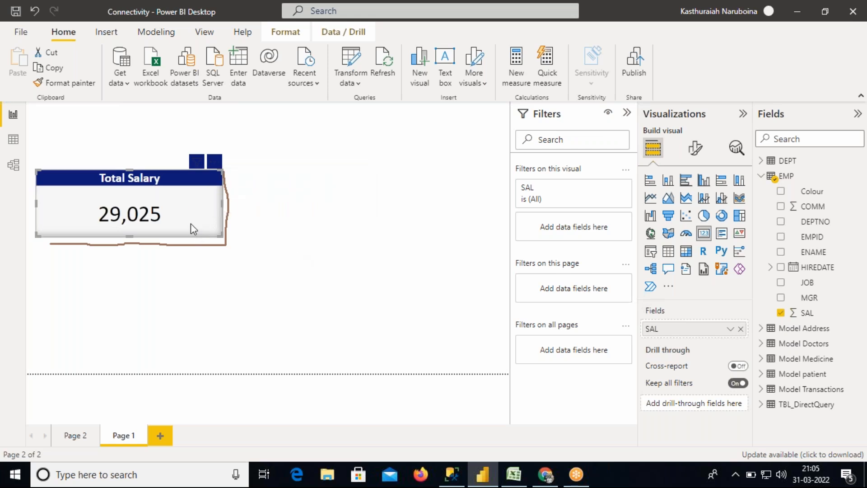
{"action": "left_click", "coordinate": [695, 149]}
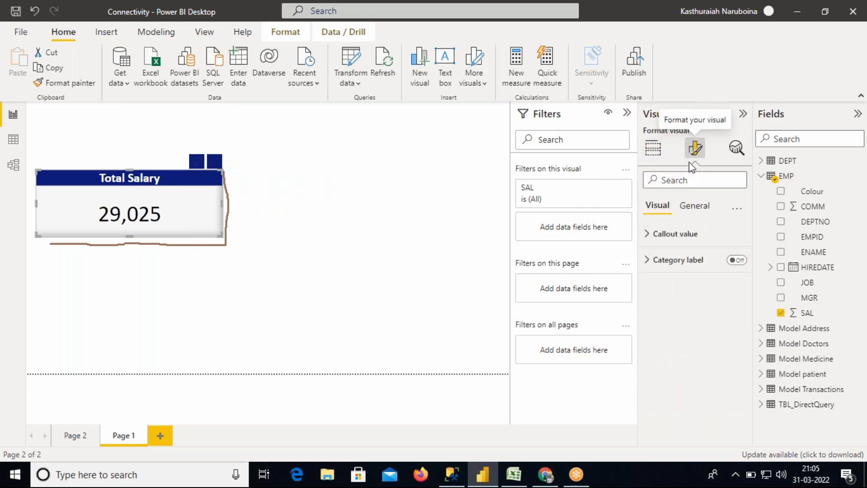
{"action": "left_click", "coordinate": [691, 206]}
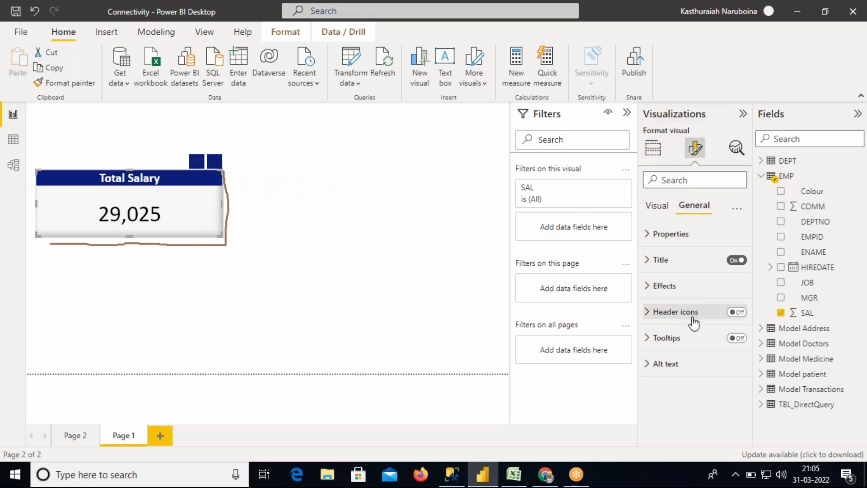
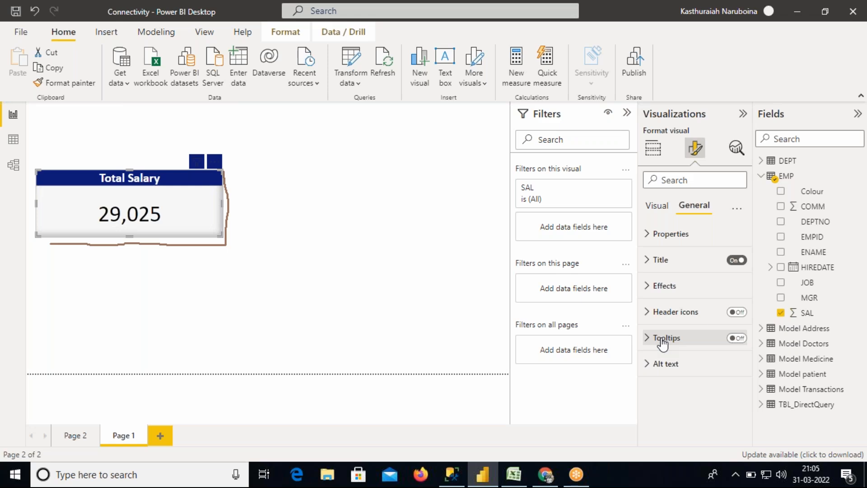
- Deselect the Total Salary card and view the default tooltip on its value
{"action": "mouse_move", "coordinate": [153, 210]}
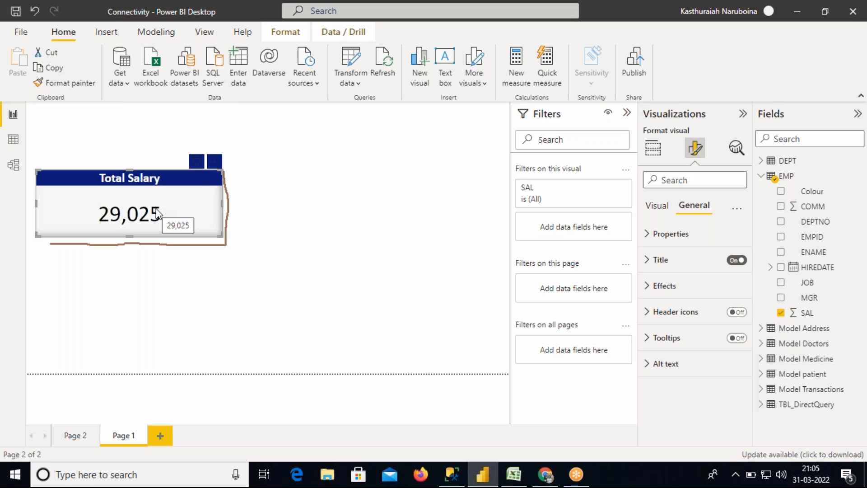
{"action": "left_click", "coordinate": [571, 11]}
{"action": "left_click", "coordinate": [570, 93]}
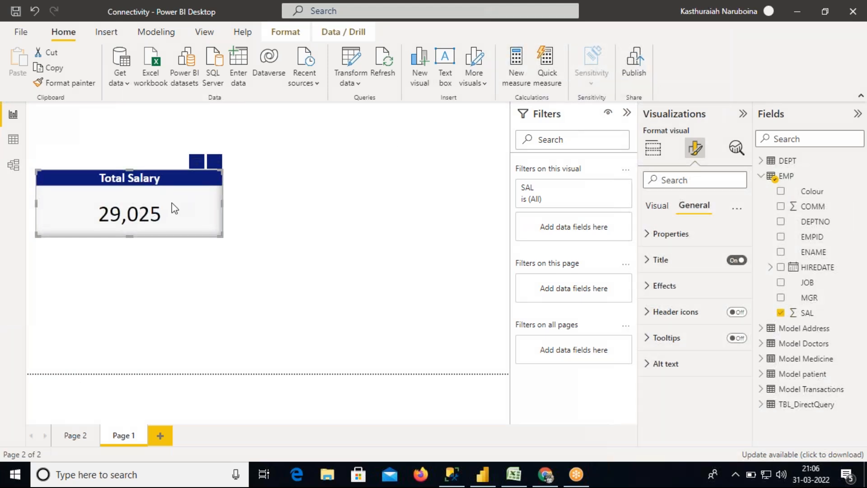
{"action": "left_click", "coordinate": [285, 214]}
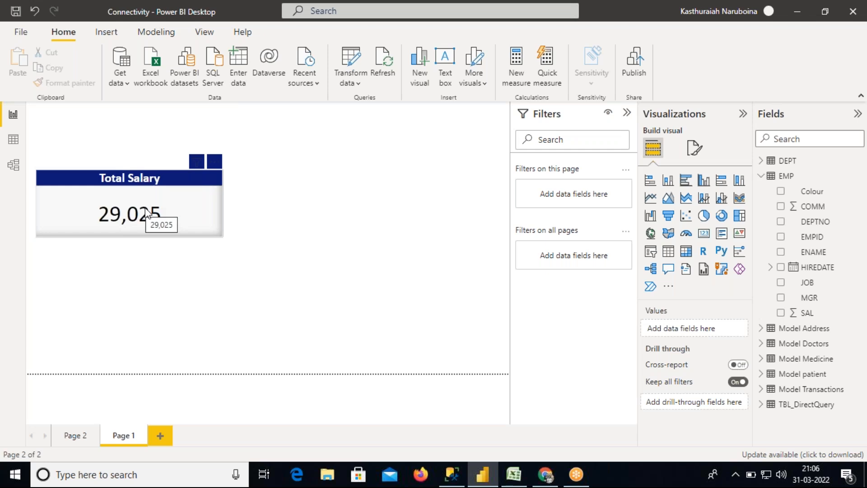
- Reselect the Total Salary card and turn on tooltips in its general format settings
{"action": "left_click", "coordinate": [162, 206]}
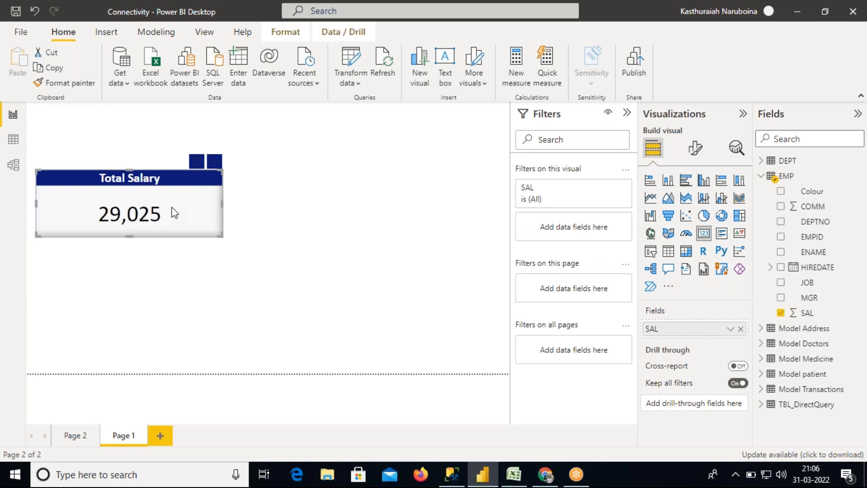
{"action": "left_click", "coordinate": [696, 148]}
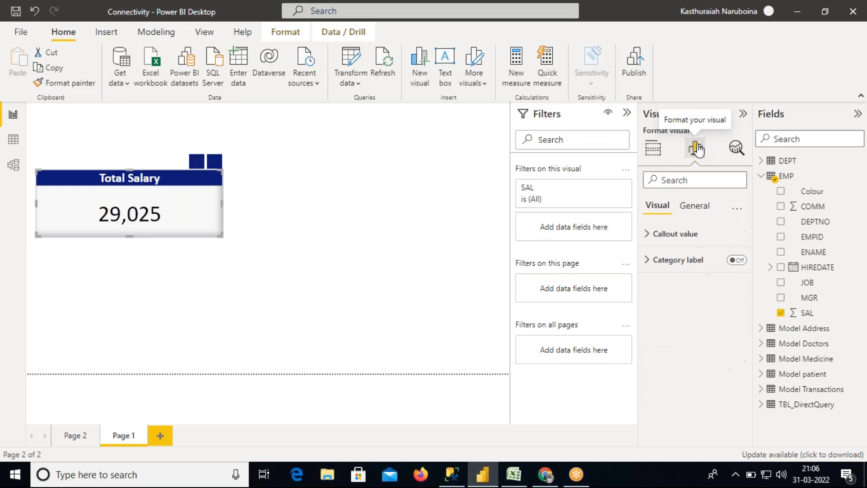
{"action": "left_click", "coordinate": [695, 209]}
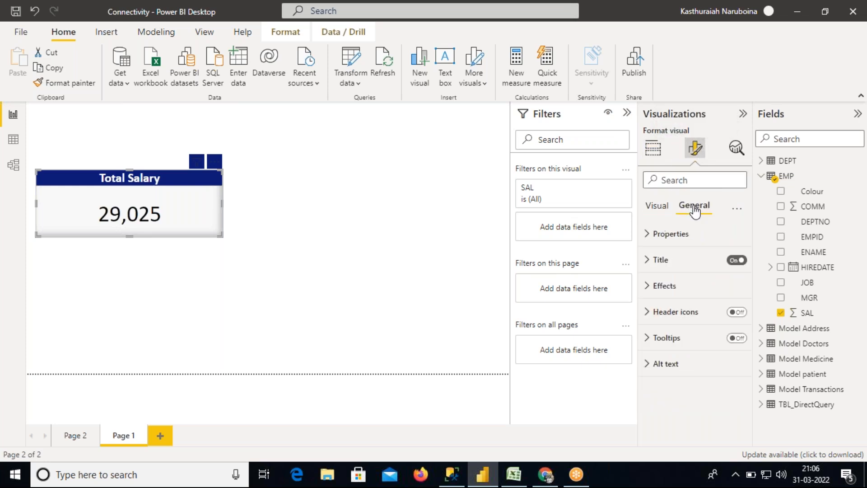
{"action": "left_click", "coordinate": [652, 342]}
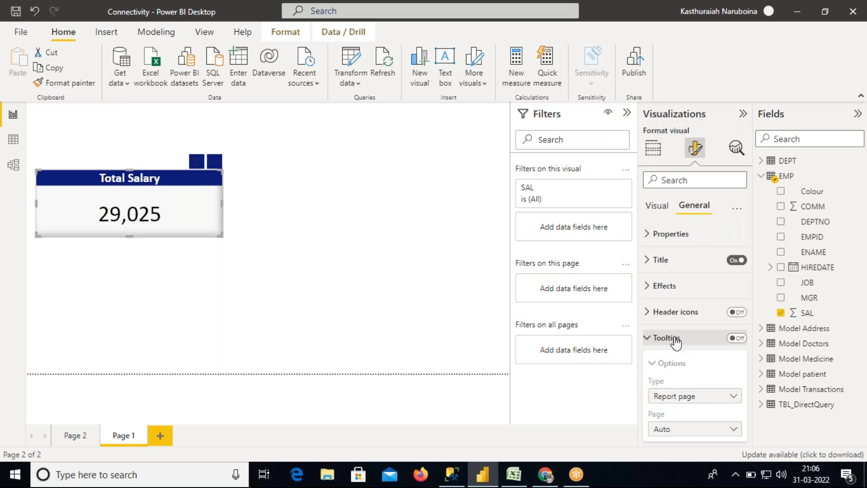
{"action": "left_click", "coordinate": [736, 340]}
{"action": "left_click_drag", "start_coordinate": [752, 335], "coordinate": [749, 402]}
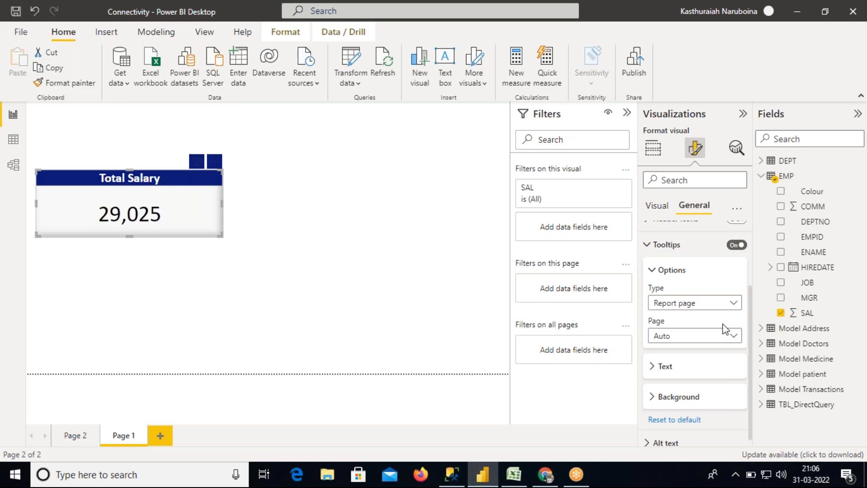
- Check the tooltip type and page choices while keeping Report page and Auto, and expand the tooltip text settings
{"action": "left_click", "coordinate": [723, 303]}
{"action": "left_click", "coordinate": [674, 333]}
{"action": "left_click", "coordinate": [677, 335]}
{"action": "left_click", "coordinate": [716, 344]}
{"action": "left_click", "coordinate": [683, 366]}
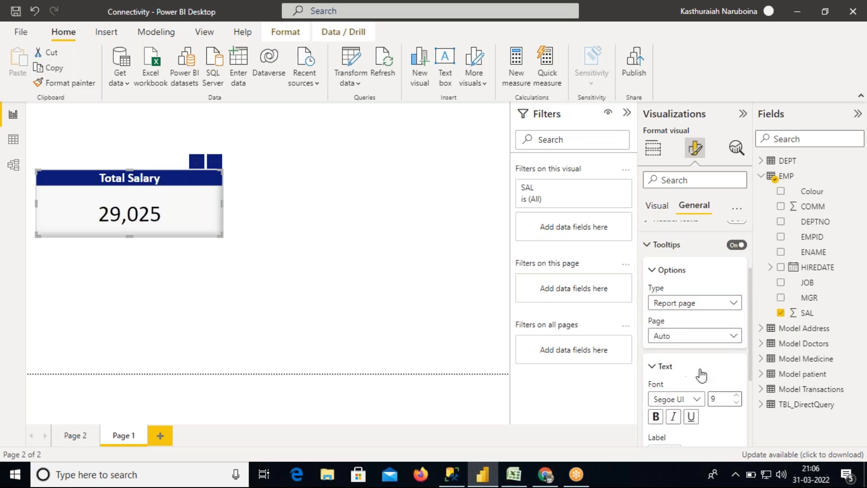
{"action": "left_click_drag", "start_coordinate": [748, 351], "coordinate": [749, 326]}
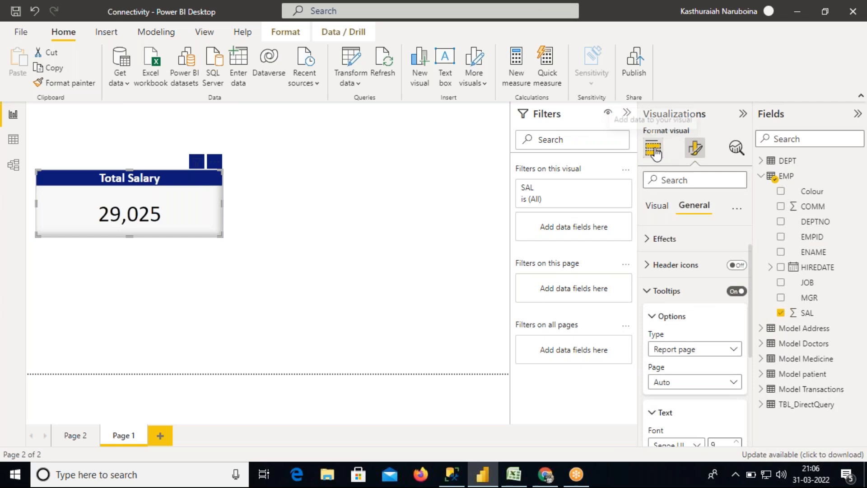
- Move the Total Salary card to the left edge of the report page and narrow its width
{"action": "left_click", "coordinate": [653, 147]}
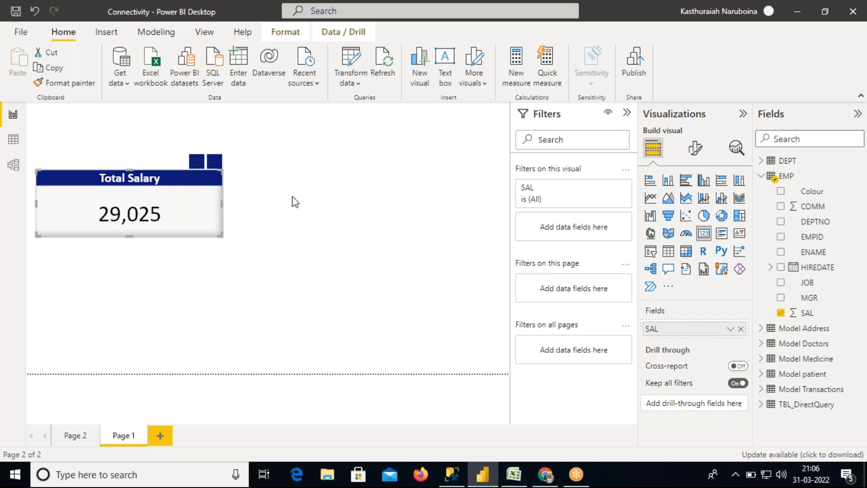
{"action": "left_click", "coordinate": [298, 181]}
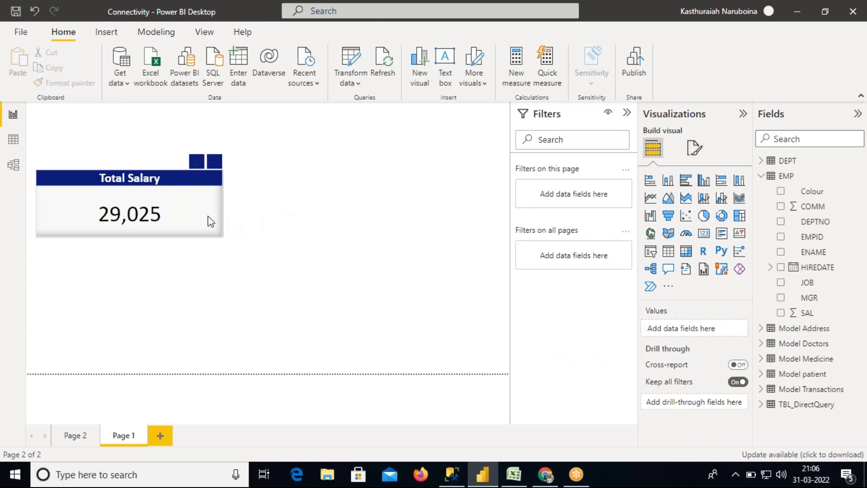
{"action": "left_click_drag", "start_coordinate": [209, 219], "coordinate": [195, 218]}
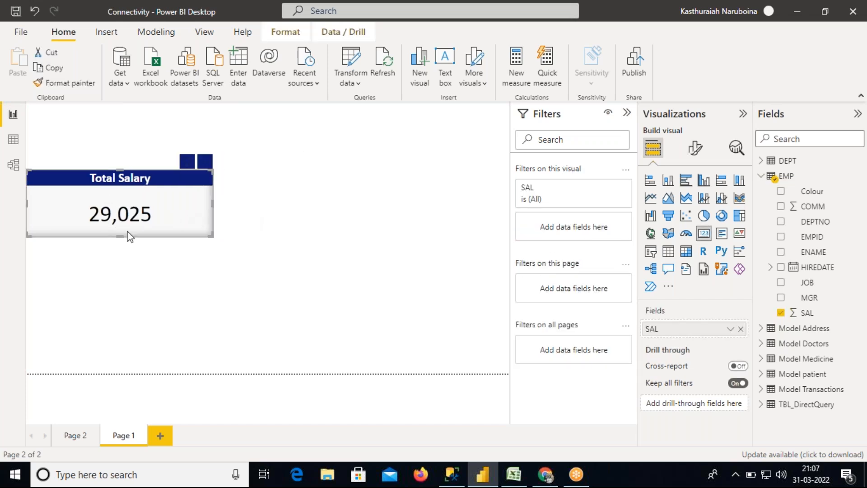
{"action": "left_click", "coordinate": [322, 242]}
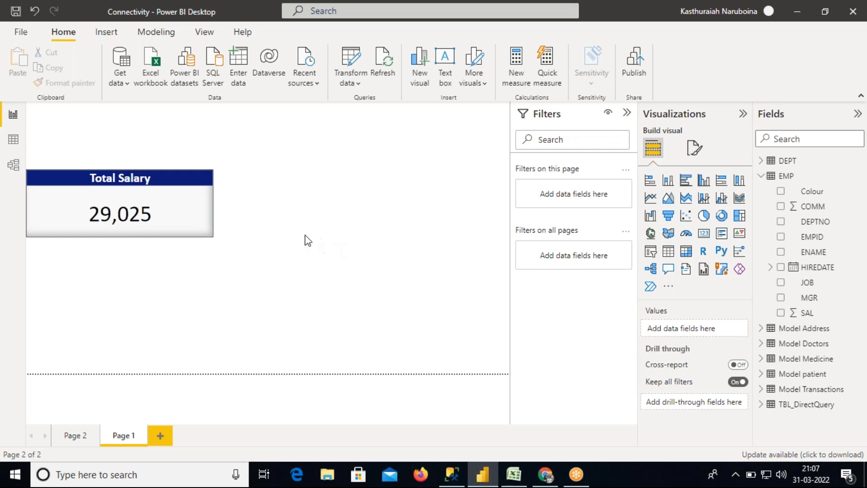
{"action": "left_click", "coordinate": [210, 208]}
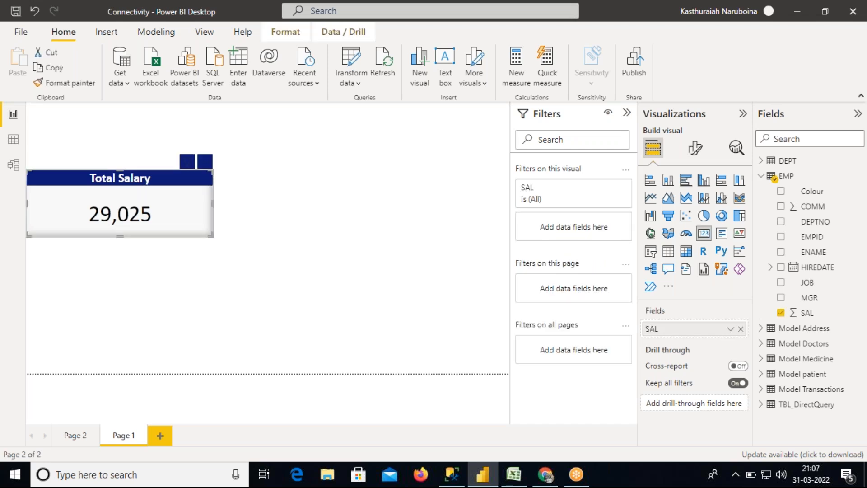
{"action": "left_click_drag", "start_coordinate": [212, 205], "coordinate": [181, 211]}
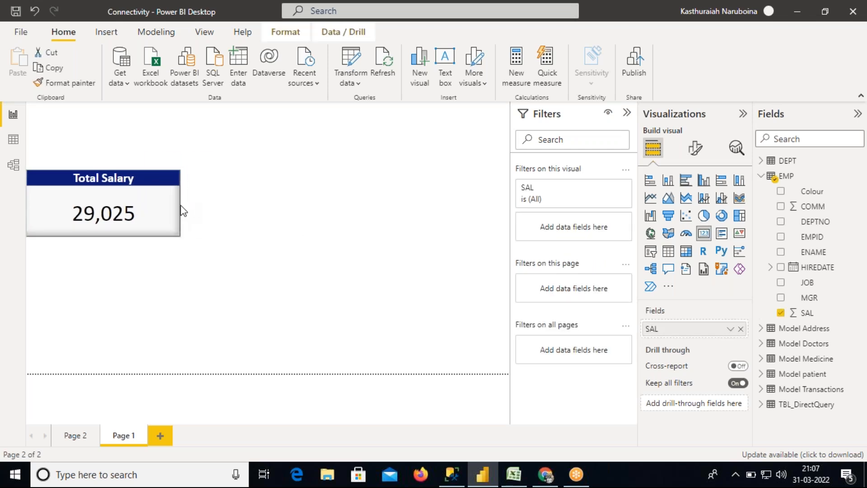
- Duplicate the Total Salary card beside the original and replace the copy's SAL field with COMM from EMP
{"action": "key", "text": "ctrl+c"}
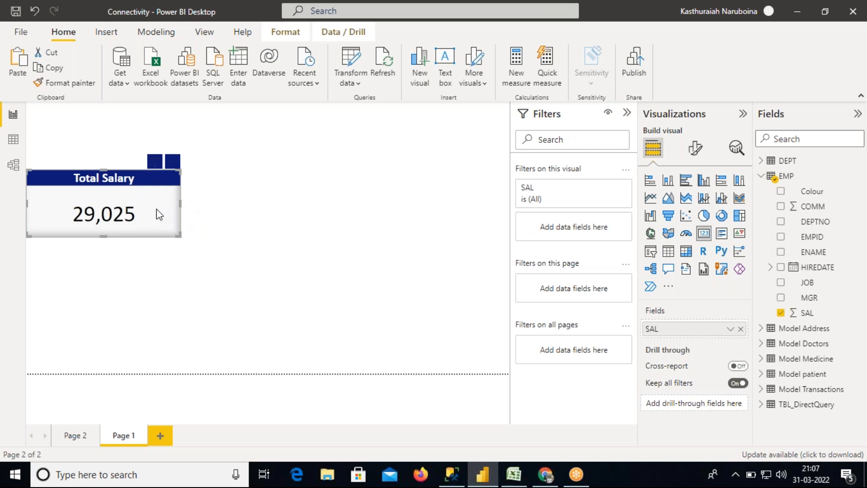
{"action": "key", "text": "ctrl+v"}
{"action": "left_click_drag", "start_coordinate": [157, 213], "coordinate": [305, 204]}
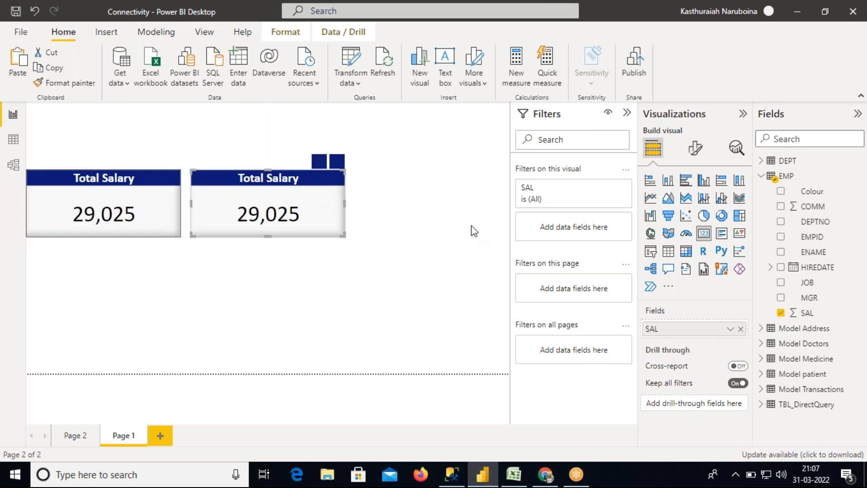
{"action": "left_click", "coordinate": [740, 329]}
{"action": "left_click_drag", "start_coordinate": [825, 209], "coordinate": [716, 324]}
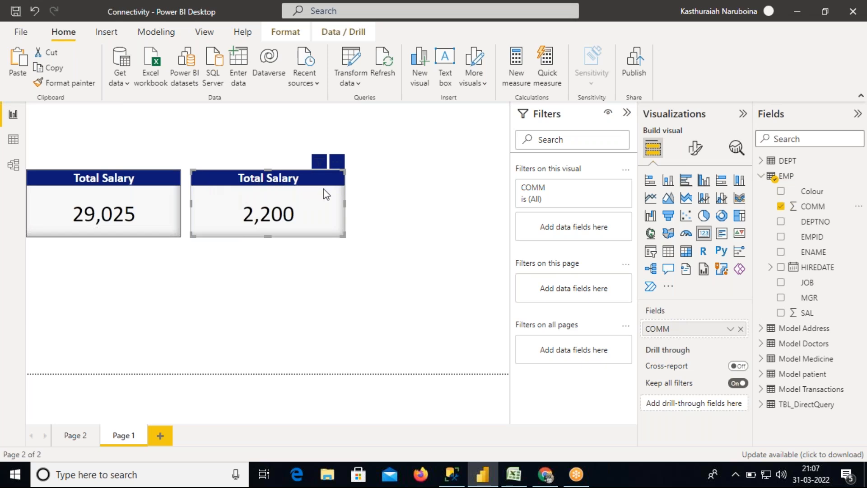
- Change the title text of the COMM card to "Total Comm"
{"action": "left_click", "coordinate": [696, 149]}
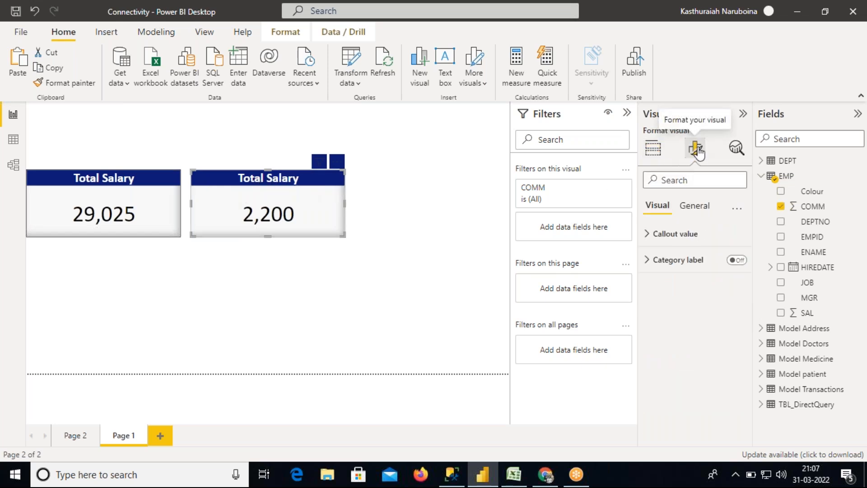
{"action": "left_click", "coordinate": [696, 207]}
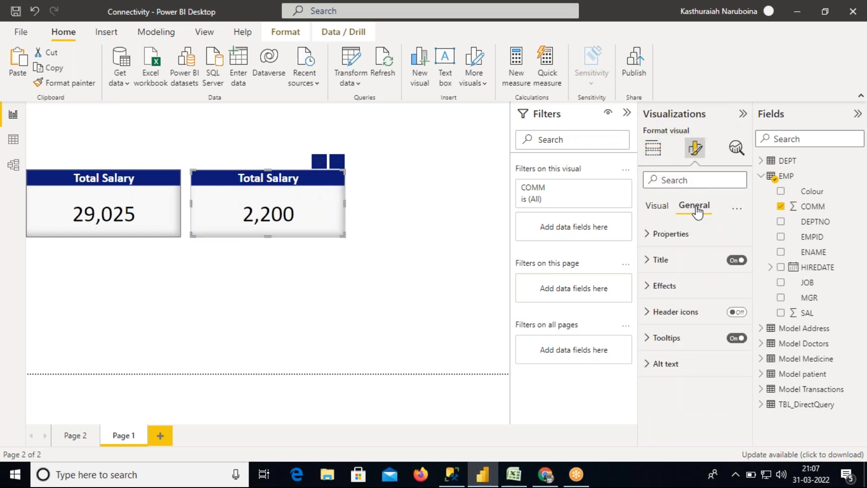
{"action": "left_click", "coordinate": [651, 261]}
{"action": "left_click_drag", "start_coordinate": [695, 302], "coordinate": [674, 298]}
{"action": "type", "text": "Comm"}
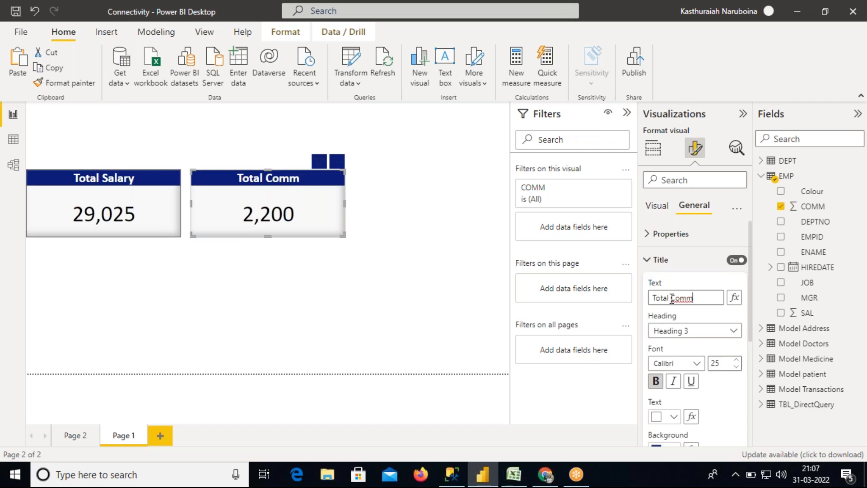
{"action": "left_click", "coordinate": [373, 289]}
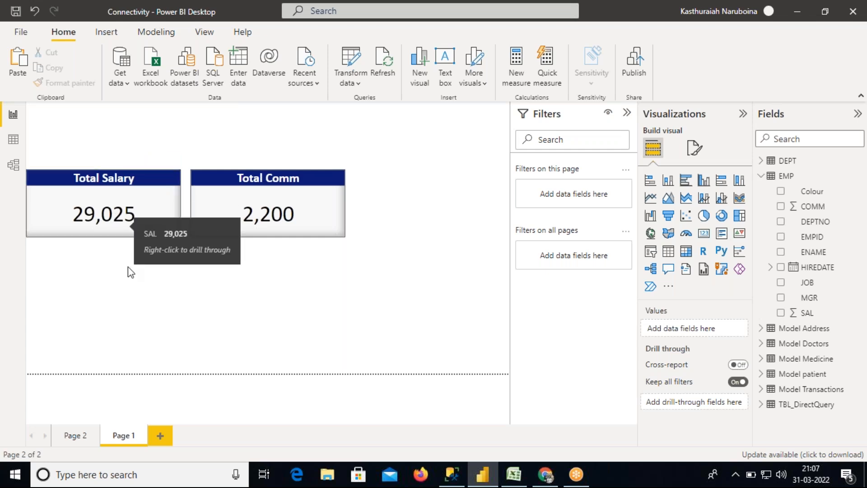
{"action": "right_click", "coordinate": [133, 226]}
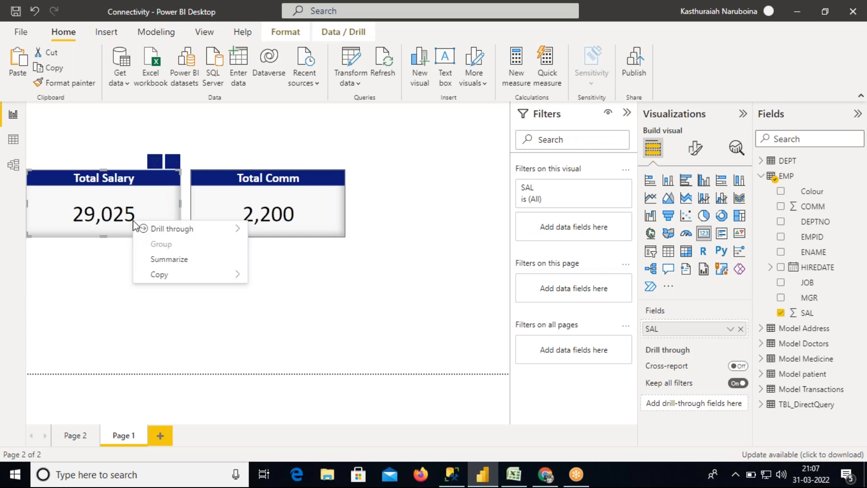
{"action": "left_click", "coordinate": [114, 247]}
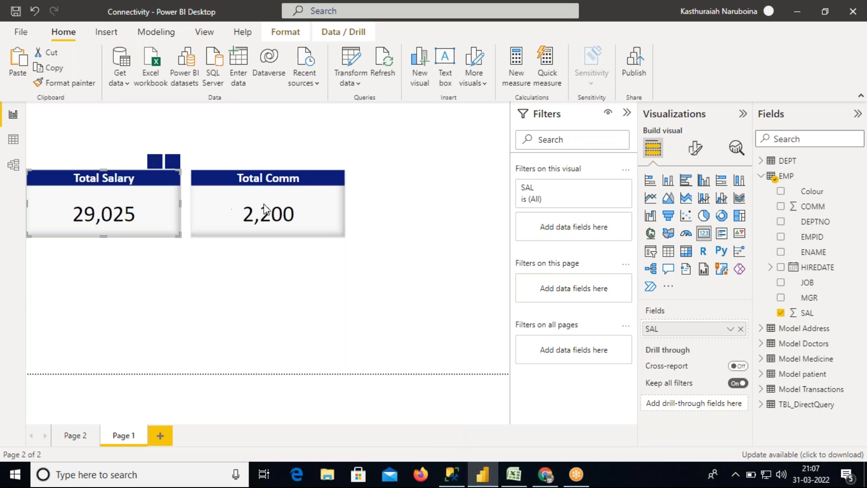
- Switch to SQL Server Management Studio and highlight the Card Visual and Multi Card comment lines in the query file
{"action": "left_click", "coordinate": [452, 475]}
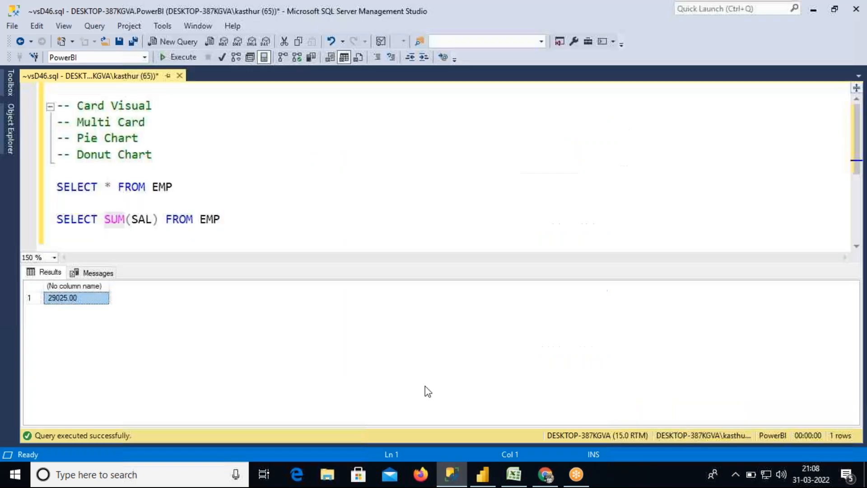
{"action": "mouse_move", "coordinate": [146, 122]}
{"action": "left_mouse_down"}
{"action": "mouse_move", "coordinate": [62, 122]}
{"action": "mouse_move", "coordinate": [59, 108]}
{"action": "mouse_move", "coordinate": [143, 123]}
{"action": "mouse_move", "coordinate": [153, 114]}
{"action": "left_mouse_up"}
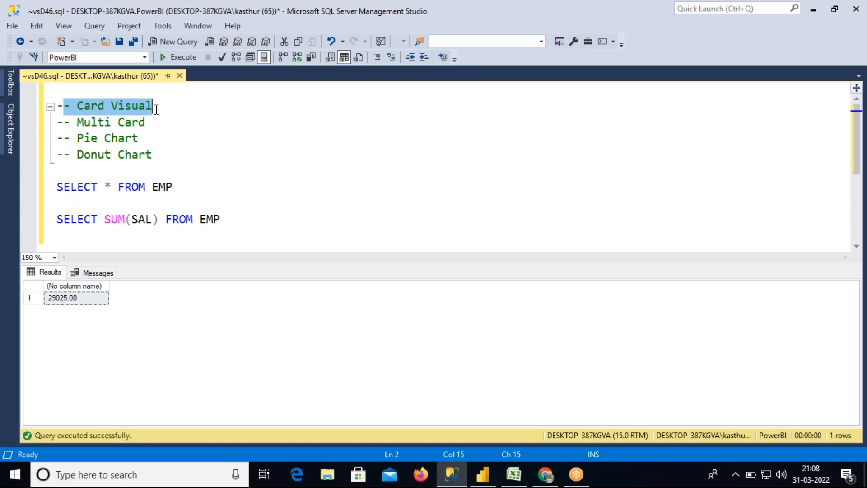
{"action": "mouse_move", "coordinate": [57, 122]}
{"action": "left_mouse_down"}
{"action": "mouse_move", "coordinate": [145, 123]}
{"action": "mouse_move", "coordinate": [152, 104]}
{"action": "mouse_move", "coordinate": [60, 108]}
{"action": "left_mouse_up"}
{"action": "left_click_drag", "start_coordinate": [57, 122], "coordinate": [151, 119]}
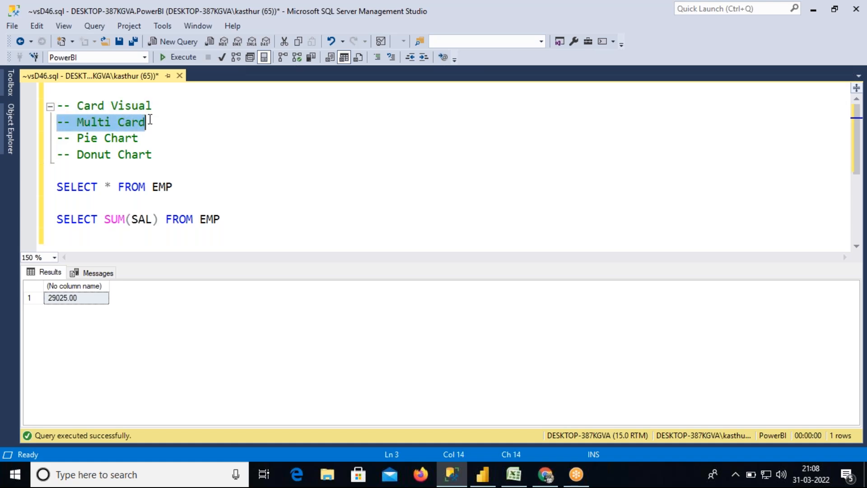
- Add the query SELECT SUM(COMM) FROM EMP below the SUM(SAL) query
{"action": "left_click", "coordinate": [240, 223]}
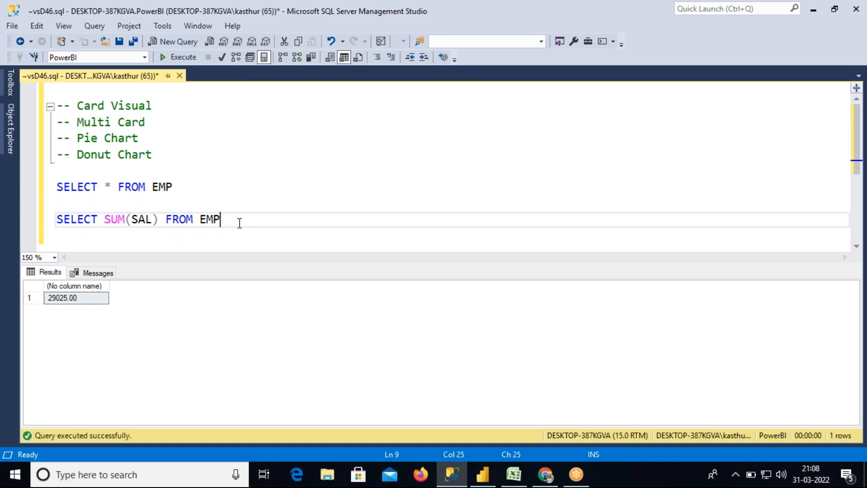
{"action": "key", "text": "Return"}
{"action": "key", "text": "Return"}
{"action": "type", "text": "select"}
{"action": "key", "text": "BackSpace"}
{"action": "key", "text": "BackSpace"}
{"action": "key", "text": "BackSpace"}
{"action": "key", "text": "BackSpace"}
{"action": "key", "text": "BackSpace"}
{"action": "key", "text": "BackSpace"}
{"action": "type", "text": "SELEC"}
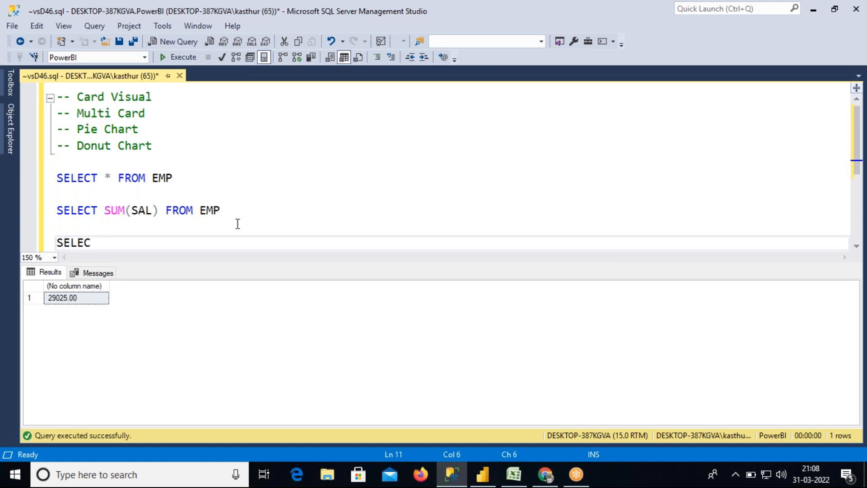
{"action": "type", "text": "T SUM("}
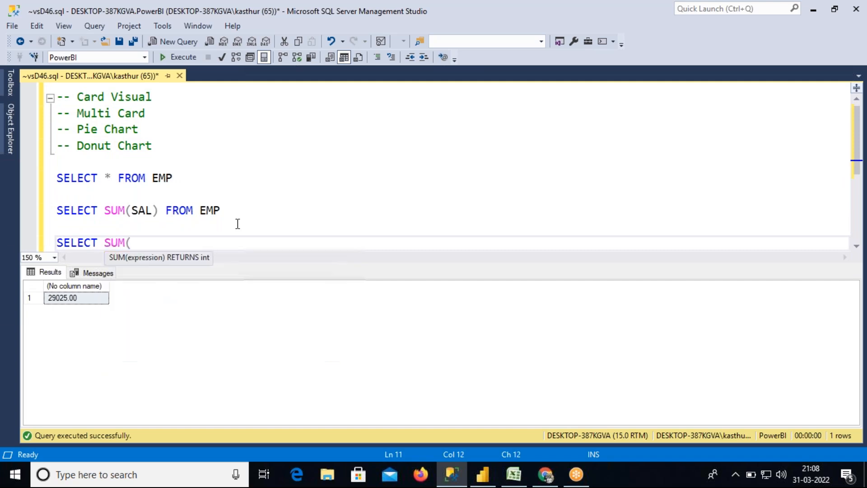
{"action": "type", "text": "COMM) FR"}
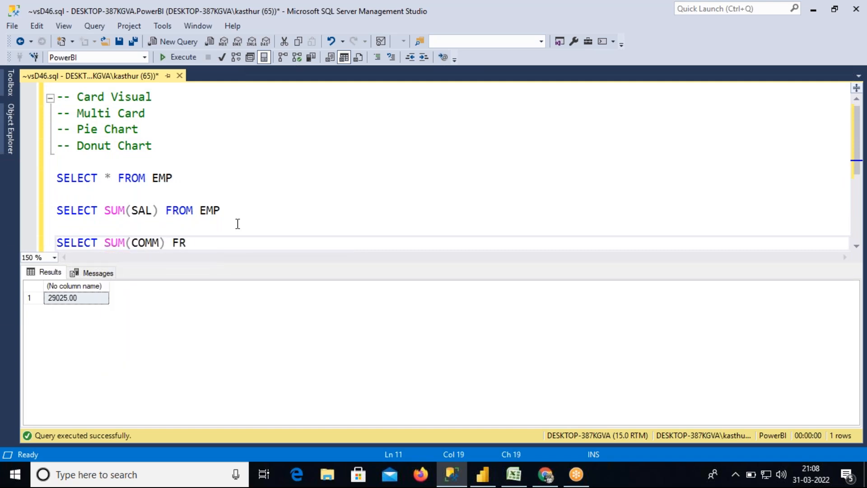
{"action": "type", "text": "OM EMP"}
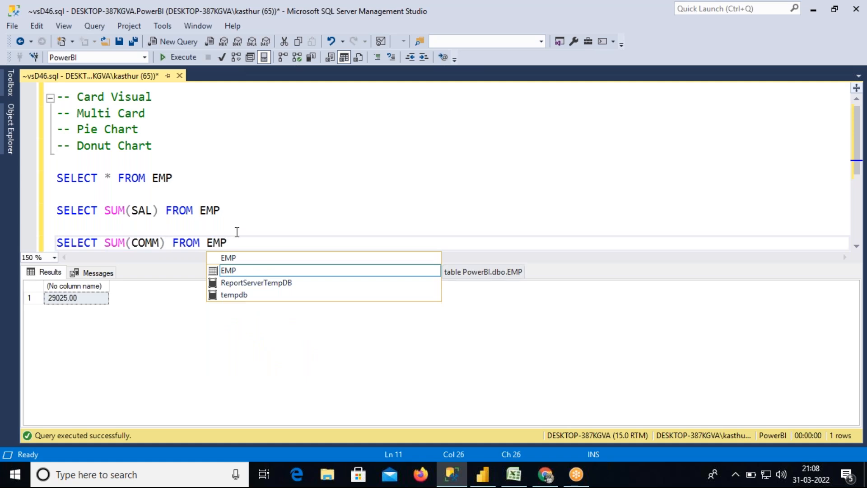
- Run the SUM(SAL) and SUM(COMM) queries together and check both results against the report cards
{"action": "key", "text": "shift+Up"}
{"action": "key", "text": "shift+Up"}
{"action": "key", "text": "F5"}
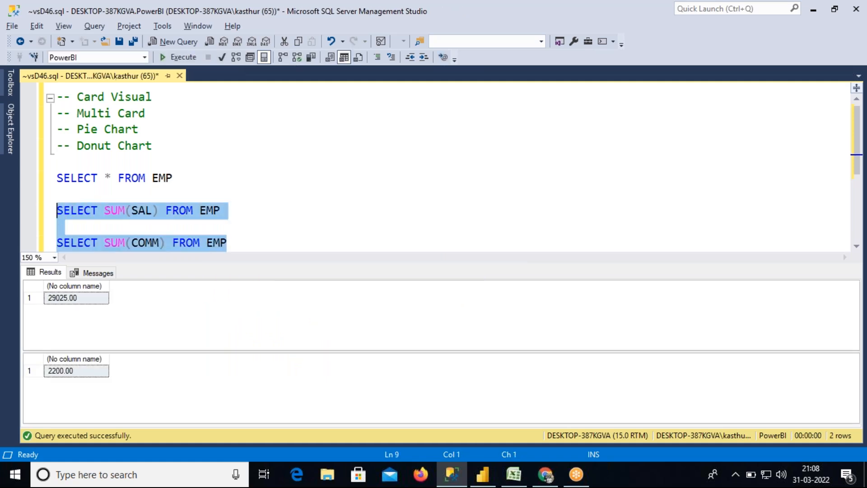
{"action": "left_click", "coordinate": [64, 301]}
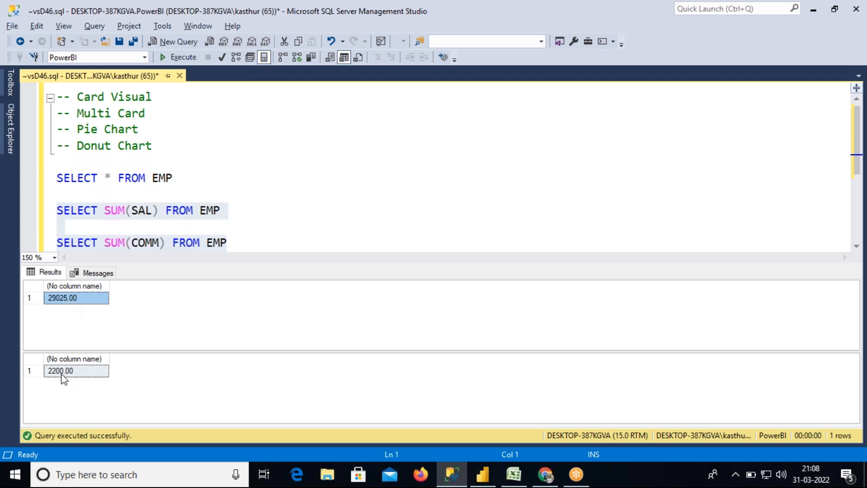
{"action": "left_click", "coordinate": [64, 373]}
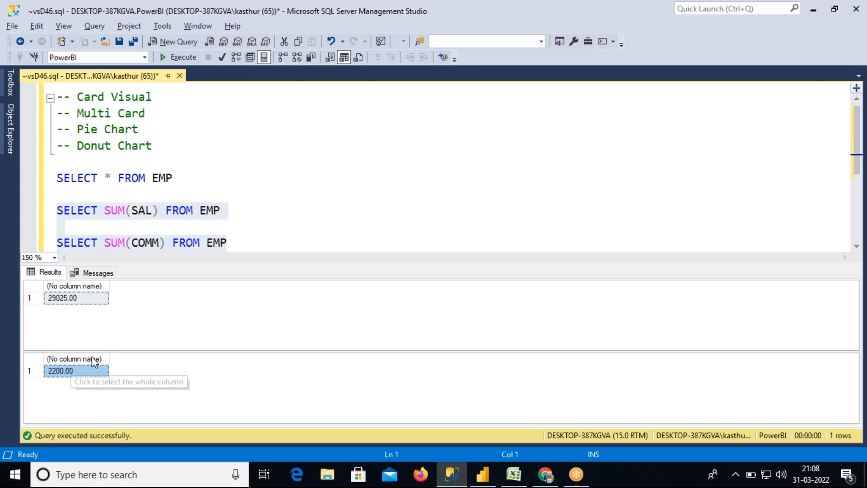
{"action": "left_click_drag", "start_coordinate": [106, 351], "coordinate": [106, 327]}
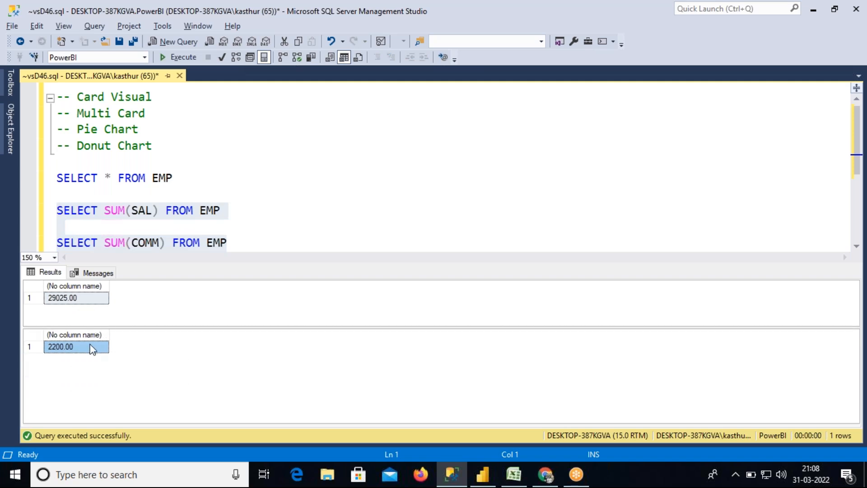
- Switch back to Power BI Desktop and move the Total Salary and Total Comm cards higher on the page, edge to edge
{"action": "left_click_drag", "start_coordinate": [76, 113], "coordinate": [153, 112]}
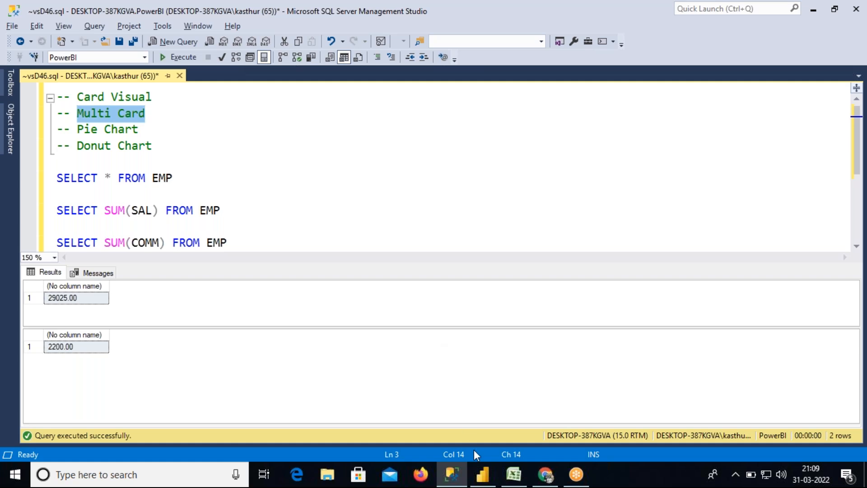
{"action": "left_click", "coordinate": [483, 474]}
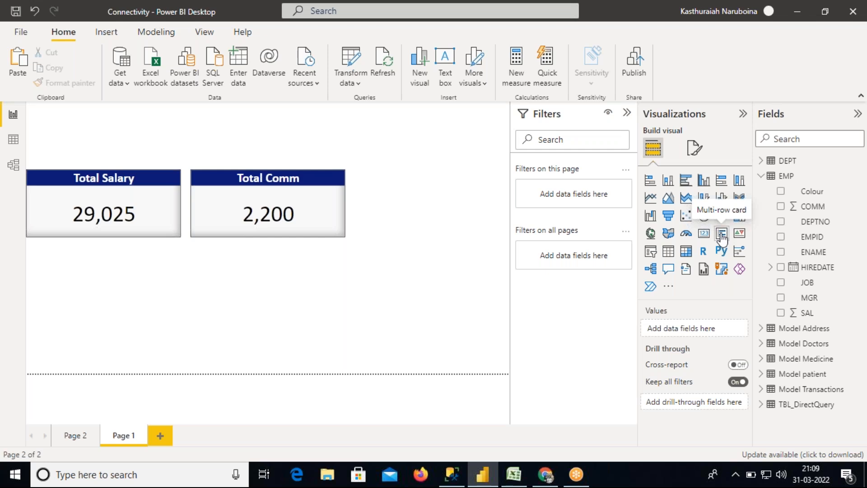
{"action": "left_click_drag", "start_coordinate": [101, 209], "coordinate": [91, 184]}
{"action": "left_click_drag", "start_coordinate": [237, 213], "coordinate": [239, 188]}
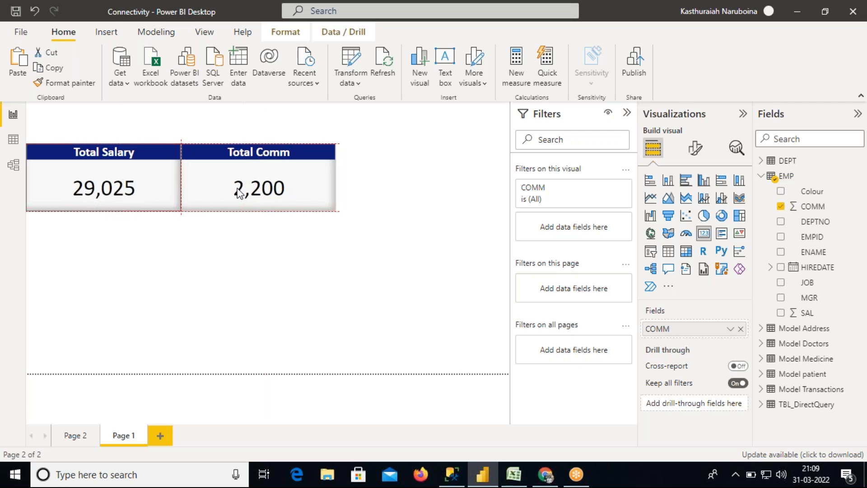
{"action": "left_click", "coordinate": [246, 248]}
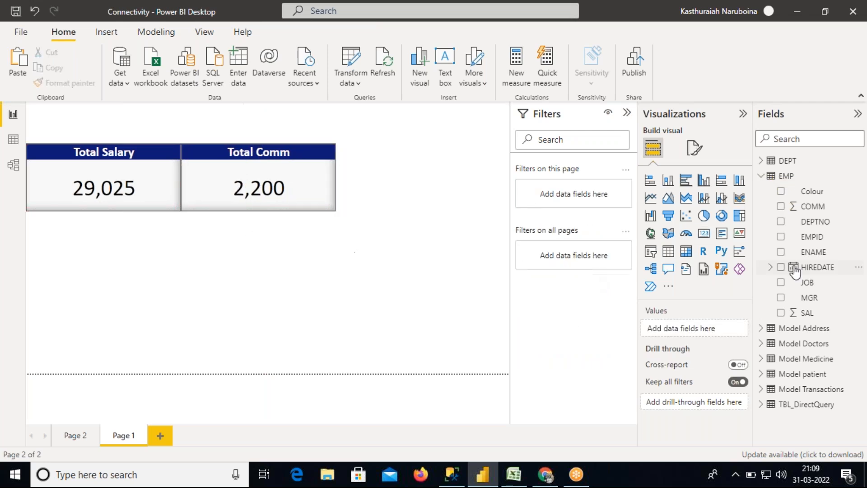
- Insert a multi-row card below the Total Salary card, made taller than the default, and add the SAL field to it
{"action": "left_click", "coordinate": [721, 233]}
{"action": "left_click_drag", "start_coordinate": [101, 282], "coordinate": [101, 307]}
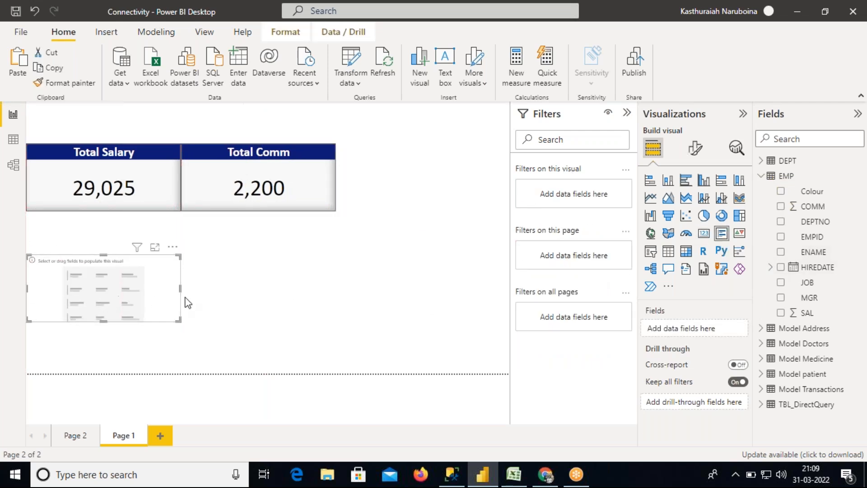
{"action": "mouse_move", "coordinate": [180, 288]}
{"action": "left_mouse_down"}
{"action": "mouse_move", "coordinate": [244, 290]}
{"action": "mouse_move", "coordinate": [172, 292]}
{"action": "mouse_move", "coordinate": [182, 293]}
{"action": "left_mouse_up"}
{"action": "left_click_drag", "start_coordinate": [103, 321], "coordinate": [104, 373]}
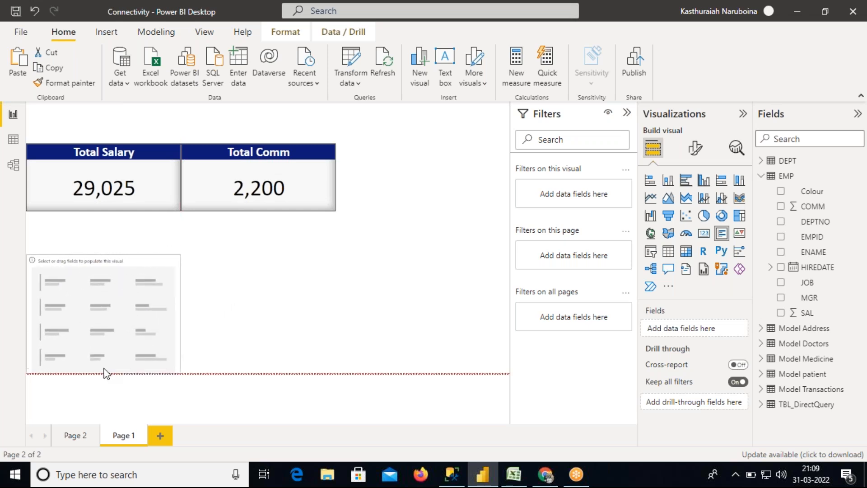
{"action": "left_click_drag", "start_coordinate": [108, 337], "coordinate": [107, 329]}
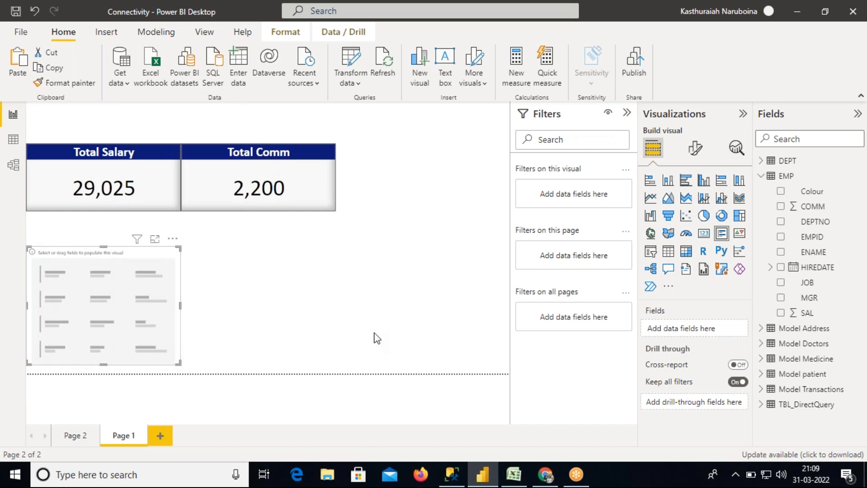
{"action": "left_click_drag", "start_coordinate": [809, 318], "coordinate": [714, 328]}
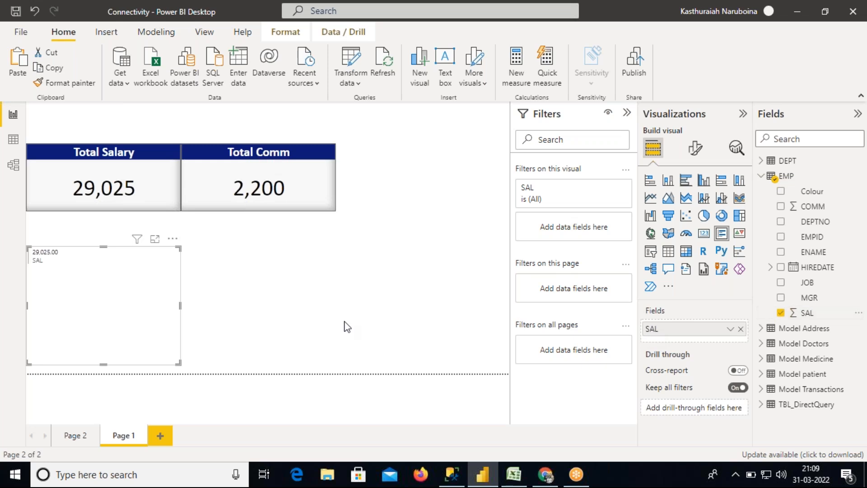
- Review the summarization options for SAL, and try COMM as a second field in the multi-row card before removing it
{"action": "left_click", "coordinate": [736, 329]}
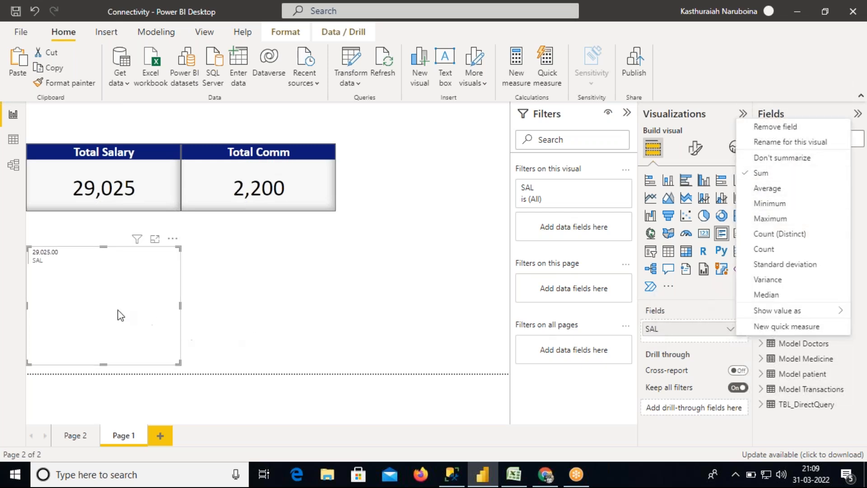
{"action": "left_click", "coordinate": [146, 308]}
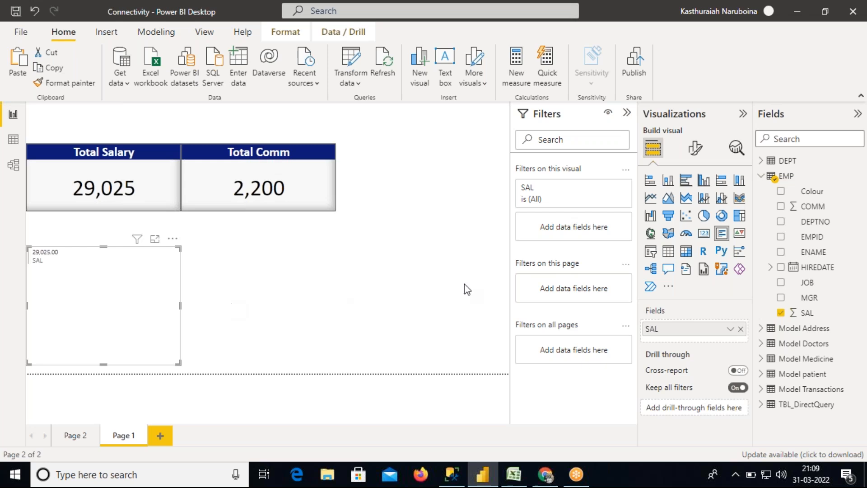
{"action": "left_click_drag", "start_coordinate": [813, 208], "coordinate": [715, 339]}
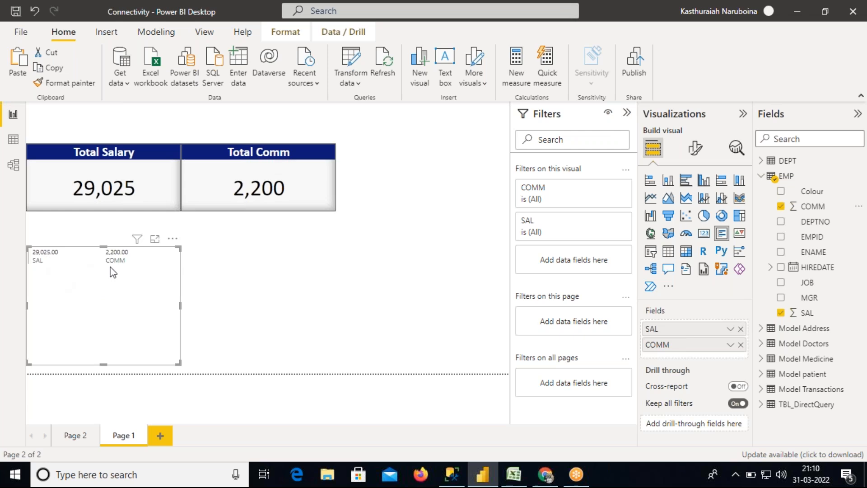
{"action": "left_click", "coordinate": [741, 346]}
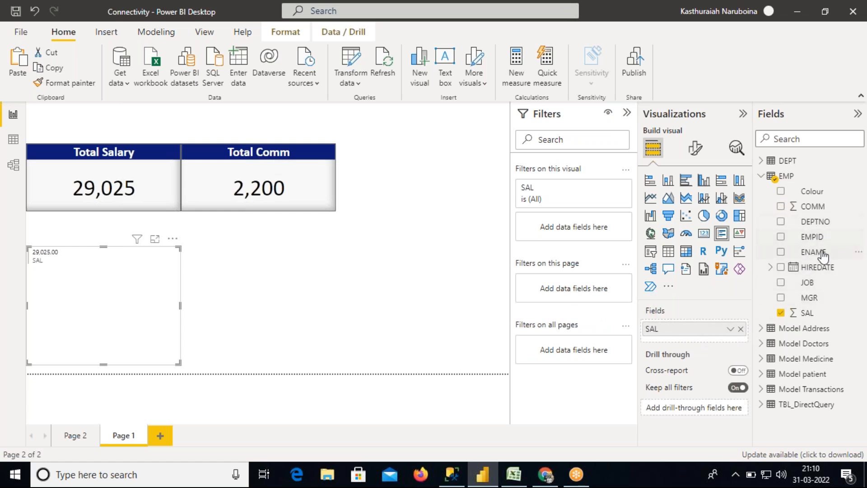
- Try breaking the multi-row card's SAL down by JOB in an enlarged card, and remove JOB again
{"action": "left_click_drag", "start_coordinate": [811, 282], "coordinate": [714, 325]}
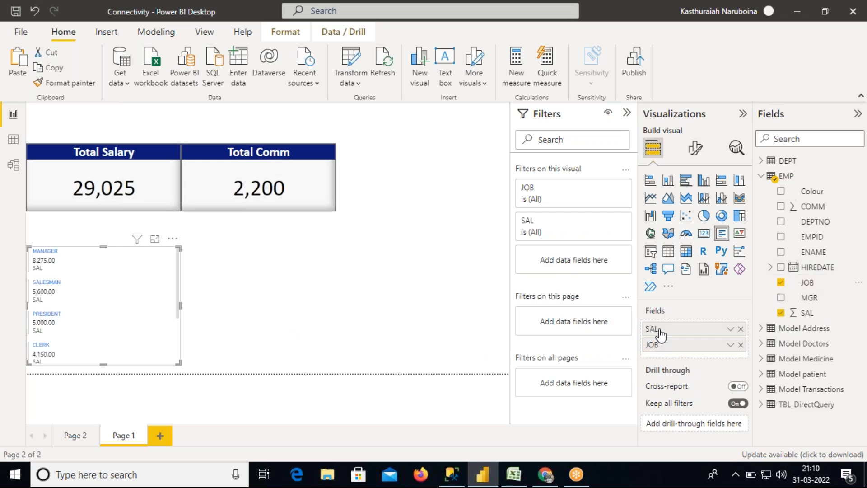
{"action": "mouse_move", "coordinate": [178, 300]}
{"action": "left_mouse_down"}
{"action": "mouse_move", "coordinate": [178, 347]}
{"action": "mouse_move", "coordinate": [176, 287]}
{"action": "left_mouse_up"}
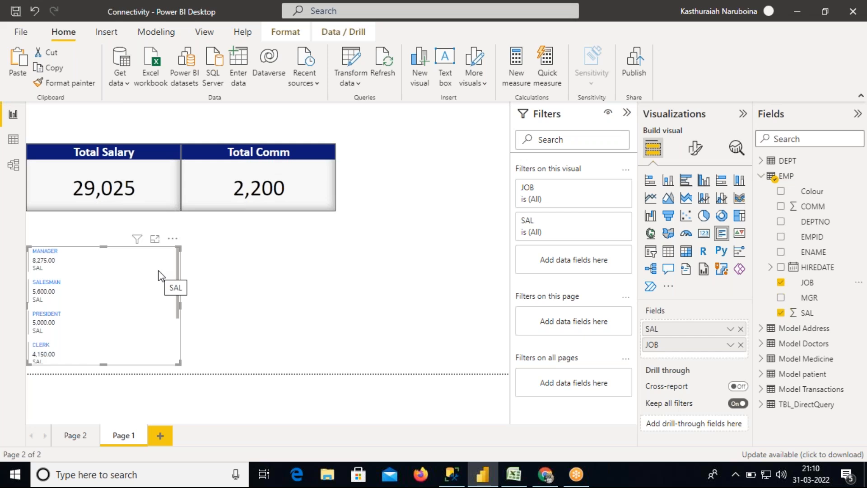
{"action": "left_click_drag", "start_coordinate": [179, 305], "coordinate": [196, 274]}
{"action": "left_click_drag", "start_coordinate": [117, 357], "coordinate": [120, 381]}
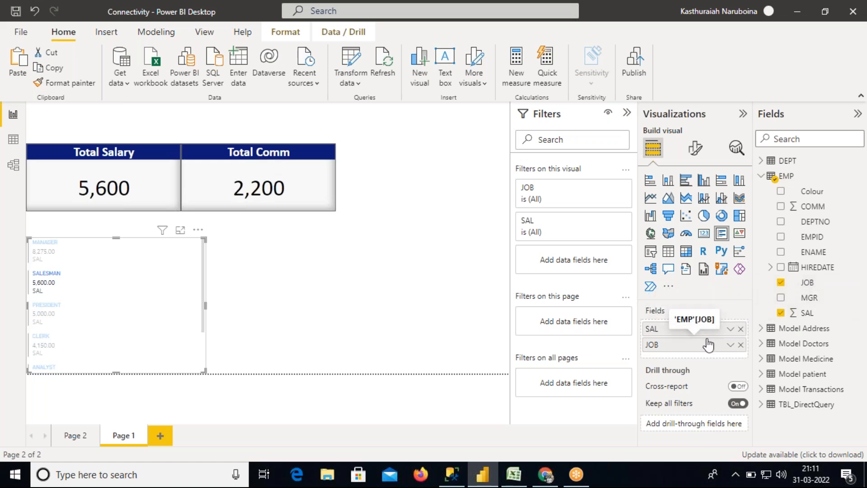
{"action": "left_click", "coordinate": [172, 326]}
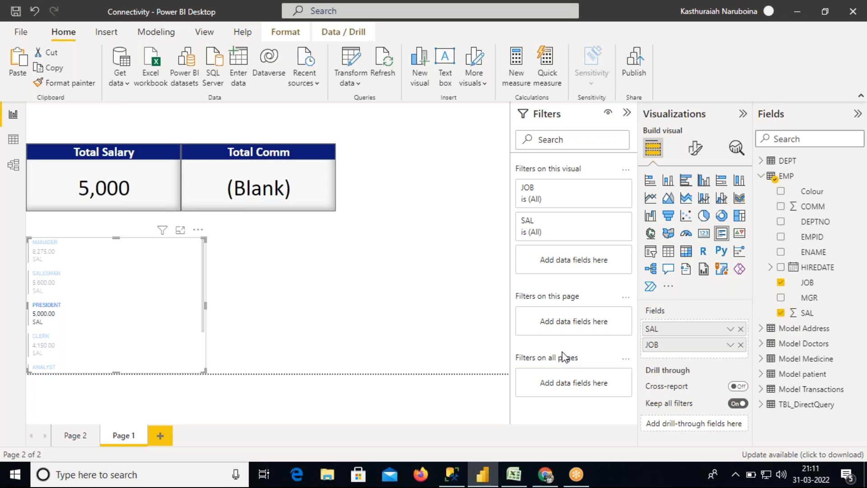
{"action": "left_click", "coordinate": [741, 344]}
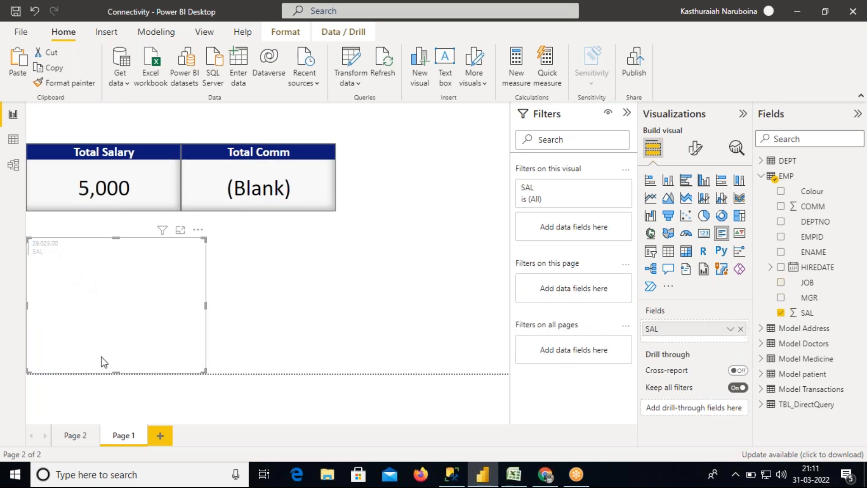
- Shrink the multi-row card to a shorter, slightly narrower box below the Total Salary card
{"action": "left_click_drag", "start_coordinate": [115, 373], "coordinate": [108, 292]}
{"action": "mouse_move", "coordinate": [205, 265]}
{"action": "left_mouse_down"}
{"action": "mouse_move", "coordinate": [211, 269]}
{"action": "mouse_move", "coordinate": [200, 271]}
{"action": "left_mouse_up"}
{"action": "left_click_drag", "start_coordinate": [114, 293], "coordinate": [114, 314]}
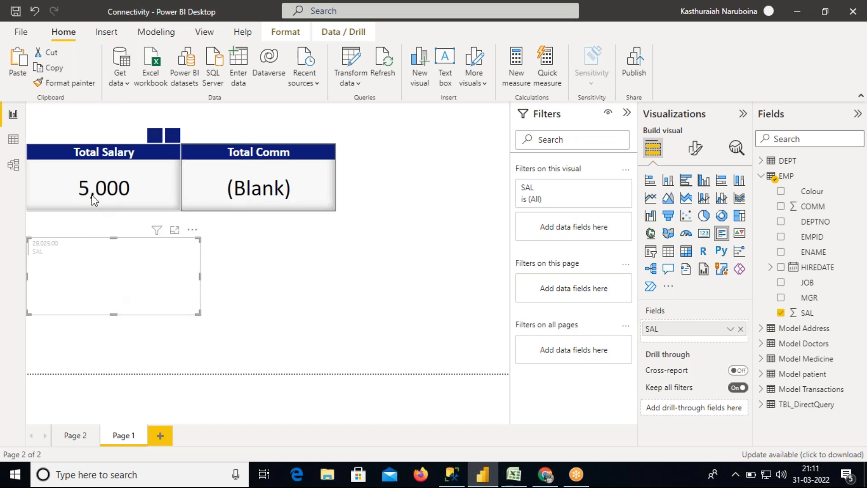
- Look over the general and visual formatting options of the multi-row card, and return to its field settings
{"action": "left_click", "coordinate": [698, 156]}
{"action": "left_click", "coordinate": [691, 207]}
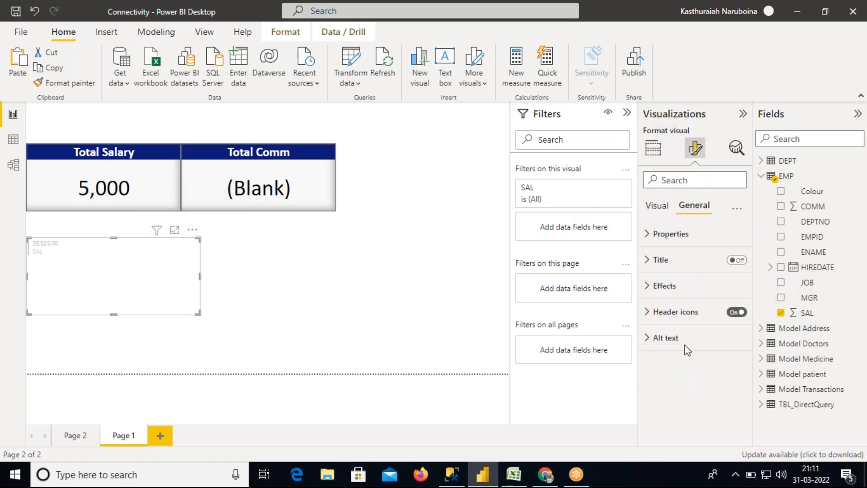
{"action": "left_click", "coordinate": [661, 210]}
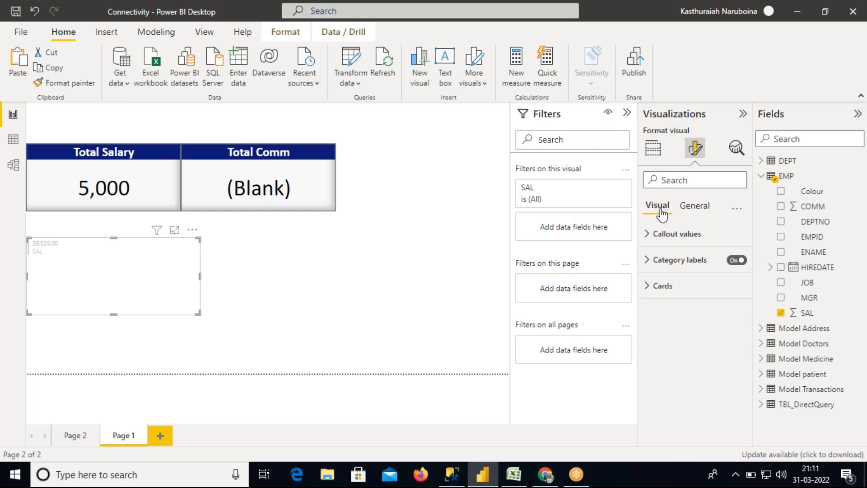
{"action": "left_click", "coordinate": [653, 149]}
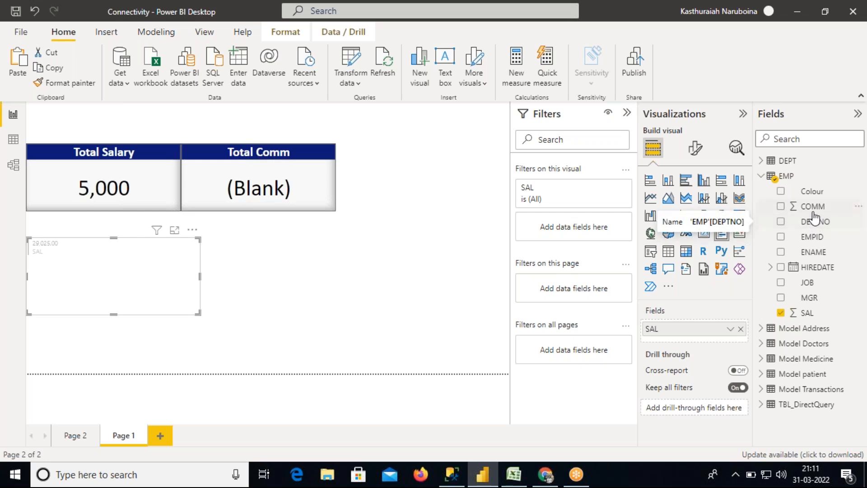
- Add the COMM and JOB fields to the multi-row card, and enlarge it down to the page's lower edge
{"action": "left_click_drag", "start_coordinate": [813, 207], "coordinate": [722, 344]}
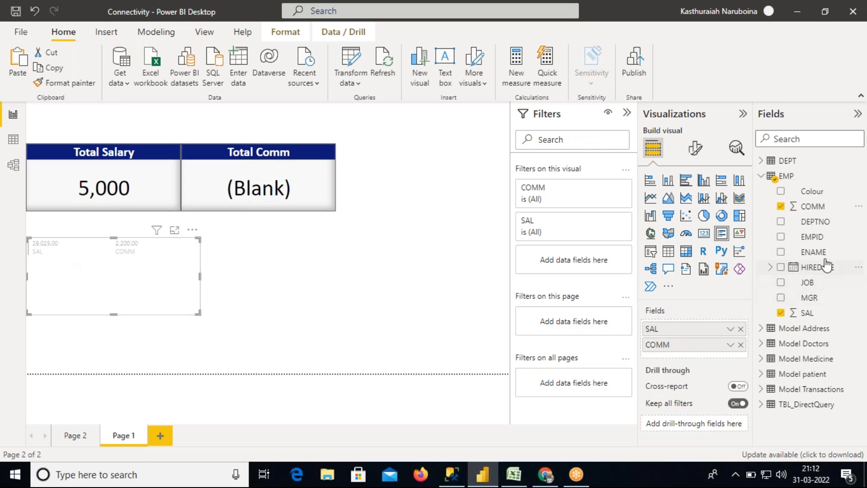
{"action": "left_click_drag", "start_coordinate": [818, 282], "coordinate": [700, 360]}
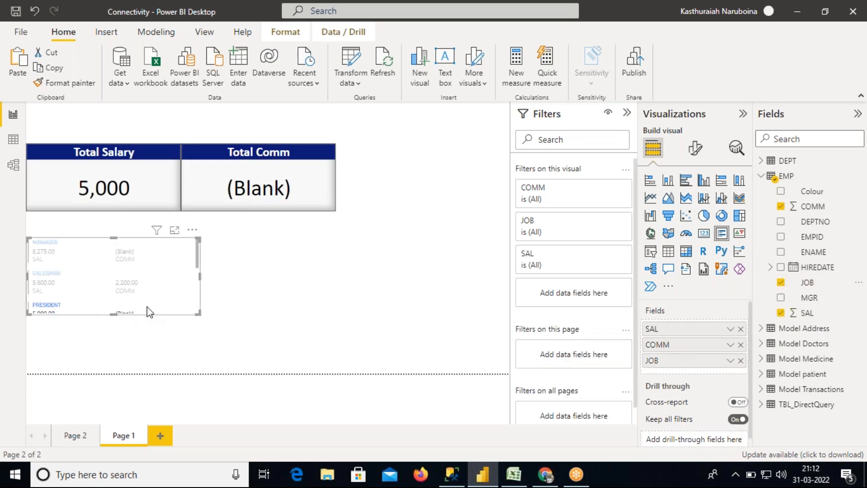
{"action": "left_click_drag", "start_coordinate": [201, 315], "coordinate": [362, 381]}
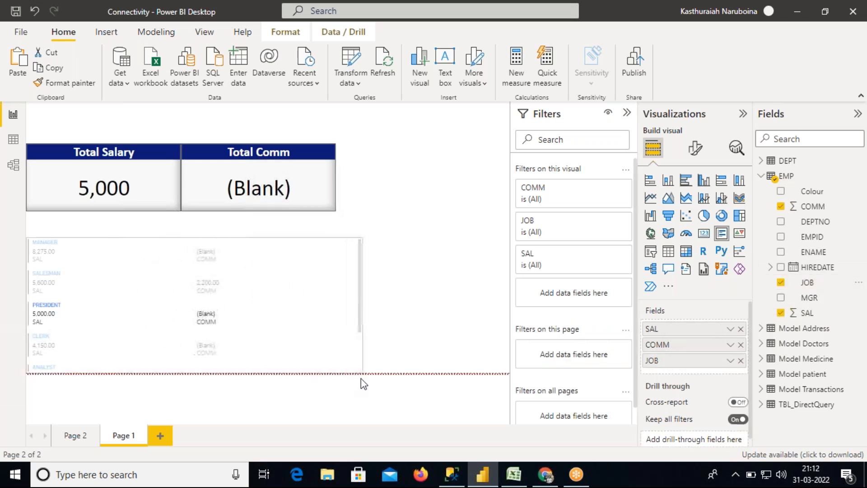
- Move the Total Salary and Total Comm cards up the page and place the multi-row card directly beneath, enlarged to the page's lower edge
{"action": "left_click_drag", "start_coordinate": [135, 184], "coordinate": [132, 134]}
{"action": "left_click_drag", "start_coordinate": [264, 152], "coordinate": [269, 111]}
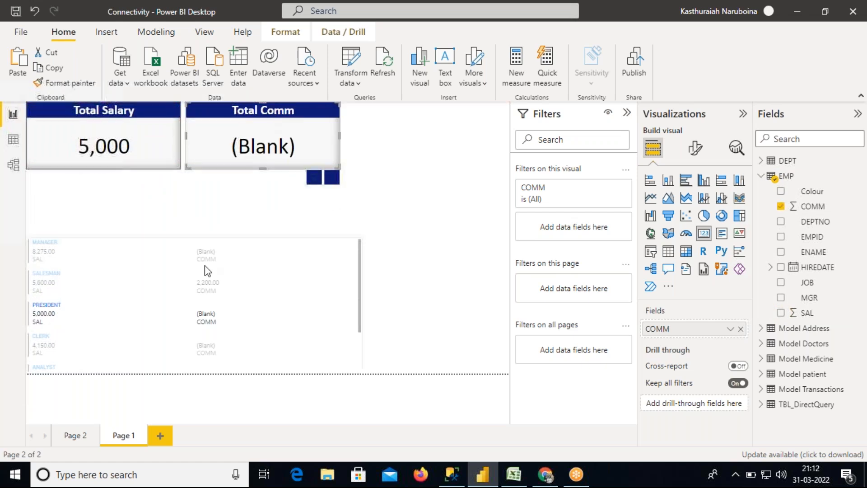
{"action": "left_click_drag", "start_coordinate": [255, 272], "coordinate": [255, 223]}
{"action": "left_click", "coordinate": [254, 223]}
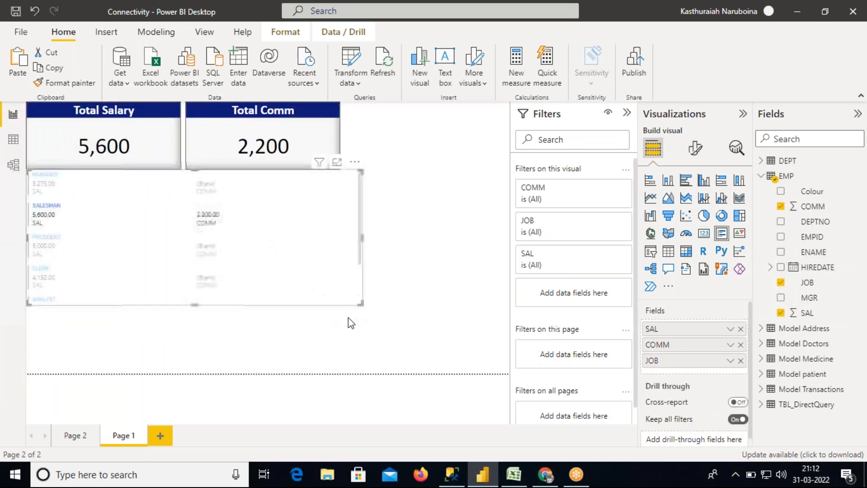
{"action": "left_click_drag", "start_coordinate": [360, 303], "coordinate": [383, 373]}
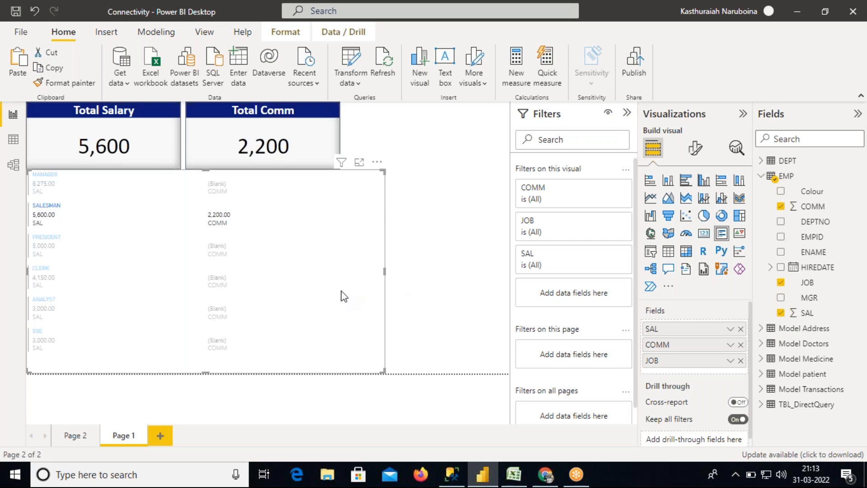
- Remove COMM from the multi-row card, and place the card as a narrow column near the page's right edge
{"action": "left_click", "coordinate": [741, 345]}
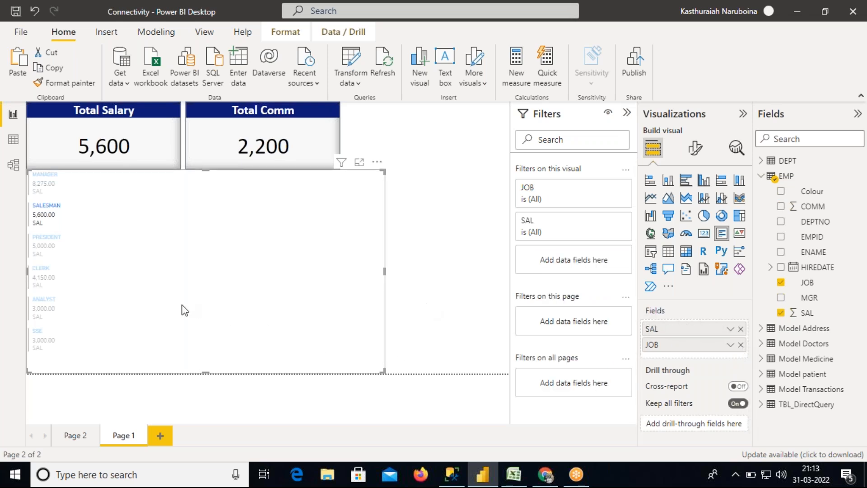
{"action": "left_click", "coordinate": [234, 301]}
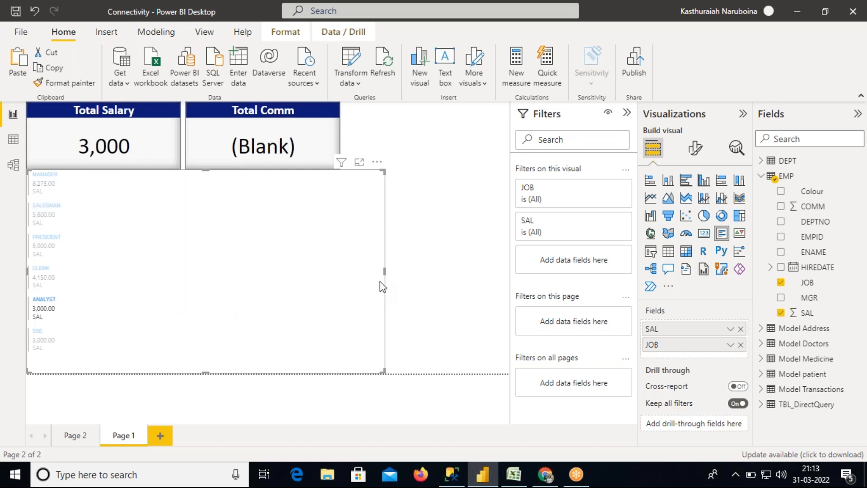
{"action": "left_click_drag", "start_coordinate": [225, 288], "coordinate": [486, 312]}
{"action": "left_click_drag", "start_coordinate": [436, 272], "coordinate": [412, 273]}
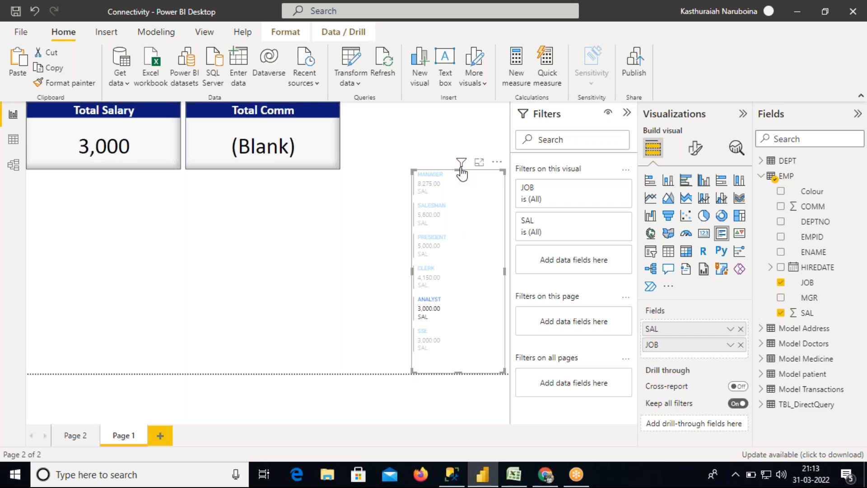
- Highlight the MANAGER entry in the multi-row card, and move the card up beside the totals, extended to the page's lower edge
{"action": "left_click", "coordinate": [441, 176]}
{"action": "left_click", "coordinate": [463, 262]}
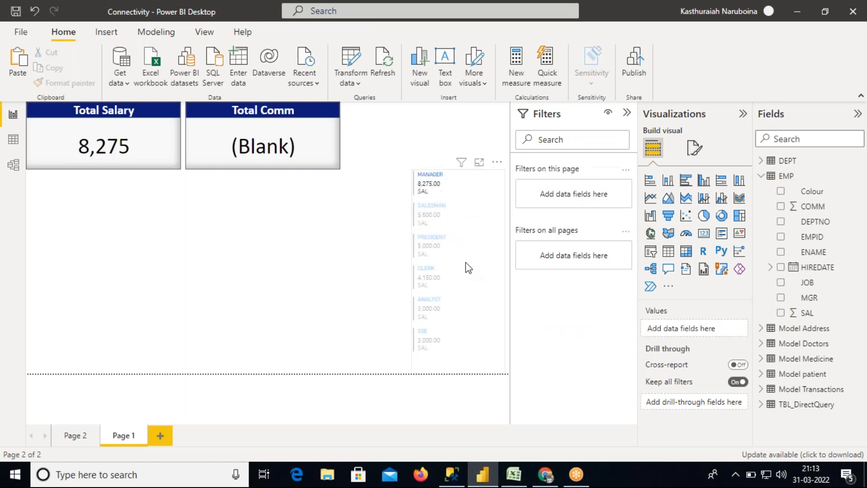
{"action": "left_click_drag", "start_coordinate": [458, 177], "coordinate": [456, 176]}
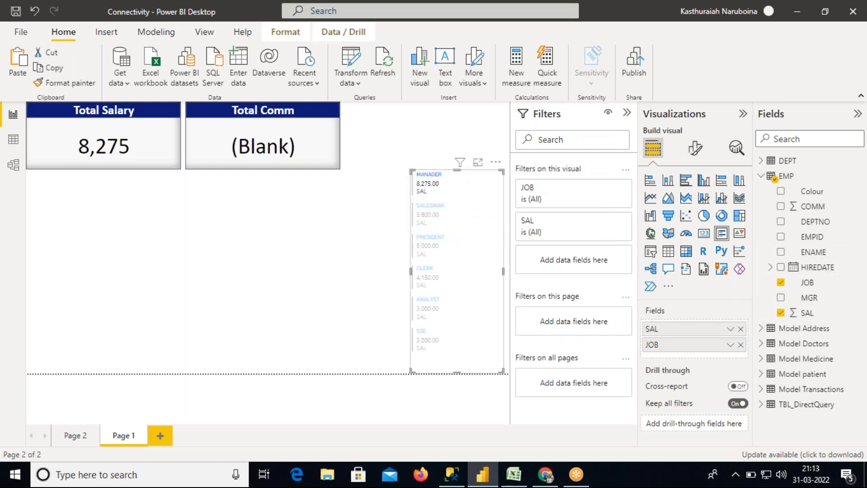
{"action": "left_click", "coordinate": [402, 184]}
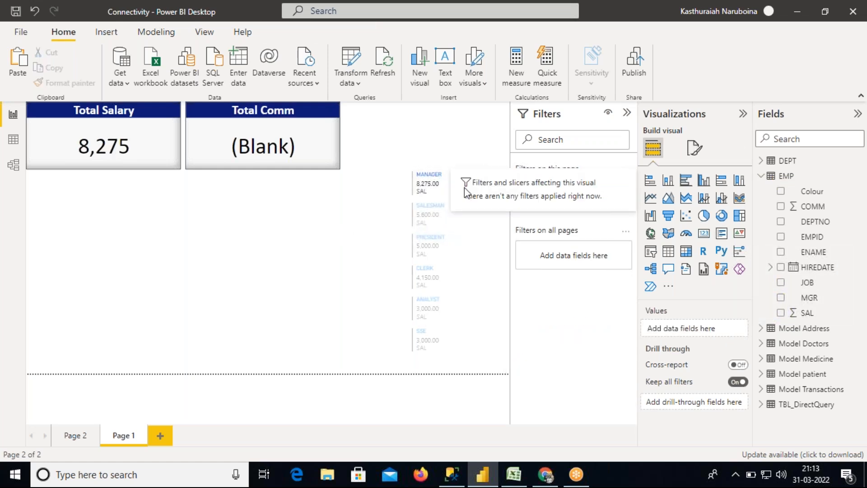
{"action": "left_click_drag", "start_coordinate": [484, 303], "coordinate": [488, 254]}
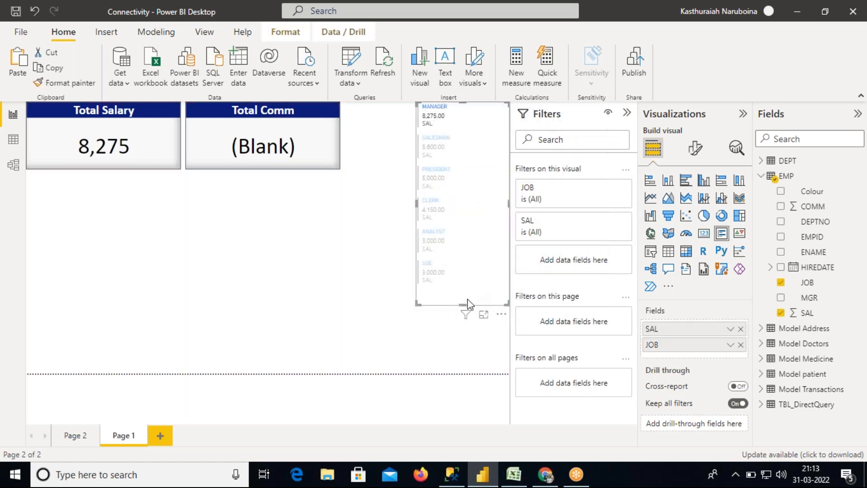
{"action": "left_click_drag", "start_coordinate": [462, 305], "coordinate": [461, 372]}
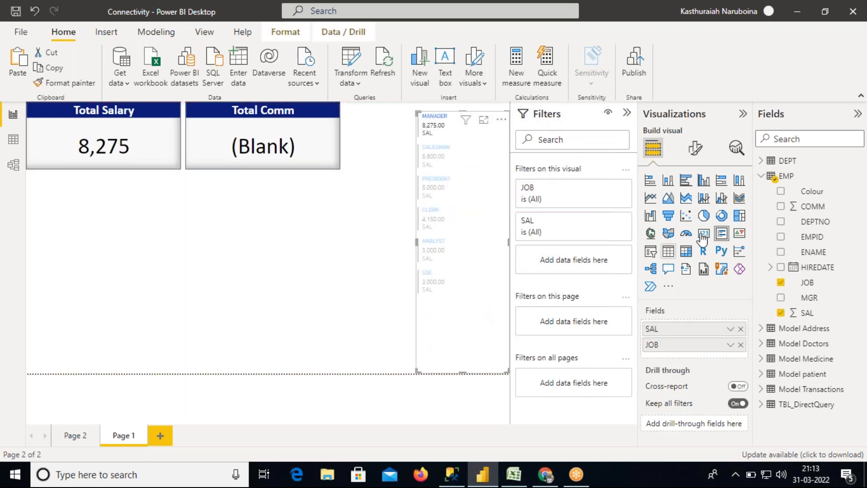
- Format the multi-row card's callout values in bold Calibri at size 20, and turn off its category labels
{"action": "left_click", "coordinate": [696, 149]}
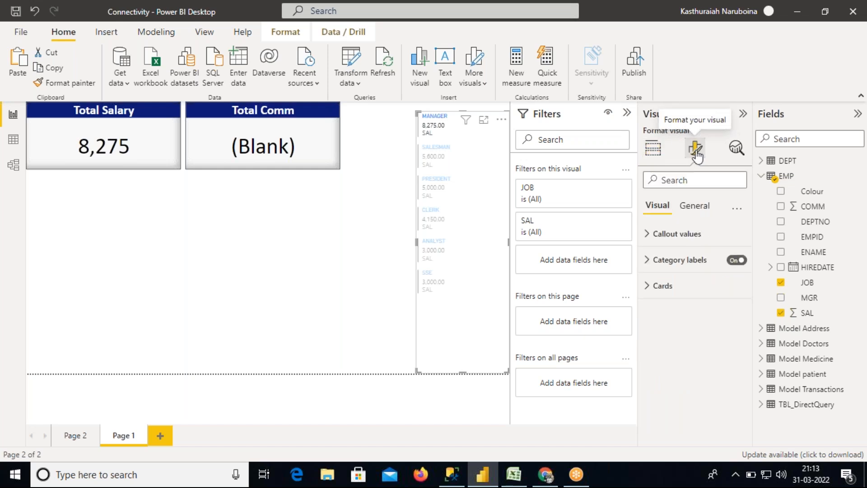
{"action": "left_click", "coordinate": [648, 239]}
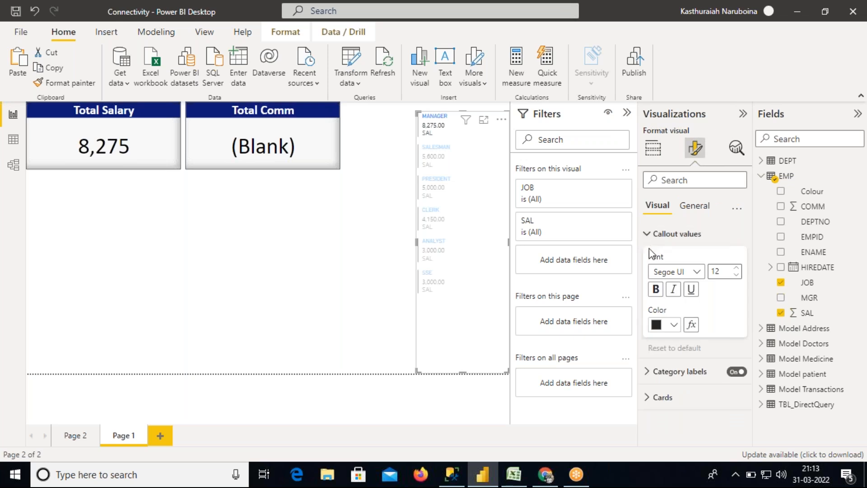
{"action": "left_click", "coordinate": [696, 271]}
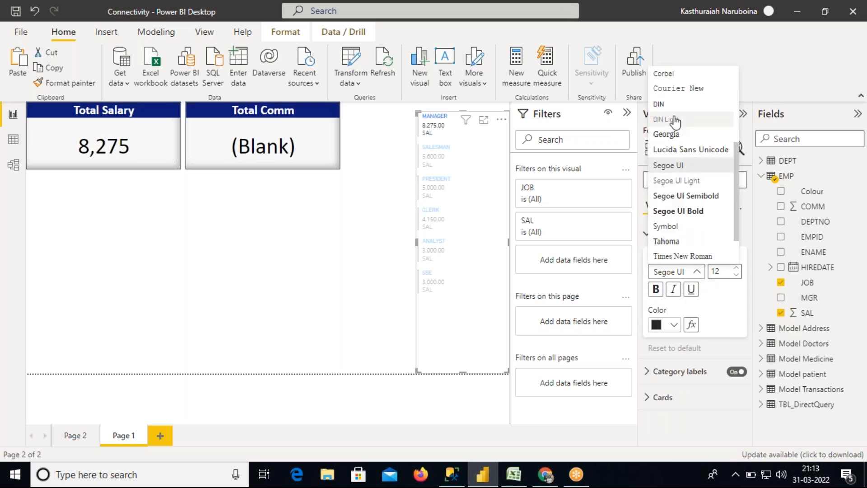
{"action": "scroll", "coordinate": [703, 97], "scroll_direction": "up", "scroll_amount": 3}
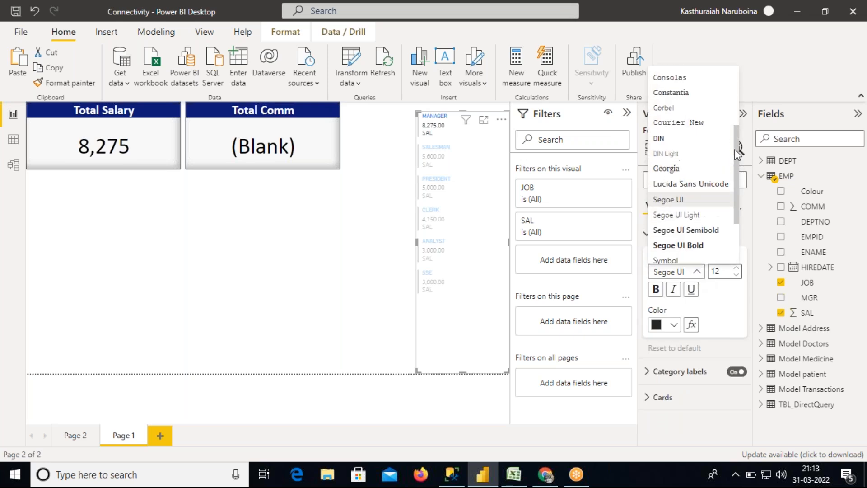
{"action": "left_click", "coordinate": [673, 96]}
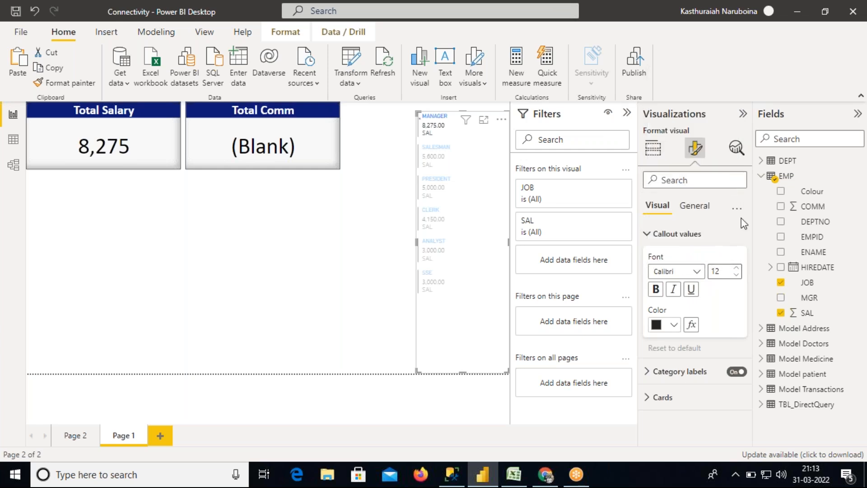
{"action": "double_click", "coordinate": [721, 269]}
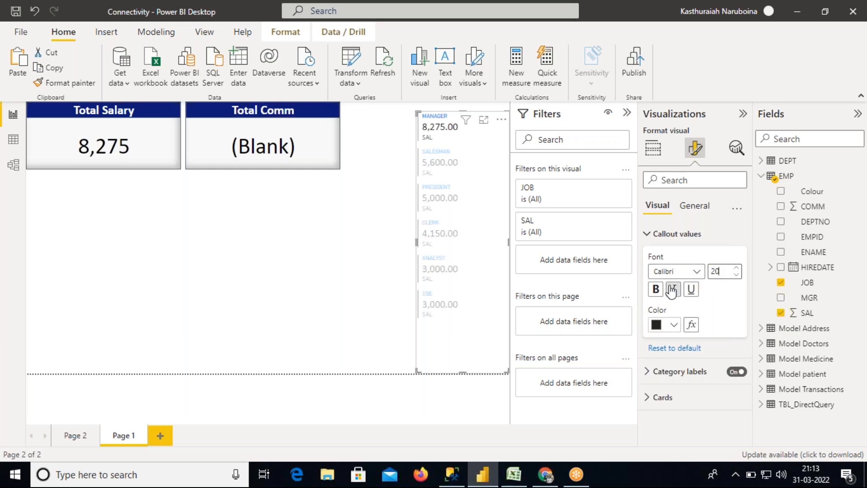
{"action": "left_click", "coordinate": [658, 290]}
{"action": "left_click", "coordinate": [649, 239]}
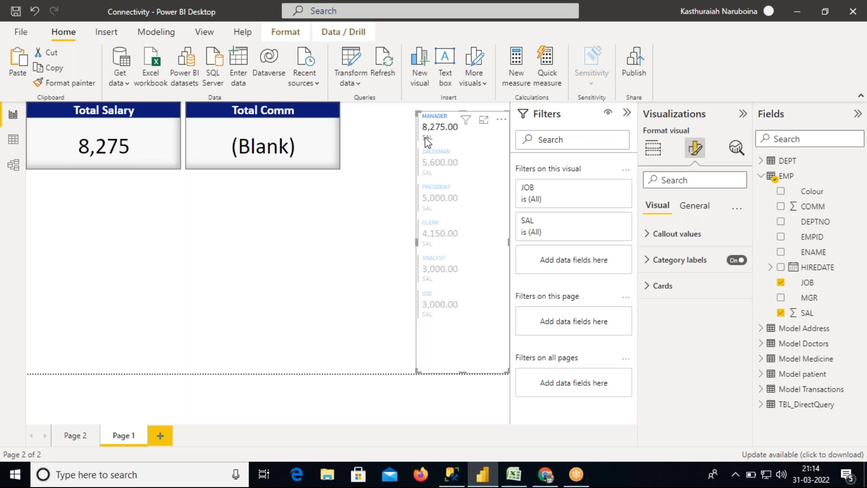
{"action": "left_click", "coordinate": [736, 260]}
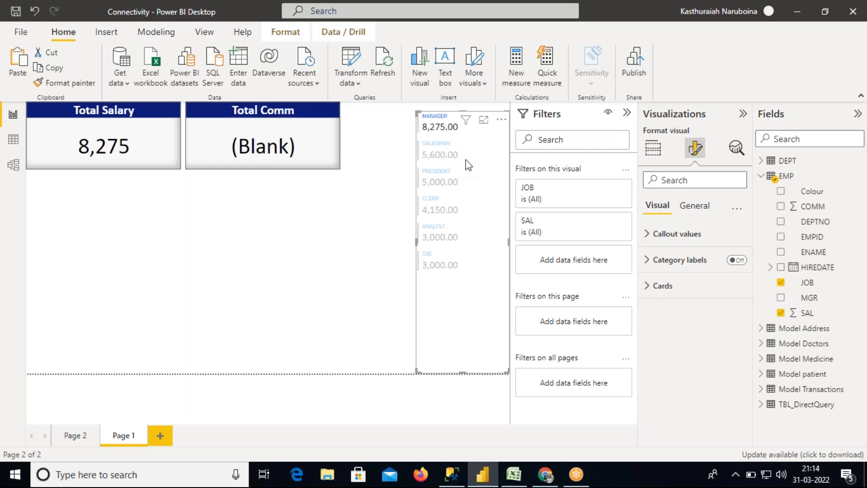
- Turn the multi-row card's category labels on and back off to compare both looks
{"action": "left_click", "coordinate": [736, 261]}
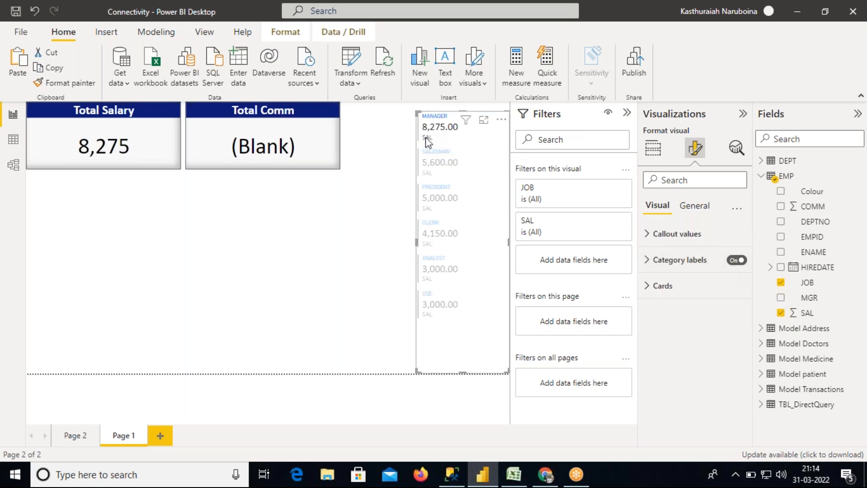
{"action": "left_click", "coordinate": [736, 261]}
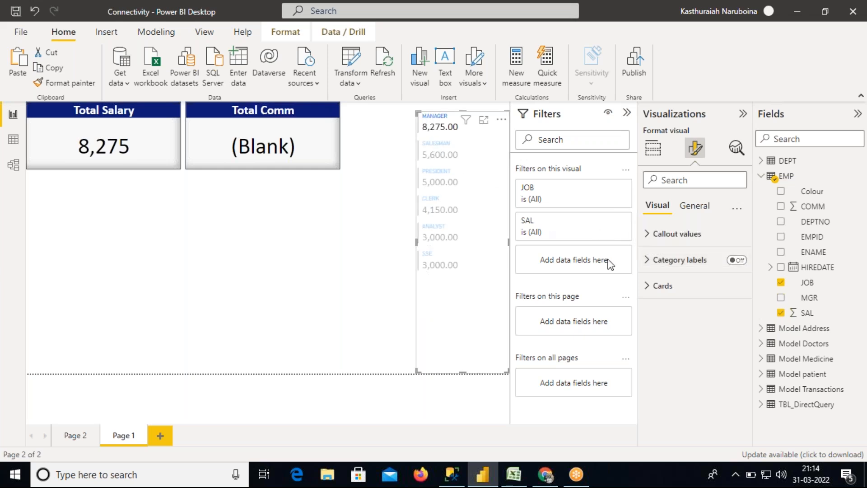
- Set the titles of the cards inside the multi-row card to Calibri at size 20
{"action": "left_click", "coordinate": [650, 286]}
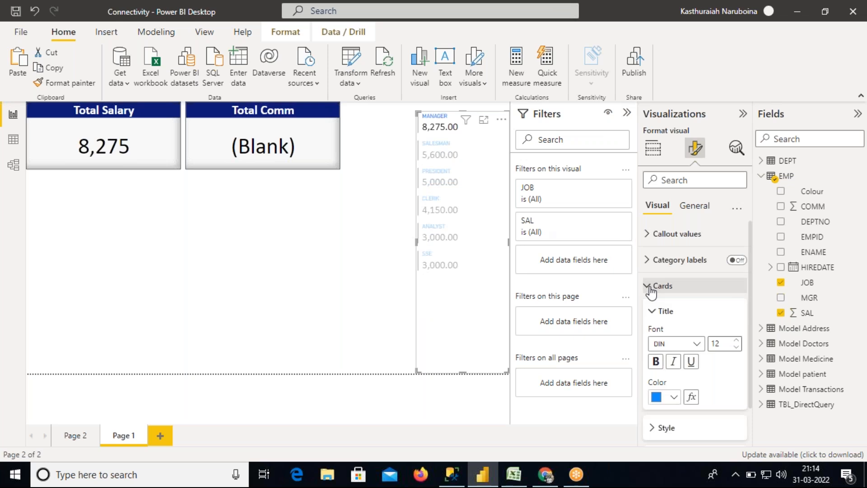
{"action": "left_click", "coordinate": [698, 344]}
{"action": "left_click", "coordinate": [675, 192]}
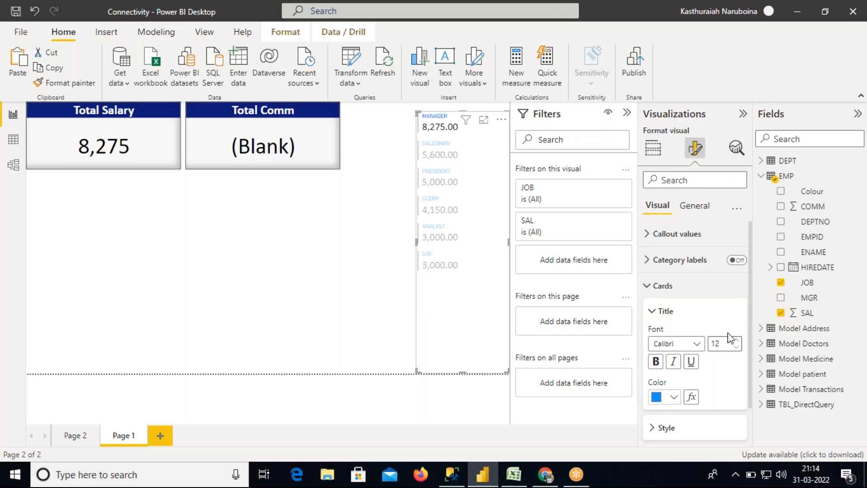
{"action": "left_click", "coordinate": [710, 344]}
{"action": "type", "text": "1"}
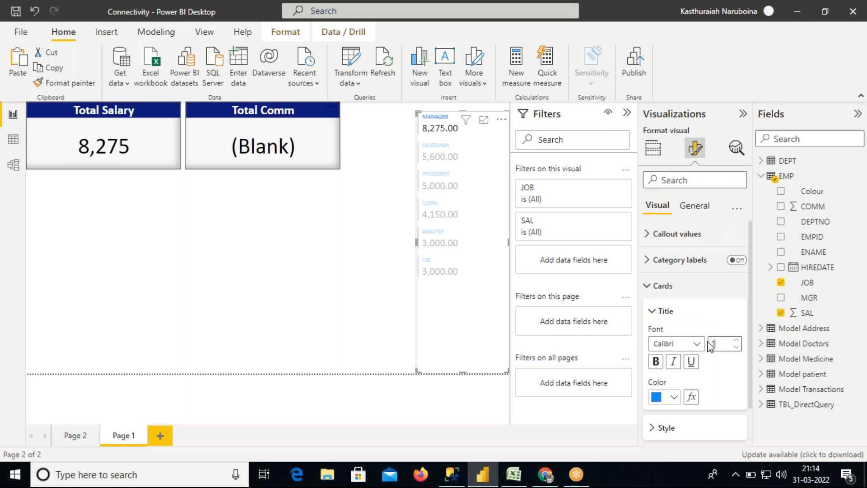
{"action": "type", "text": "5"}
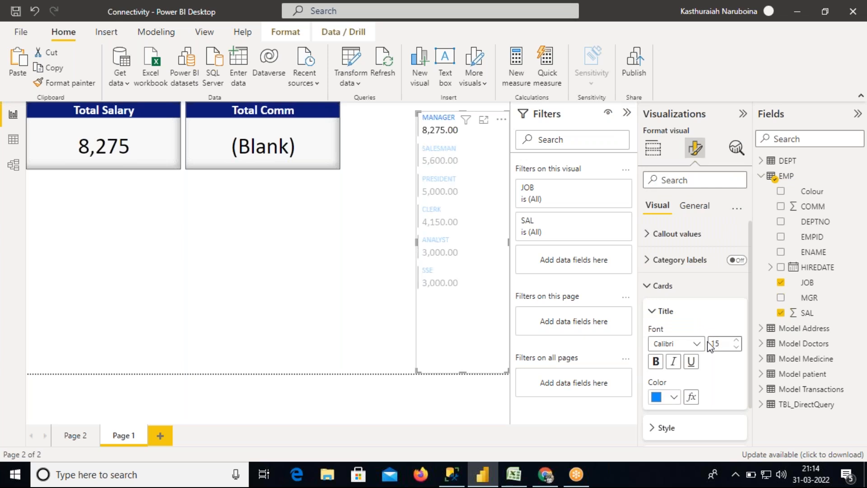
{"action": "left_click_drag", "start_coordinate": [724, 346], "coordinate": [699, 344]}
{"action": "type", "text": "20"}
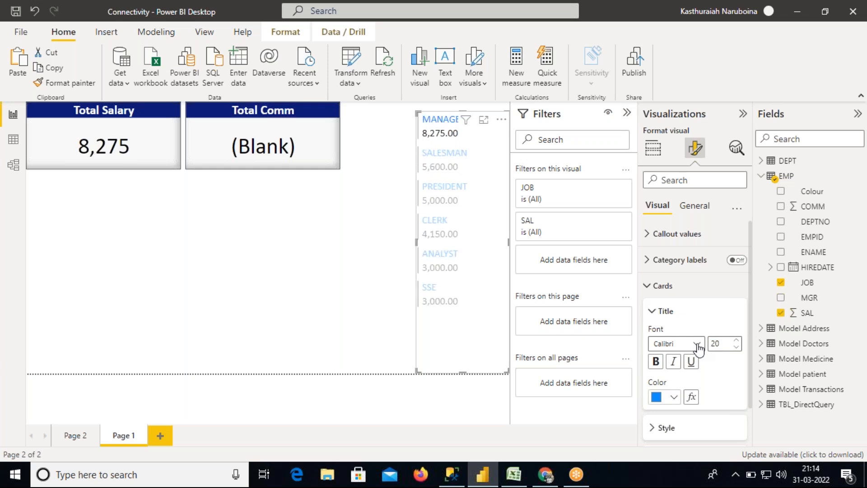
- Widen the multi-row card slightly to fit its job titles, and colour those titles black
{"action": "left_click_drag", "start_coordinate": [414, 245], "coordinate": [399, 245]}
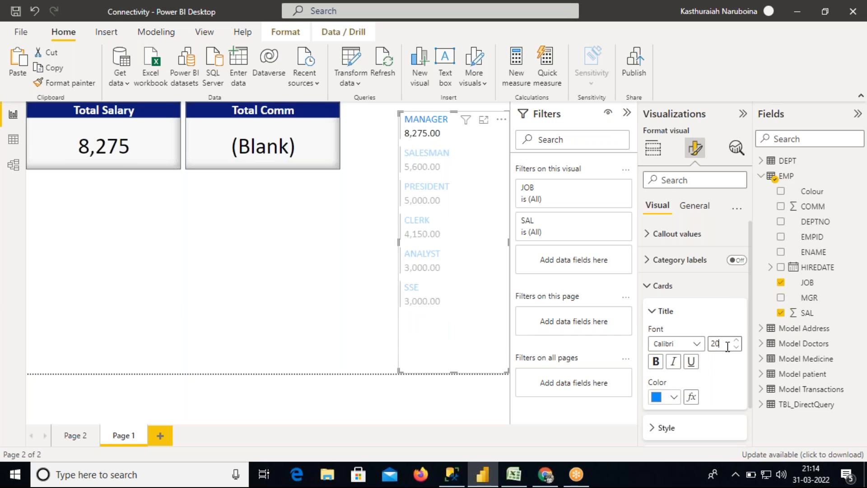
{"action": "scroll", "coordinate": [713, 361], "scroll_direction": "down", "scroll_amount": 1}
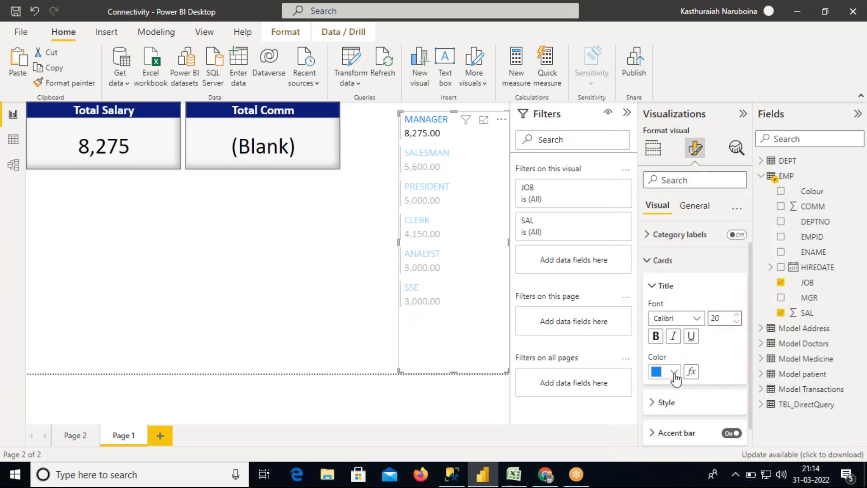
{"action": "left_click", "coordinate": [676, 373]}
{"action": "left_click", "coordinate": [682, 317]}
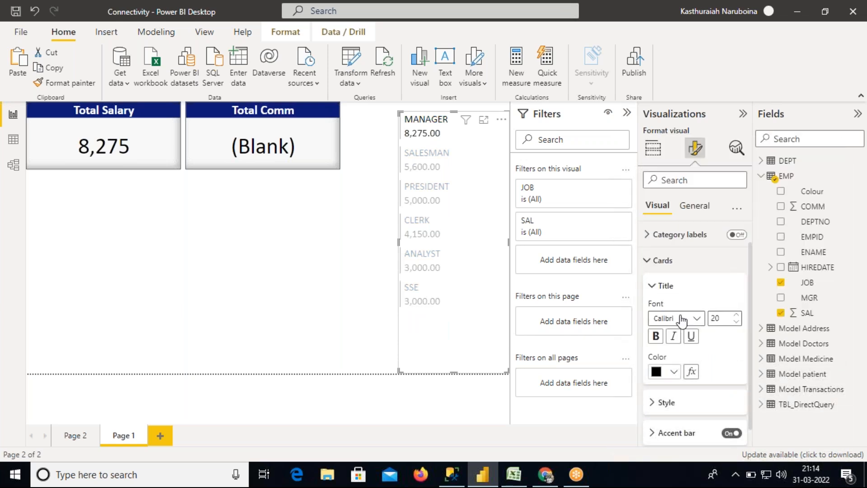
{"action": "left_click", "coordinate": [292, 300]}
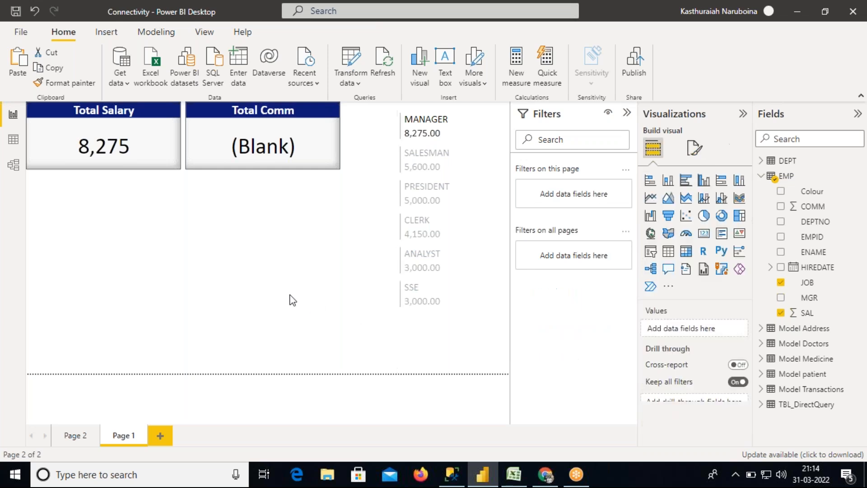
{"action": "left_click", "coordinate": [440, 335]}
{"action": "left_click", "coordinate": [335, 320]}
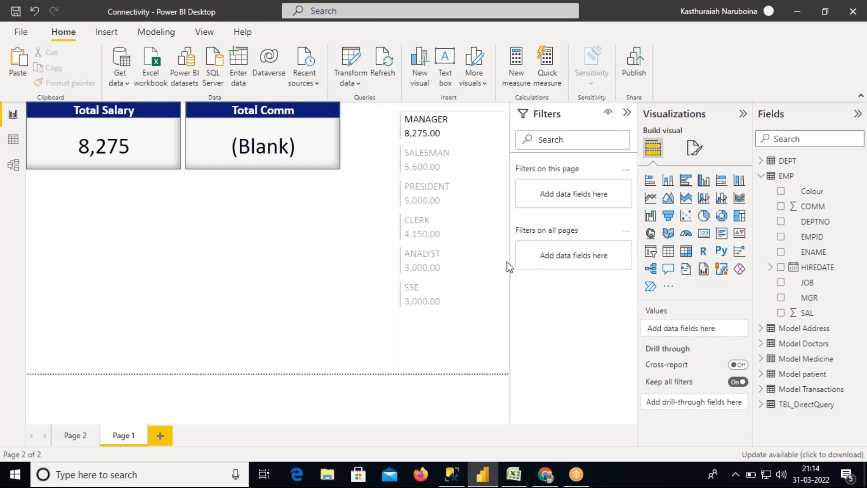
- Give the cards inside the multi-row card a light grey background
{"action": "left_click", "coordinate": [451, 330]}
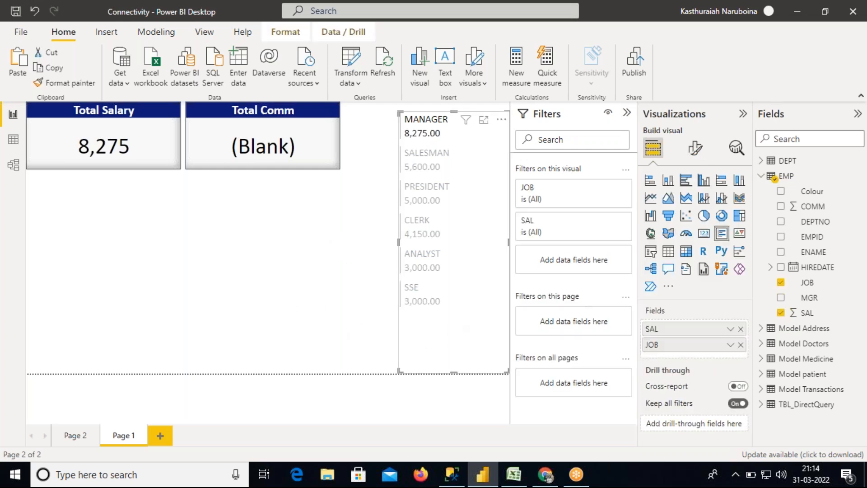
{"action": "left_click", "coordinate": [695, 152]}
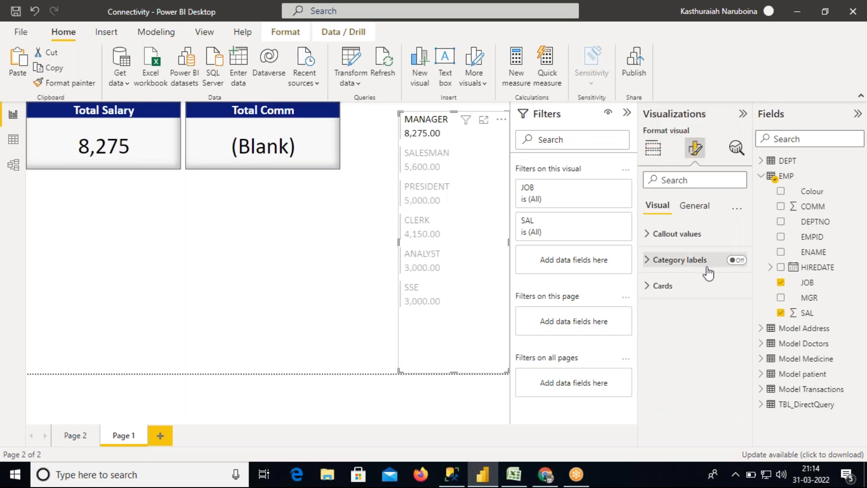
{"action": "left_click", "coordinate": [649, 285]}
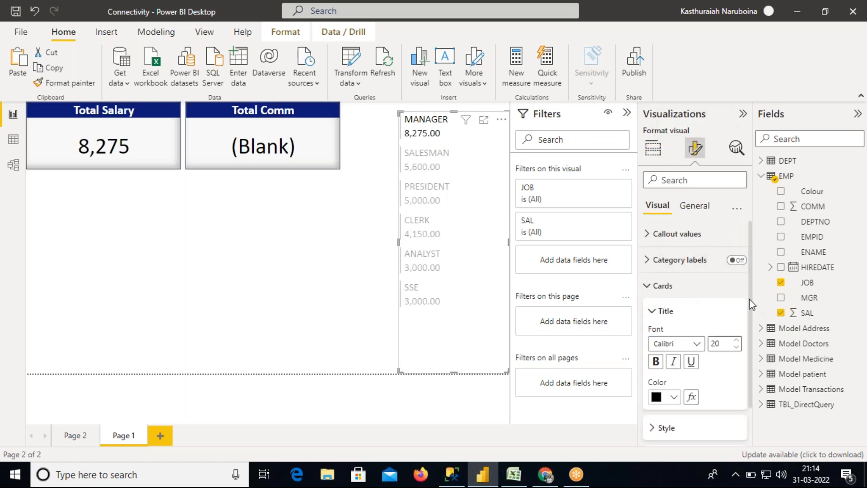
{"action": "left_click_drag", "start_coordinate": [749, 299], "coordinate": [752, 312]}
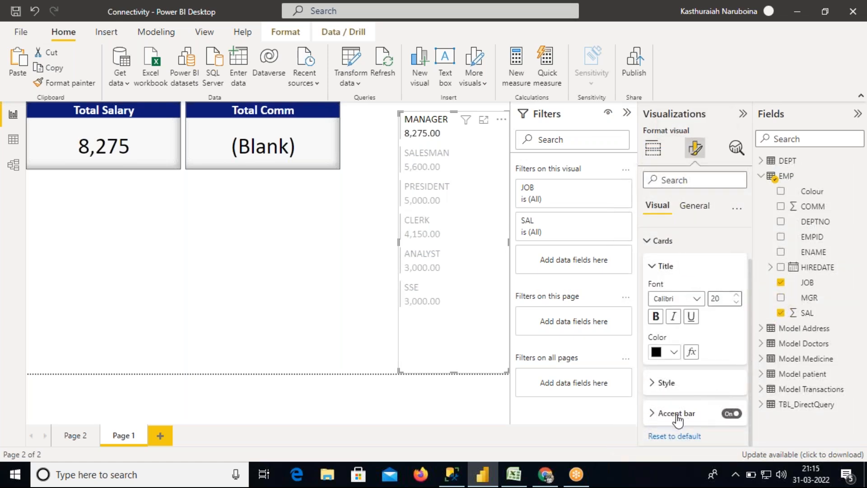
{"action": "left_click", "coordinate": [659, 384]}
{"action": "left_click_drag", "start_coordinate": [750, 349], "coordinate": [751, 407]}
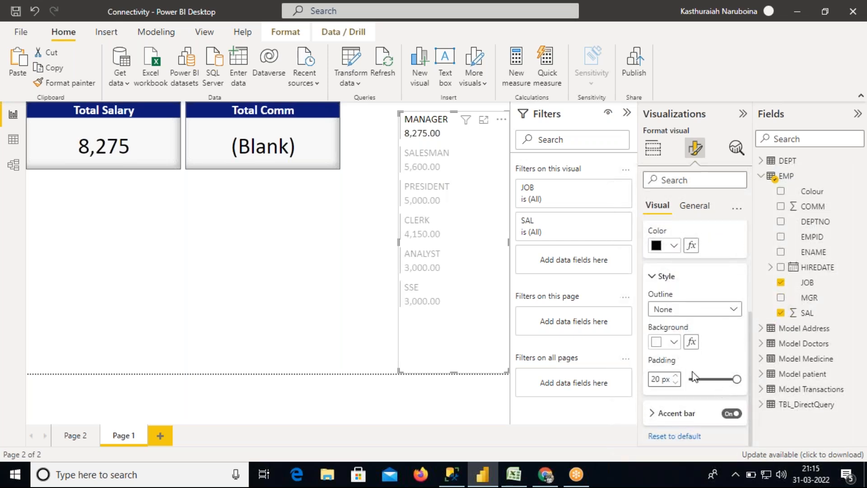
{"action": "left_click", "coordinate": [673, 341]}
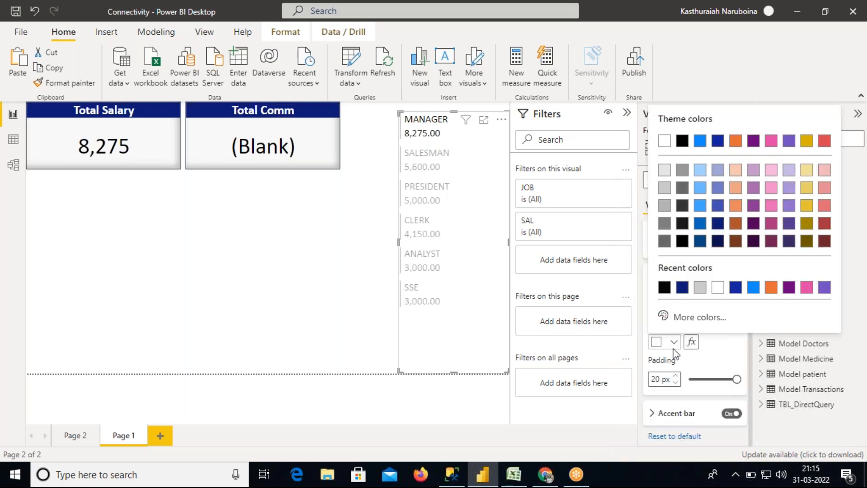
{"action": "left_click", "coordinate": [671, 188]}
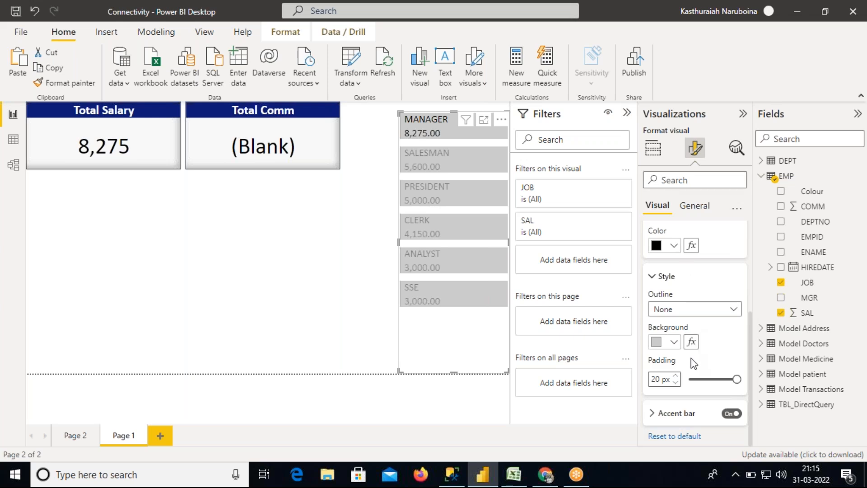
- Shorten the multi-row card to end just below its last entry, and reduce the padding between its cards
{"action": "left_click_drag", "start_coordinate": [454, 373], "coordinate": [461, 325]}
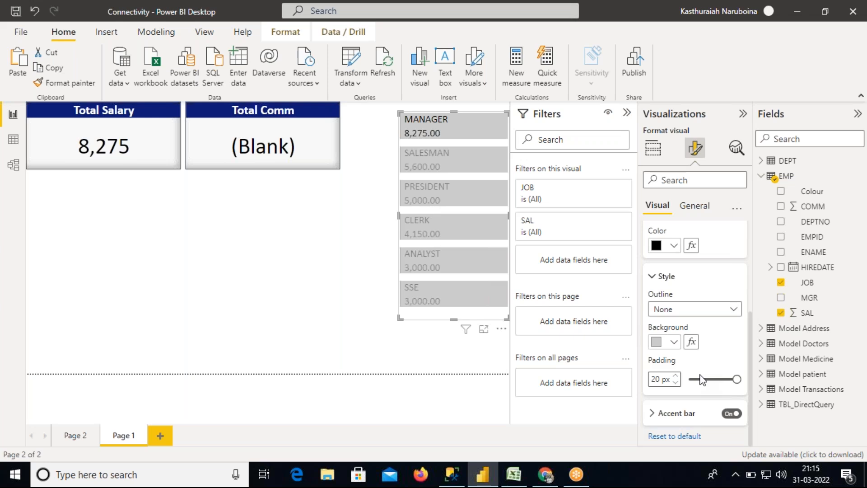
{"action": "mouse_move", "coordinate": [735, 381]}
{"action": "left_mouse_down"}
{"action": "mouse_move", "coordinate": [704, 382]}
{"action": "mouse_move", "coordinate": [720, 381]}
{"action": "left_mouse_up"}
{"action": "left_click", "coordinate": [657, 278]}
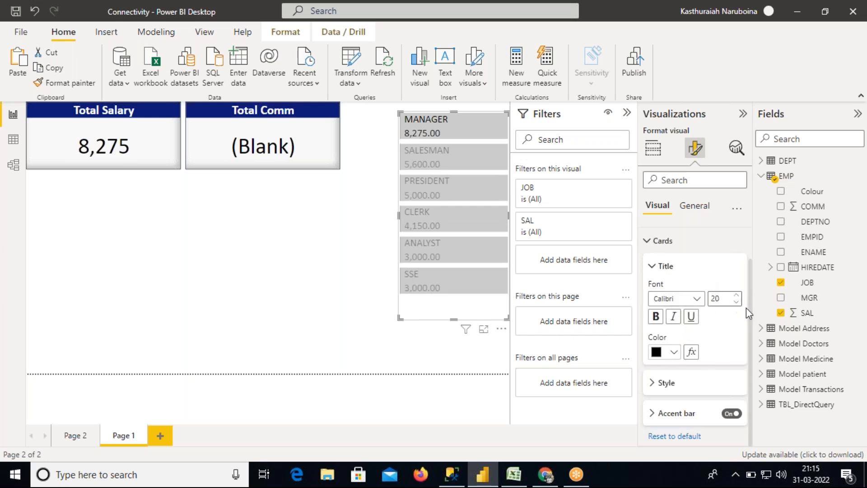
{"action": "left_click", "coordinate": [651, 266]}
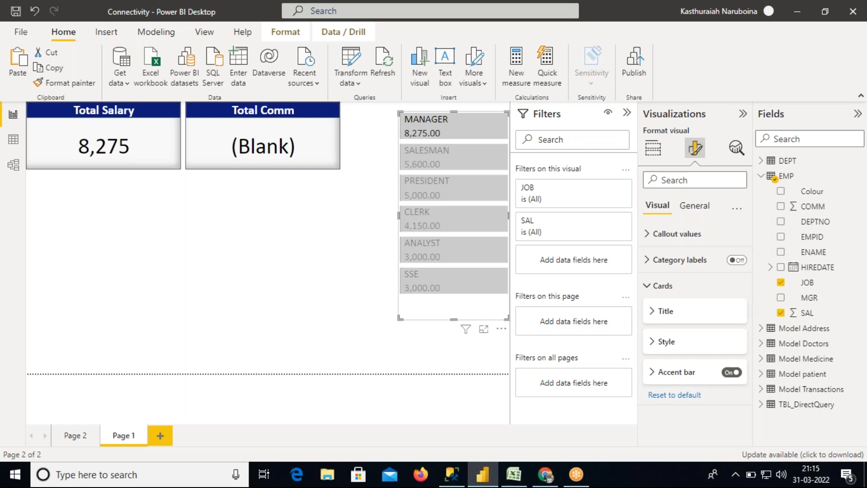
{"action": "left_click", "coordinate": [695, 208]}
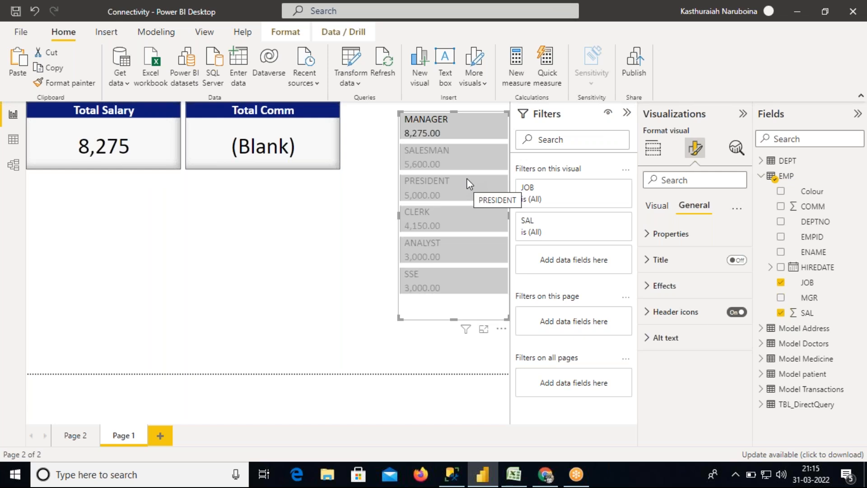
{"action": "left_click", "coordinate": [302, 221]}
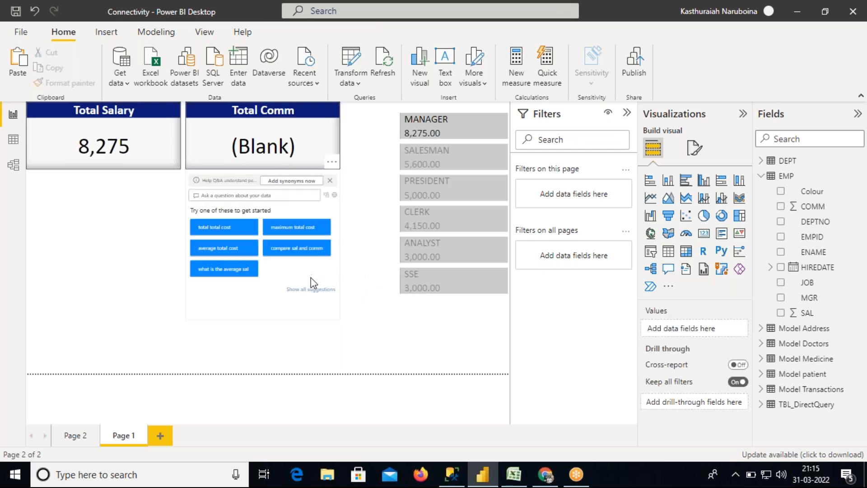
{"action": "key", "text": "Delete"}
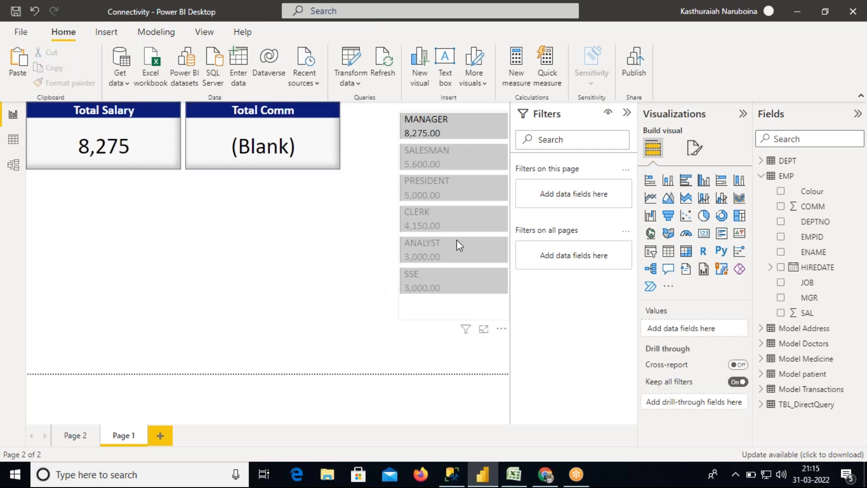
- Turn on the multi-row card's visual title with the text "Job Wise Total Salary"
{"action": "left_click", "coordinate": [472, 304]}
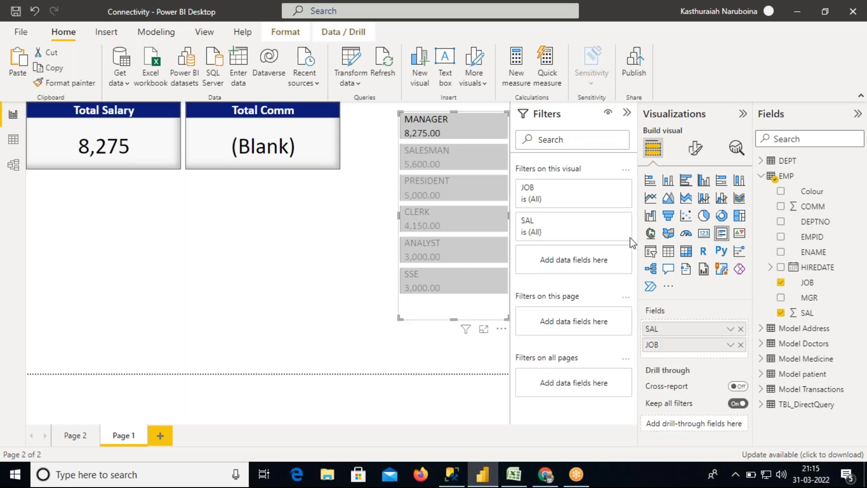
{"action": "left_click", "coordinate": [696, 151]}
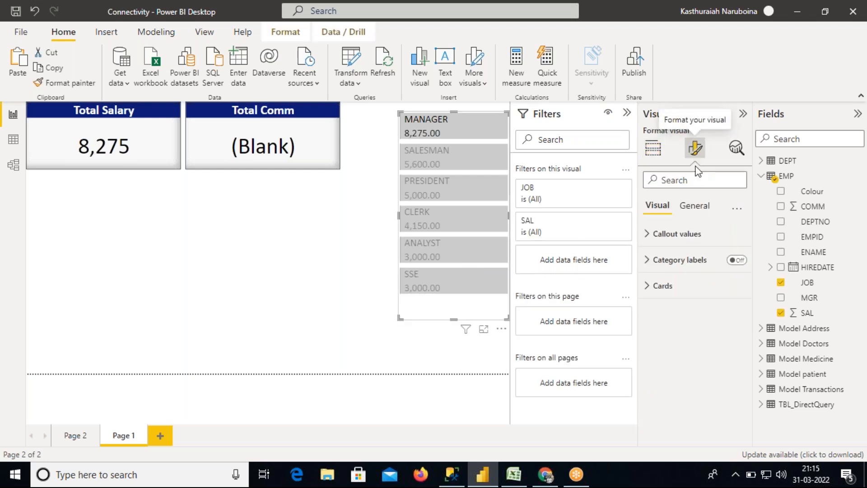
{"action": "left_click", "coordinate": [695, 207]}
{"action": "left_click", "coordinate": [736, 260]}
{"action": "left_click", "coordinate": [647, 262]}
{"action": "left_click", "coordinate": [665, 298]}
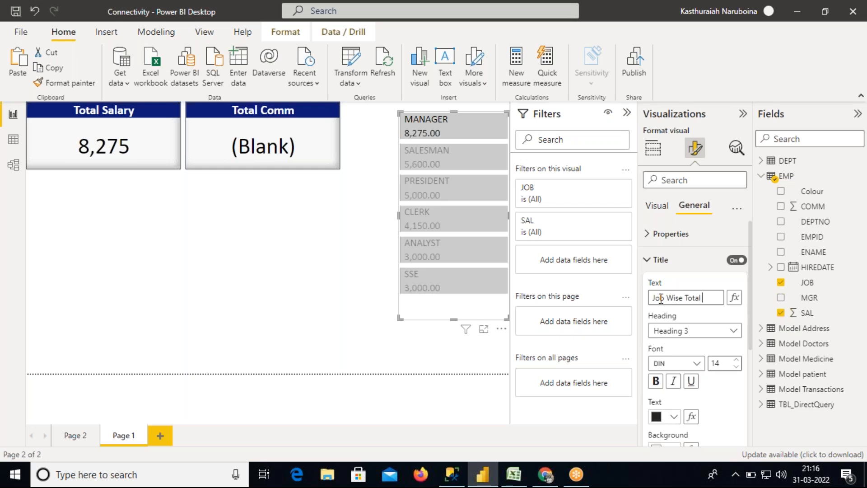
{"action": "type", "text": "y"}
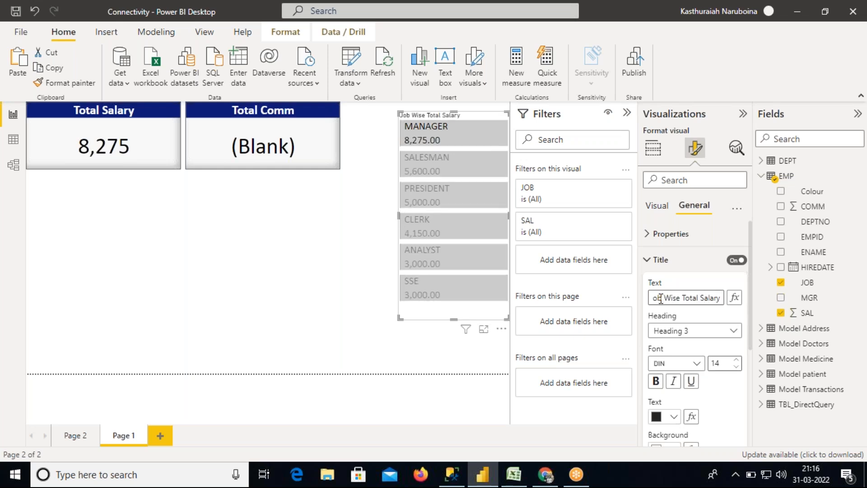
- Format the Job Wise Total Salary title in bold Calibri at size 20, centred
{"action": "left_click", "coordinate": [693, 366]}
{"action": "left_click", "coordinate": [678, 212]}
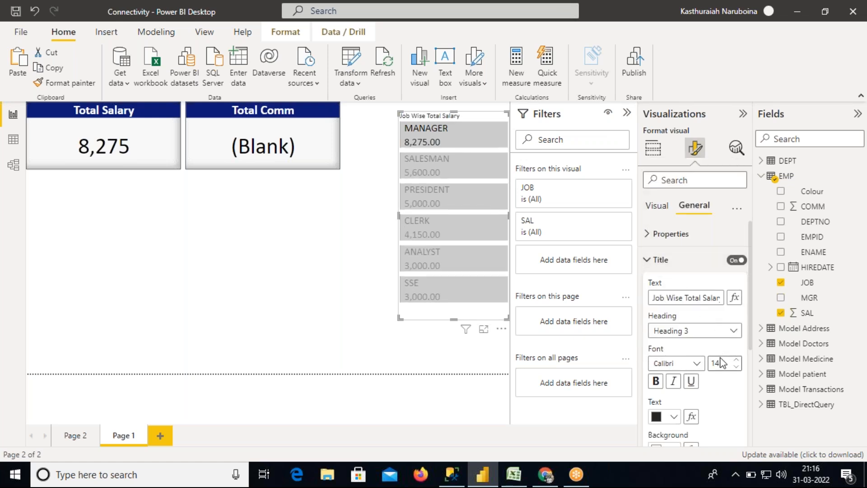
{"action": "left_click", "coordinate": [710, 364]}
{"action": "type", "text": "20"}
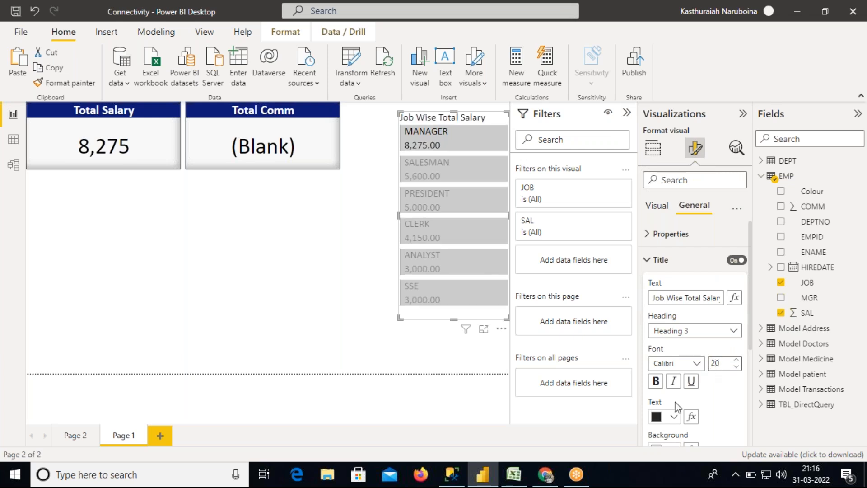
{"action": "left_click", "coordinate": [656, 381]}
{"action": "left_click_drag", "start_coordinate": [749, 300], "coordinate": [747, 338]}
{"action": "left_click", "coordinate": [674, 423]}
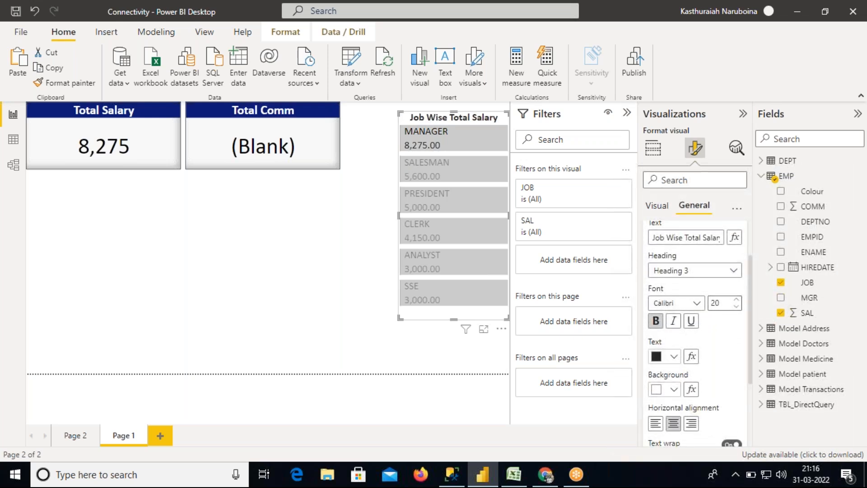
- Colour the Job Wise Total Salary title's text white and its background medium blue
{"action": "left_click", "coordinate": [674, 357]}
{"action": "left_click", "coordinate": [664, 155]}
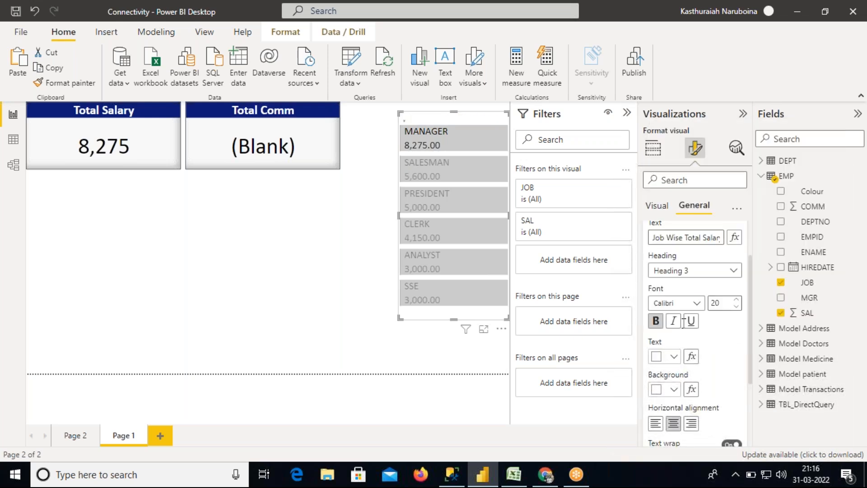
{"action": "left_click", "coordinate": [674, 389]}
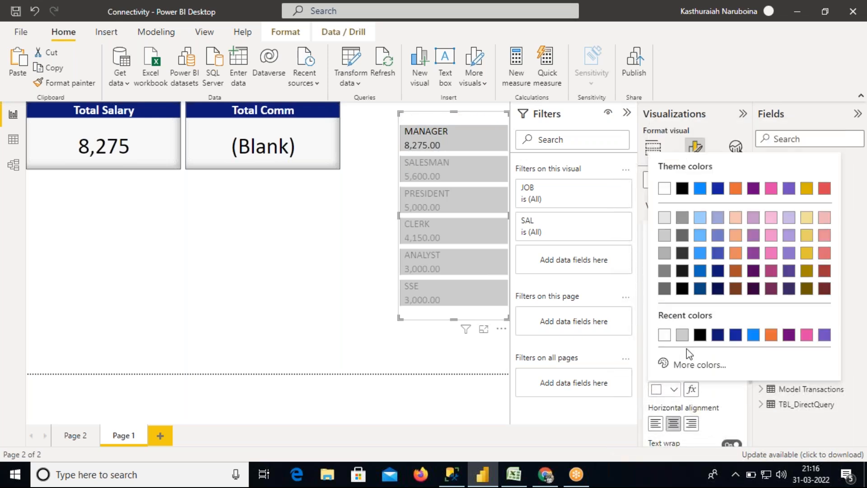
{"action": "left_click", "coordinate": [714, 255]}
{"action": "left_click_drag", "start_coordinate": [751, 323], "coordinate": [754, 271]}
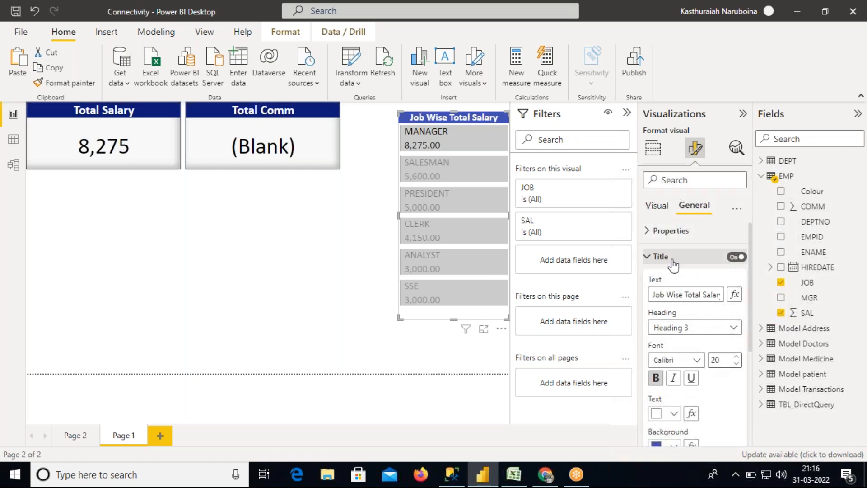
- Turn on the visual border of the Job Wise Total Salary multi-row card
{"action": "left_click", "coordinate": [657, 255]}
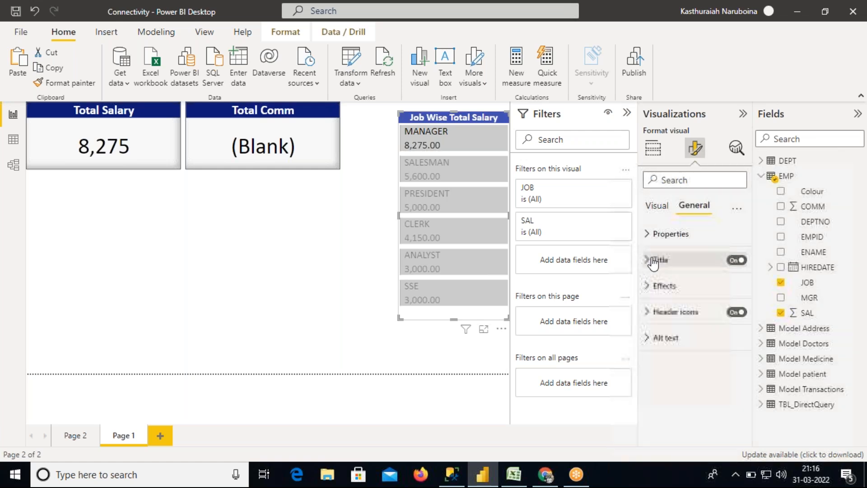
{"action": "left_click", "coordinate": [673, 291]}
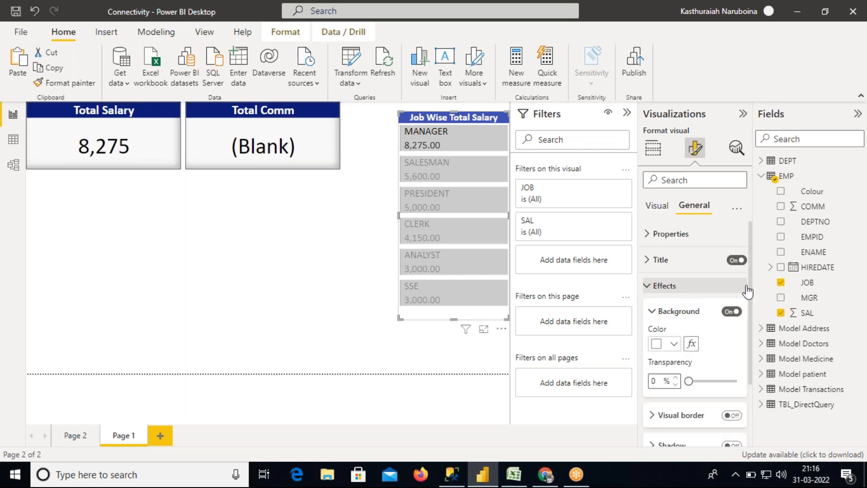
{"action": "left_click_drag", "start_coordinate": [752, 289], "coordinate": [751, 300]}
{"action": "scroll", "coordinate": [752, 300], "scroll_direction": "down", "scroll_amount": 3}
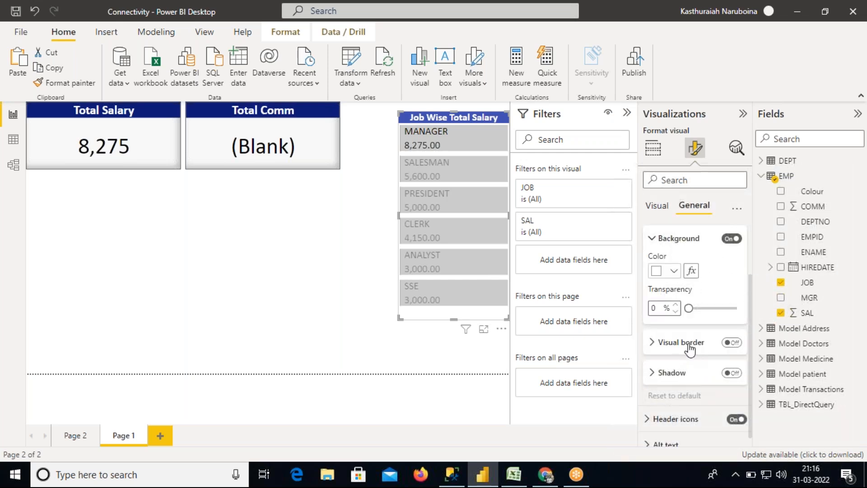
{"action": "left_click", "coordinate": [684, 343]}
{"action": "left_click", "coordinate": [731, 343]}
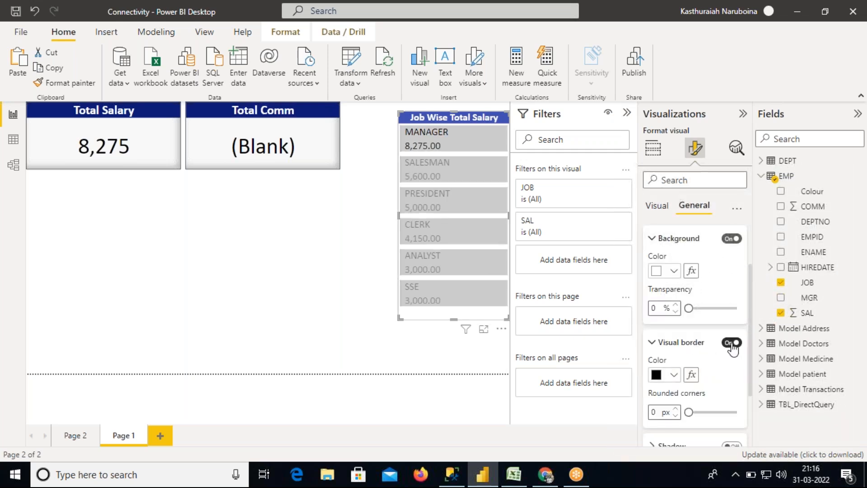
{"action": "left_click", "coordinate": [678, 343]}
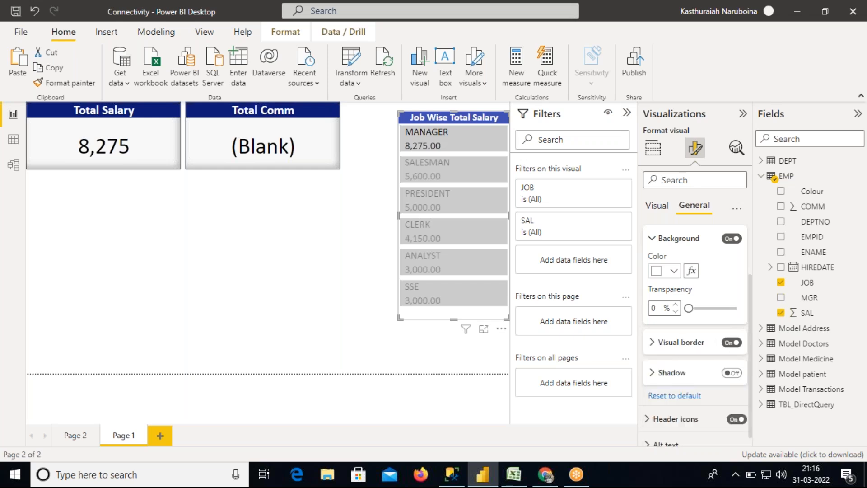
- Examine the multi-row card's shadow settings for colour, offset and position
{"action": "left_click", "coordinate": [668, 373]}
{"action": "scroll", "coordinate": [726, 376], "scroll_direction": "down", "scroll_amount": 3}
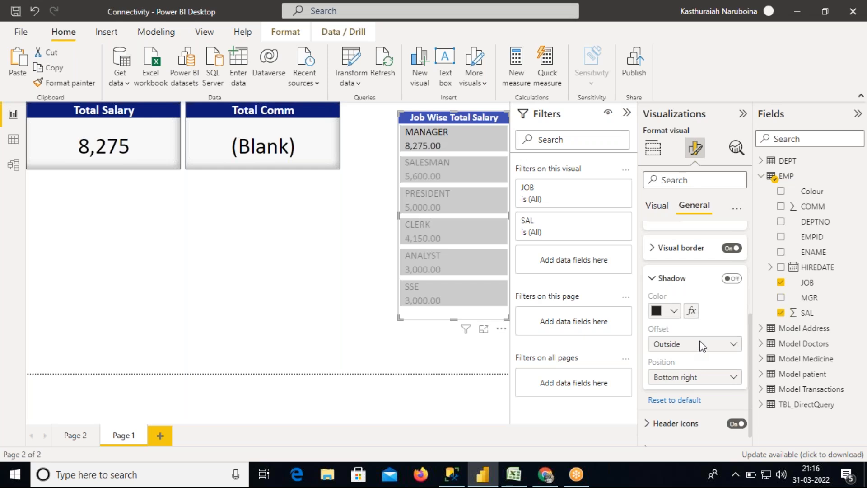
{"action": "scroll", "coordinate": [752, 342], "scroll_direction": "down", "scroll_amount": 1}
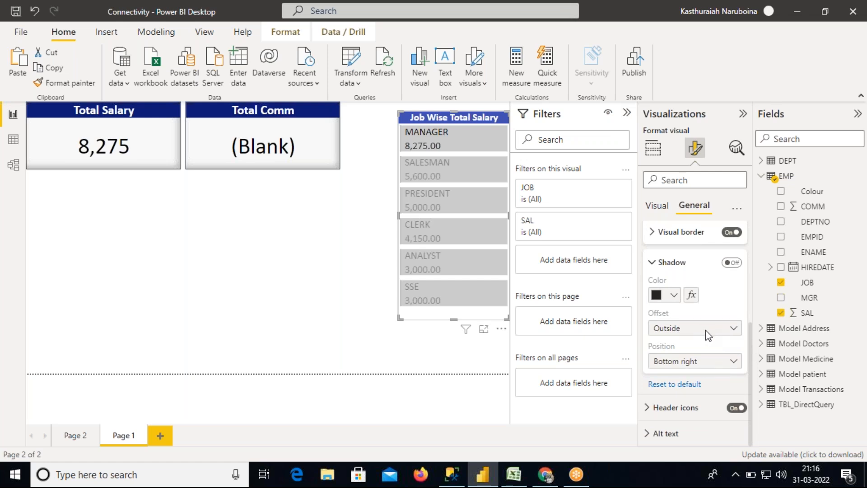
{"action": "left_click", "coordinate": [652, 262]}
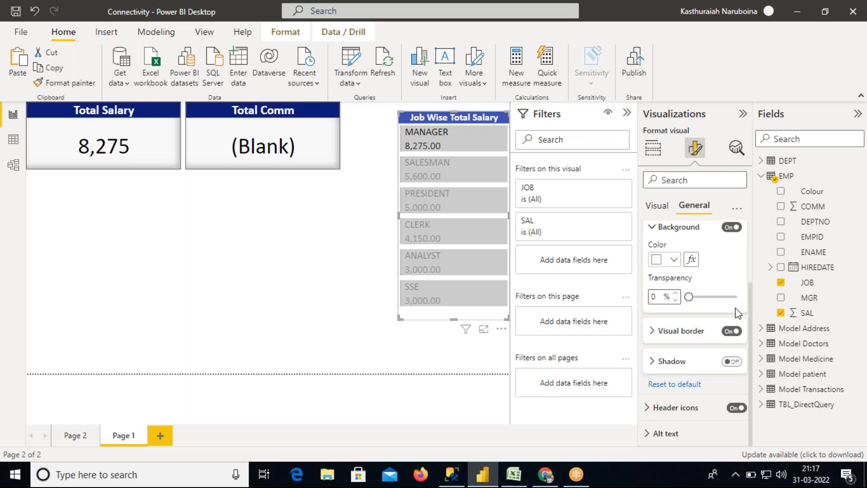
{"action": "left_click_drag", "start_coordinate": [747, 302], "coordinate": [749, 228]}
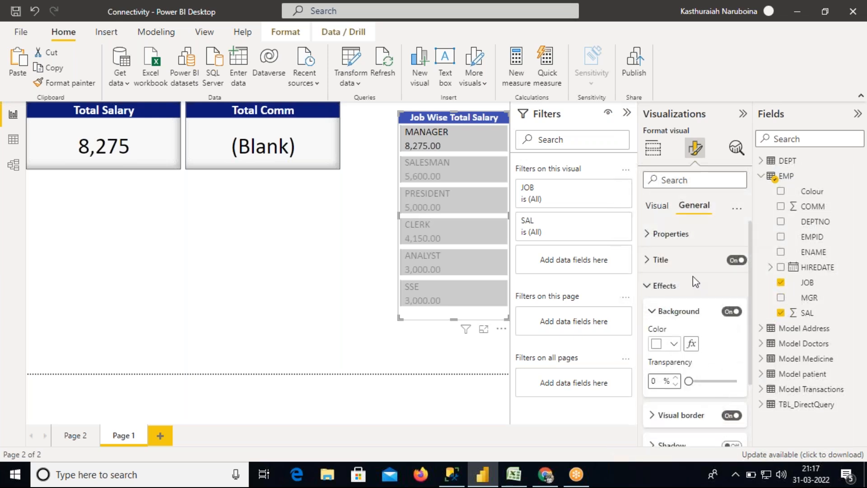
{"action": "left_click", "coordinate": [649, 283]}
- Shorten the multi-row card so its lower border sits just below the SSE entry, and deselect it
{"action": "left_click_drag", "start_coordinate": [454, 319], "coordinate": [453, 312]}
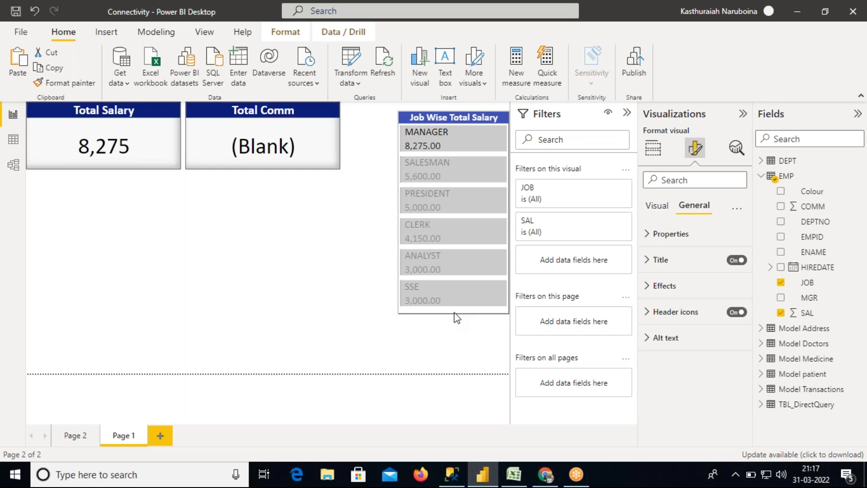
{"action": "left_click", "coordinate": [421, 365]}
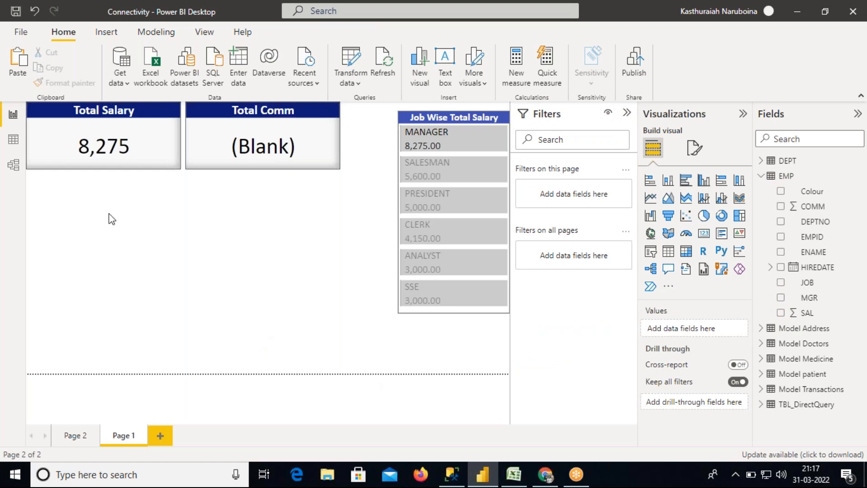
{"action": "mouse_move", "coordinate": [108, 144]}
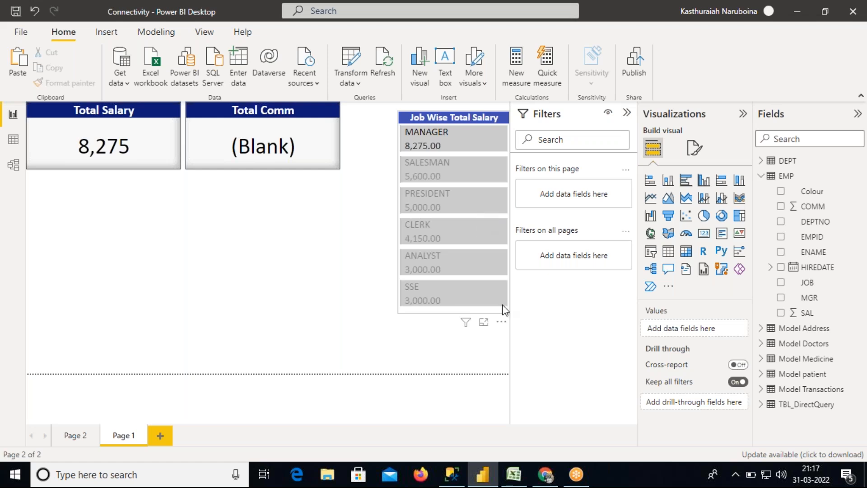
- Switch to SQL Server Management Studio and insert a blank line below the "-- Multi Card" comment, before "-- Pie Chart"
{"action": "left_click", "coordinate": [451, 475]}
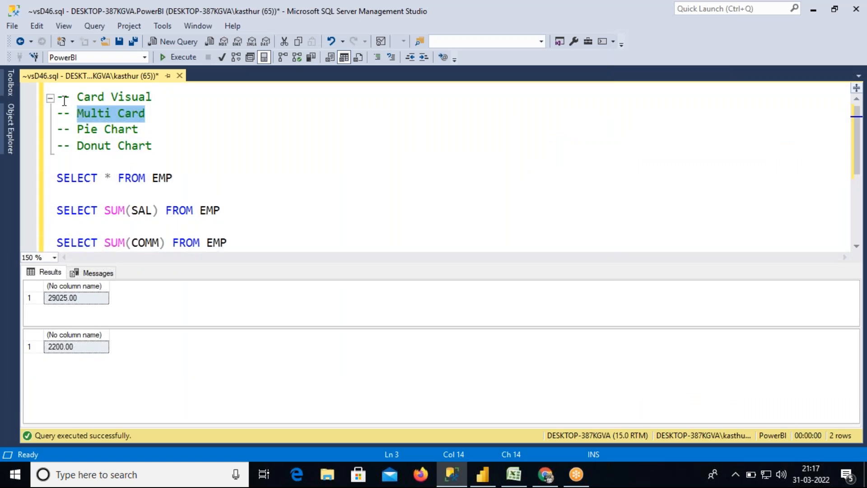
{"action": "left_click", "coordinate": [49, 98]}
{"action": "left_click", "coordinate": [50, 98]}
{"action": "left_click_drag", "start_coordinate": [157, 112], "coordinate": [57, 103]}
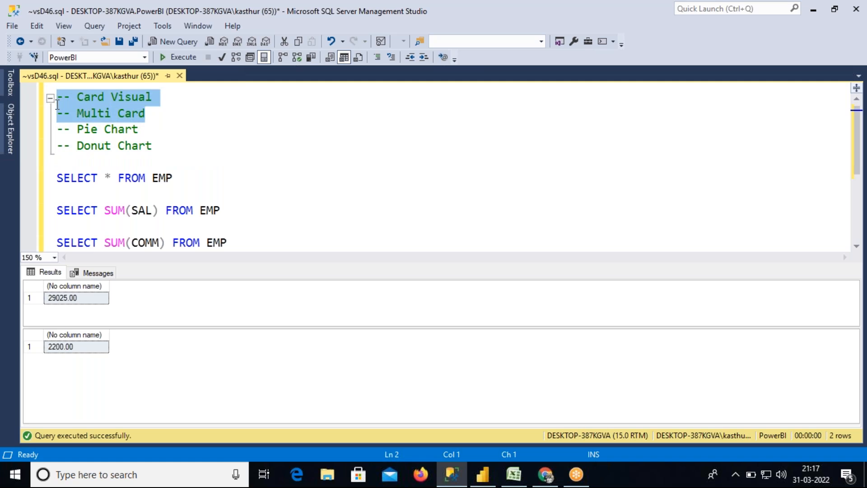
{"action": "left_click_drag", "start_coordinate": [60, 129], "coordinate": [152, 147]}
{"action": "left_click", "coordinate": [153, 113]}
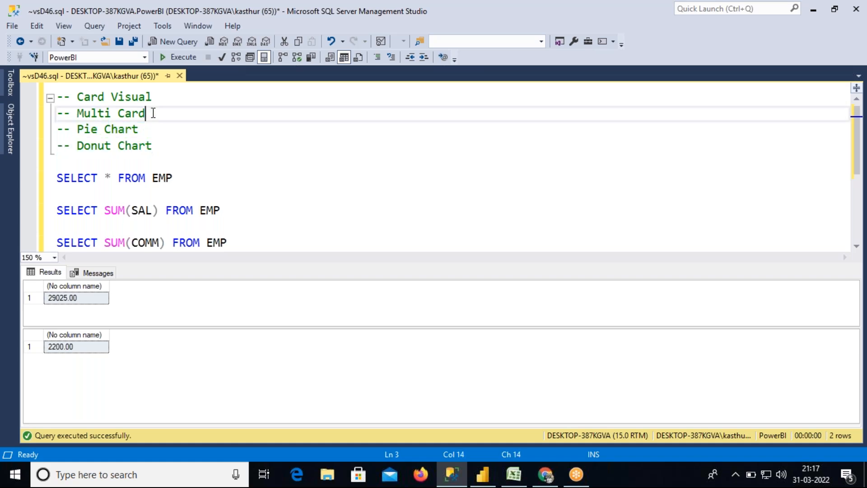
{"action": "key", "text": "Return"}
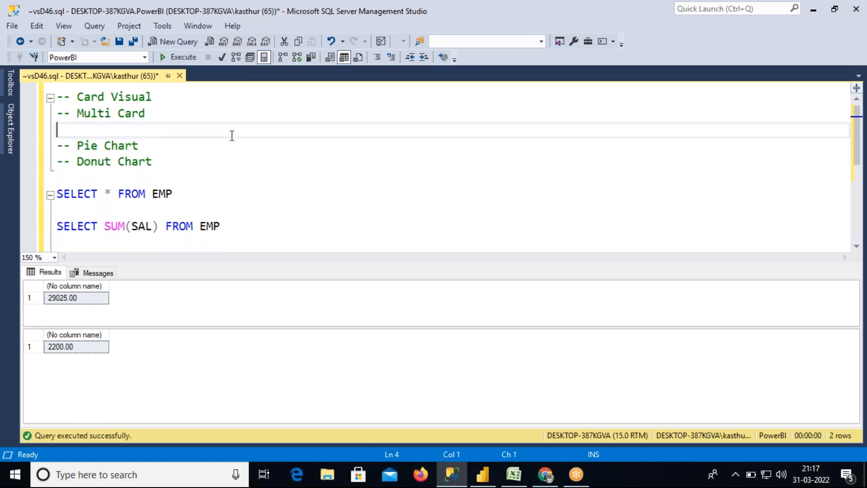
- Switch to Power BI Desktop, insert a pie chart, and enlarge it to fill the space below the Total Salary and Total Comm cards
{"action": "left_click", "coordinate": [484, 473]}
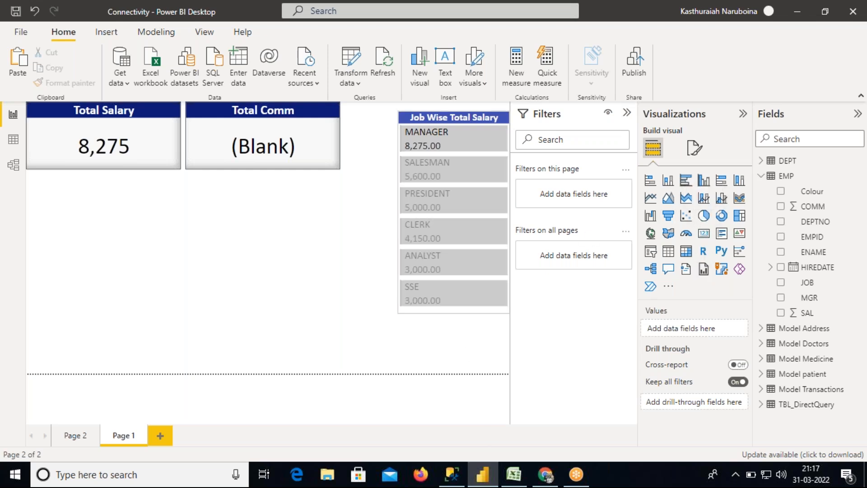
{"action": "left_click", "coordinate": [705, 218]}
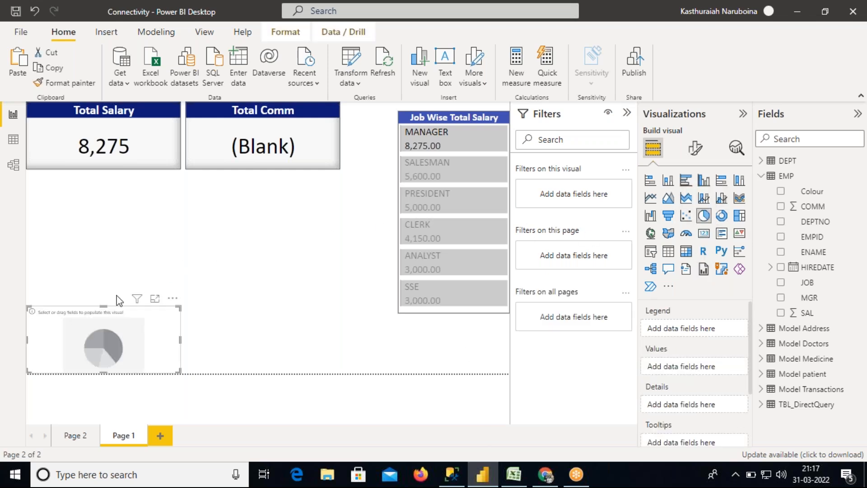
{"action": "left_click_drag", "start_coordinate": [103, 306], "coordinate": [102, 222]}
{"action": "left_click_drag", "start_coordinate": [181, 295], "coordinate": [233, 307]}
{"action": "left_click_drag", "start_coordinate": [132, 220], "coordinate": [133, 200]}
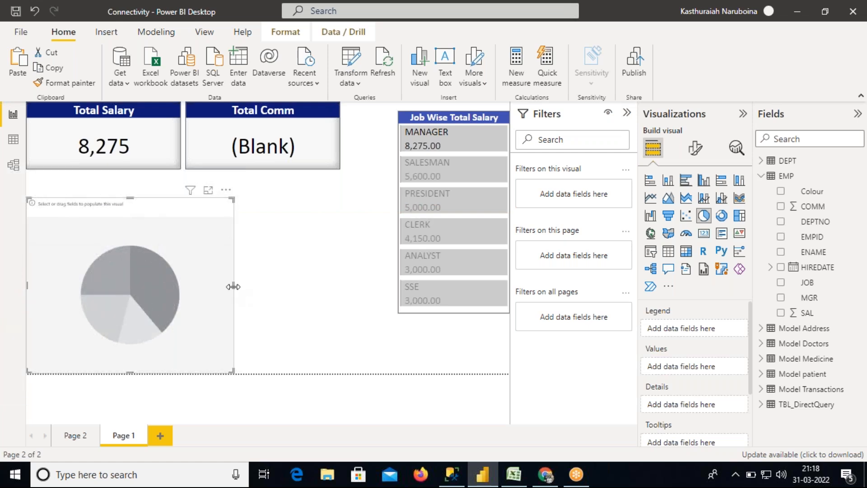
{"action": "left_click_drag", "start_coordinate": [234, 288], "coordinate": [256, 293]}
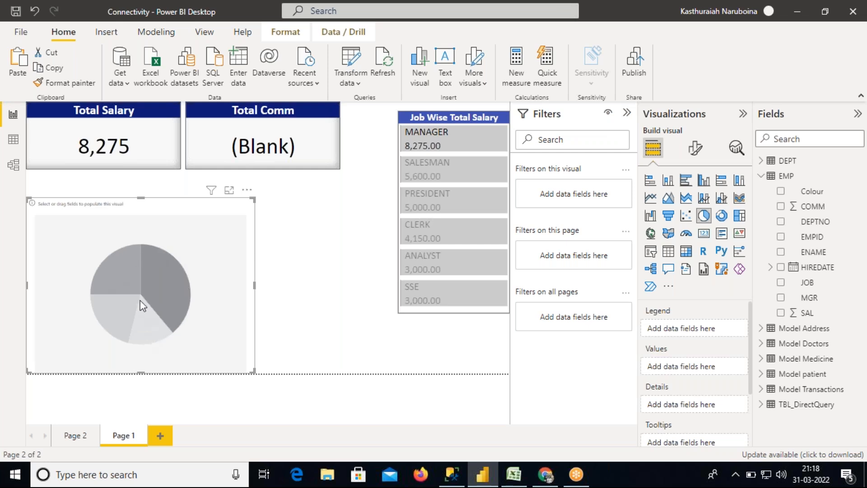
{"action": "left_click_drag", "start_coordinate": [259, 287], "coordinate": [313, 292]}
{"action": "left_click_drag", "start_coordinate": [167, 197], "coordinate": [167, 185]}
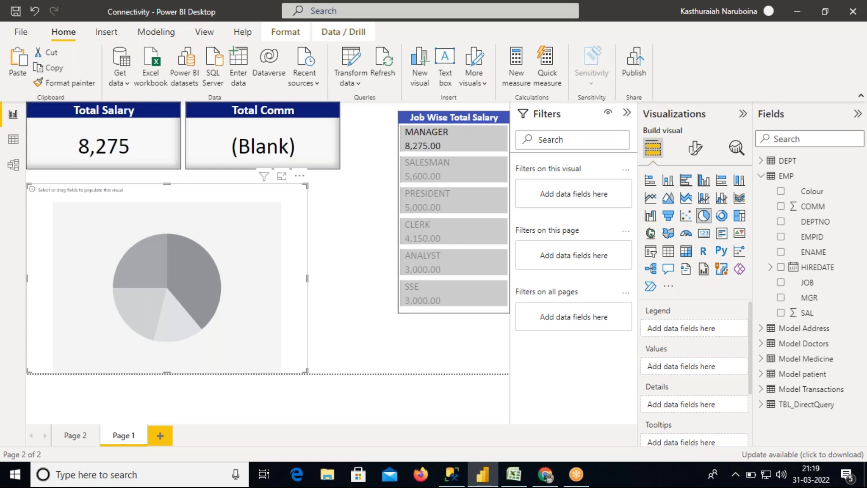
{"action": "left_click_drag", "start_coordinate": [307, 276], "coordinate": [291, 281]}
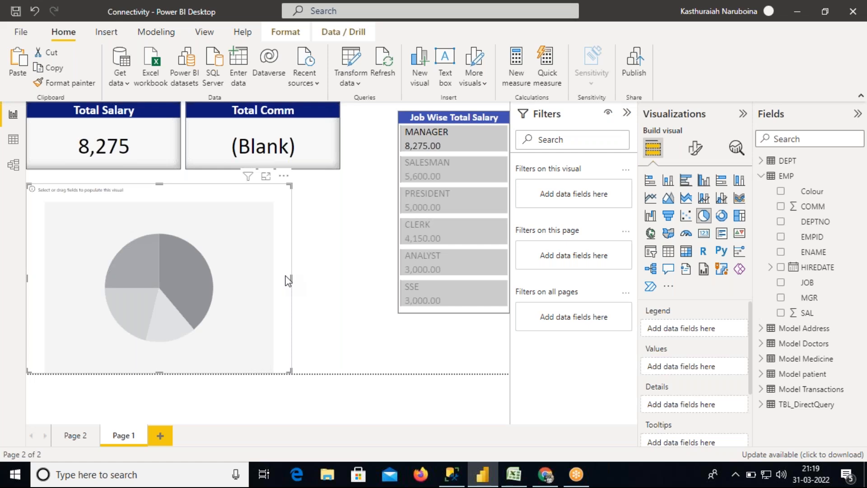
- Add EMP's JOB and SAL fields to the pie chart and inspect the salary and percentage of individual job slices
{"action": "left_click", "coordinate": [782, 283]}
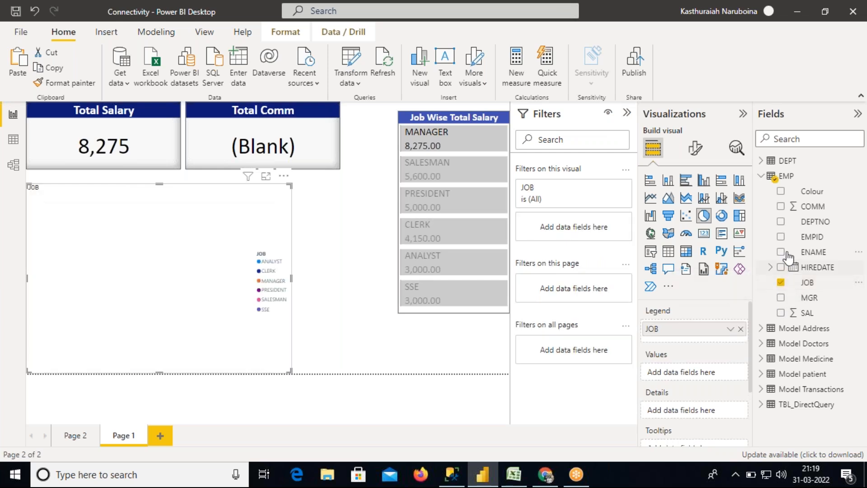
{"action": "left_click", "coordinate": [781, 313]}
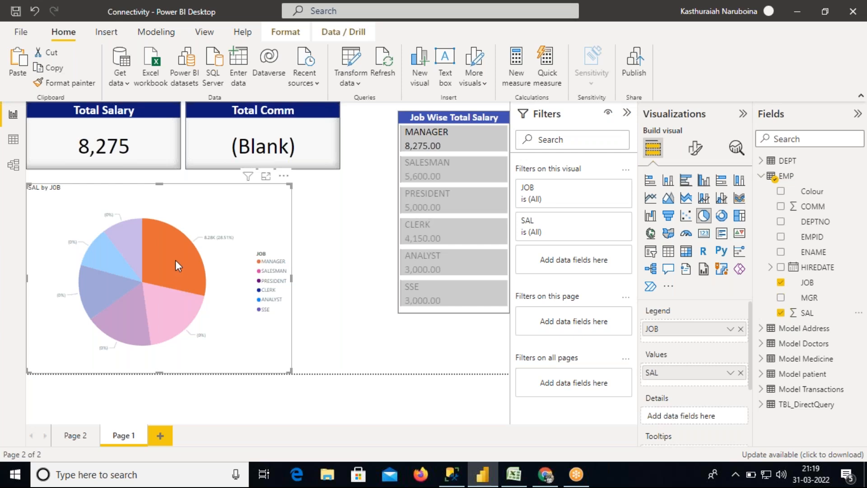
{"action": "mouse_move", "coordinate": [176, 261]}
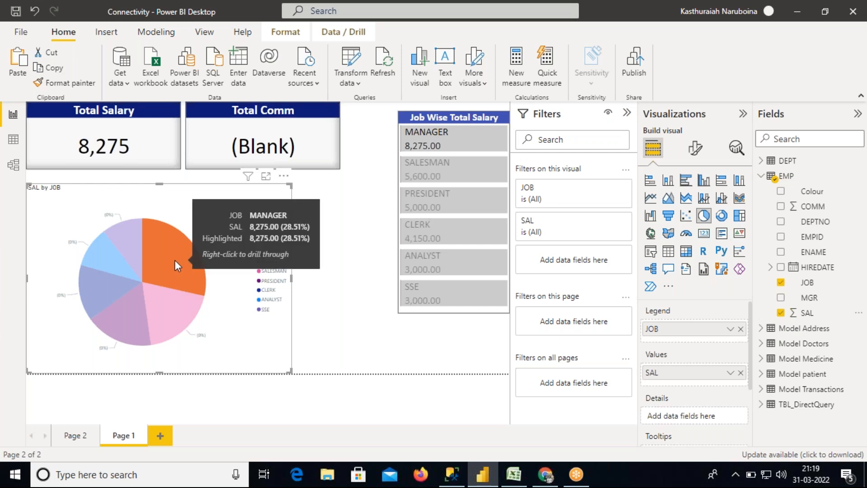
{"action": "mouse_move", "coordinate": [173, 295]}
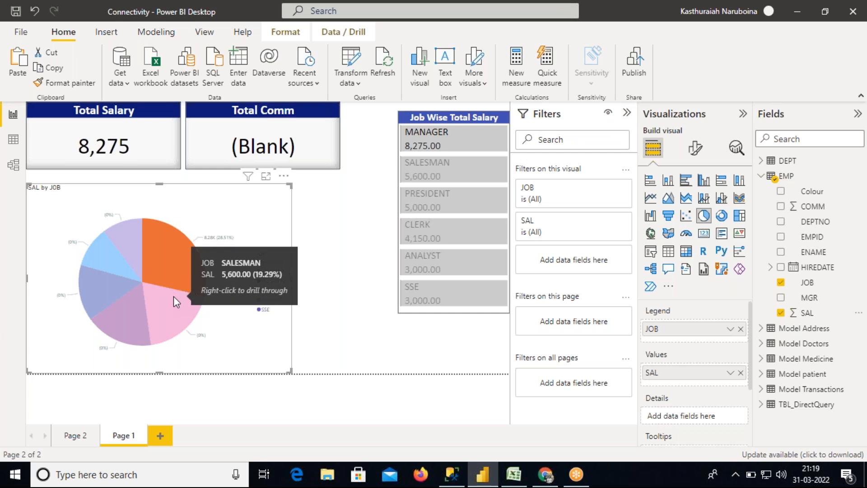
{"action": "mouse_move", "coordinate": [139, 309]}
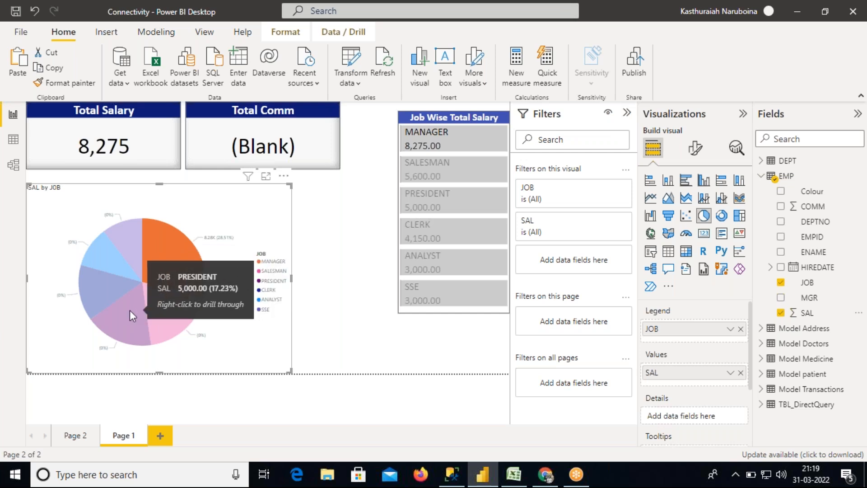
{"action": "mouse_move", "coordinate": [100, 281]}
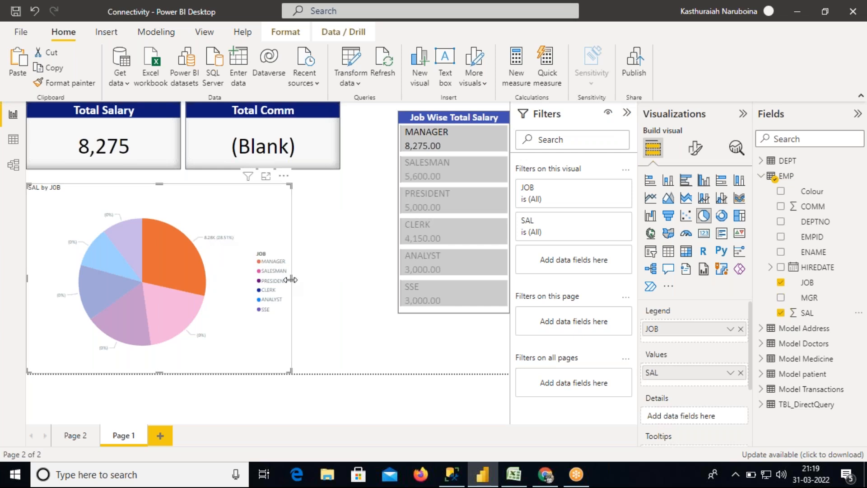
- Widen the pie chart slightly and clear JOB from its legend and SAL from its values
{"action": "left_click_drag", "start_coordinate": [291, 277], "coordinate": [318, 284]}
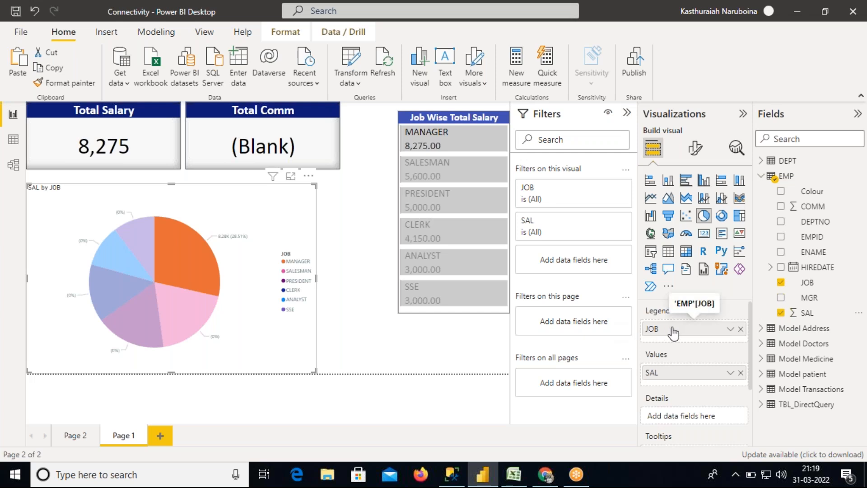
{"action": "left_click", "coordinate": [741, 328]}
{"action": "left_click", "coordinate": [741, 366]}
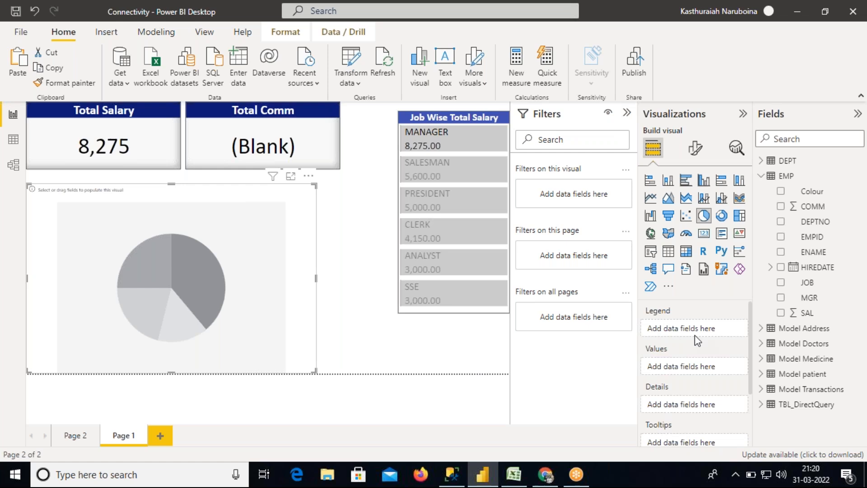
- Try adding JOB as the pie chart's legend and remove it again
{"action": "left_click", "coordinate": [781, 283]}
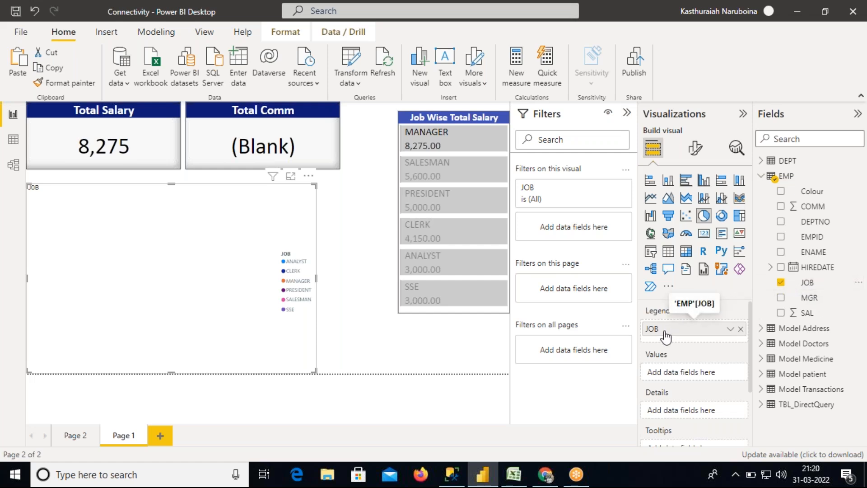
{"action": "left_click", "coordinate": [742, 330]}
{"action": "left_click_drag", "start_coordinate": [807, 283], "coordinate": [703, 327]}
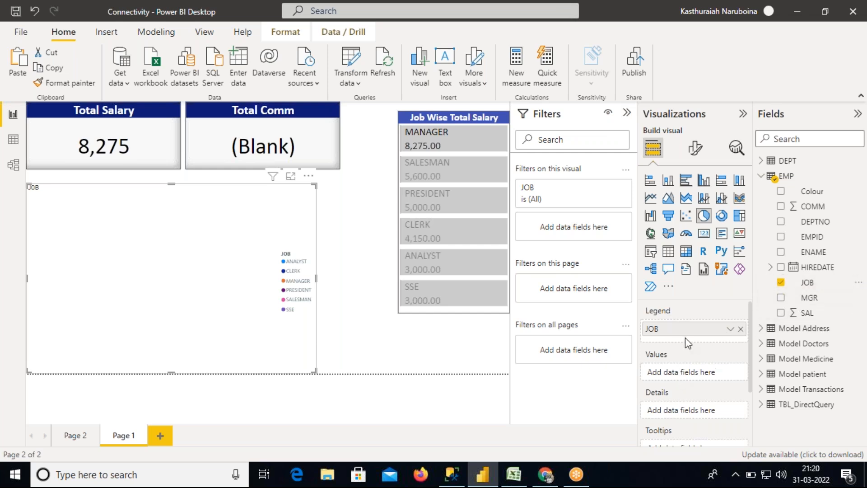
{"action": "left_click", "coordinate": [741, 328]}
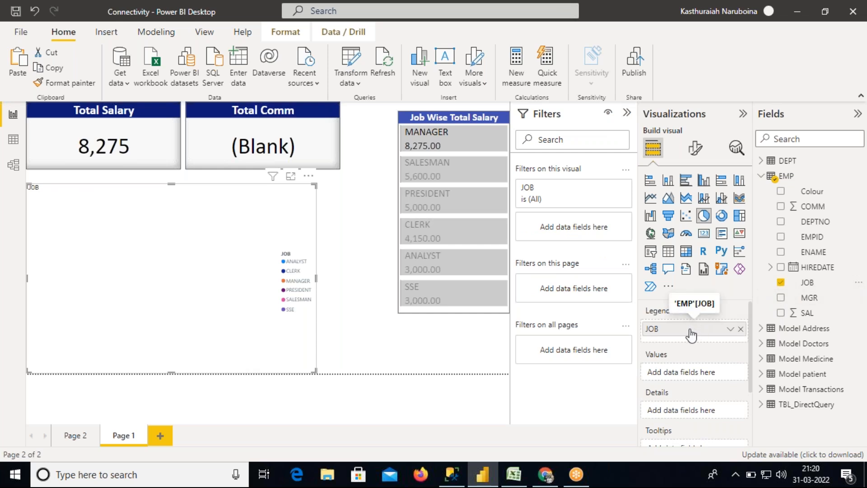
{"action": "left_click", "coordinate": [742, 330]}
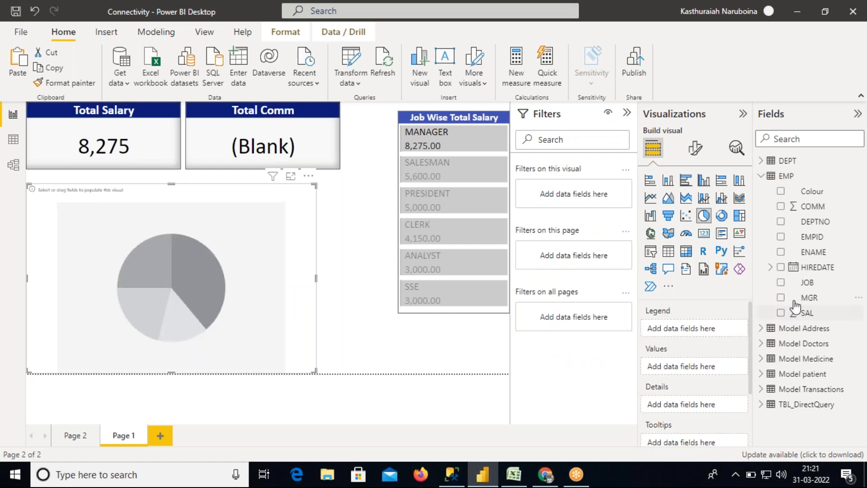
- Set JOB as the pie chart's legend and SAL as its values, widen the chart slightly, and inspect the MANAGER slice
{"action": "left_click_drag", "start_coordinate": [806, 284], "coordinate": [705, 329]}
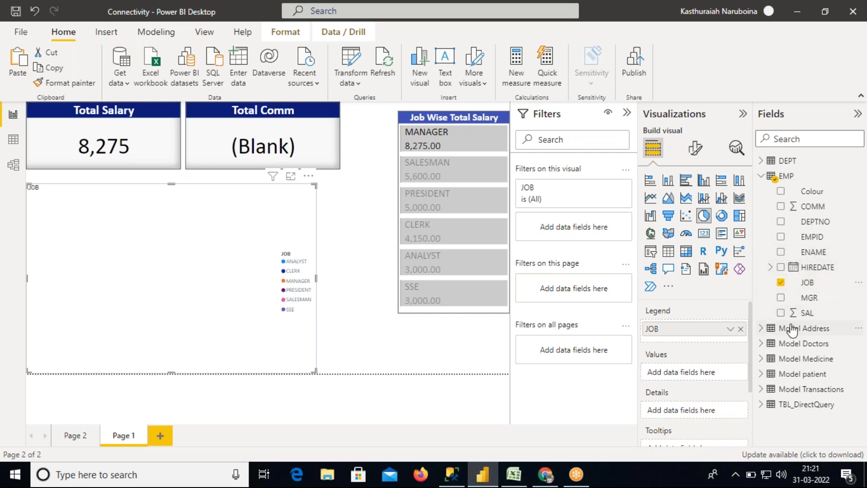
{"action": "left_click_drag", "start_coordinate": [808, 313], "coordinate": [698, 375]}
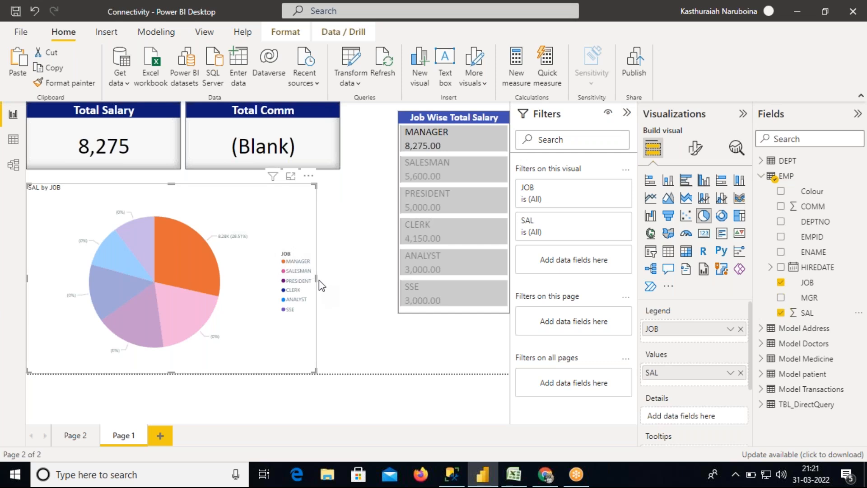
{"action": "left_click_drag", "start_coordinate": [319, 283], "coordinate": [325, 285]}
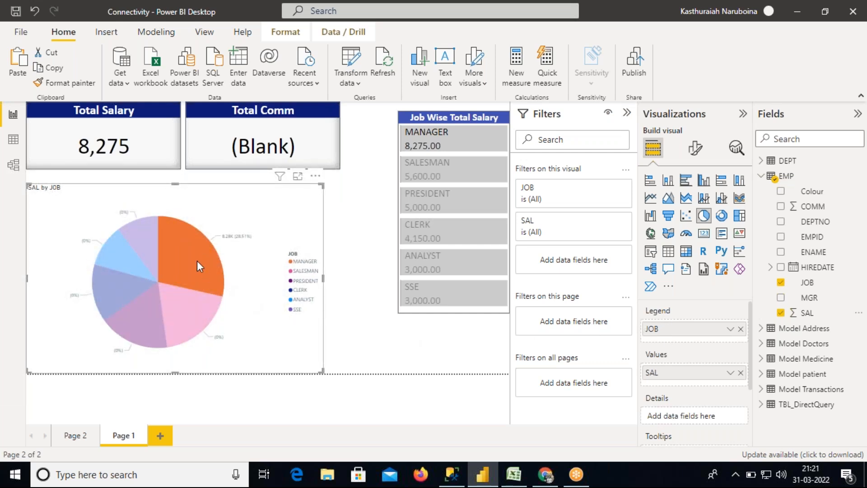
{"action": "mouse_move", "coordinate": [197, 261]}
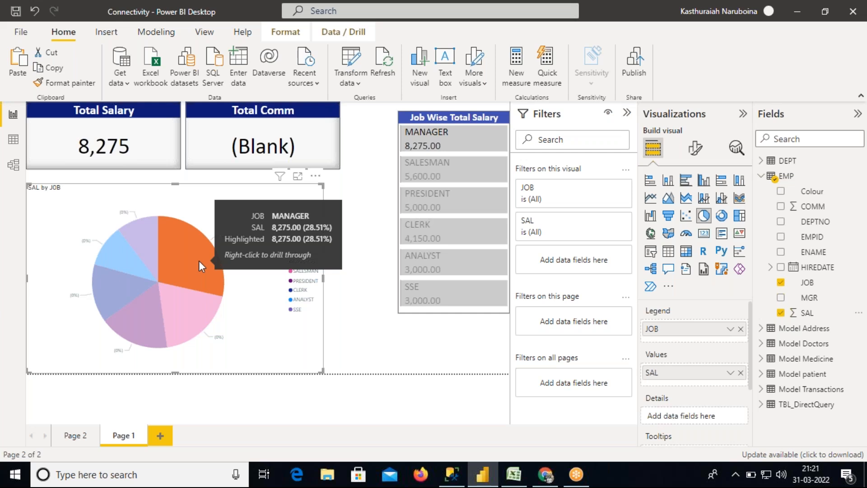
- Add COMM to the pie chart's tooltips and inspect the tooltip of the MANAGER slice
{"action": "left_click_drag", "start_coordinate": [750, 352], "coordinate": [739, 392]}
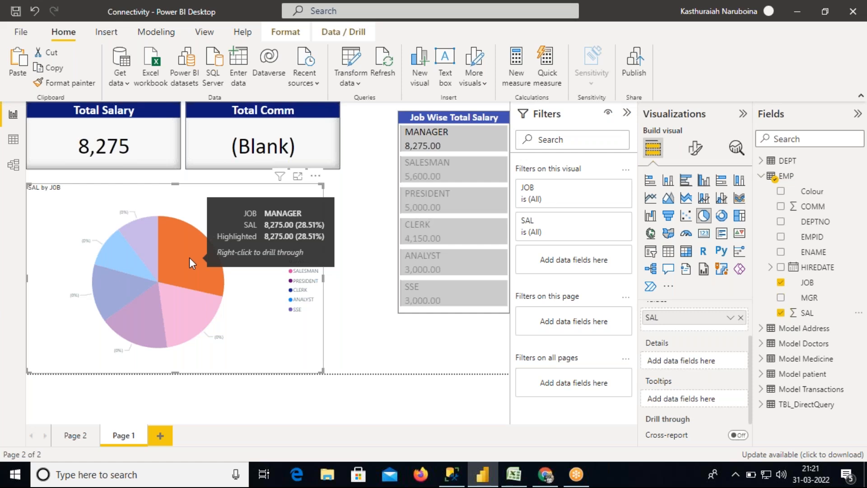
{"action": "left_click_drag", "start_coordinate": [820, 208], "coordinate": [710, 399]}
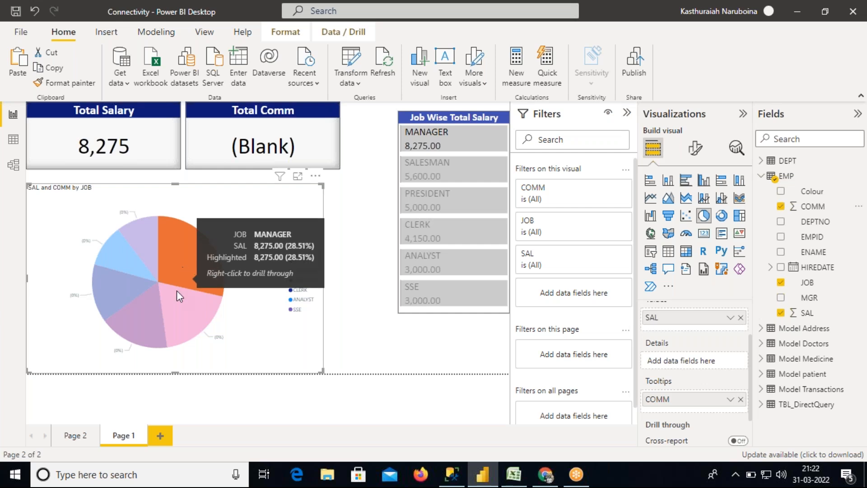
{"action": "mouse_move", "coordinate": [176, 307]}
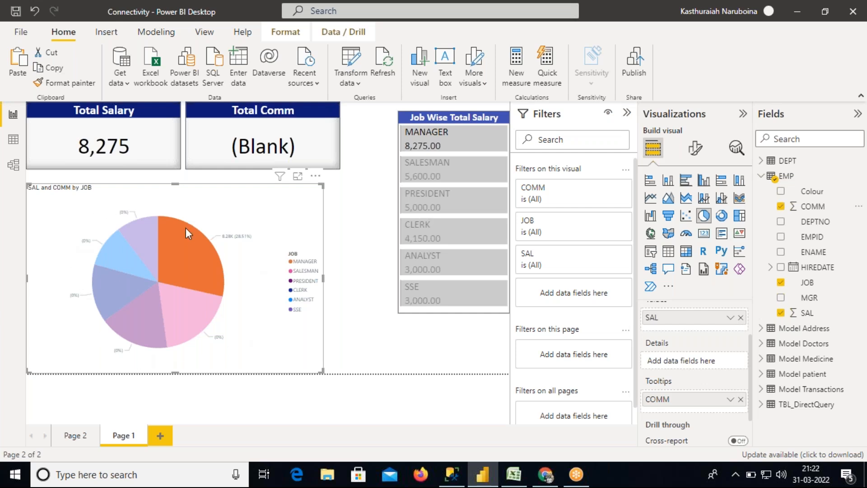
{"action": "mouse_move", "coordinate": [186, 238]}
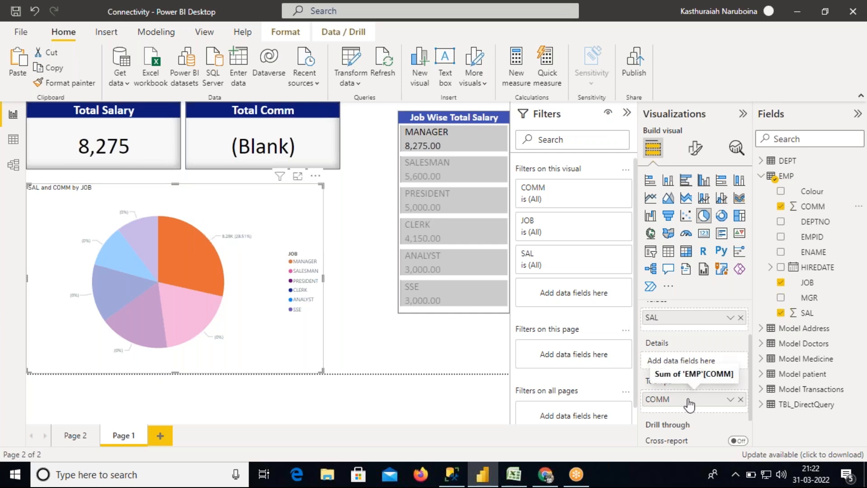
{"action": "left_click_drag", "start_coordinate": [749, 387], "coordinate": [753, 336]}
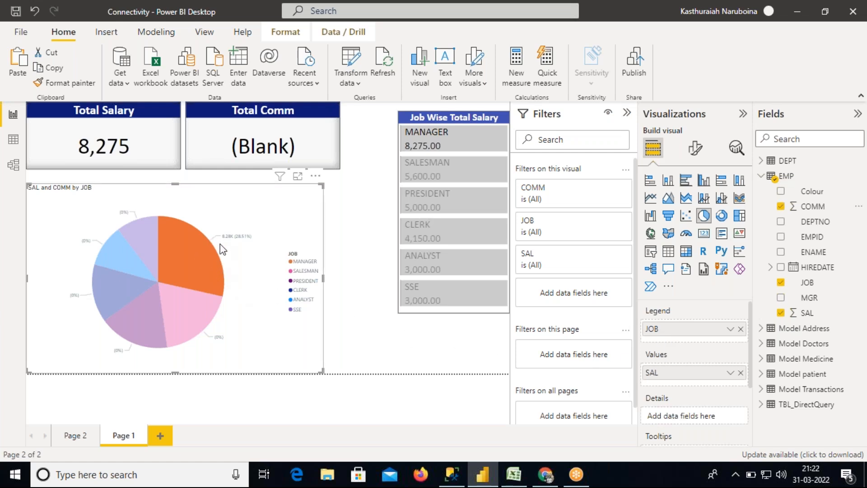
{"action": "left_click_drag", "start_coordinate": [751, 341], "coordinate": [750, 385]}
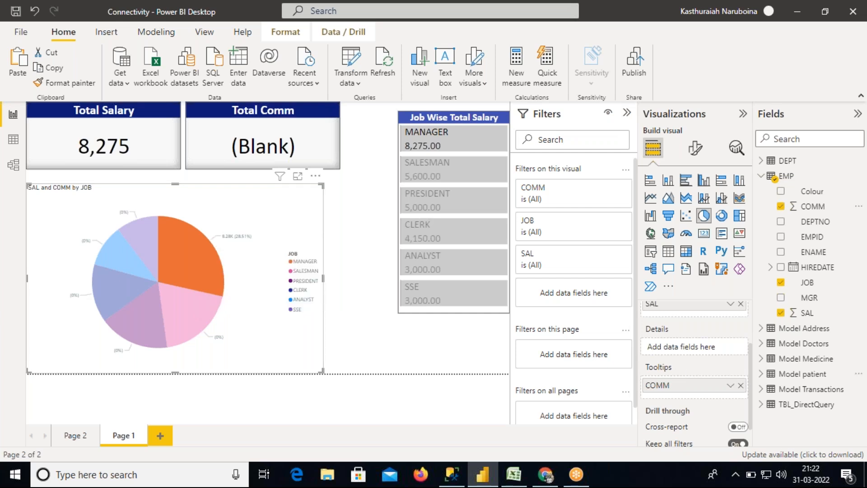
{"action": "scroll", "coordinate": [752, 357], "scroll_direction": "up", "scroll_amount": 1}
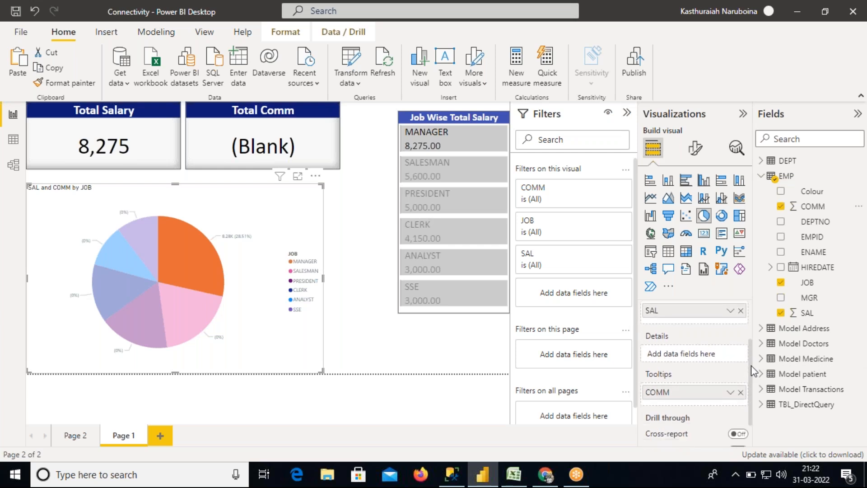
{"action": "scroll", "coordinate": [723, 383], "scroll_direction": "down", "scroll_amount": 2}
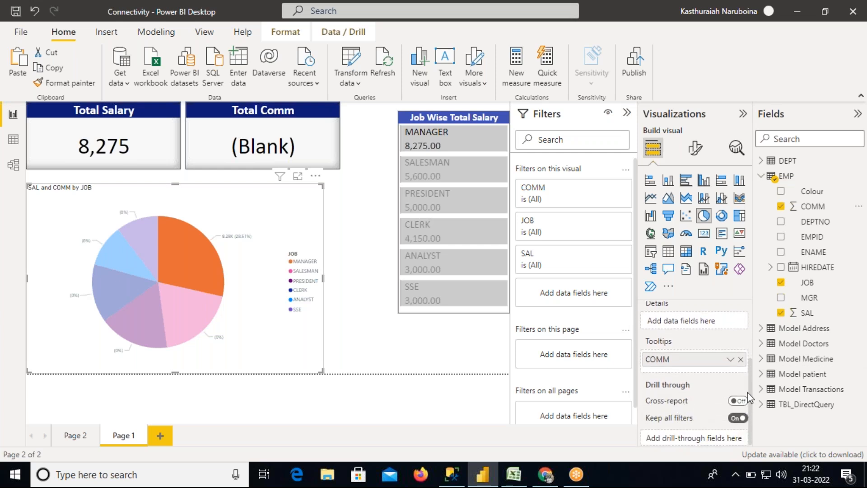
{"action": "scroll", "coordinate": [749, 370], "scroll_direction": "up", "scroll_amount": 3}
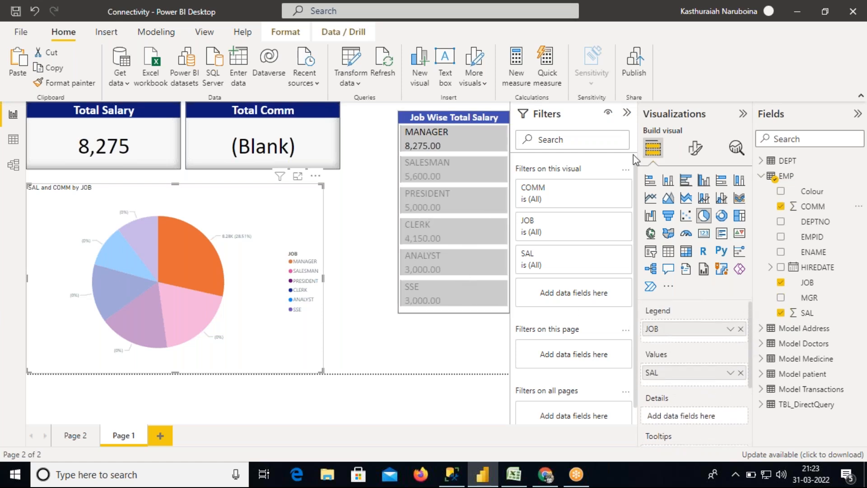
- Turn off the pie chart's legend and recolour the MANAGER slice with a darker shade of the light blue theme colour
{"action": "left_click", "coordinate": [694, 150]}
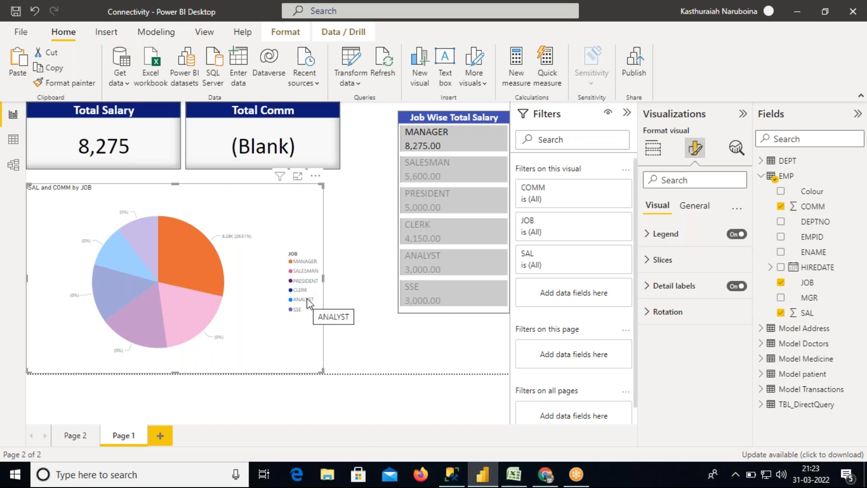
{"action": "left_click", "coordinate": [737, 234]}
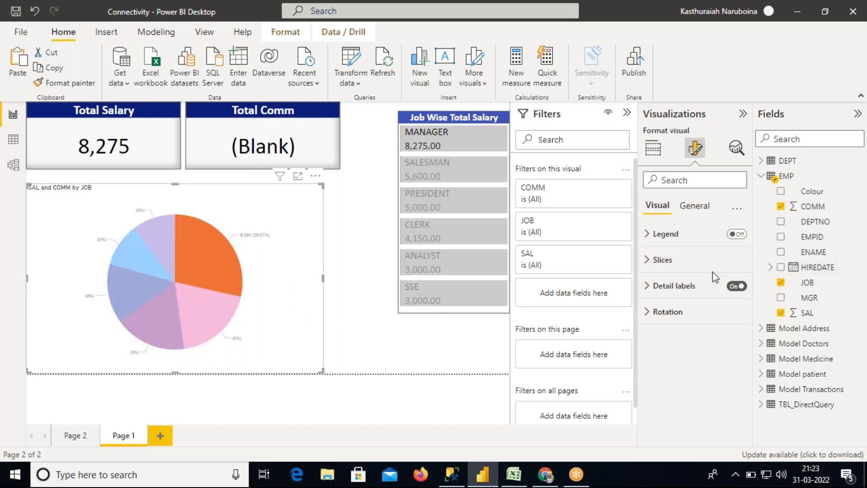
{"action": "left_click", "coordinate": [645, 260]}
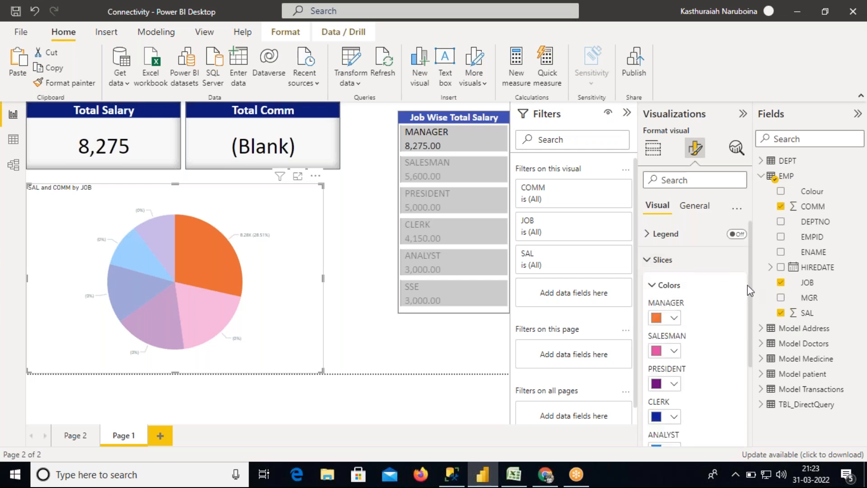
{"action": "left_click_drag", "start_coordinate": [750, 287], "coordinate": [749, 313]}
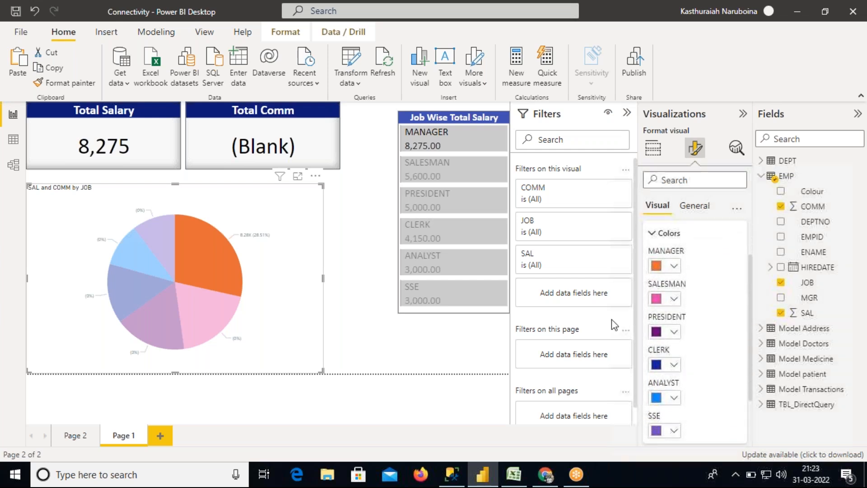
{"action": "mouse_move", "coordinate": [207, 256]}
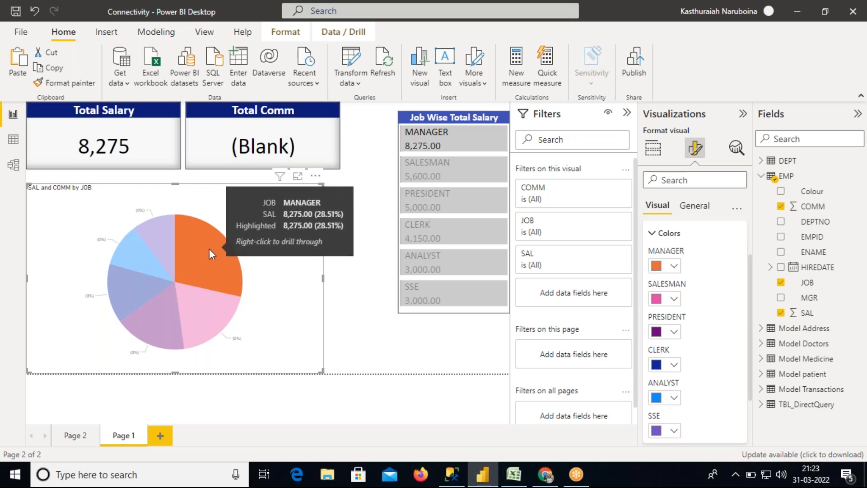
{"action": "left_click", "coordinate": [674, 266]}
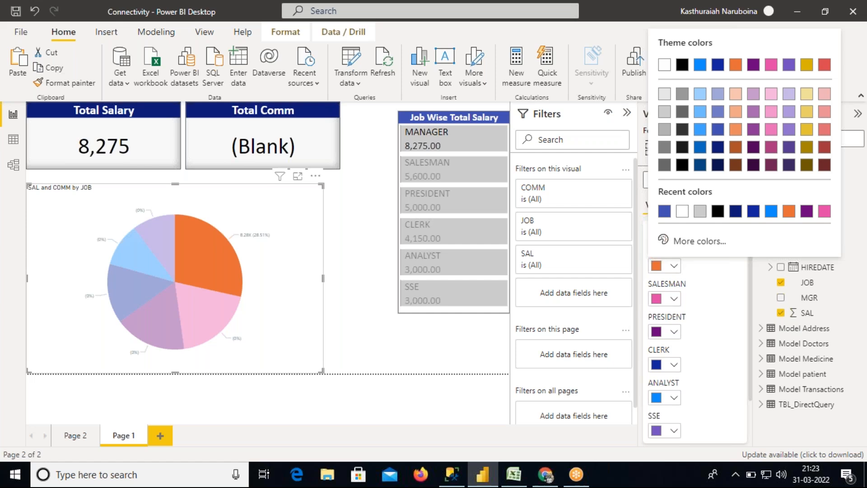
{"action": "left_click", "coordinate": [700, 147]}
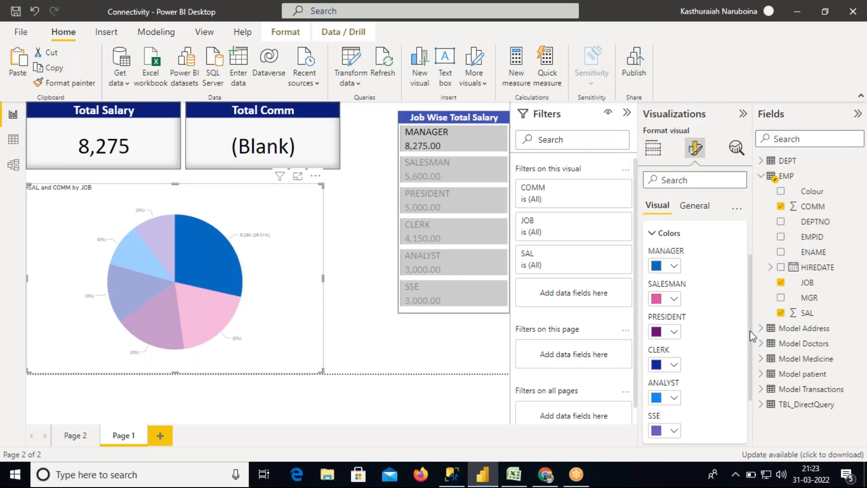
{"action": "scroll", "coordinate": [751, 347], "scroll_direction": "down", "scroll_amount": 3}
{"action": "scroll", "coordinate": [676, 273], "scroll_direction": "up", "scroll_amount": 5}
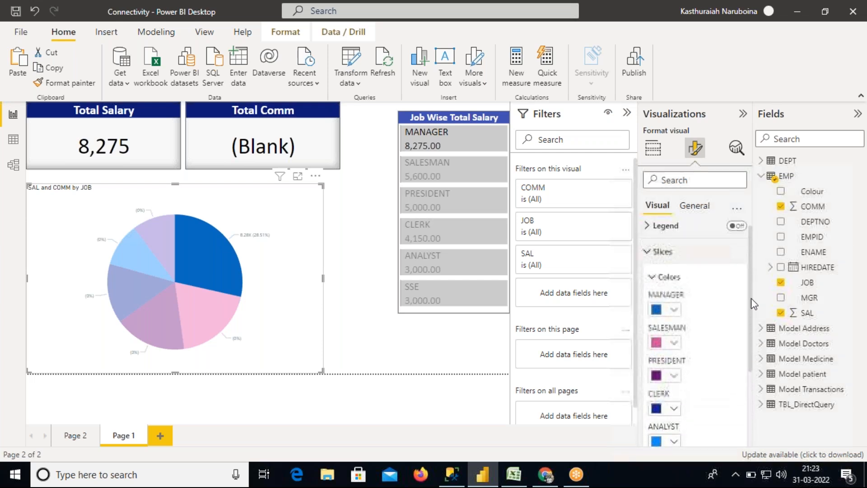
{"action": "left_click", "coordinate": [647, 259]}
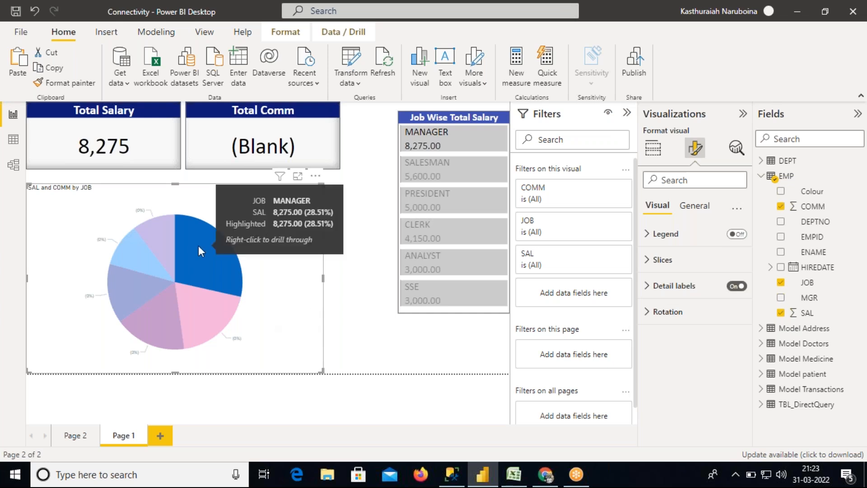
- Widen the pie chart until it extends slightly past the right edge of the Total Comm card
{"action": "left_click_drag", "start_coordinate": [323, 278], "coordinate": [352, 285]}
{"action": "mouse_move", "coordinate": [265, 238]}
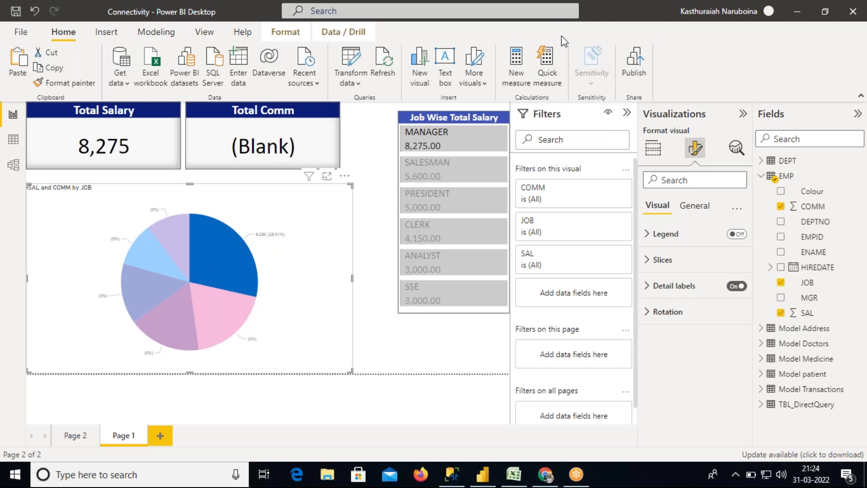
{"action": "mouse_move", "coordinate": [295, 233]}
{"action": "left_mouse_down"}
{"action": "mouse_move", "coordinate": [276, 216]}
{"action": "mouse_move", "coordinate": [259, 219]}
{"action": "mouse_move", "coordinate": [258, 247]}
{"action": "mouse_move", "coordinate": [292, 228]}
{"action": "left_mouse_up"}
{"action": "mouse_move", "coordinate": [144, 199]}
{"action": "left_mouse_down"}
{"action": "mouse_move", "coordinate": [147, 221]}
{"action": "mouse_move", "coordinate": [178, 197]}
{"action": "mouse_move", "coordinate": [140, 199]}
{"action": "left_mouse_up"}
{"action": "mouse_move", "coordinate": [114, 225]}
{"action": "left_mouse_down"}
{"action": "mouse_move", "coordinate": [108, 248]}
{"action": "mouse_move", "coordinate": [126, 233]}
{"action": "mouse_move", "coordinate": [117, 223]}
{"action": "left_mouse_up"}
{"action": "mouse_move", "coordinate": [293, 225]}
{"action": "left_mouse_down"}
{"action": "mouse_move", "coordinate": [647, 283]}
{"action": "mouse_move", "coordinate": [637, 297]}
{"action": "mouse_move", "coordinate": [695, 292]}
{"action": "left_mouse_up"}
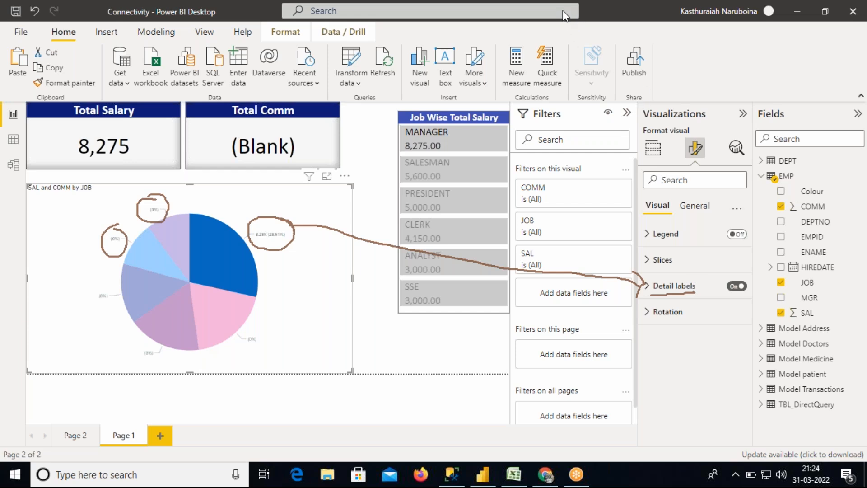
{"action": "left_click", "coordinate": [575, 90]}
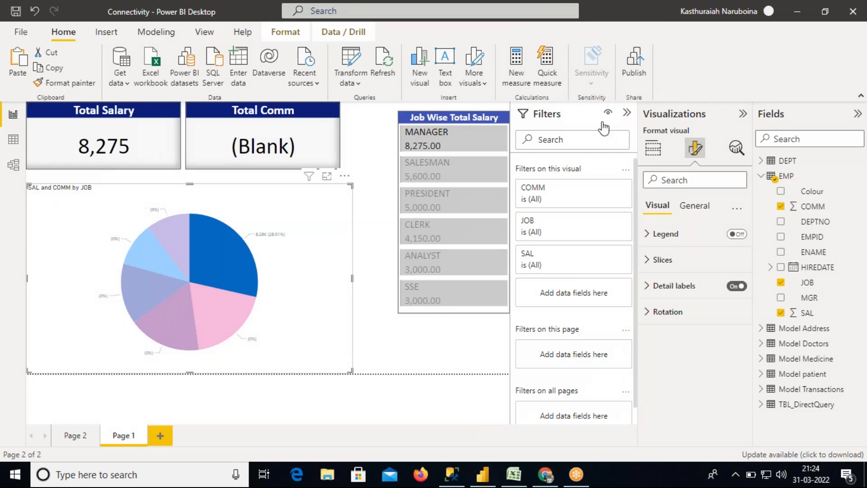
- Try the Inside and Outside positions for the pie chart's detail labels, and set the position to Prefer outside
{"action": "left_click", "coordinate": [651, 292]}
{"action": "left_click", "coordinate": [652, 292]}
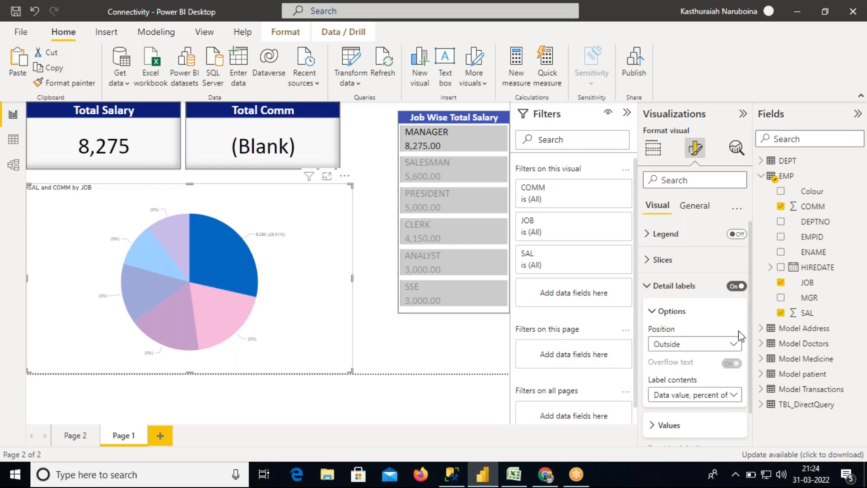
{"action": "scroll", "coordinate": [731, 316], "scroll_direction": "down", "scroll_amount": 1}
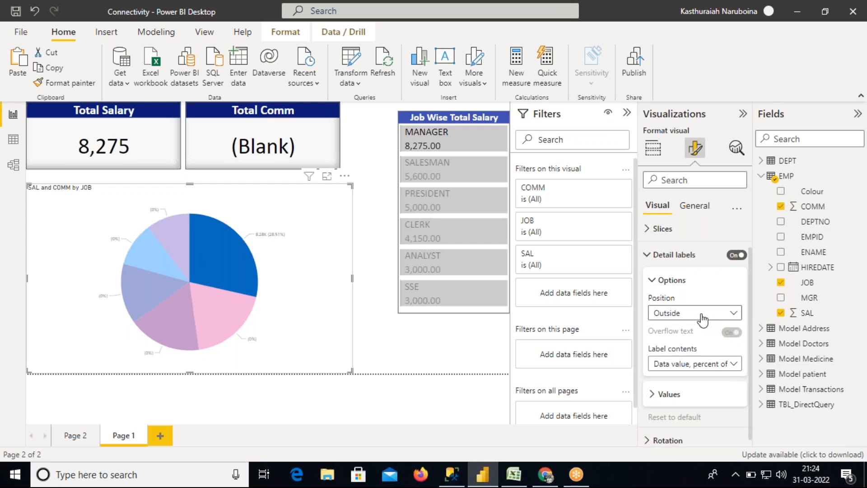
{"action": "left_click", "coordinate": [698, 316]}
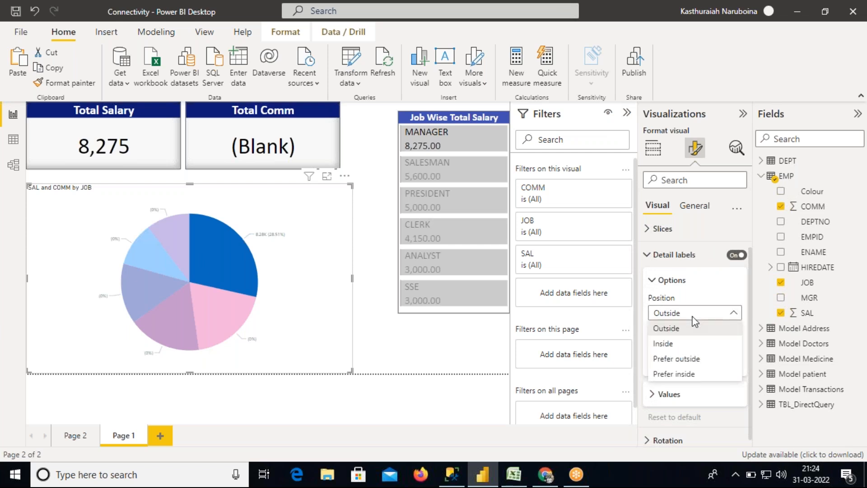
{"action": "left_click", "coordinate": [665, 345]}
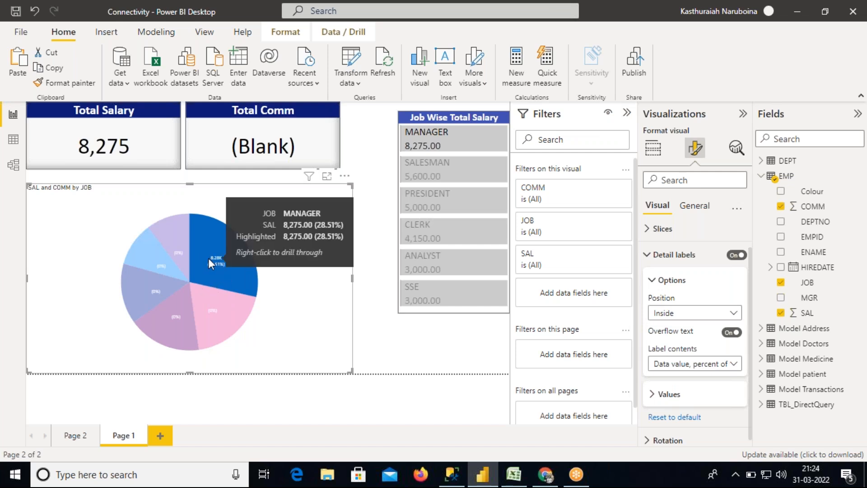
{"action": "left_click", "coordinate": [685, 318]}
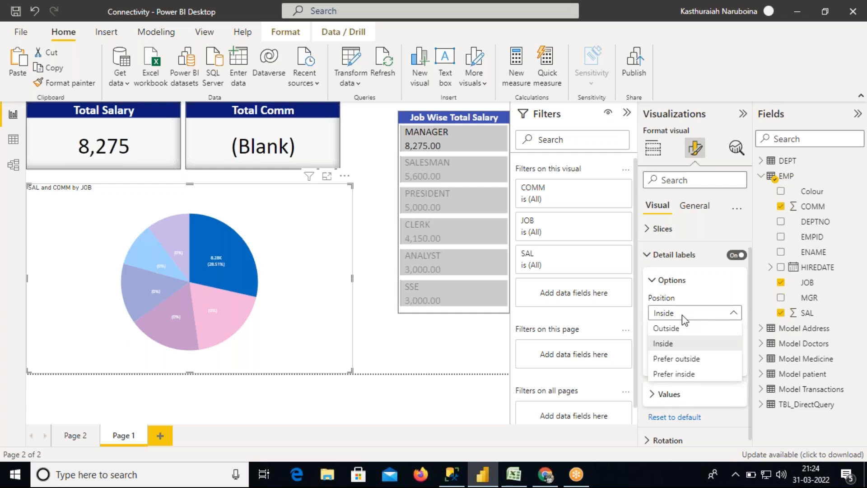
{"action": "left_click", "coordinate": [679, 330]}
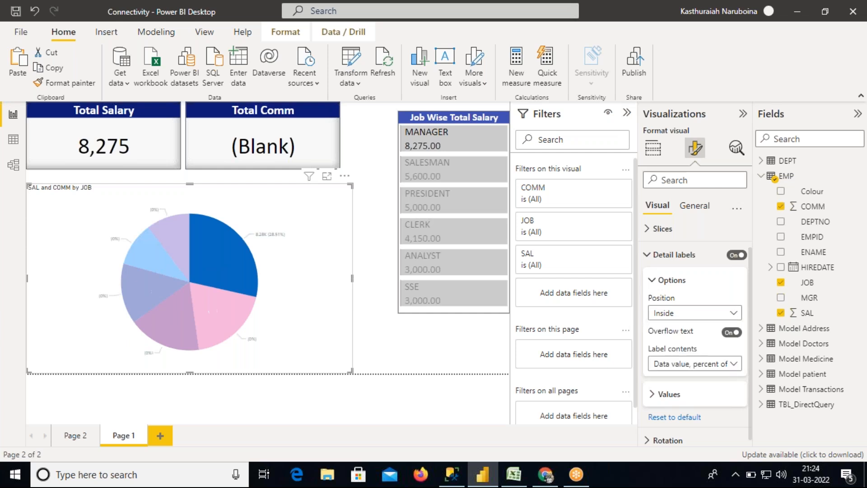
{"action": "left_click", "coordinate": [682, 316]}
{"action": "left_click", "coordinate": [689, 360]}
- Set the detail labels' contents to Category and open the font settings for the label values
{"action": "scroll", "coordinate": [753, 322], "scroll_direction": "down", "scroll_amount": 1}
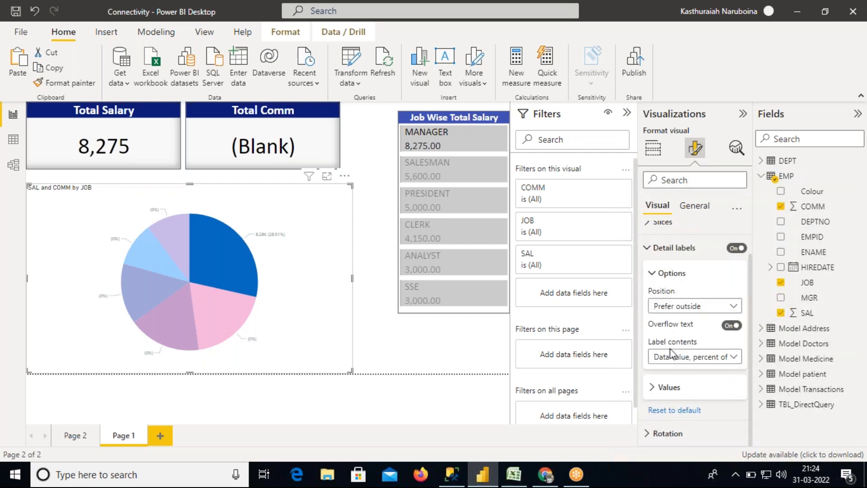
{"action": "left_click", "coordinate": [736, 357]}
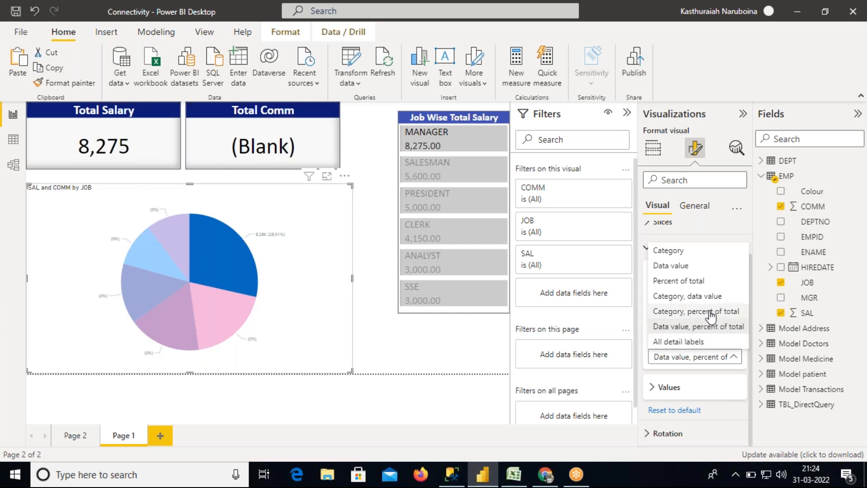
{"action": "left_click", "coordinate": [680, 251]}
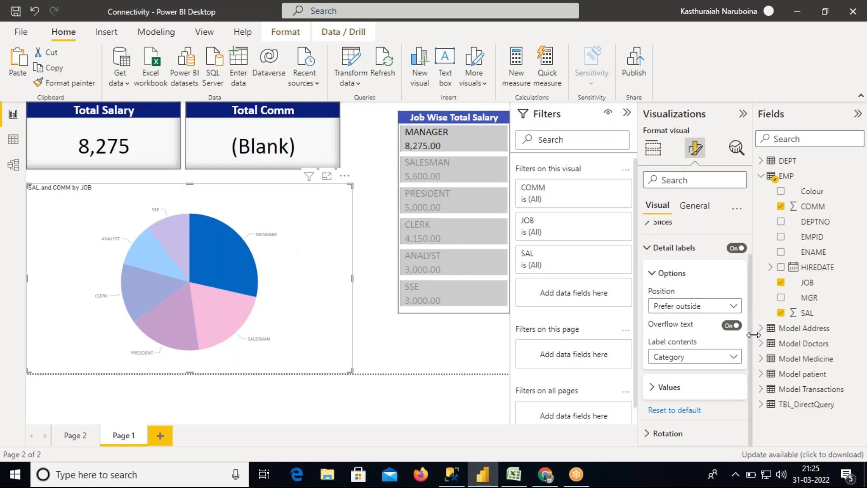
{"action": "left_click", "coordinate": [674, 391]}
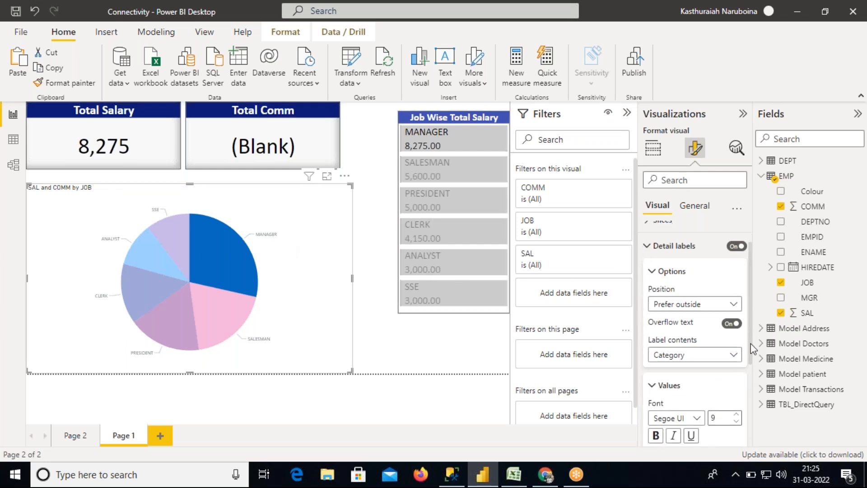
- Set the font size of the pie chart's detail label values to 15
{"action": "scroll", "coordinate": [751, 344], "scroll_direction": "down", "scroll_amount": 1}
{"action": "left_click", "coordinate": [729, 368]}
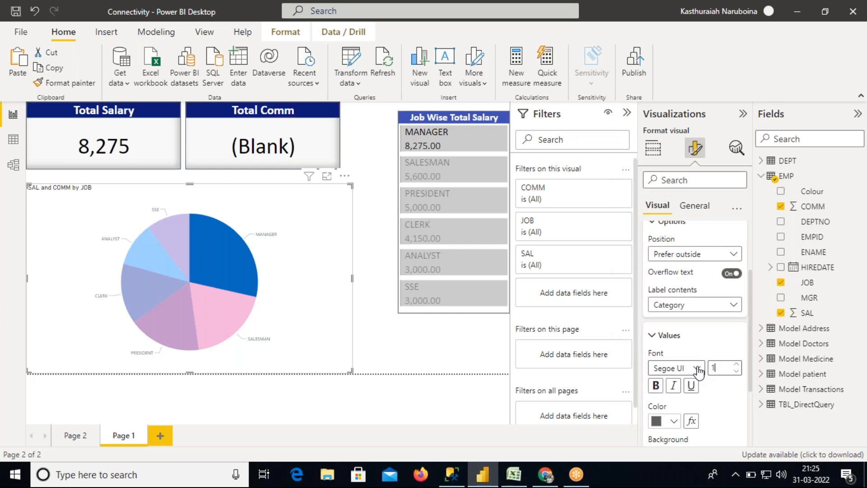
{"action": "type", "text": "15"}
{"action": "key", "text": "Return"}
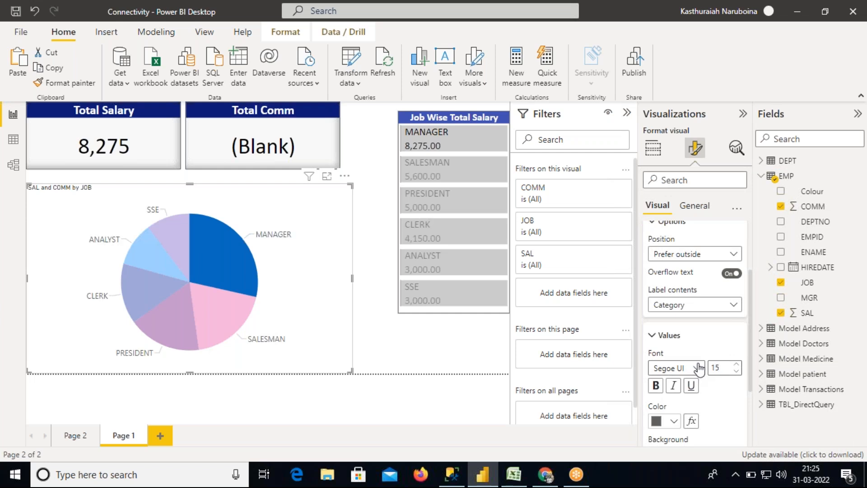
- Try the Category, Data value and Percent of total label contents, and set the detail labels to Category, data value
{"action": "scroll", "coordinate": [751, 351], "scroll_direction": "up", "scroll_amount": 1}
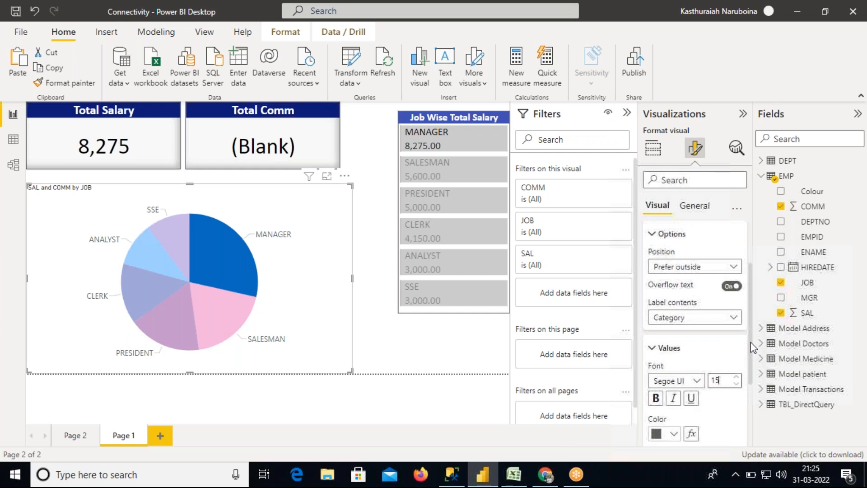
{"action": "left_click", "coordinate": [734, 334]}
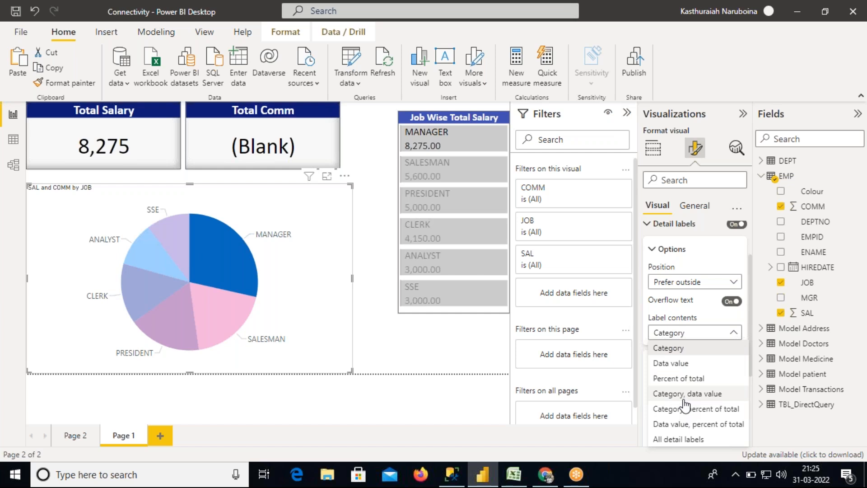
{"action": "left_click", "coordinate": [668, 348]}
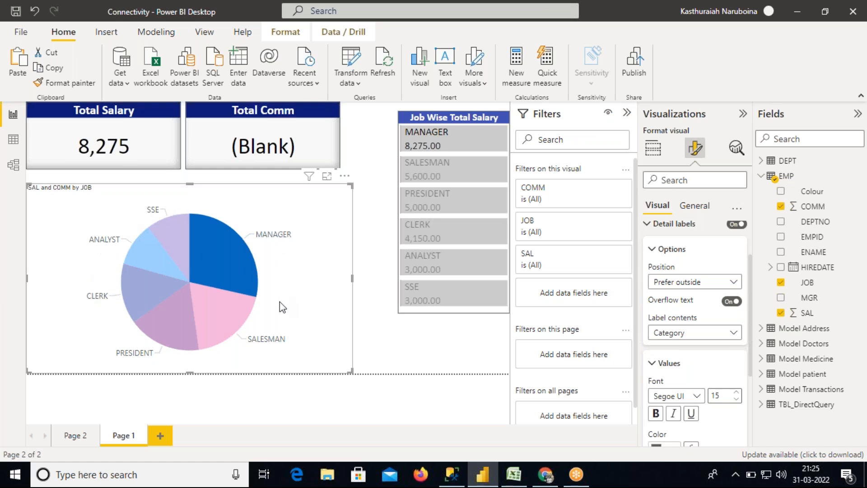
{"action": "left_click", "coordinate": [727, 337]}
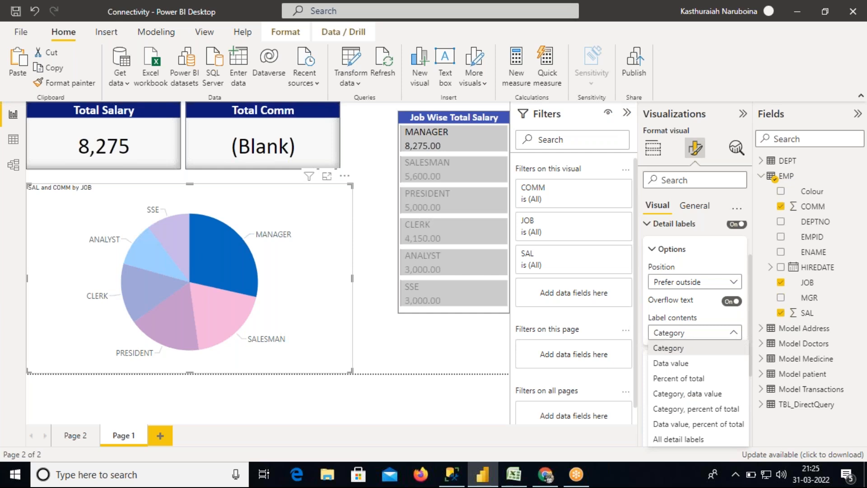
{"action": "left_click", "coordinate": [685, 364]}
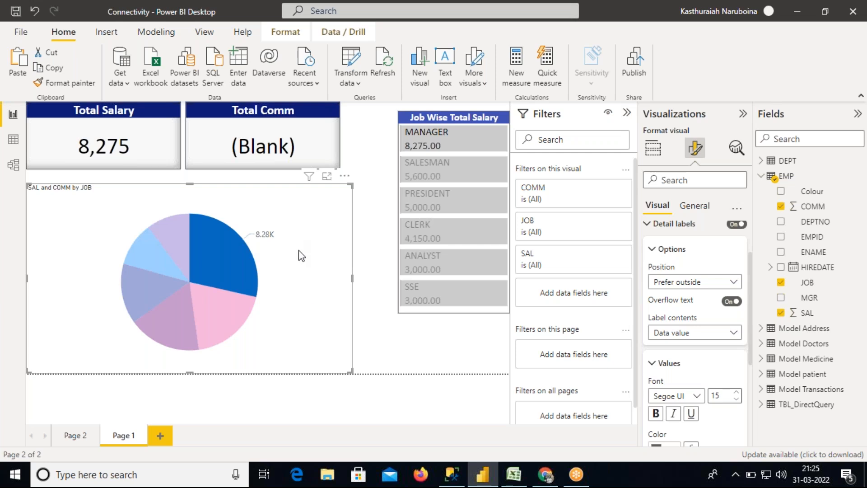
{"action": "left_click", "coordinate": [728, 336]}
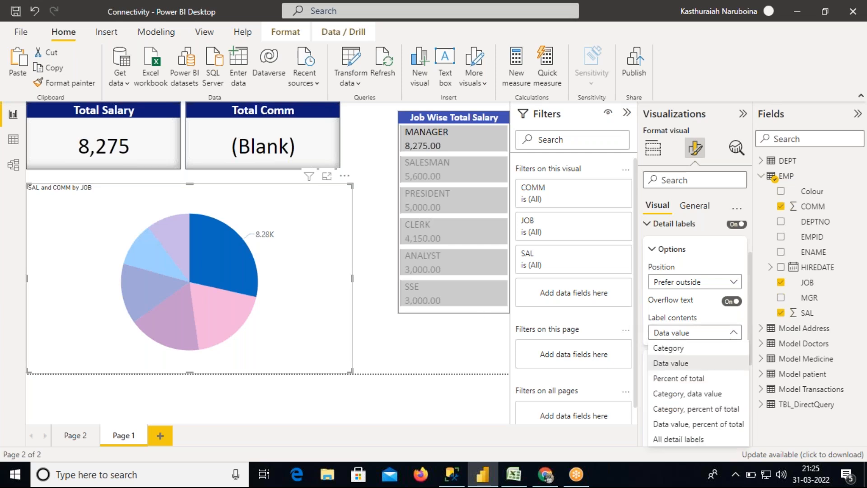
{"action": "left_click", "coordinate": [700, 379]}
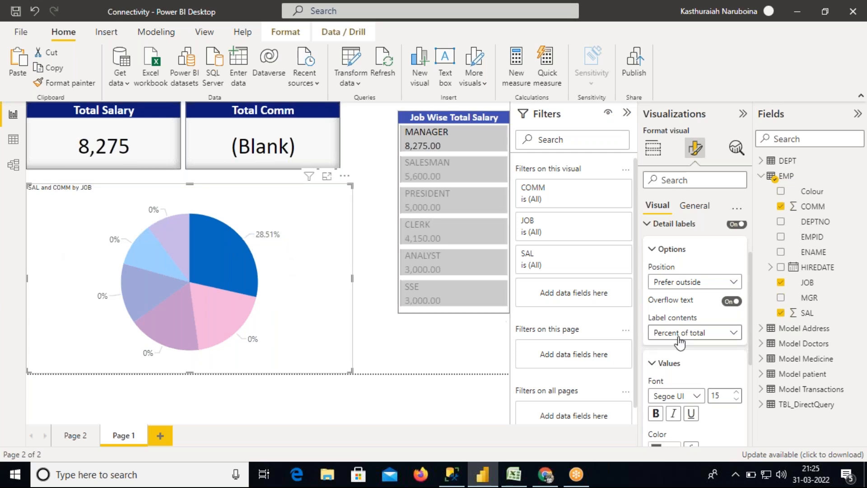
{"action": "left_click", "coordinate": [710, 336]}
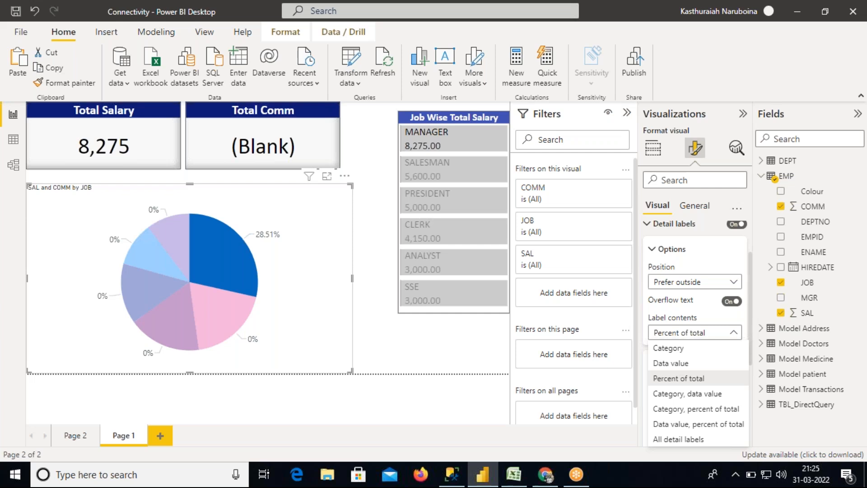
{"action": "left_click", "coordinate": [698, 397]}
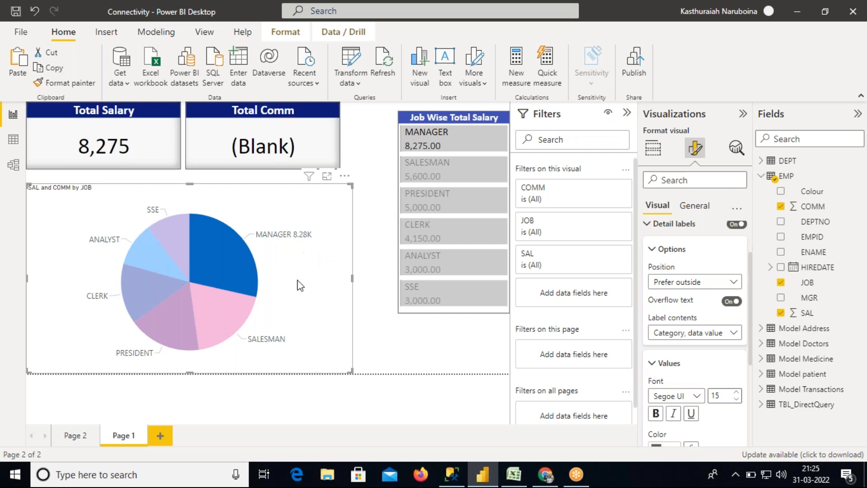
- Enlarge the pie chart slightly upward and widen it towards the Job Wise Total Salary card, and clear the MANAGER highlight
{"action": "left_click", "coordinate": [193, 179]}
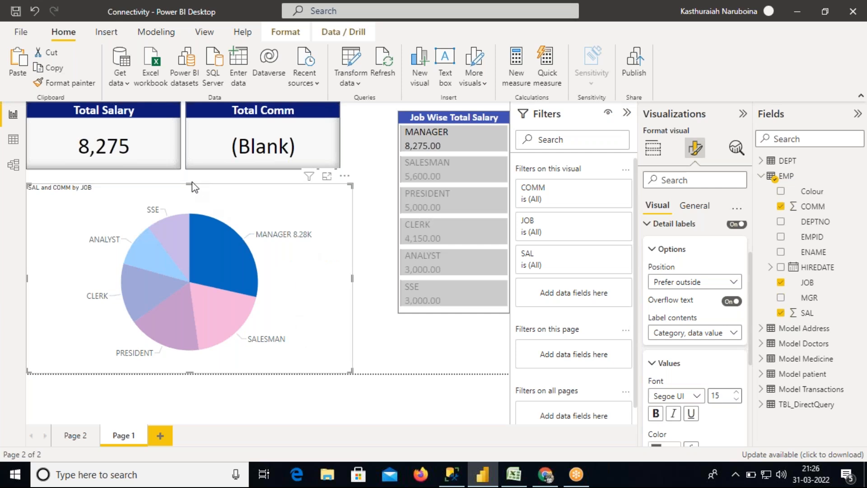
{"action": "left_click", "coordinate": [190, 186]}
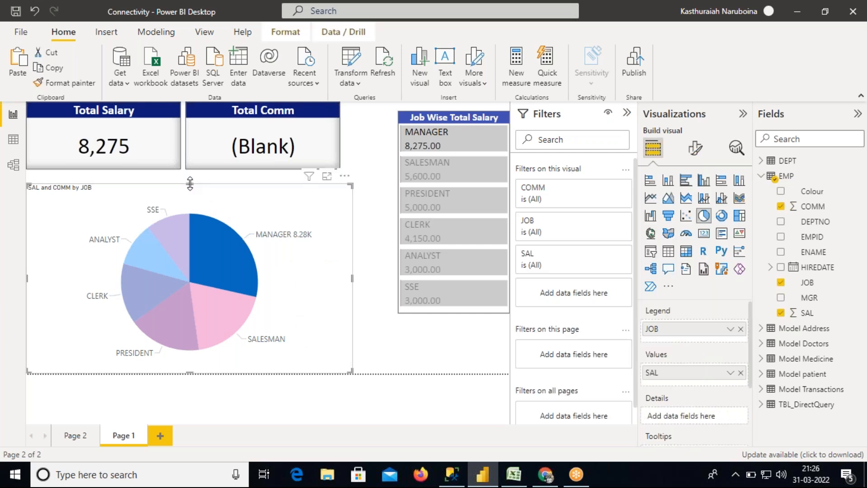
{"action": "left_click_drag", "start_coordinate": [190, 183], "coordinate": [190, 179]}
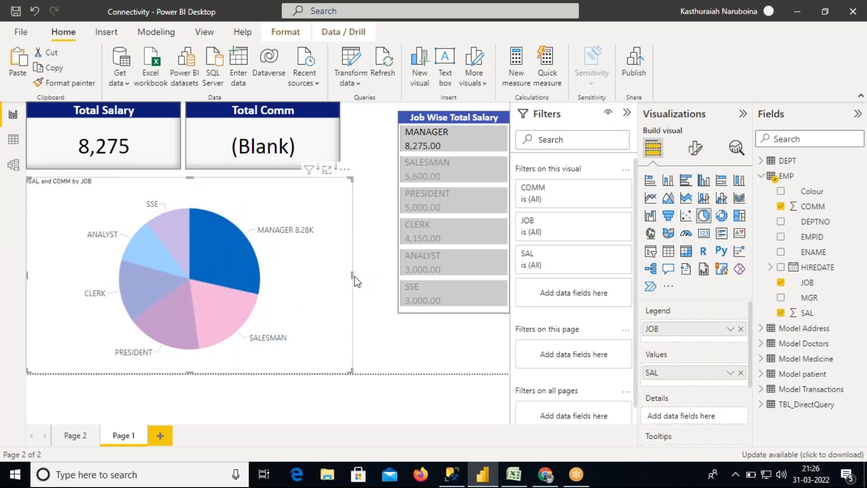
{"action": "left_click_drag", "start_coordinate": [355, 275], "coordinate": [385, 277]}
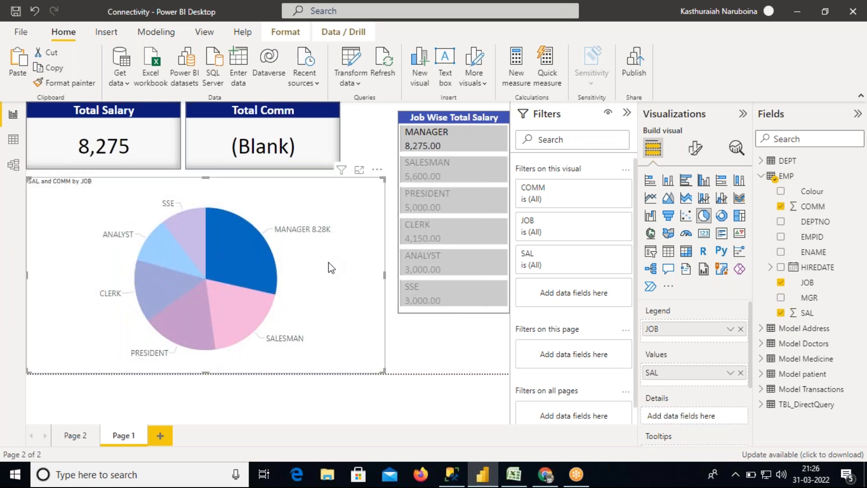
{"action": "left_click", "coordinate": [330, 296]}
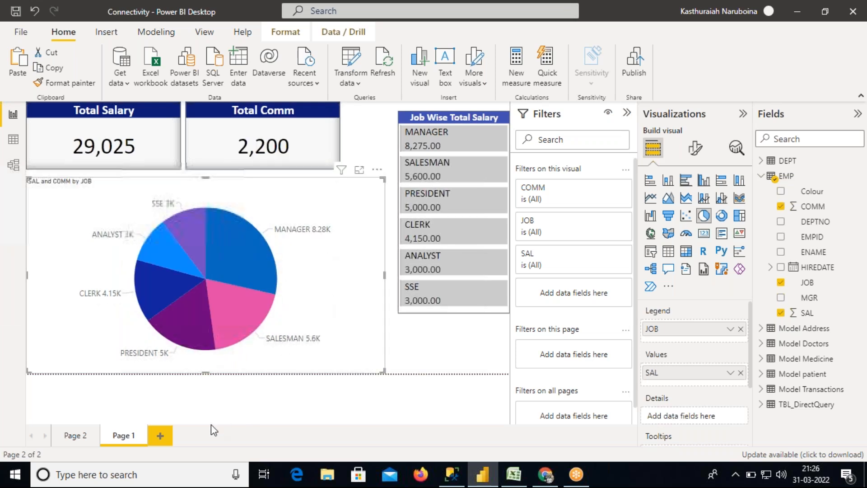
- Add a new report page, paste the copied pie chart there, and enlarge it to the page's upper edge and further to the right
{"action": "left_click", "coordinate": [164, 439]}
{"action": "key", "text": "ctrl+v"}
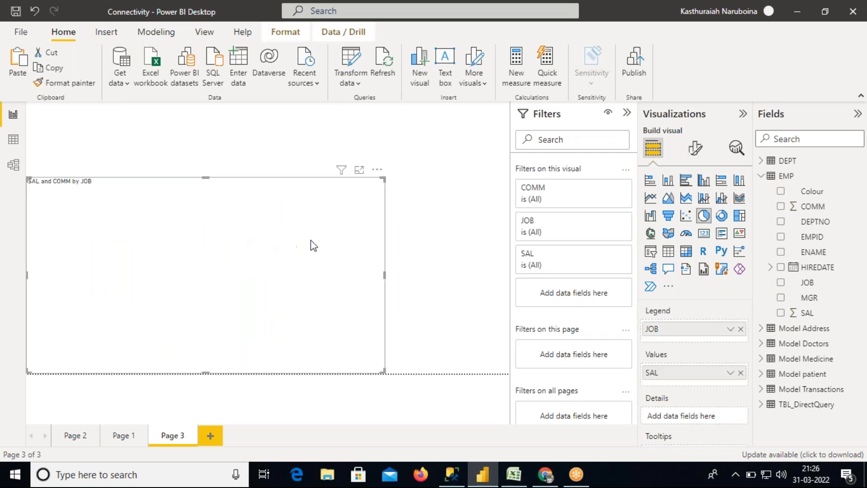
{"action": "left_click_drag", "start_coordinate": [214, 156], "coordinate": [218, 108]}
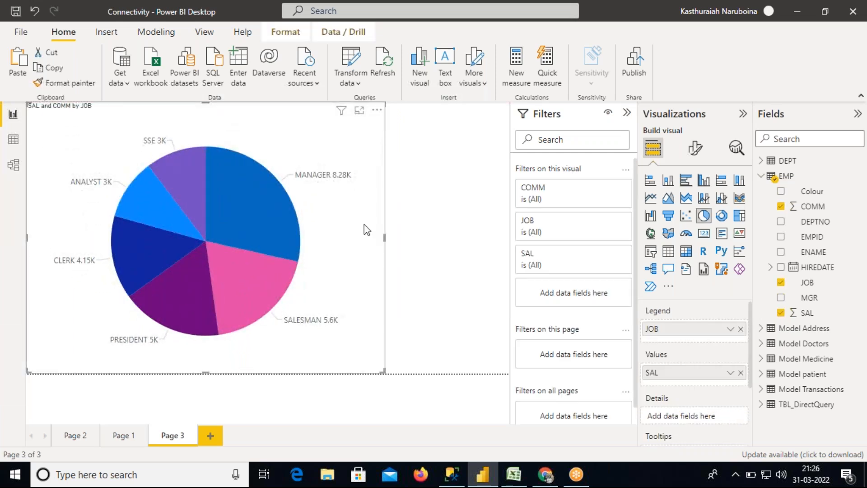
{"action": "left_click_drag", "start_coordinate": [385, 237], "coordinate": [478, 244]}
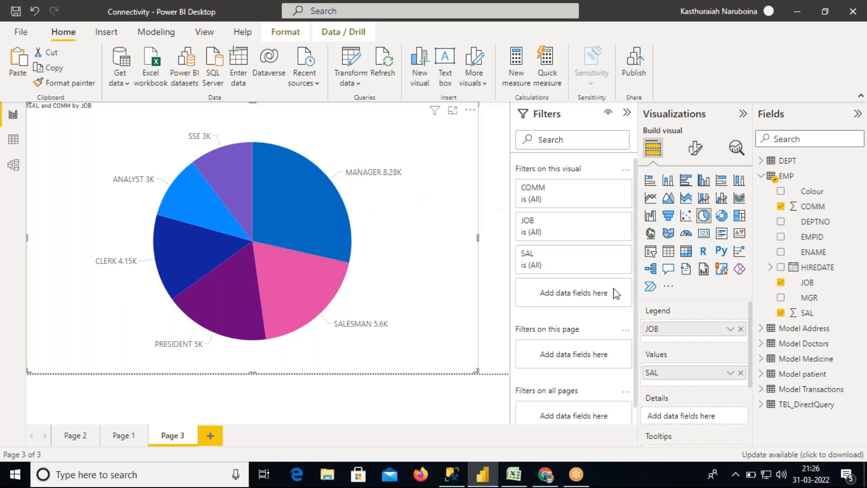
- Try Category, percent of total for the pasted pie chart's label contents, and set them to All detail labels
{"action": "left_click", "coordinate": [698, 151]}
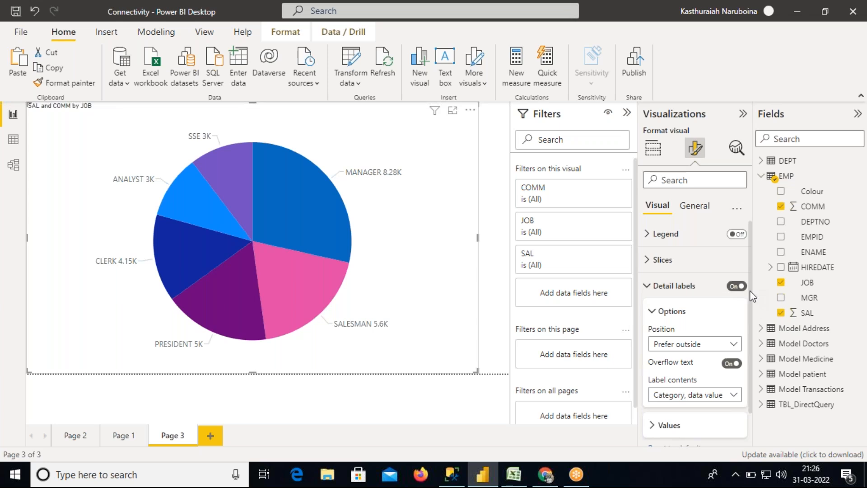
{"action": "scroll", "coordinate": [741, 313], "scroll_direction": "down", "scroll_amount": 2}
{"action": "left_click", "coordinate": [727, 357]}
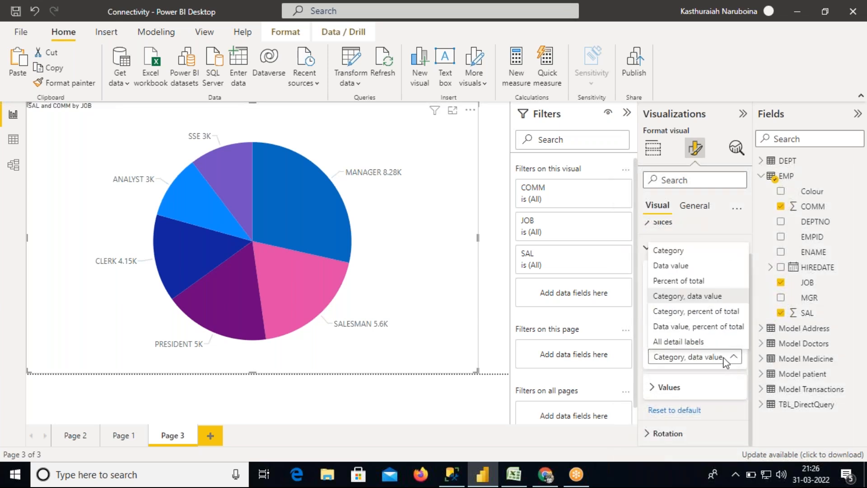
{"action": "left_click", "coordinate": [684, 312]}
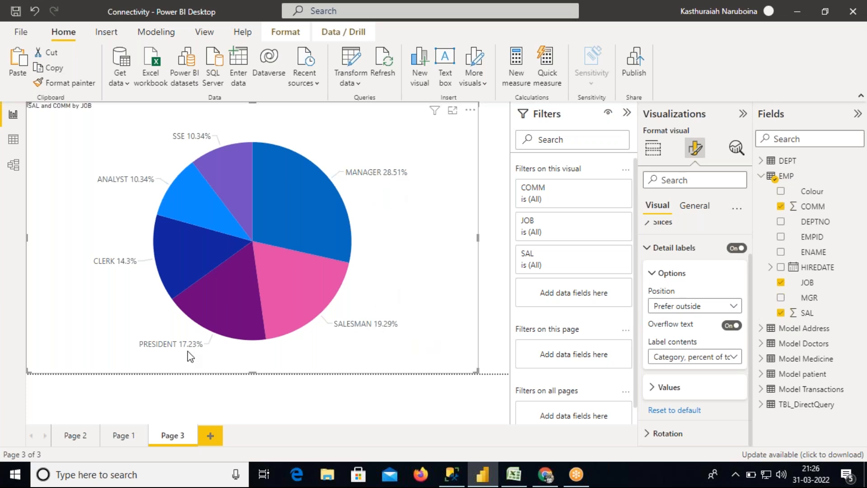
{"action": "left_click", "coordinate": [691, 358]}
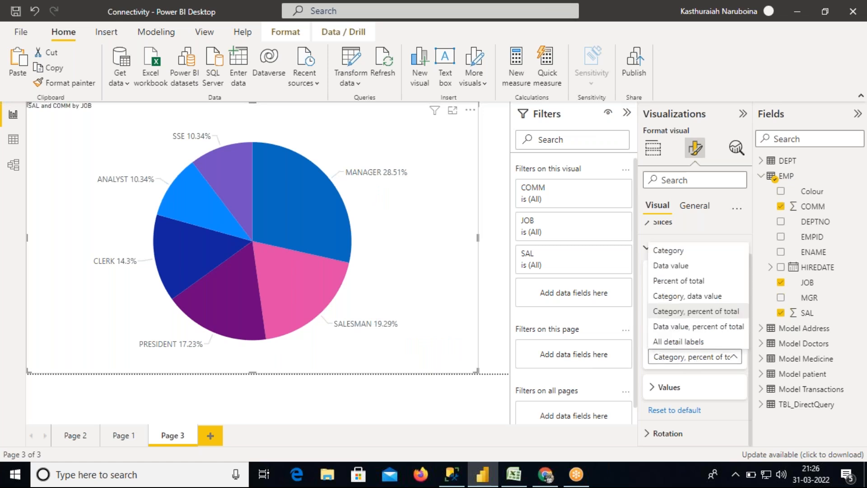
{"action": "left_click", "coordinate": [661, 343]}
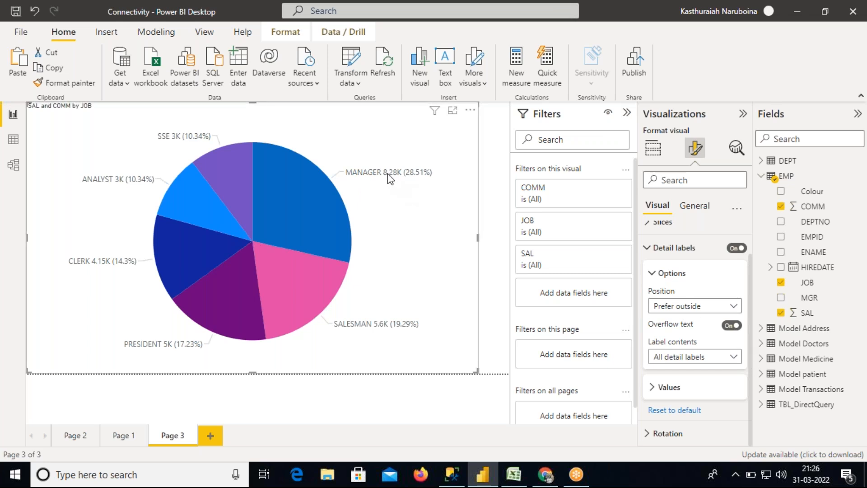
- Set the display units of the detail label values to None
{"action": "left_click", "coordinate": [655, 389]}
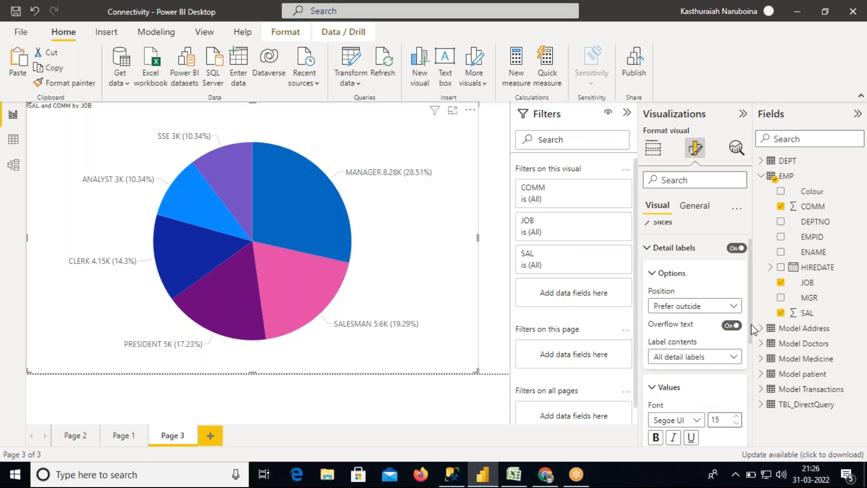
{"action": "scroll", "coordinate": [752, 324], "scroll_direction": "down", "scroll_amount": 3}
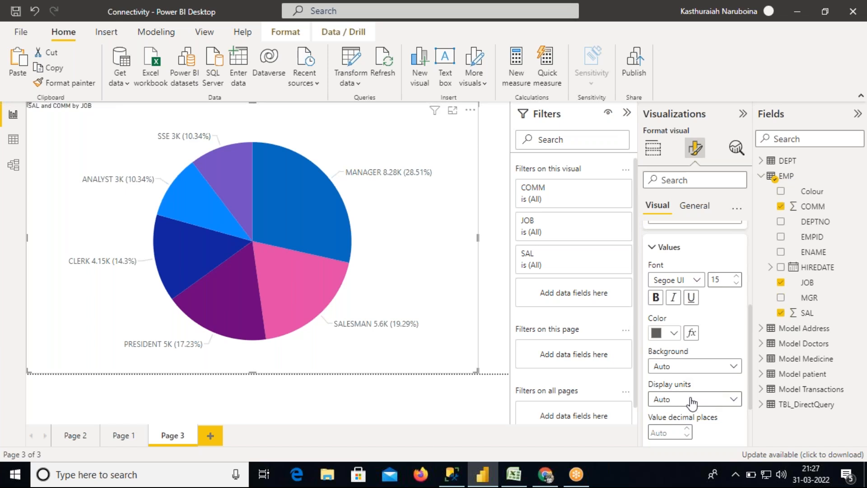
{"action": "left_click", "coordinate": [691, 399]}
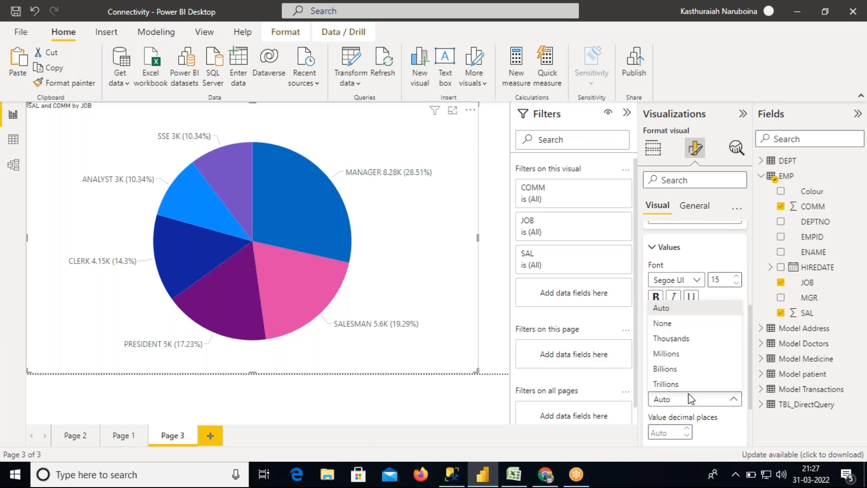
{"action": "left_click", "coordinate": [676, 326]}
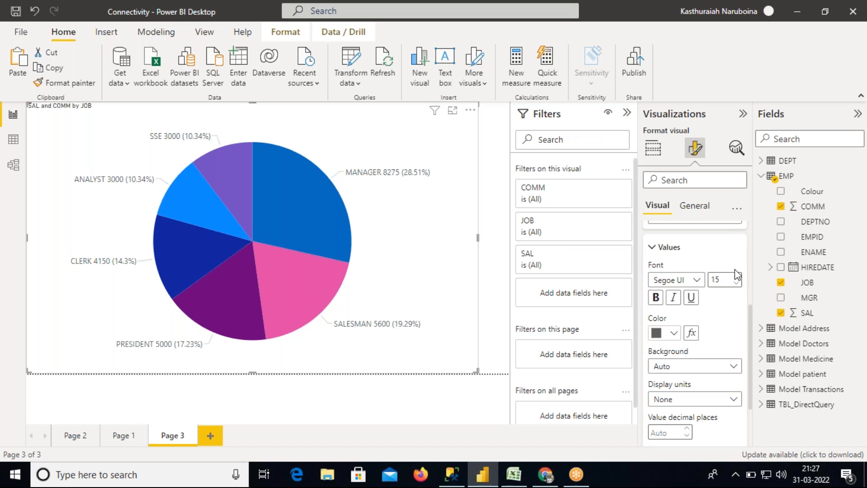
- Collapse the detail label settings and rotate the pie chart's slices to 302°
{"action": "mouse_move", "coordinate": [752, 333]}
{"action": "left_mouse_down"}
{"action": "mouse_move", "coordinate": [751, 380]}
{"action": "mouse_move", "coordinate": [752, 349]}
{"action": "left_mouse_up"}
{"action": "scroll", "coordinate": [651, 260], "scroll_direction": "up", "scroll_amount": 5}
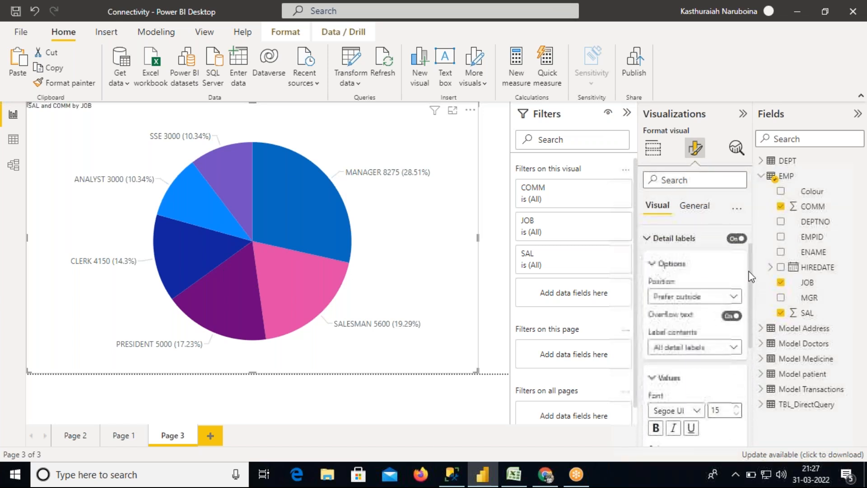
{"action": "left_click", "coordinate": [650, 255]}
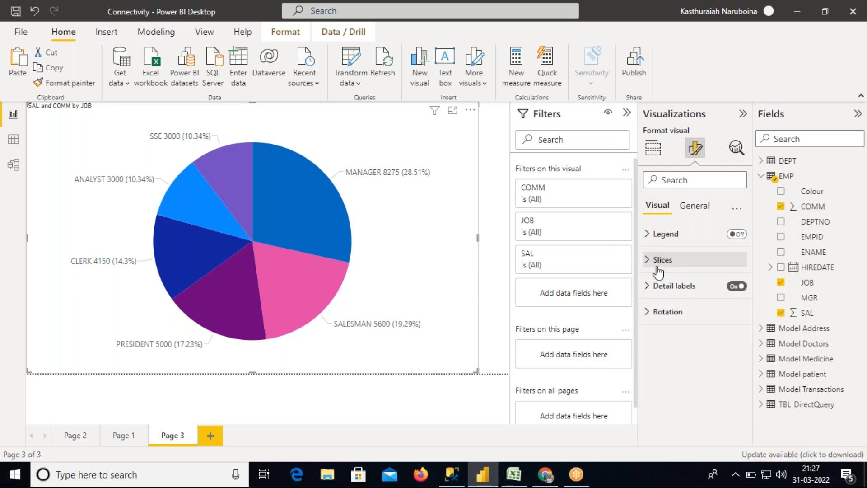
{"action": "left_click", "coordinate": [667, 316]}
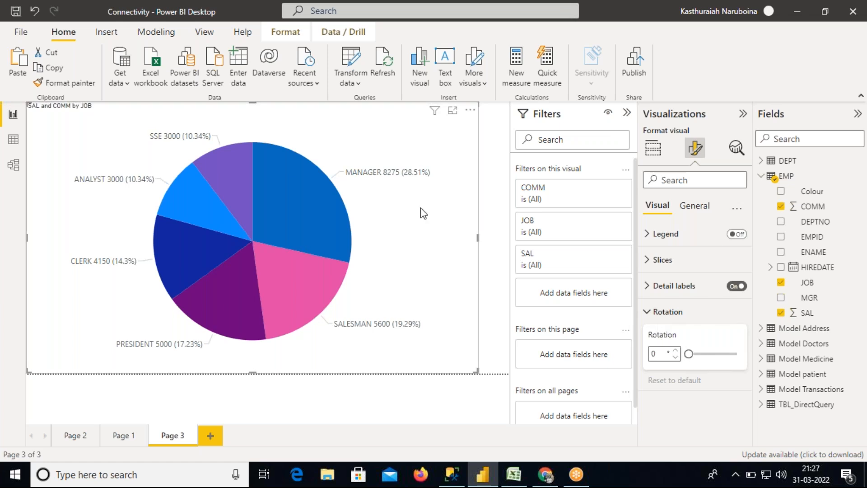
{"action": "mouse_move", "coordinate": [366, 177]}
{"action": "left_click_drag", "start_coordinate": [689, 355], "coordinate": [729, 355]}
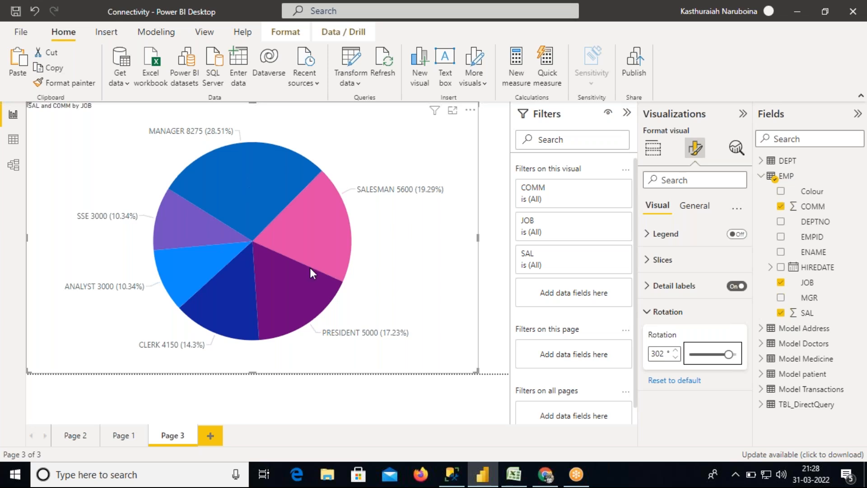
- Shrink the pie chart in width and height, keeping it in the page's upper-left corner
{"action": "mouse_move", "coordinate": [252, 237]}
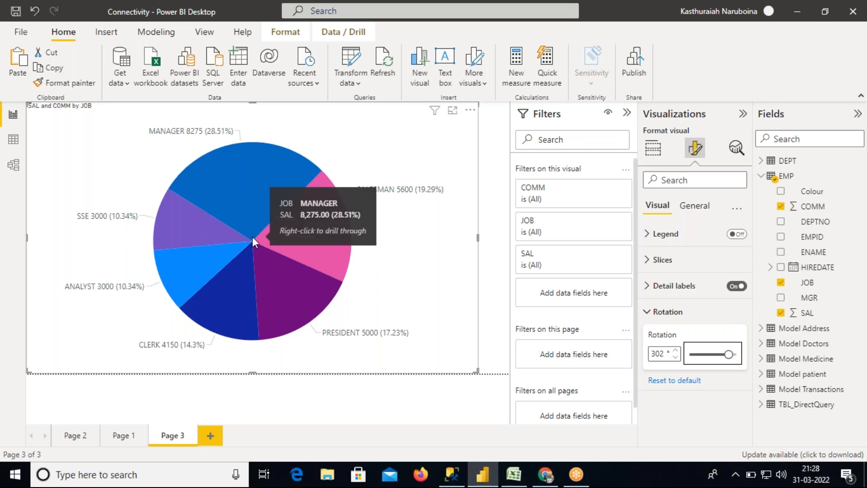
{"action": "left_click_drag", "start_coordinate": [478, 238], "coordinate": [334, 244]}
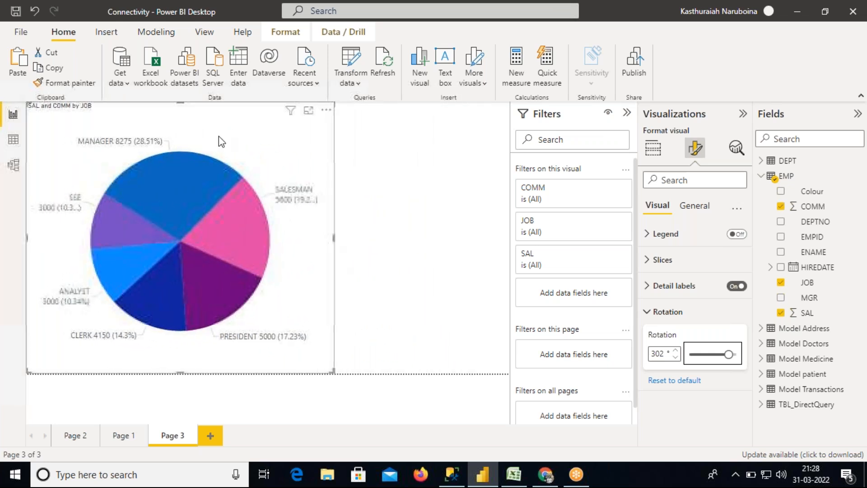
{"action": "left_click_drag", "start_coordinate": [179, 368], "coordinate": [202, 298]}
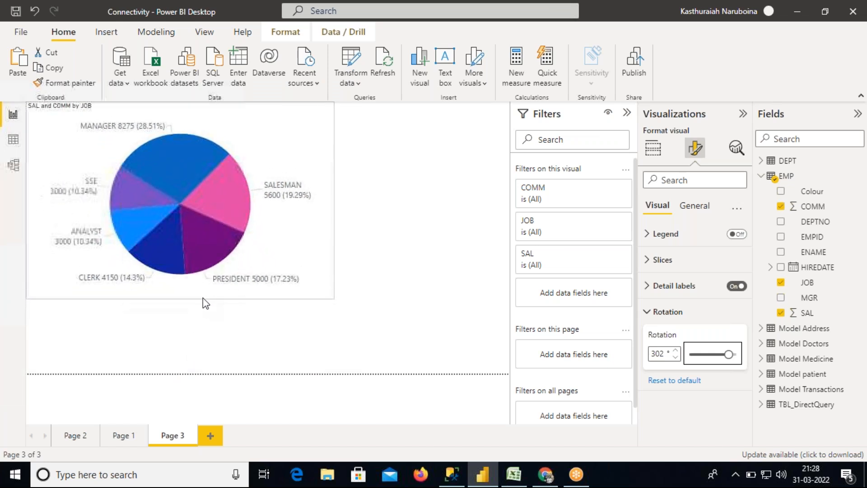
- Set the font size of the pie chart's detail label values to 10
{"action": "left_click", "coordinate": [676, 286]}
{"action": "left_click_drag", "start_coordinate": [749, 302], "coordinate": [752, 360]}
{"action": "left_click_drag", "start_coordinate": [721, 303], "coordinate": [714, 306]}
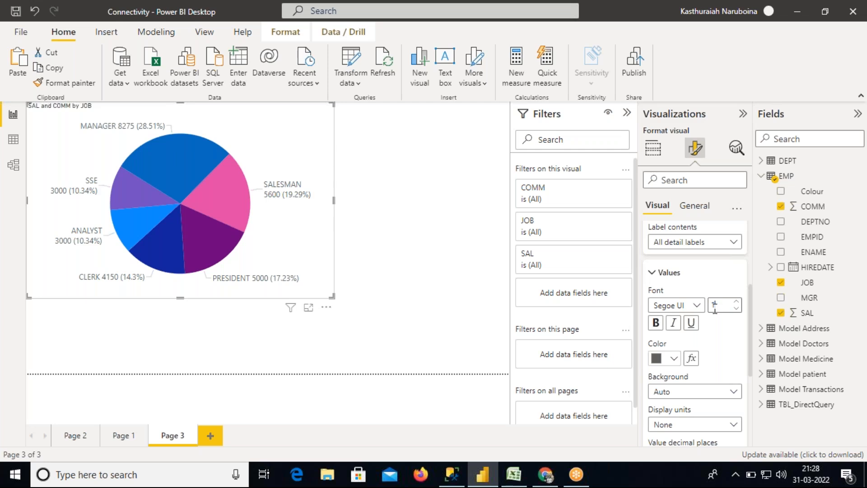
{"action": "type", "text": "0"}
- Collapse the Filters pane and shrink the pie chart's width and height to fit the upper-left part of the page
{"action": "left_click_drag", "start_coordinate": [334, 200], "coordinate": [328, 221]}
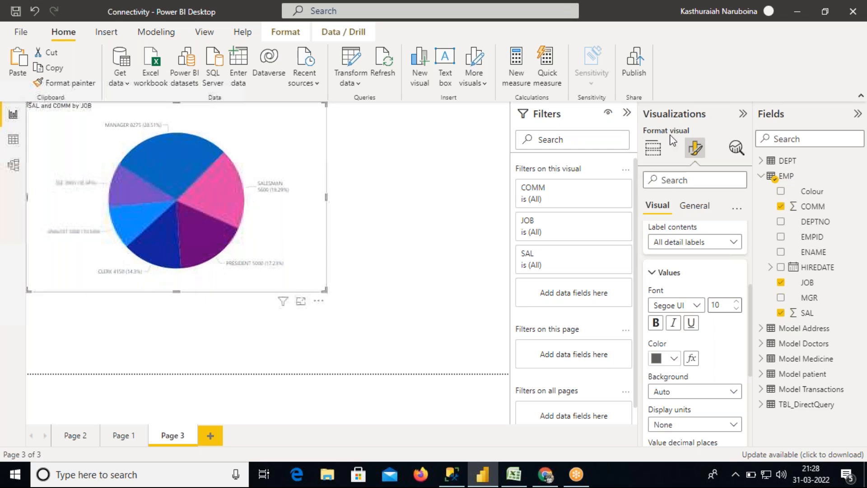
{"action": "left_click", "coordinate": [627, 112]}
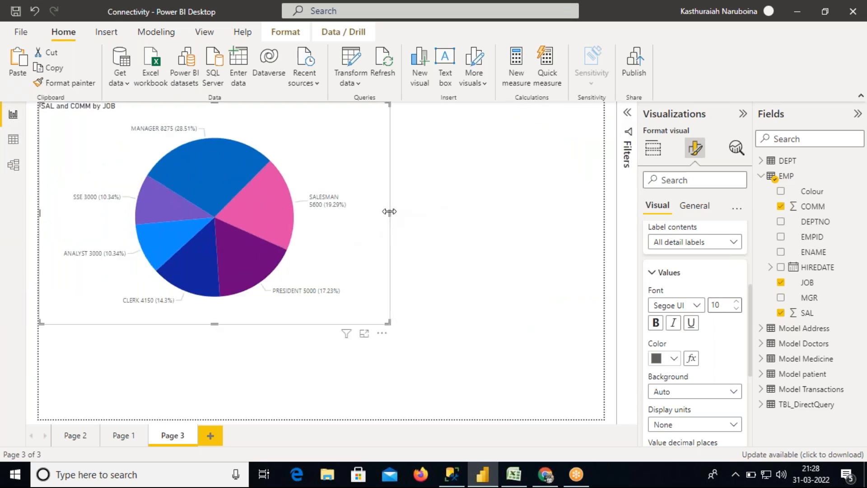
{"action": "left_click_drag", "start_coordinate": [388, 212], "coordinate": [255, 213]}
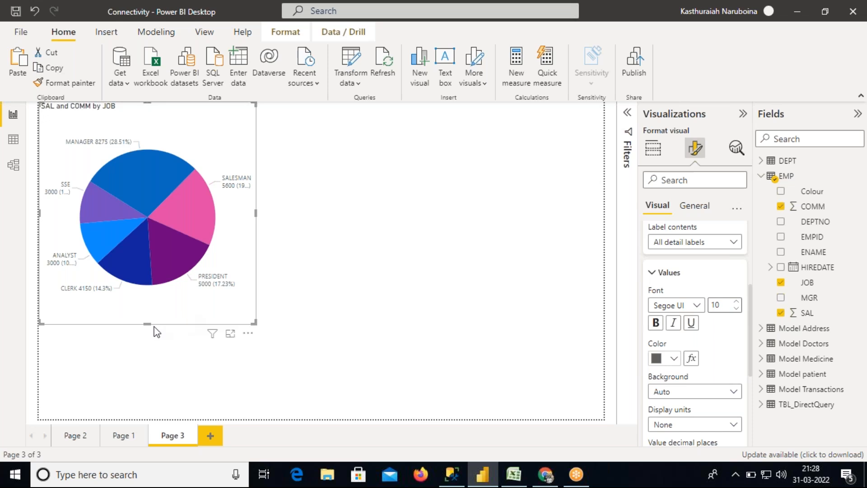
{"action": "left_click_drag", "start_coordinate": [145, 323], "coordinate": [168, 295]}
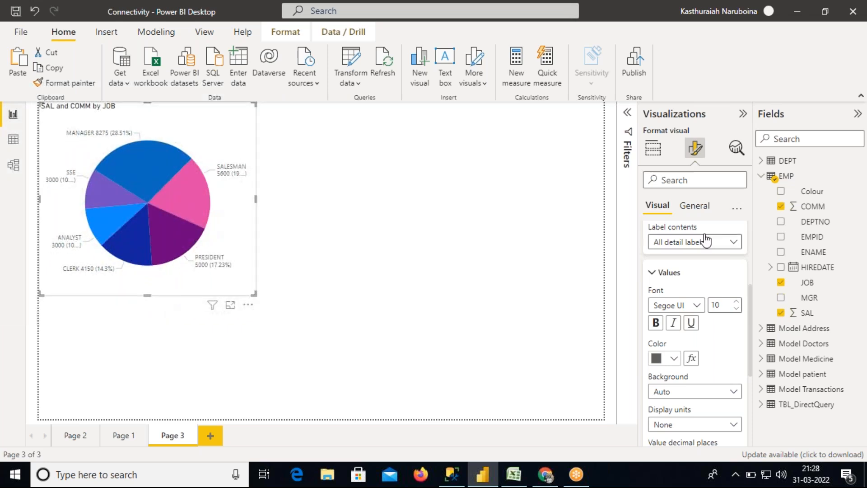
- Duplicate the pie chart and place the copy beside the original in the right half of the page
{"action": "left_click", "coordinate": [657, 149]}
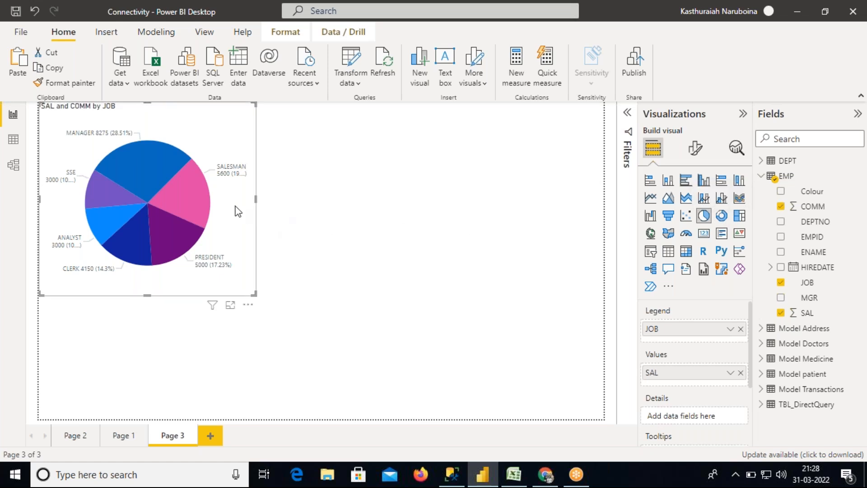
{"action": "key", "text": "ctrl+c"}
{"action": "key", "text": "ctrl+v"}
{"action": "left_click_drag", "start_coordinate": [226, 206], "coordinate": [500, 206]}
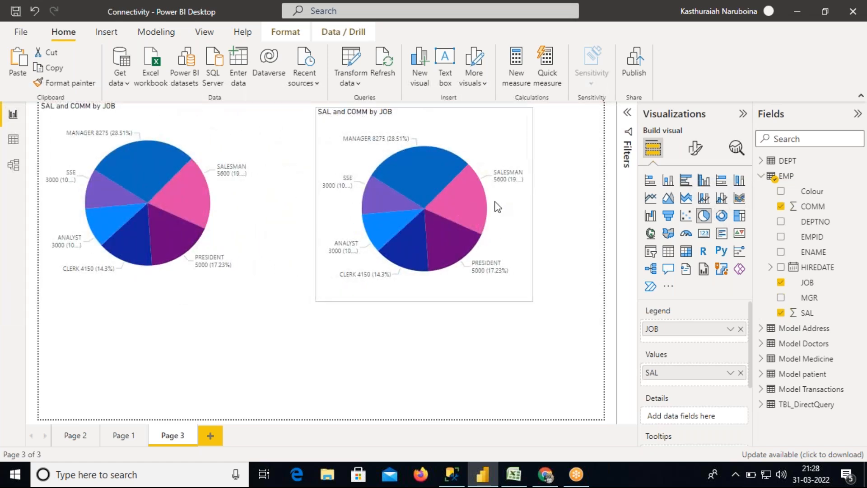
- Convert the copied pie chart to a donut chart and enlarge it in width and height
{"action": "left_click", "coordinate": [721, 216]}
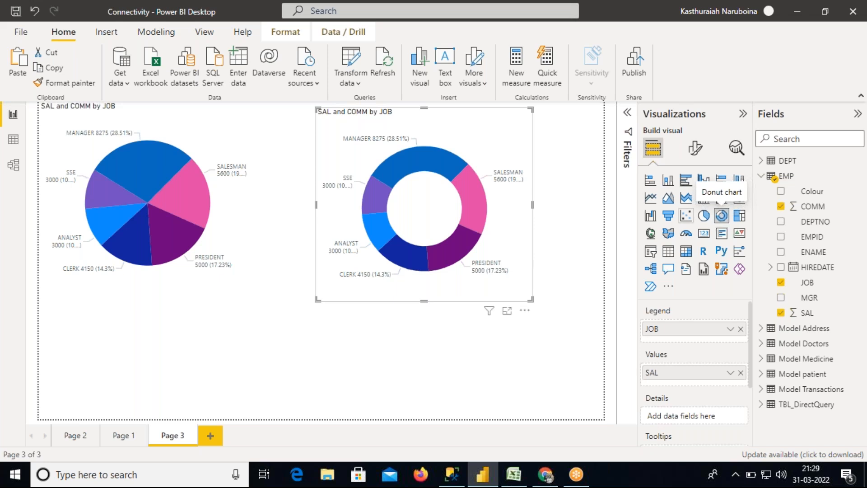
{"action": "left_click_drag", "start_coordinate": [532, 205], "coordinate": [582, 204]}
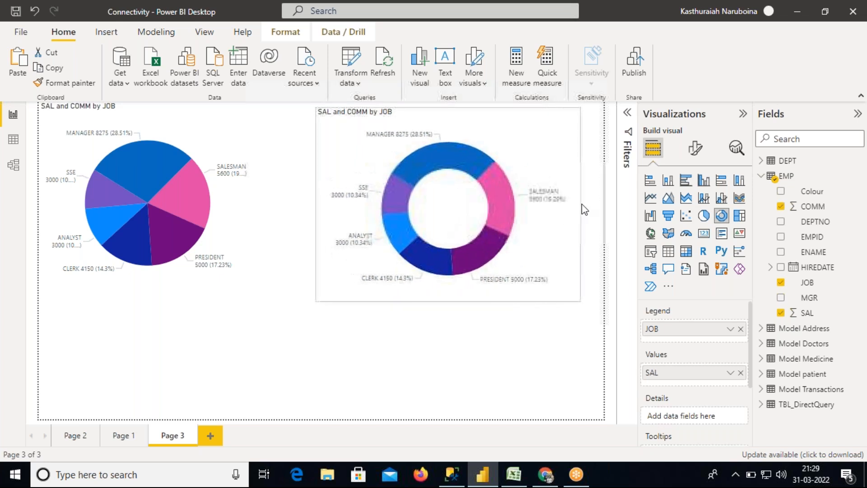
{"action": "left_click_drag", "start_coordinate": [449, 302], "coordinate": [451, 345]}
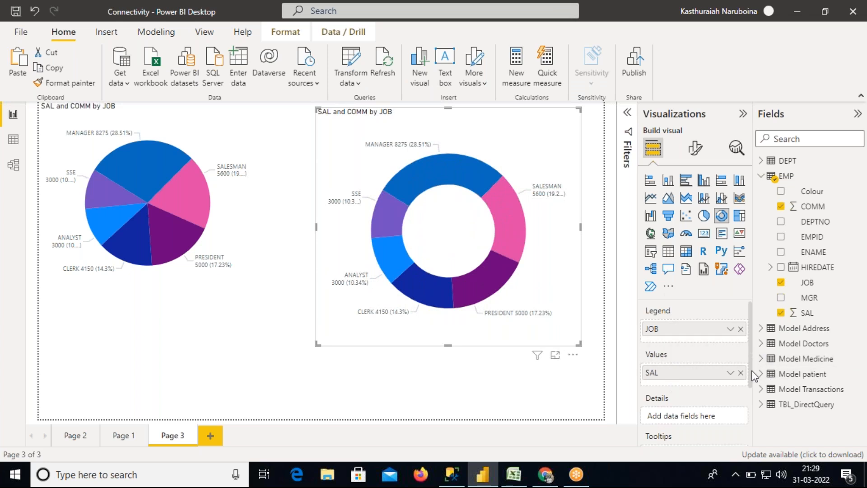
- Review the donut chart's assigned fields and its detail label options
{"action": "scroll", "coordinate": [752, 368], "scroll_direction": "down", "scroll_amount": 3}
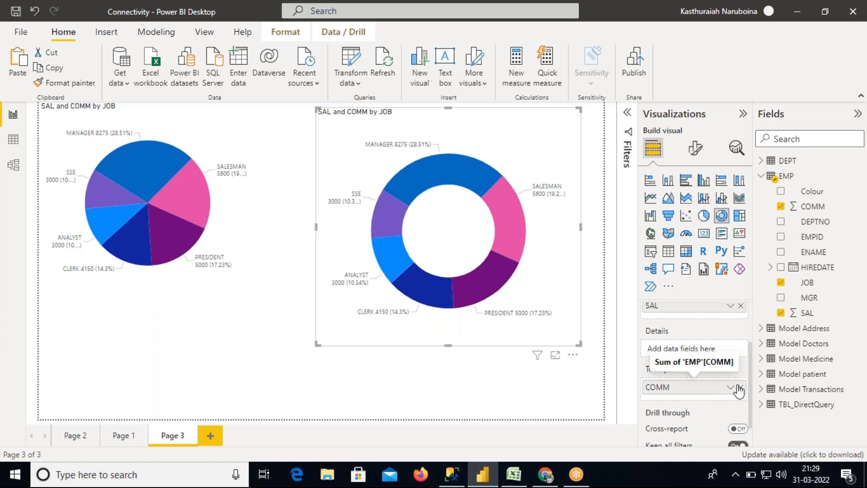
{"action": "scroll", "coordinate": [750, 375], "scroll_direction": "up", "scroll_amount": 3}
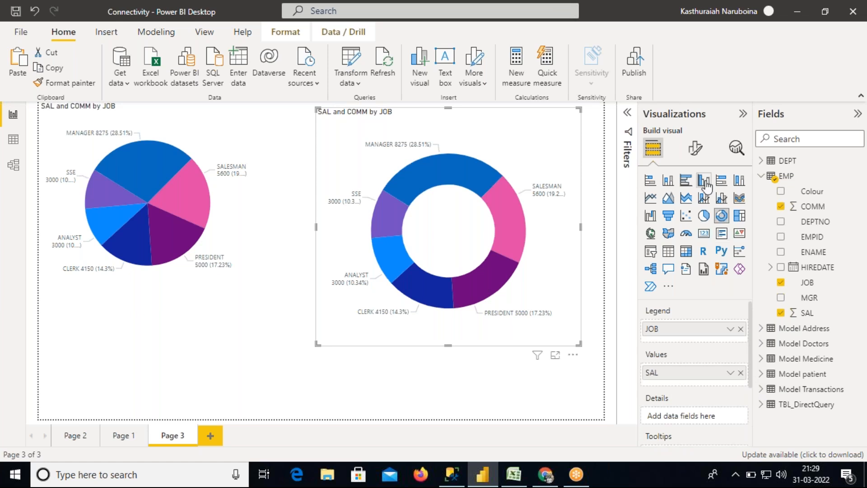
{"action": "left_click", "coordinate": [695, 151]}
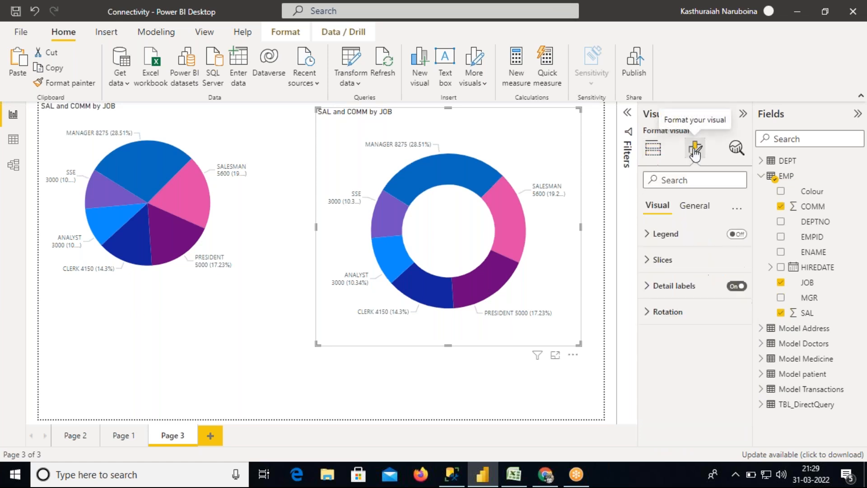
{"action": "left_click", "coordinate": [667, 286]}
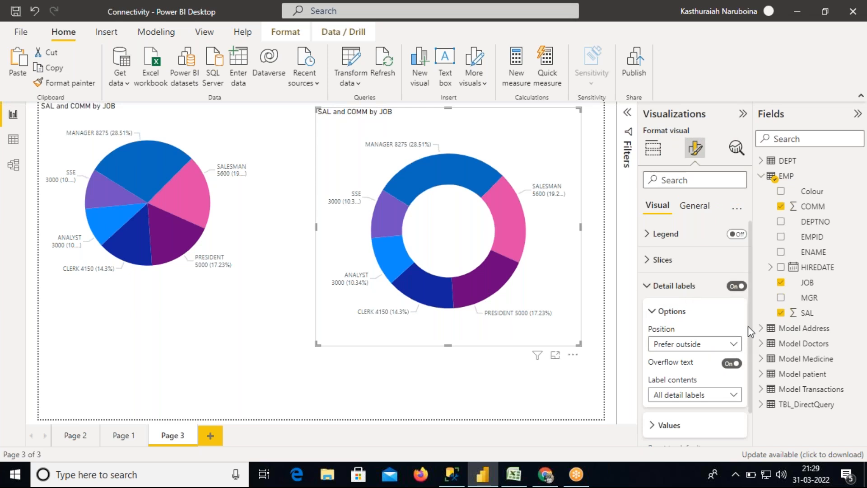
{"action": "mouse_move", "coordinate": [752, 329]}
{"action": "left_mouse_down"}
{"action": "mouse_move", "coordinate": [755, 353]}
{"action": "mouse_move", "coordinate": [754, 319]}
{"action": "left_mouse_up"}
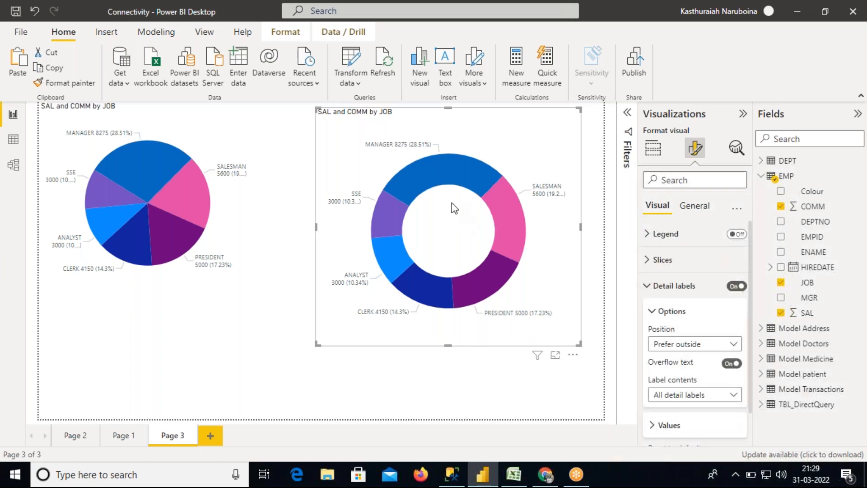
{"action": "left_click", "coordinate": [647, 287]}
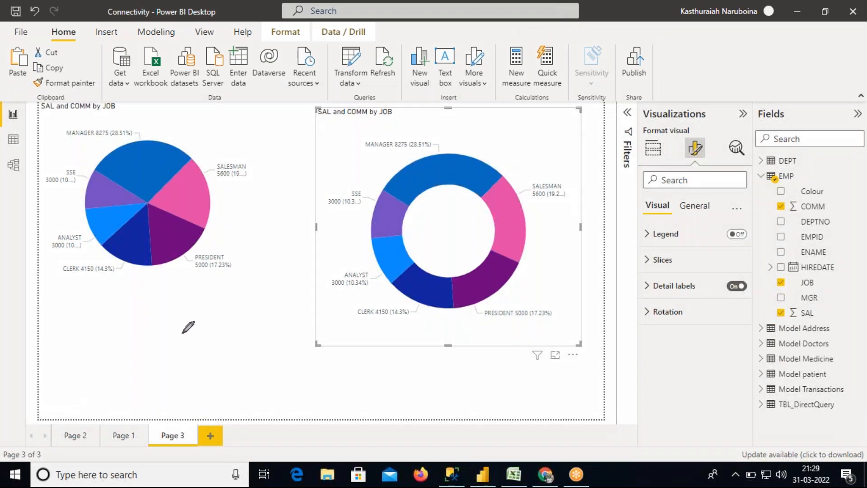
{"action": "left_click_drag", "start_coordinate": [93, 326], "coordinate": [150, 281]}
{"action": "mouse_move", "coordinate": [356, 363]}
{"action": "left_mouse_down"}
{"action": "mouse_move", "coordinate": [370, 374]}
{"action": "mouse_move", "coordinate": [443, 356]}
{"action": "left_mouse_up"}
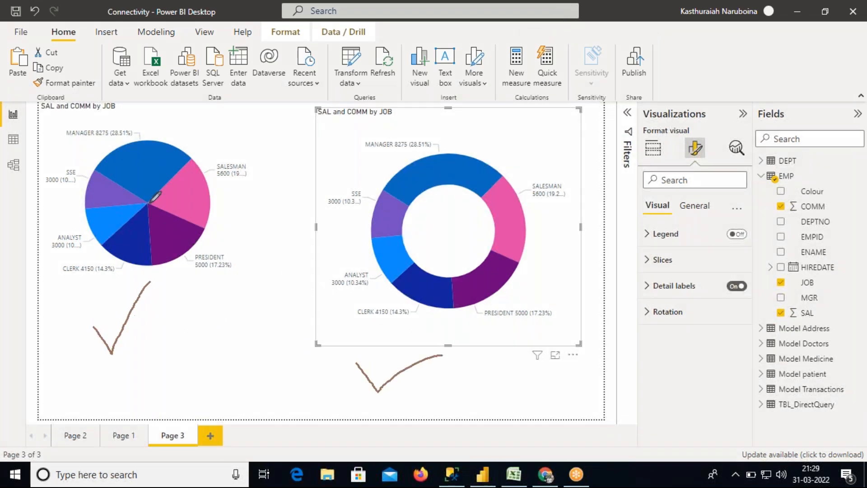
{"action": "mouse_move", "coordinate": [141, 192]}
{"action": "left_mouse_down"}
{"action": "mouse_move", "coordinate": [155, 211]}
{"action": "mouse_move", "coordinate": [152, 195]}
{"action": "left_mouse_up"}
{"action": "left_click_drag", "start_coordinate": [453, 187], "coordinate": [424, 186]}
{"action": "mouse_move", "coordinate": [410, 211]}
{"action": "left_mouse_down"}
{"action": "mouse_move", "coordinate": [407, 246]}
{"action": "mouse_move", "coordinate": [452, 270]}
{"action": "mouse_move", "coordinate": [500, 240]}
{"action": "mouse_move", "coordinate": [485, 192]}
{"action": "mouse_move", "coordinate": [459, 181]}
{"action": "left_mouse_up"}
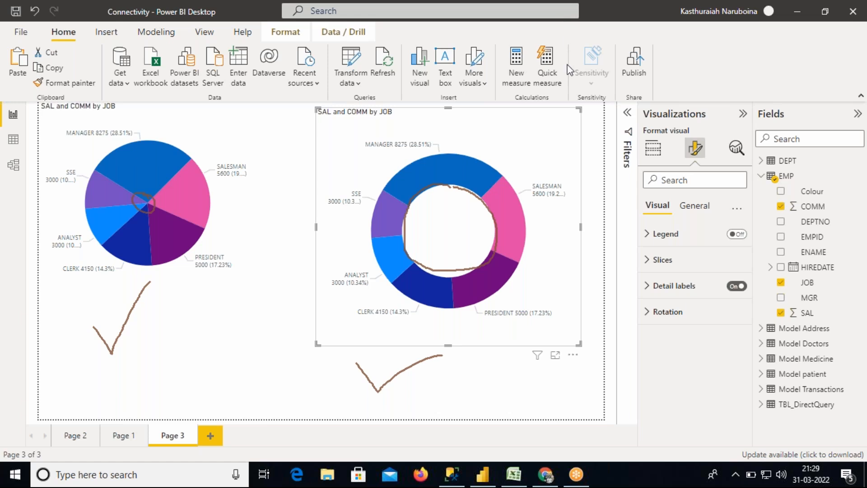
{"action": "left_click", "coordinate": [565, 91]}
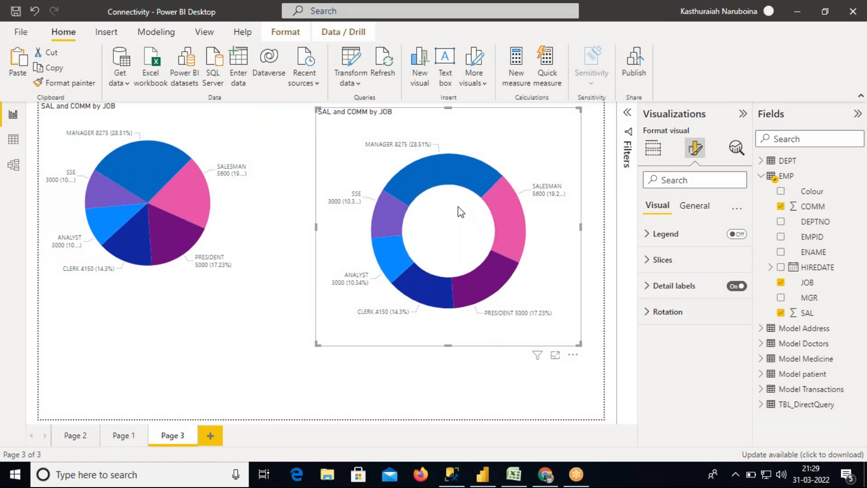
- Examine the donut chart's general formatting settings for size, title and effects
{"action": "left_click", "coordinate": [707, 209]}
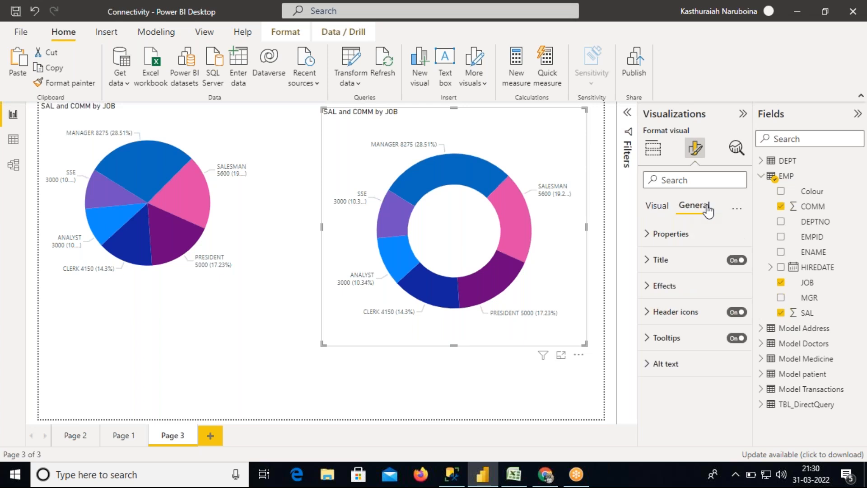
{"action": "left_click", "coordinate": [652, 243]}
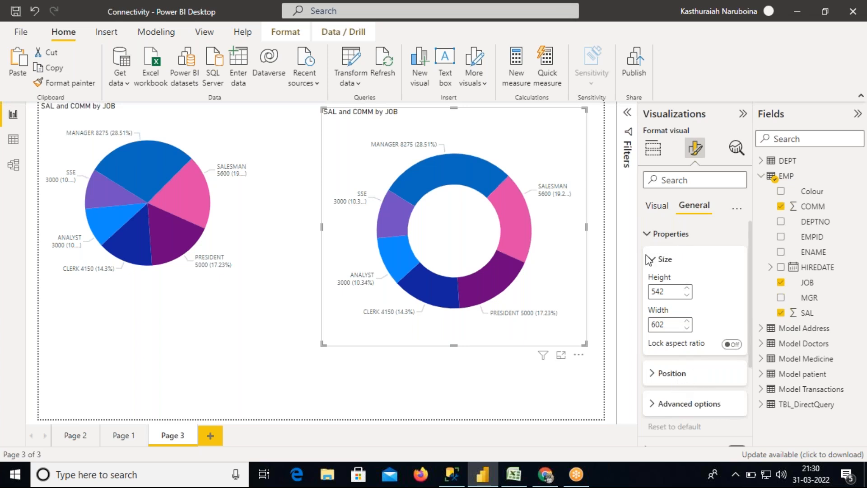
{"action": "left_click", "coordinate": [649, 235]}
{"action": "left_click", "coordinate": [651, 261]}
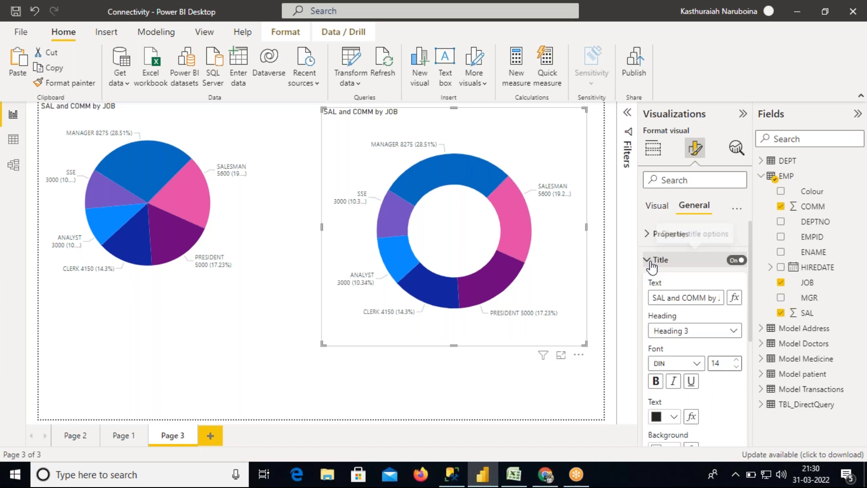
{"action": "left_click", "coordinate": [650, 262]}
{"action": "left_click", "coordinate": [649, 285]}
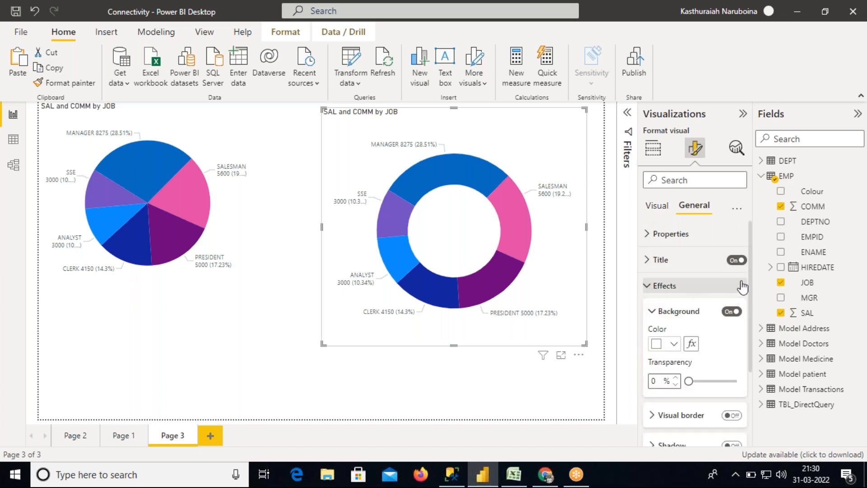
{"action": "scroll", "coordinate": [697, 303], "scroll_direction": "down", "scroll_amount": 3}
{"action": "left_click_drag", "start_coordinate": [751, 313], "coordinate": [751, 274]}
{"action": "left_click", "coordinate": [650, 281]}
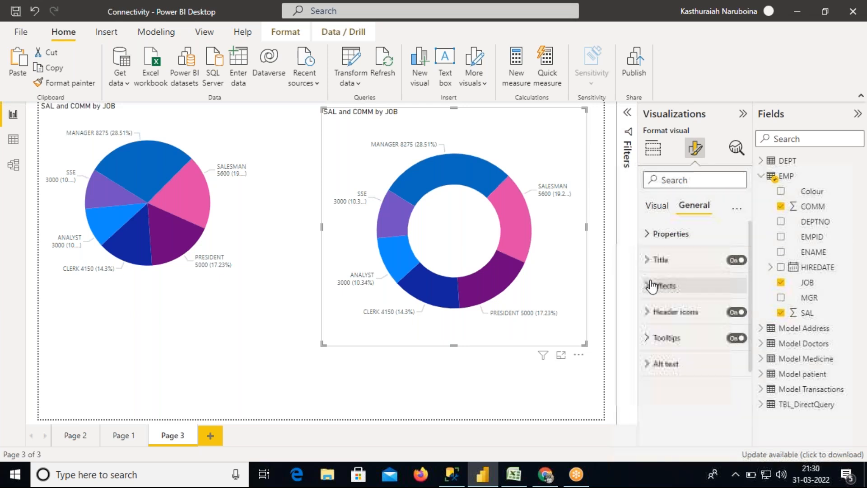
- Examine the donut chart's header icon colors and icon options, and recheck its size properties
{"action": "left_click", "coordinate": [651, 313]}
{"action": "left_click_drag", "start_coordinate": [751, 277], "coordinate": [750, 356]}
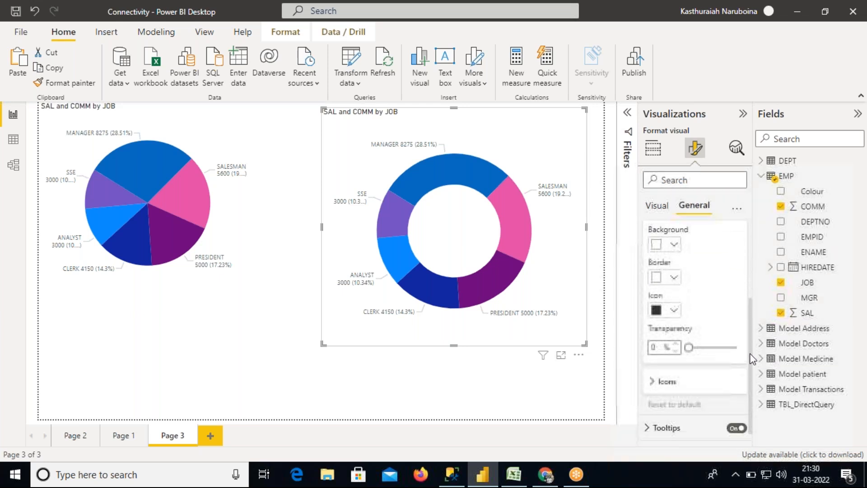
{"action": "left_click", "coordinate": [664, 376]}
{"action": "left_click_drag", "start_coordinate": [750, 338], "coordinate": [745, 297]}
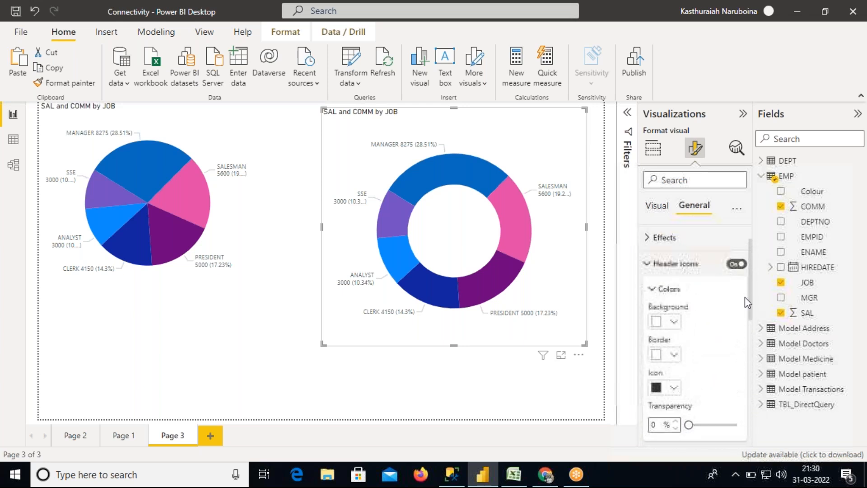
{"action": "left_click", "coordinate": [663, 264]}
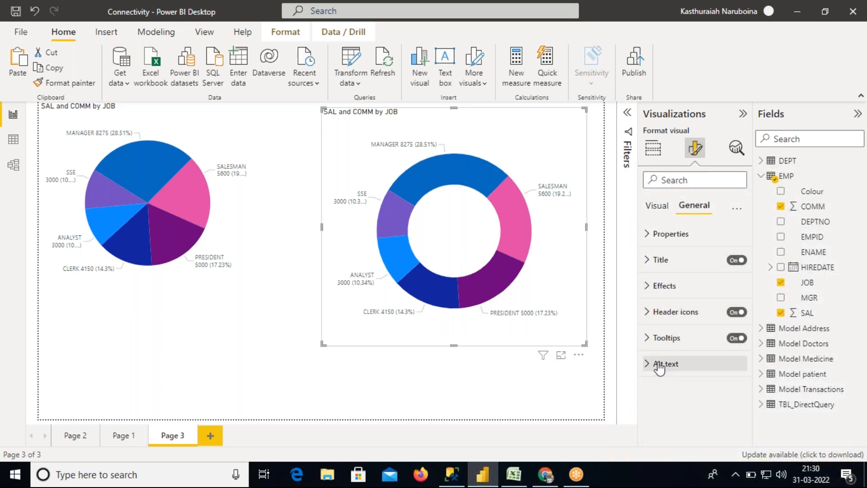
{"action": "left_click", "coordinate": [649, 239]}
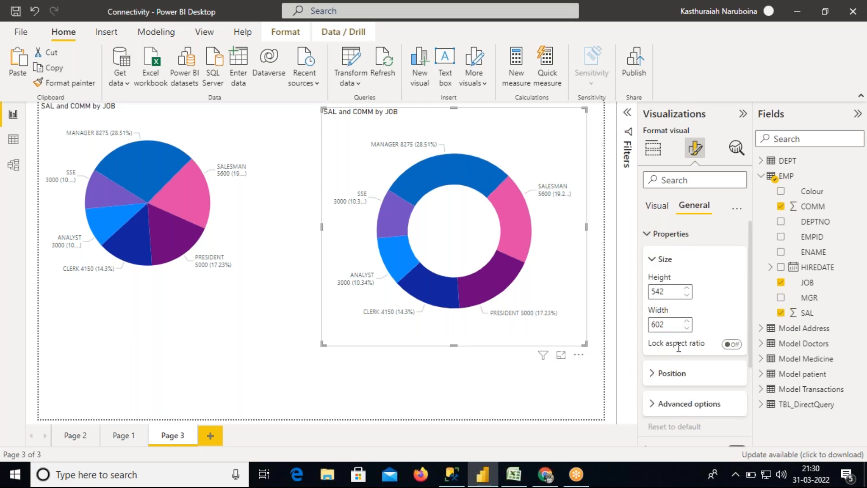
{"action": "left_click", "coordinate": [651, 234]}
- Examine the donut chart's visual-specific settings for slices, rotation and detail labels
{"action": "left_click", "coordinate": [656, 207]}
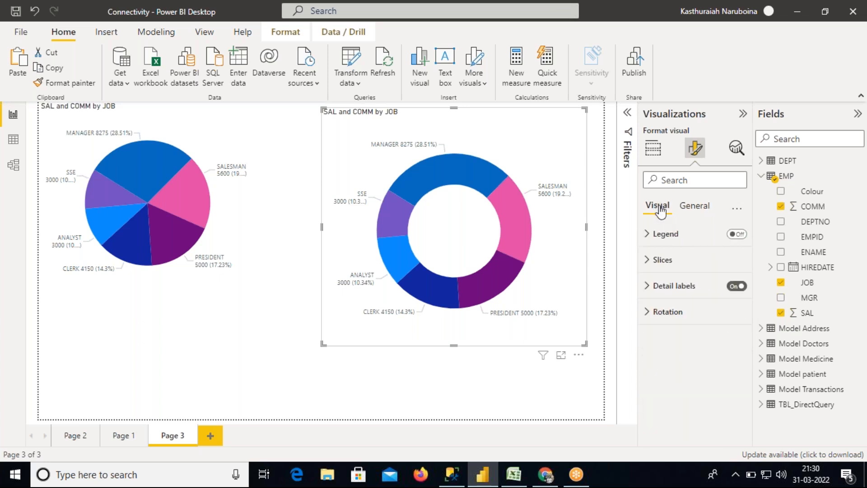
{"action": "left_click", "coordinate": [660, 263]}
{"action": "left_click", "coordinate": [662, 259]}
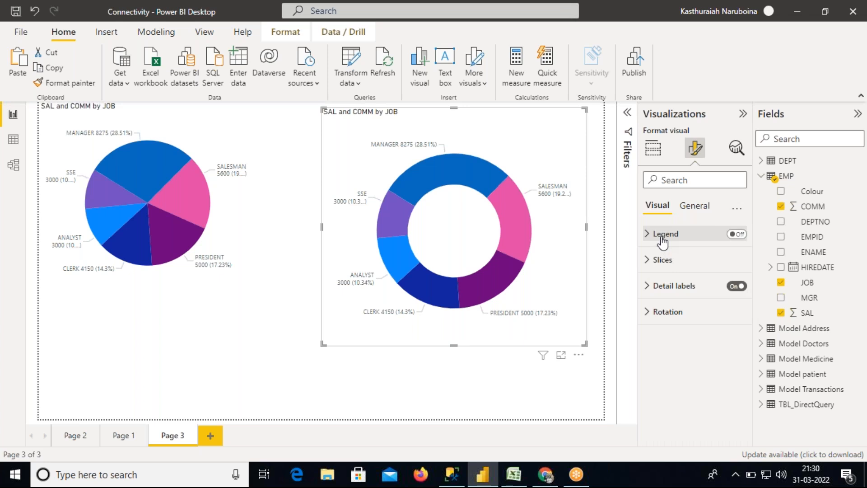
{"action": "left_click", "coordinate": [653, 311]}
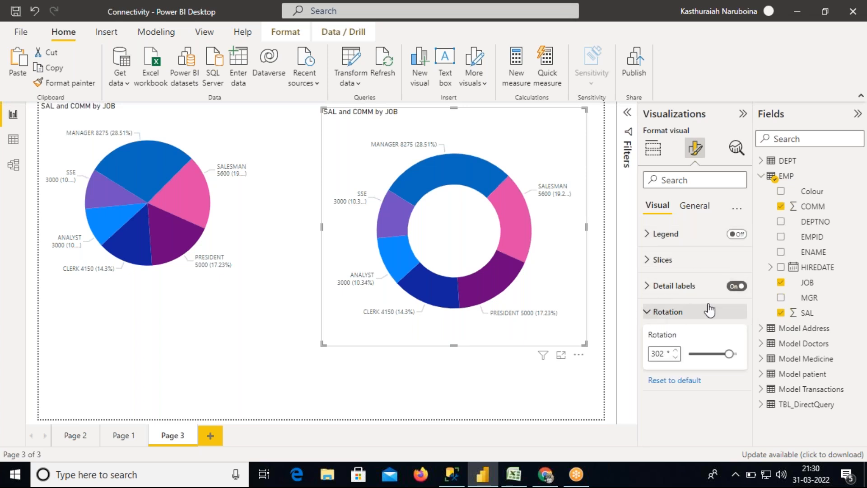
{"action": "left_click", "coordinate": [659, 286]}
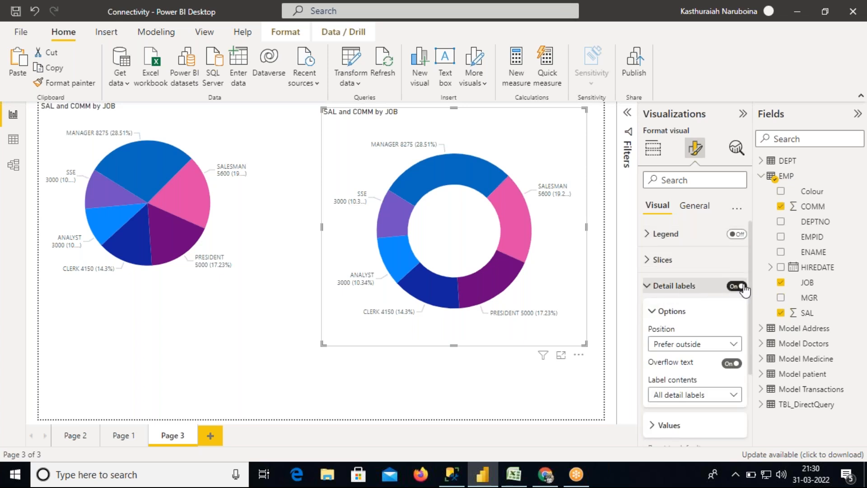
{"action": "scroll", "coordinate": [746, 307], "scroll_direction": "down", "scroll_amount": 3}
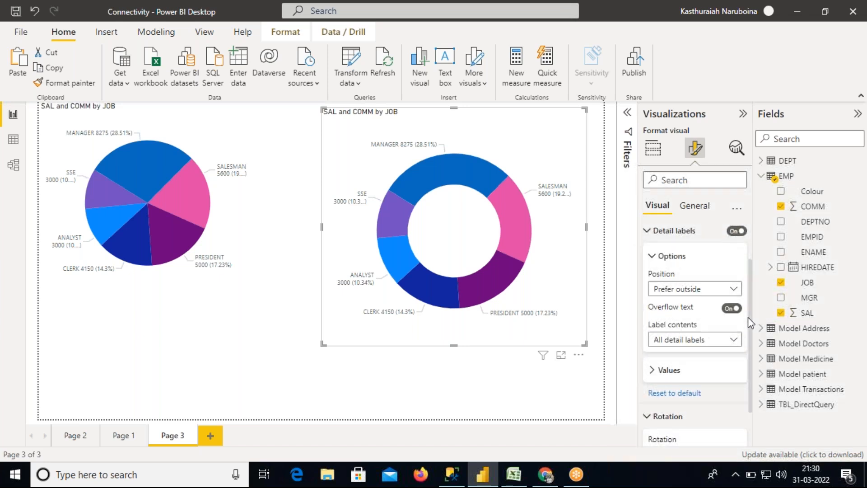
{"action": "left_click_drag", "start_coordinate": [748, 317], "coordinate": [747, 316]}
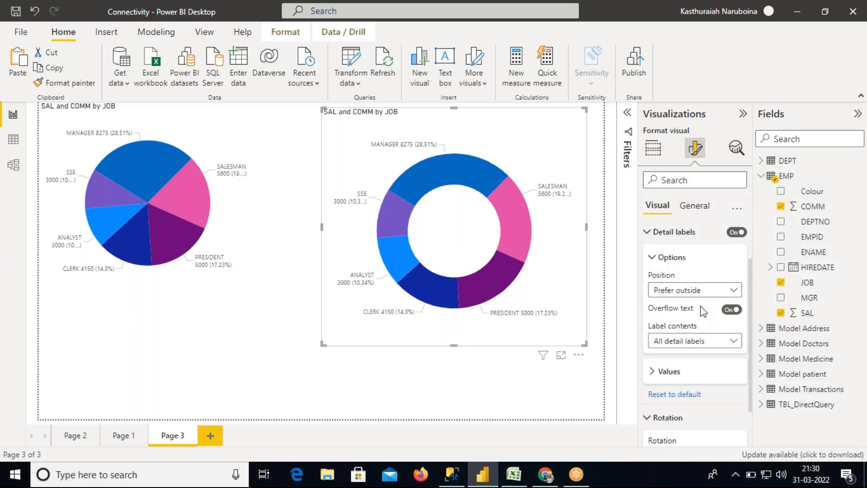
{"action": "scroll", "coordinate": [732, 316], "scroll_direction": "up", "scroll_amount": 3}
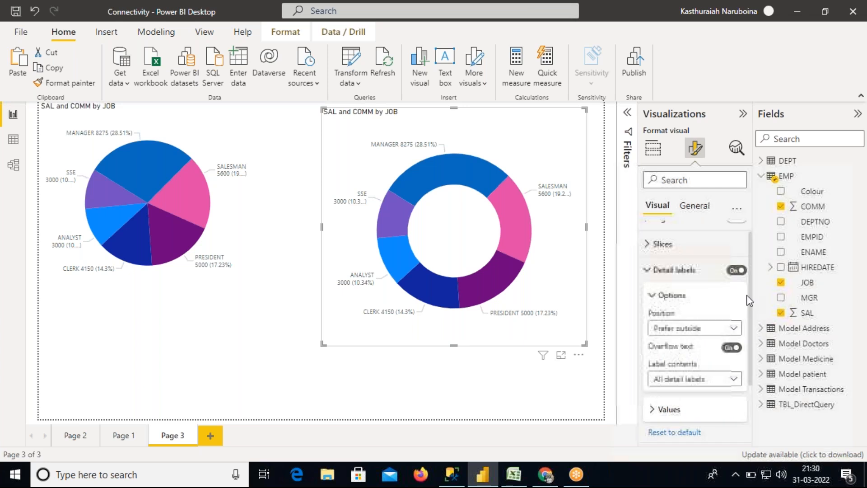
- Examine the donut chart's general size, position and advanced option properties
{"action": "left_click", "coordinate": [682, 285]}
{"action": "left_click", "coordinate": [693, 205]}
{"action": "left_click", "coordinate": [686, 233]}
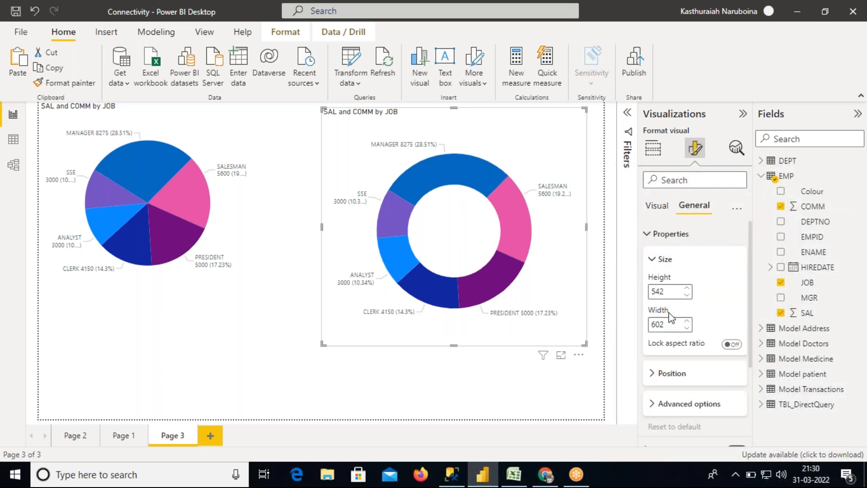
{"action": "left_click", "coordinate": [660, 373]}
{"action": "left_click_drag", "start_coordinate": [748, 291], "coordinate": [750, 356]}
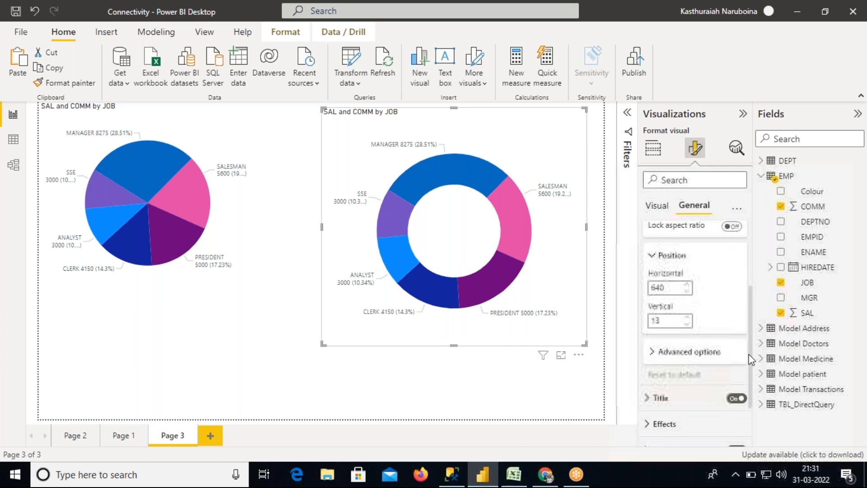
{"action": "left_click", "coordinate": [700, 346]}
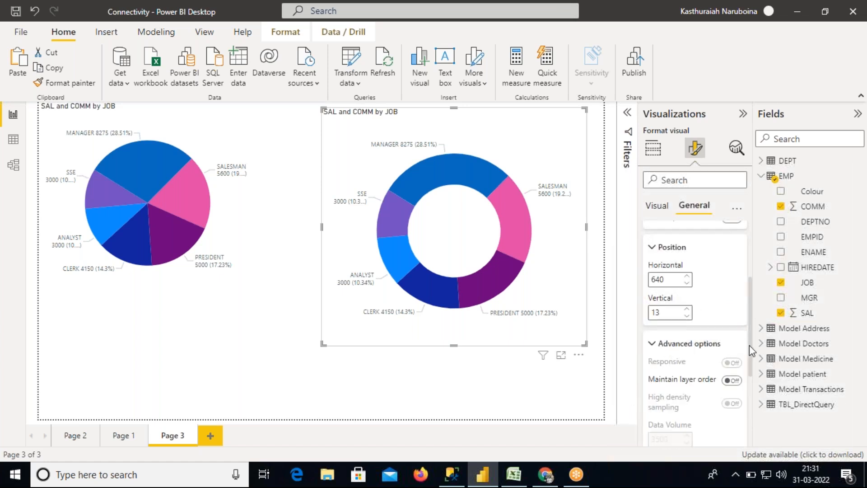
{"action": "left_click_drag", "start_coordinate": [751, 323], "coordinate": [750, 342]}
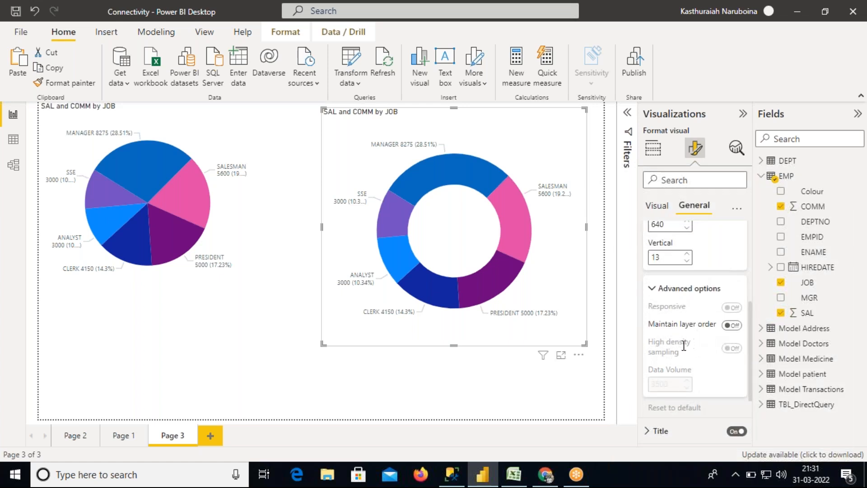
{"action": "mouse_move", "coordinate": [750, 352]}
{"action": "left_mouse_down"}
{"action": "mouse_move", "coordinate": [750, 284]}
{"action": "mouse_move", "coordinate": [750, 337]}
{"action": "left_mouse_up"}
{"action": "left_click", "coordinate": [744, 327]}
{"action": "left_click", "coordinate": [657, 298]}
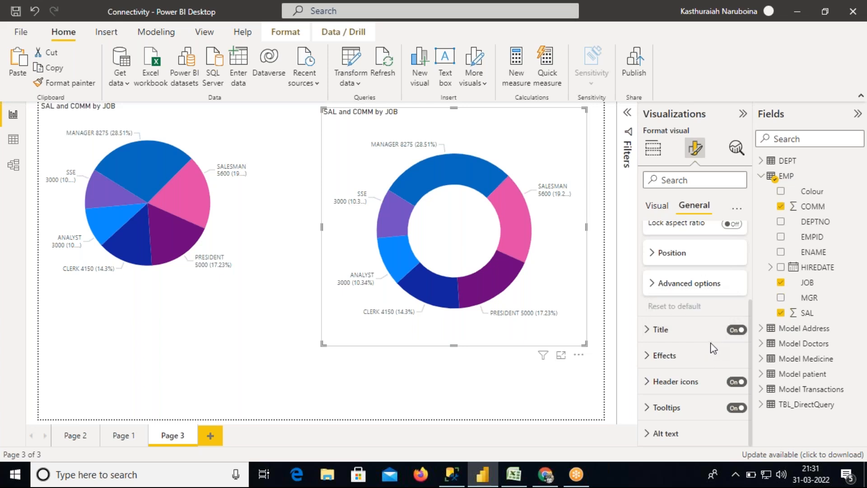
- Review the donut chart's title text, heading and font options
{"action": "left_click", "coordinate": [652, 333]}
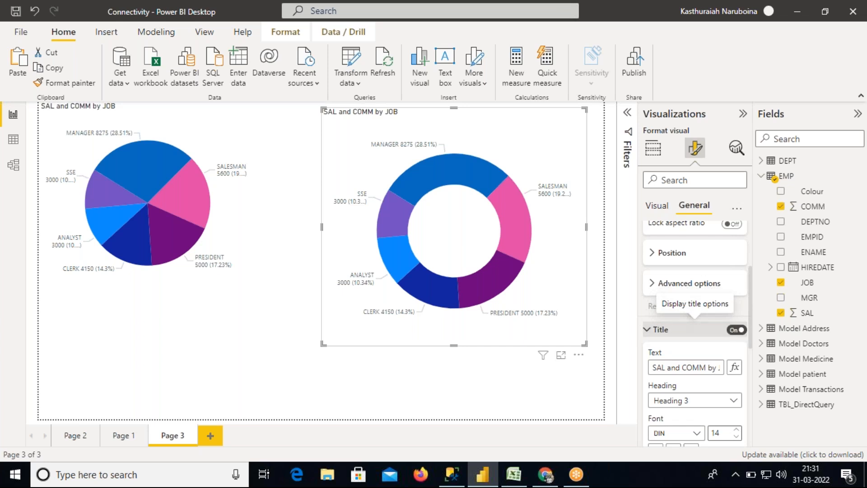
{"action": "mouse_move", "coordinate": [751, 310]}
{"action": "left_mouse_down"}
{"action": "mouse_move", "coordinate": [753, 410]}
{"action": "mouse_move", "coordinate": [752, 315]}
{"action": "left_mouse_up"}
{"action": "scroll", "coordinate": [695, 338], "scroll_direction": "up", "scroll_amount": 2}
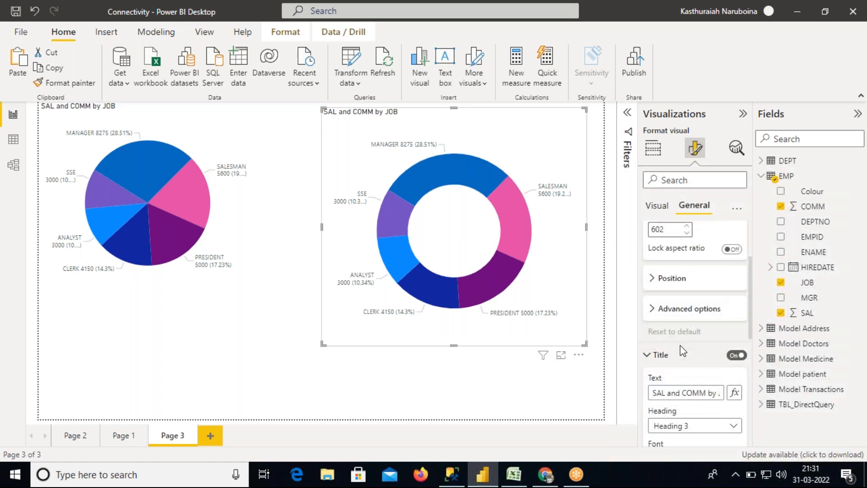
{"action": "left_click", "coordinate": [658, 354]}
{"action": "scroll", "coordinate": [695, 271], "scroll_direction": "up", "scroll_amount": 3}
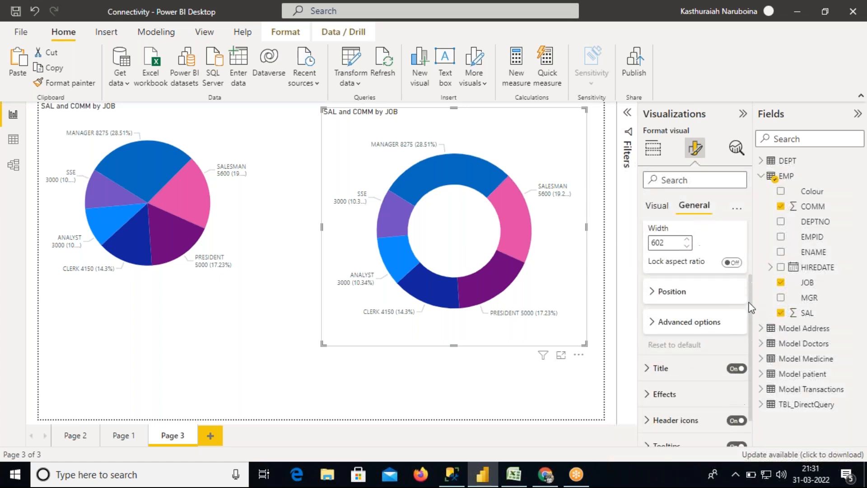
- Collapse the general properties and widen the donut chart to the right edge of the report page
{"action": "left_click", "coordinate": [651, 236]}
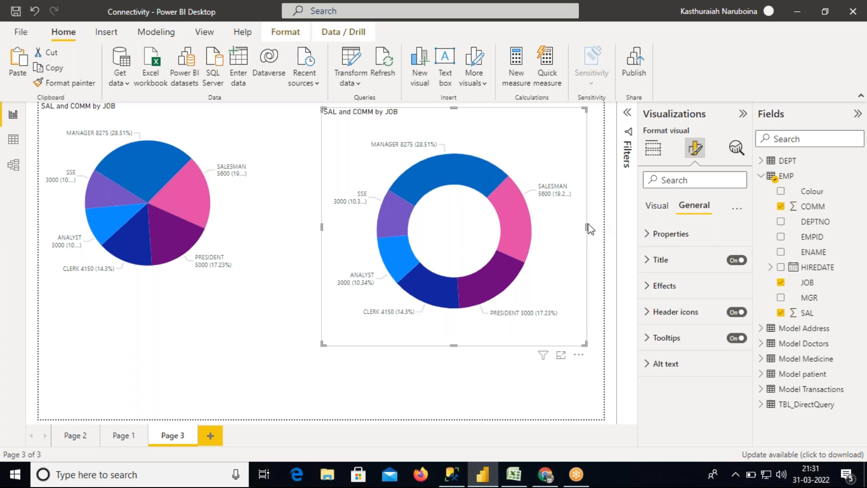
{"action": "left_click_drag", "start_coordinate": [586, 228], "coordinate": [604, 228]}
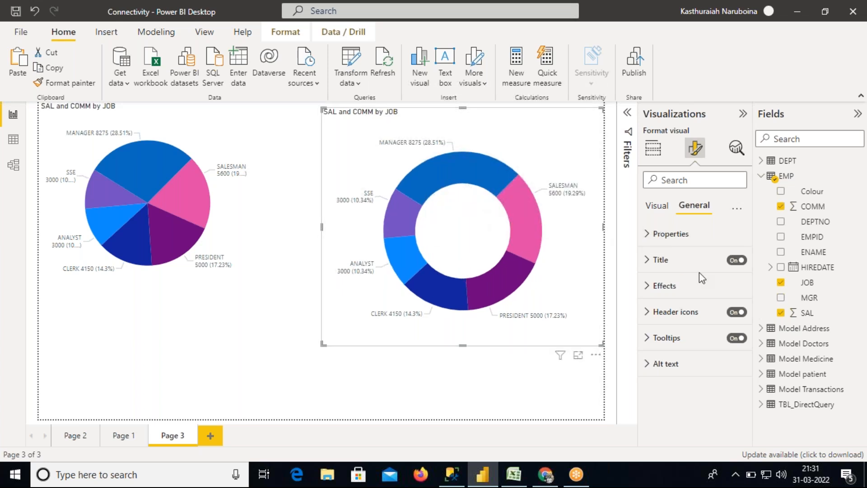
- Review the donut chart's slice colors for each job and its inner radius spacing setting
{"action": "left_click", "coordinate": [662, 205]}
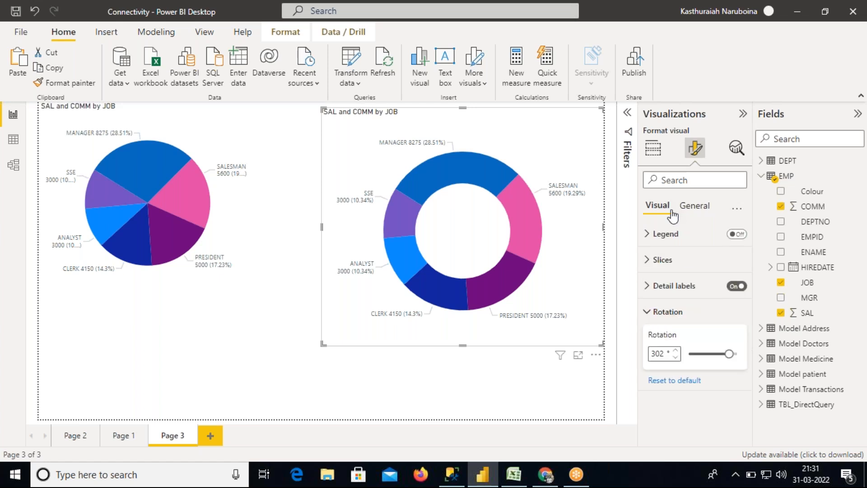
{"action": "left_click", "coordinate": [661, 259]}
{"action": "scroll", "coordinate": [748, 259], "scroll_direction": "down", "scroll_amount": 4}
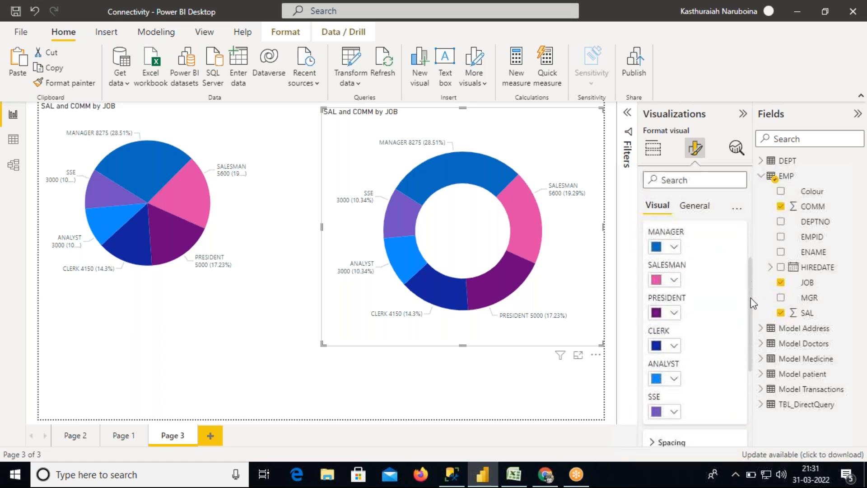
{"action": "left_click", "coordinate": [671, 369]}
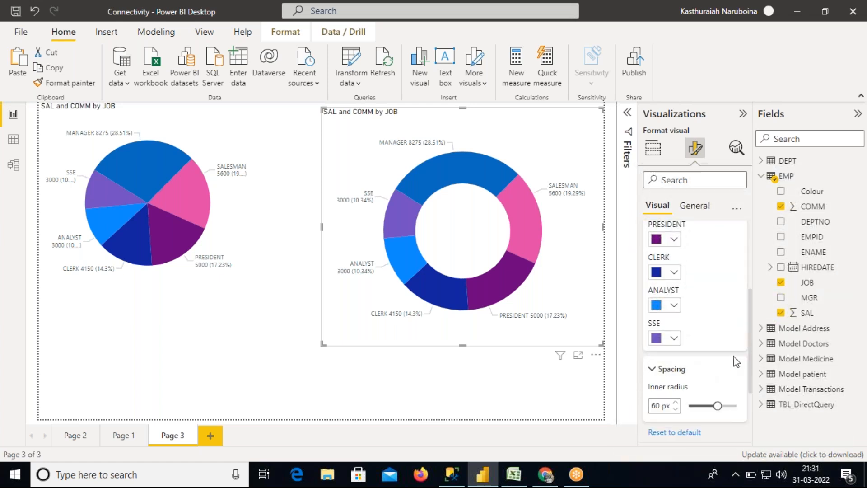
{"action": "scroll", "coordinate": [752, 300], "scroll_direction": "up", "scroll_amount": 6}
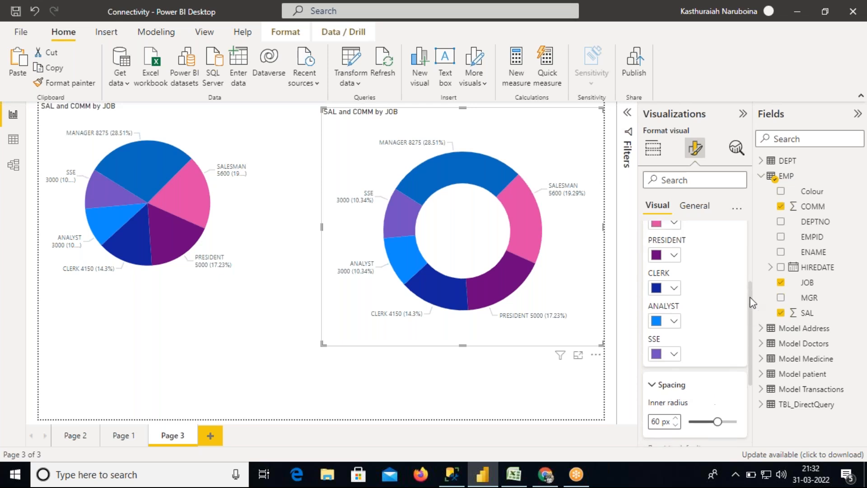
{"action": "scroll", "coordinate": [751, 271], "scroll_direction": "down", "scroll_amount": 6}
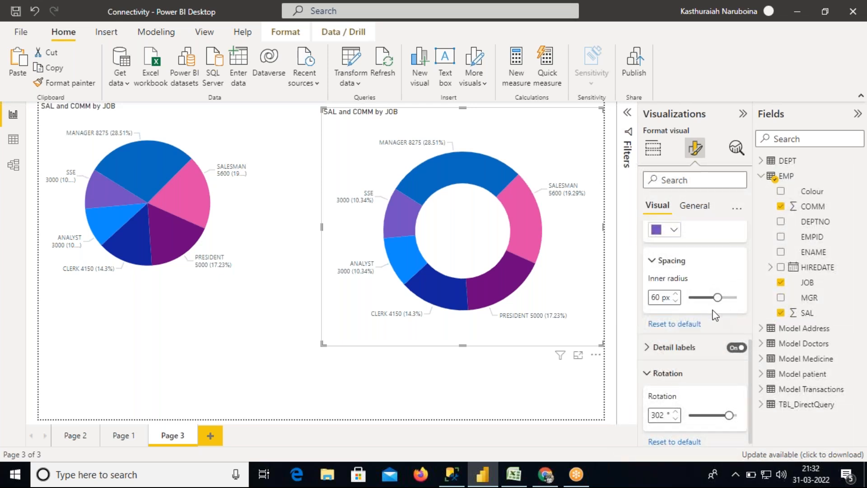
- Try an inner radius of 0 px on the donut chart's slices and set it to 73 px
{"action": "left_click_drag", "start_coordinate": [718, 298], "coordinate": [688, 297]}
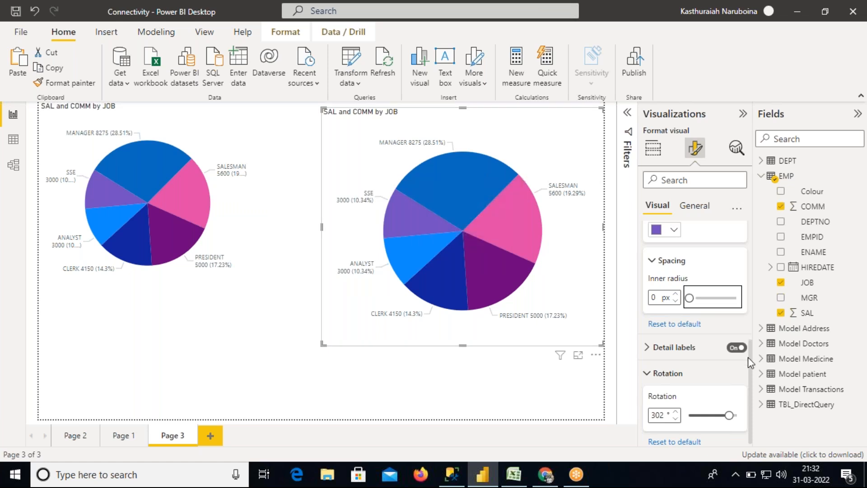
{"action": "scroll", "coordinate": [696, 325], "scroll_direction": "up", "scroll_amount": 3}
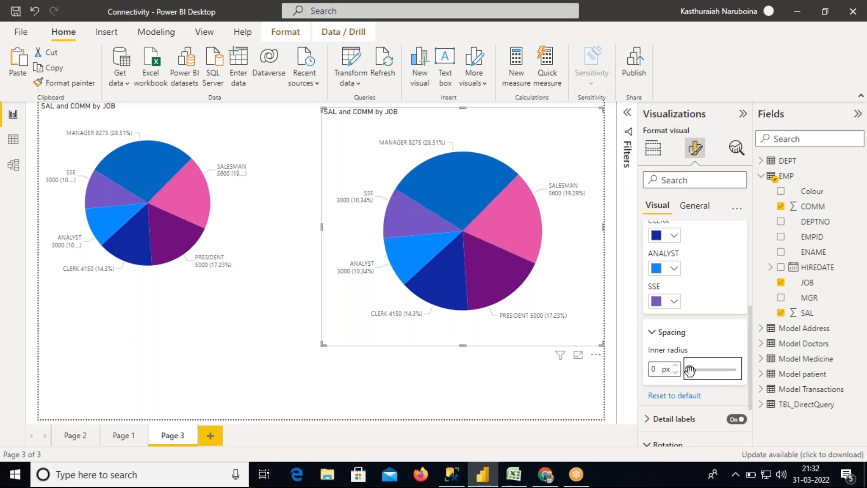
{"action": "left_click_drag", "start_coordinate": [692, 371], "coordinate": [723, 370]}
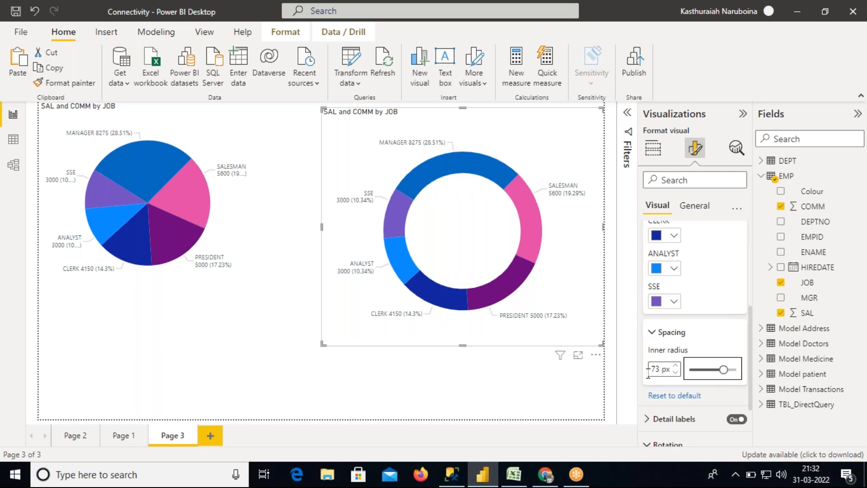
- Switch to SQL Server Management Studio, remove the blank line above the Pie Chart comment and select the four chart comment lines
{"action": "left_click", "coordinate": [459, 480]}
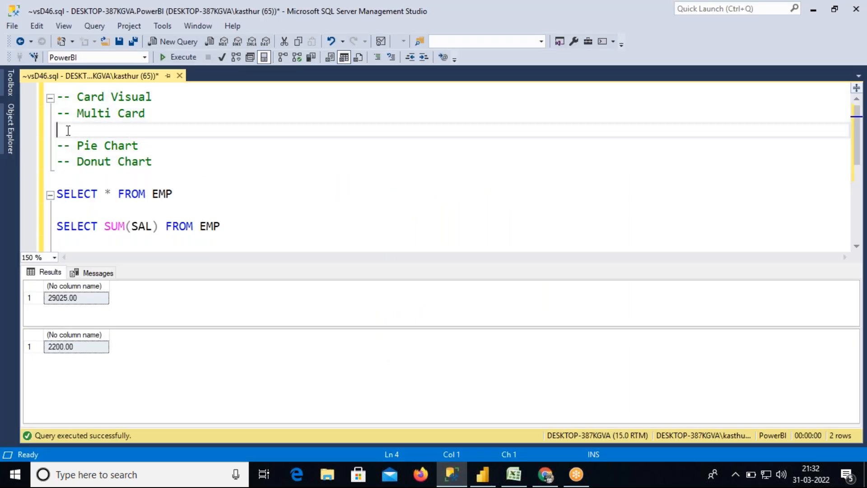
{"action": "key", "text": "BackSpace"}
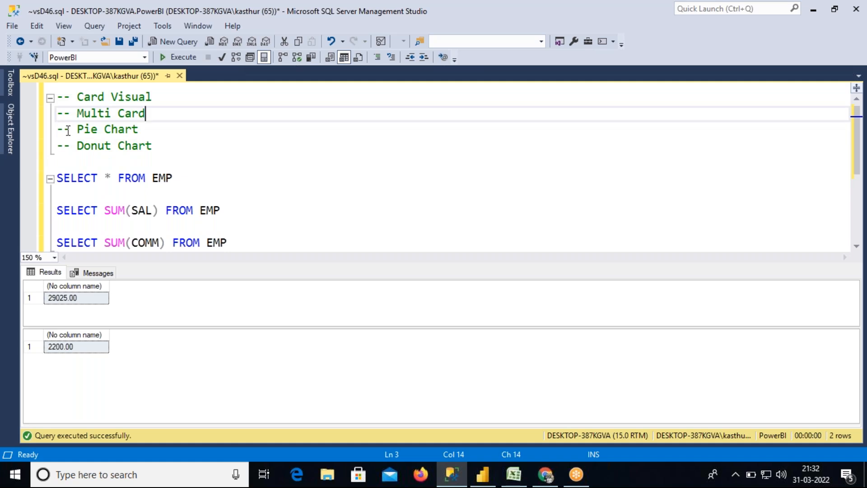
{"action": "left_click_drag", "start_coordinate": [149, 145], "coordinate": [57, 94]}
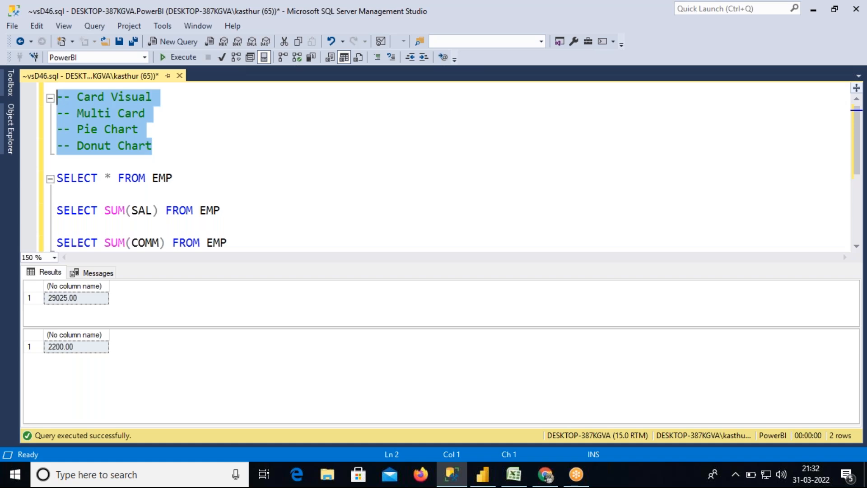